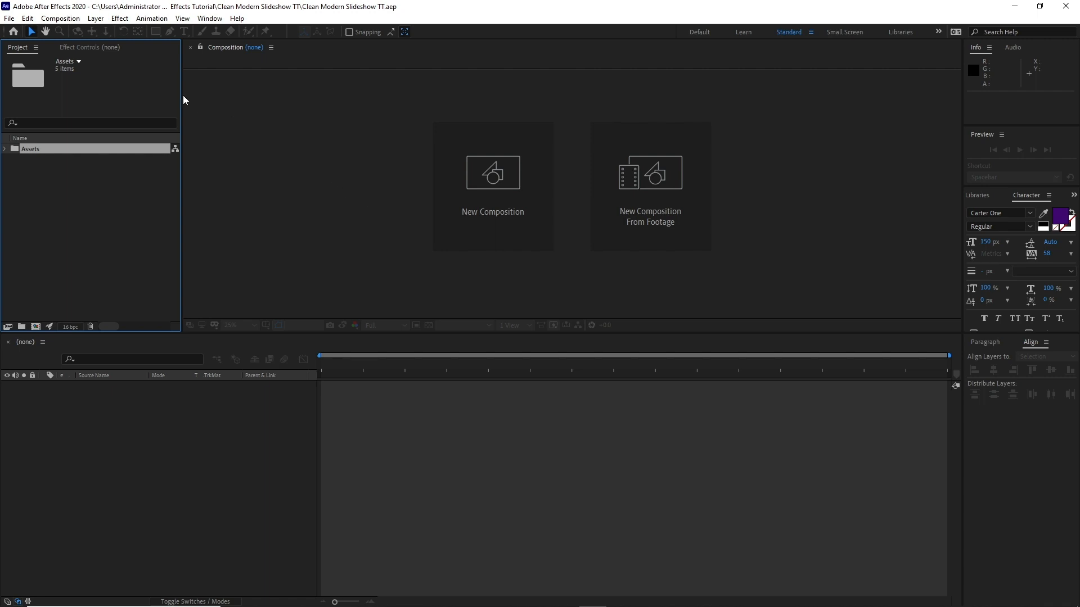
# Create a new 3840 x 2160 px composition named Transition 1 with a duration of 0:00:06:00.
pyautogui.click(60, 18)
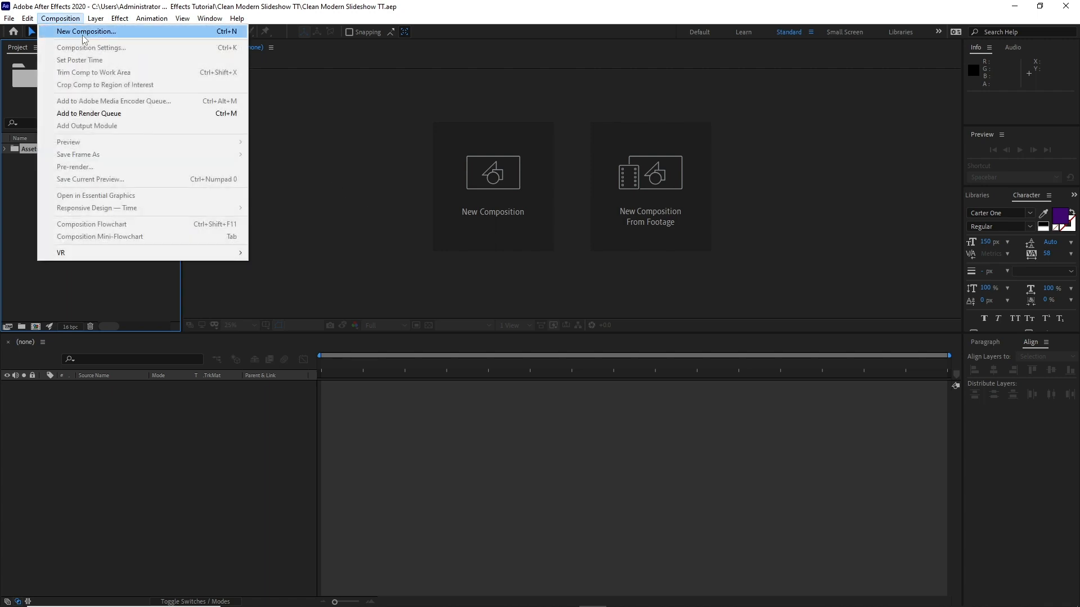
pyautogui.click(67, 28)
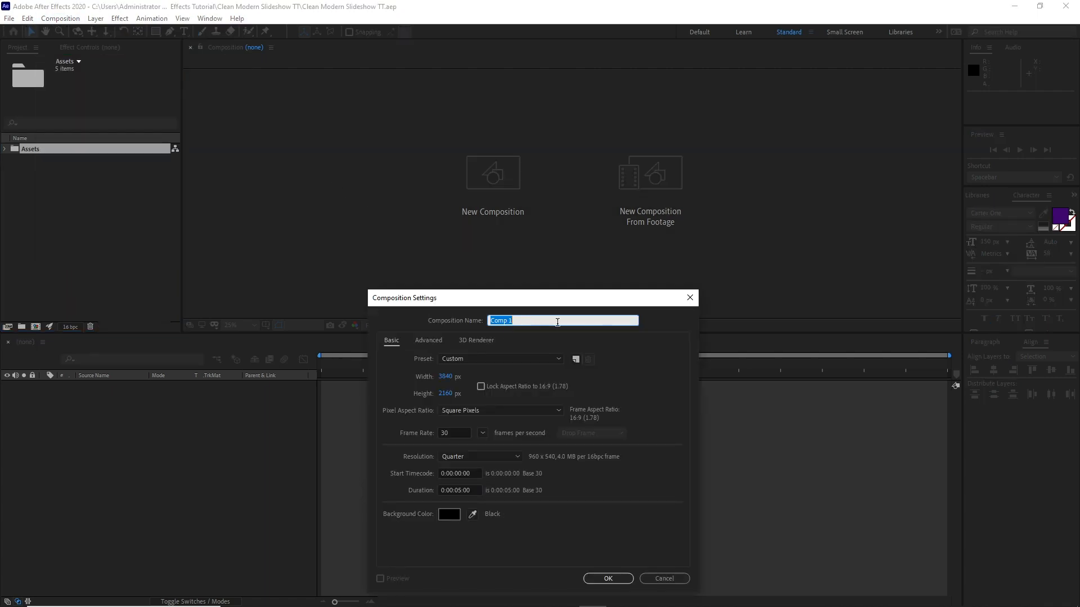
pyautogui.write('Transition')
pyautogui.click(462, 491)
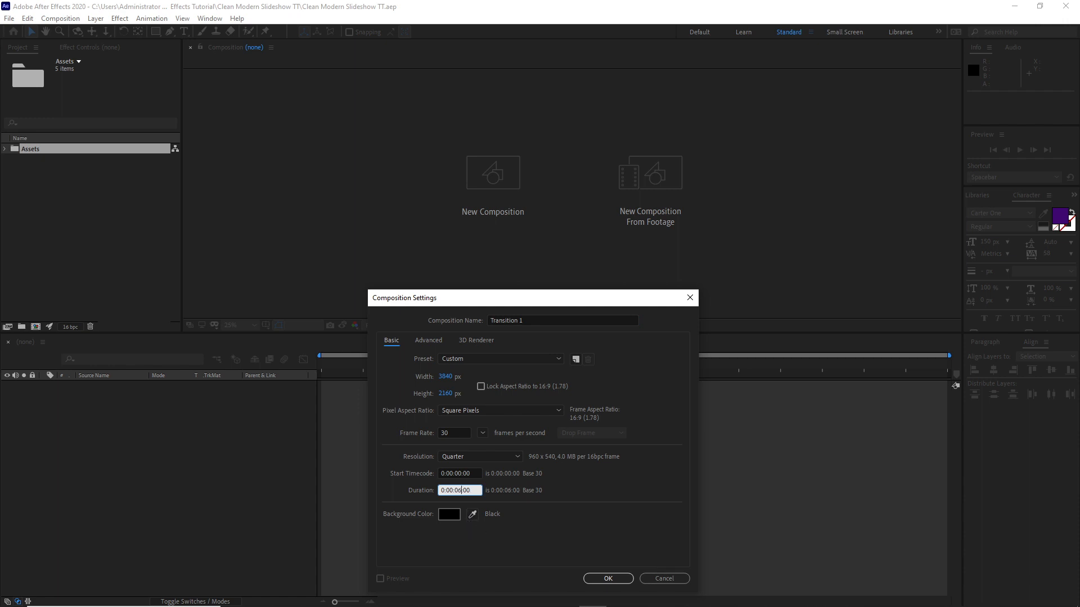
pyautogui.click(608, 579)
# Show the title/action-safe overlay and the rulers in the composition view.
pyautogui.click(266, 325)
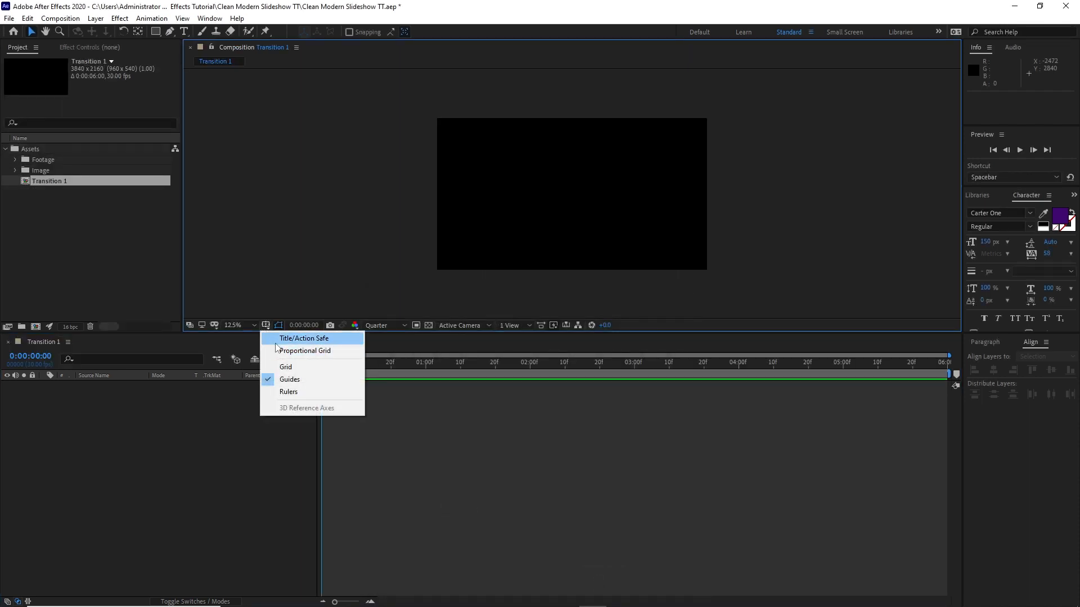
pyautogui.click(276, 338)
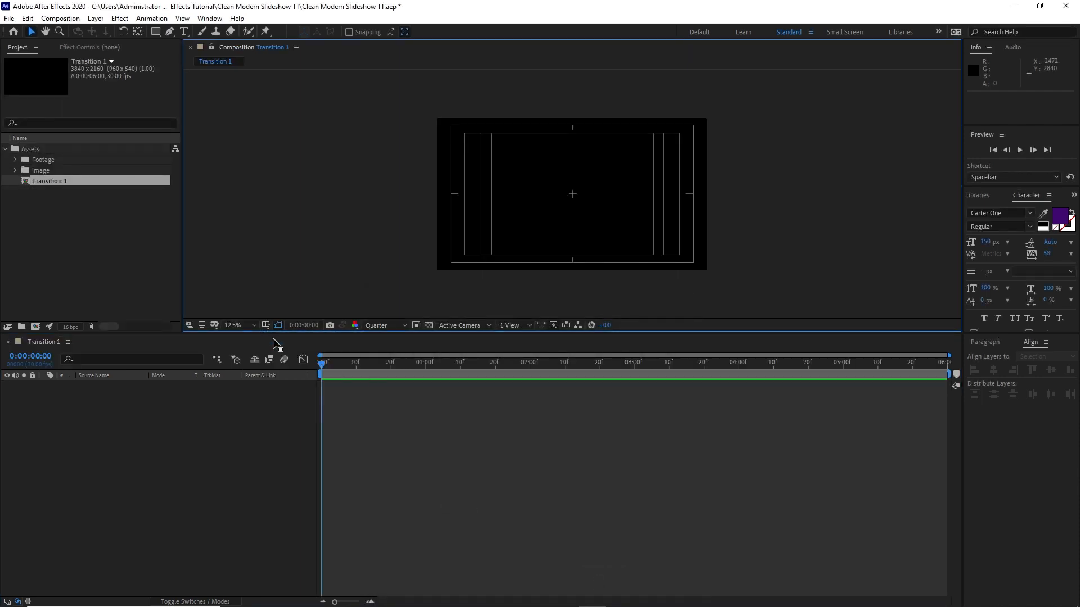
pyautogui.click(183, 18)
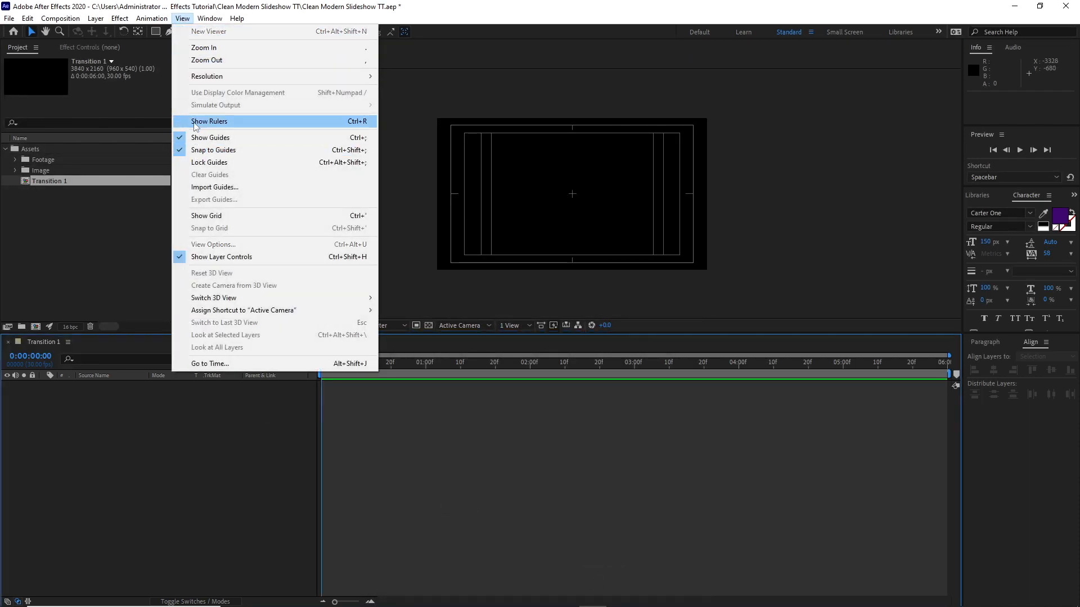
pyautogui.click(195, 121)
pyautogui.click(184, 19)
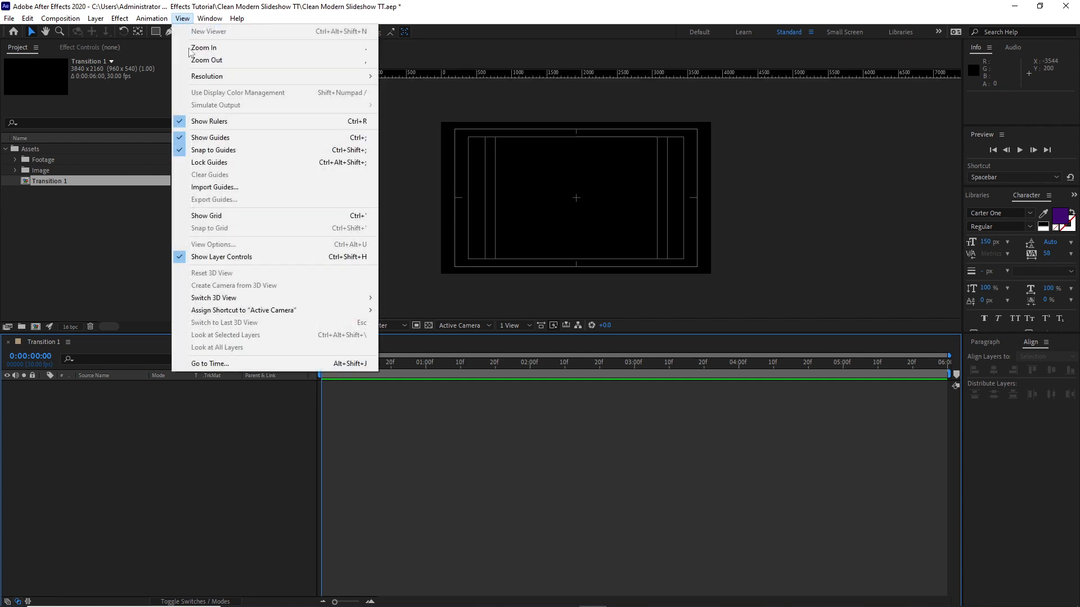
pyautogui.click(200, 152)
# Place a horizontal guide at 1080 px through the frame's center and another just above its upper edge at about -48 px.
pyautogui.moveTo(434, 73); pyautogui.dragTo(437, 197)
pyautogui.press('.')
pyautogui.press('.')
pyautogui.press('.')
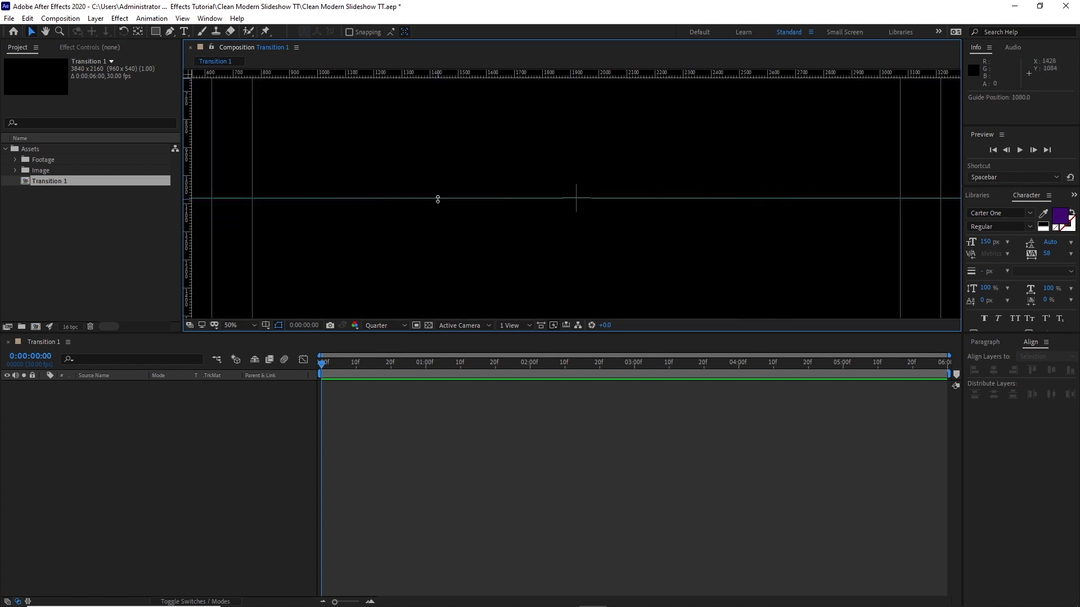
pyautogui.press(',')
pyautogui.press(',')
pyautogui.press(',')
# Place vertical guides across the left half of the frame at about 760, 1352 and 1832 px.
pyautogui.moveTo(189, 145); pyautogui.dragTo(494, 150)
pyautogui.moveTo(190, 160); pyautogui.dragTo(366, 157)
pyautogui.moveTo(365, 158); pyautogui.dragTo(536, 151)
pyautogui.moveTo(190, 171); pyautogui.dragTo(570, 150)
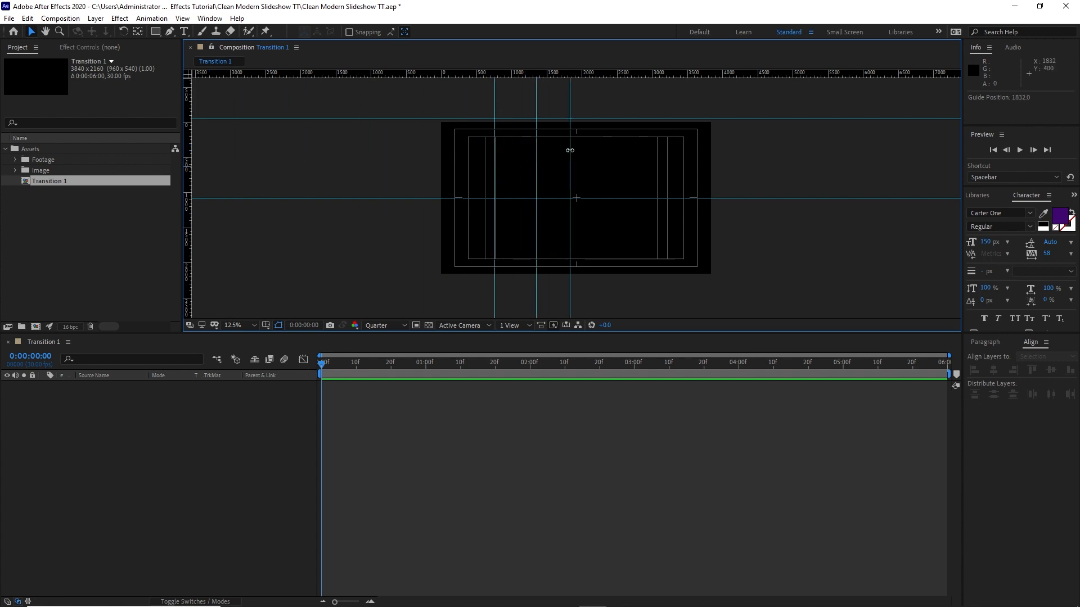
# Place vertical guides across the right half of the frame at about 2448, 3064, 3336, 3504, 3672 and 3832 px.
pyautogui.moveTo(188, 181); pyautogui.dragTo(656, 163)
pyautogui.moveTo(188, 212); pyautogui.dragTo(675, 194)
pyautogui.moveTo(189, 181); pyautogui.dragTo(686, 169)
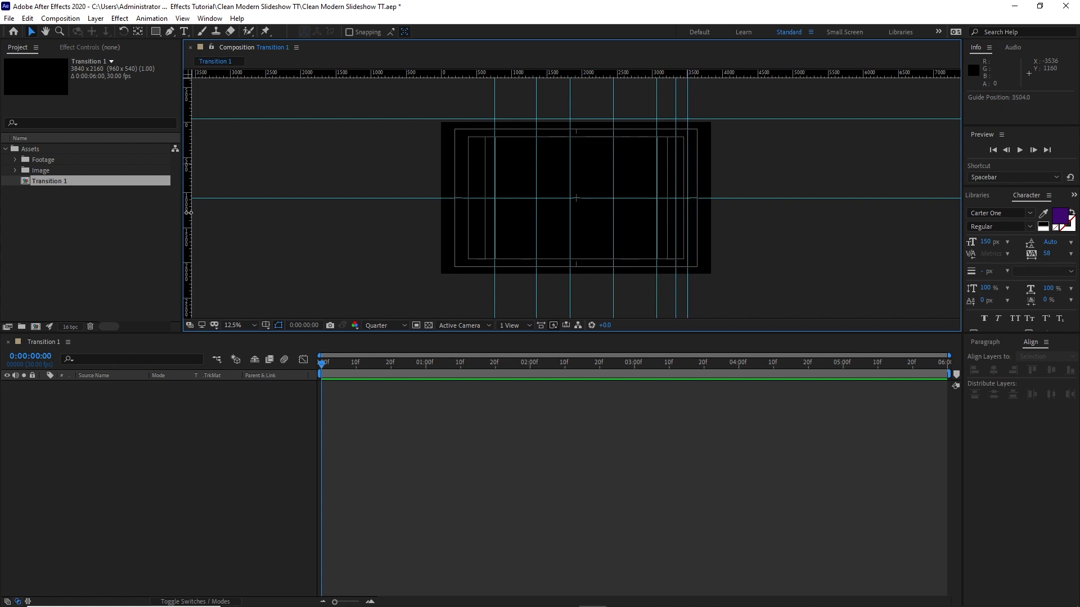
pyautogui.moveTo(188, 212); pyautogui.dragTo(699, 176)
pyautogui.moveTo(189, 208); pyautogui.dragTo(710, 174)
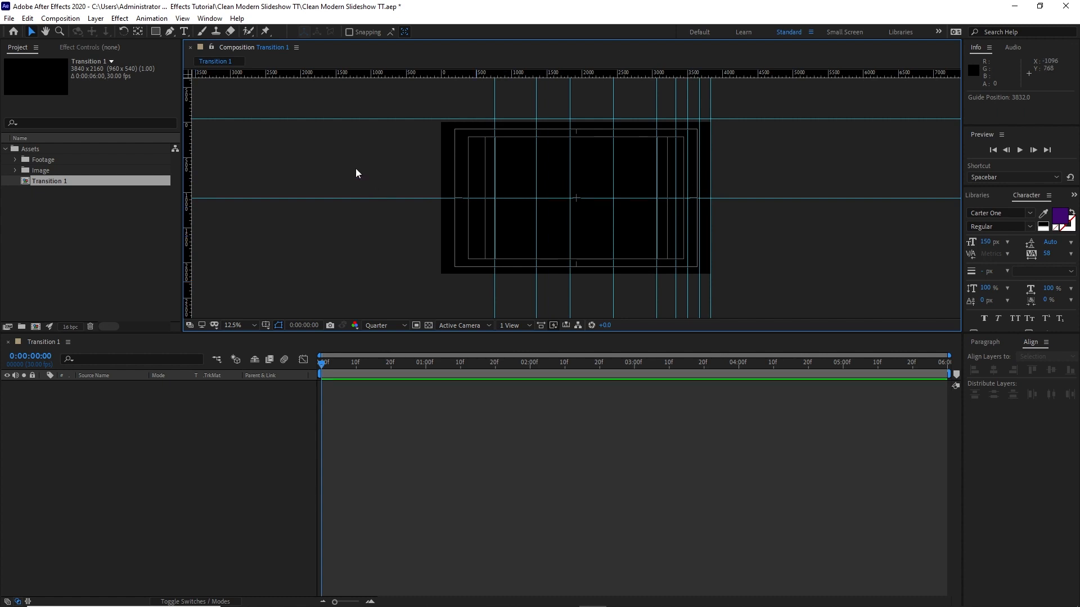
# Add a white 3840 x 2160 px solid layer named Shapes 1 to the composition.
pyautogui.click(96, 20)
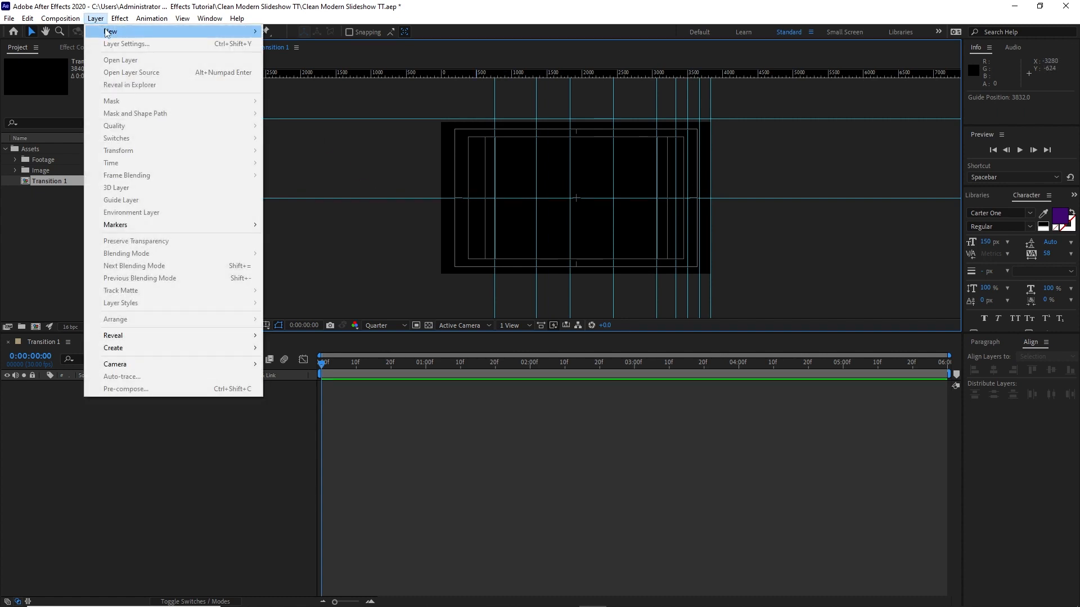
pyautogui.moveTo(113, 32)
pyautogui.click(295, 42)
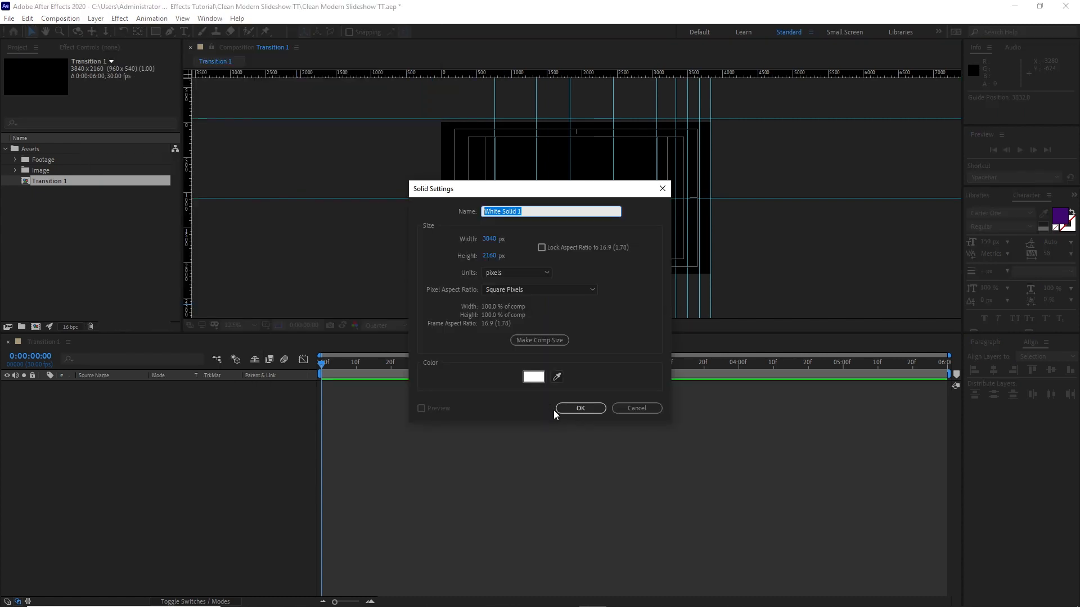
pyautogui.write('Shapes')
pyautogui.click(577, 408)
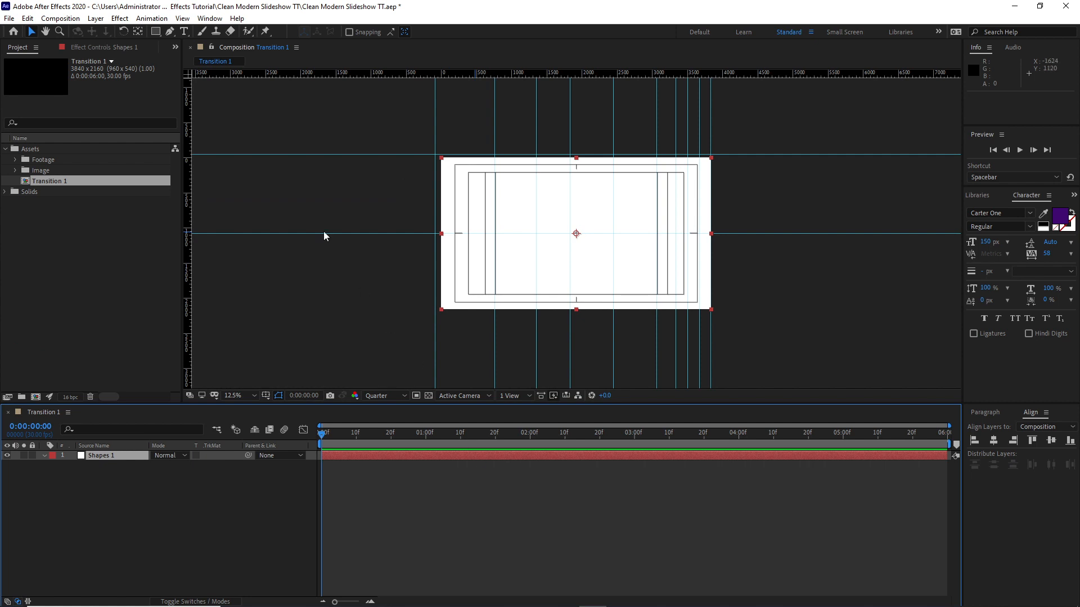
# Draw three adjacent rectangular masks on Shapes 1 between the horizontal guides, with right edges at about 760, 1352 and 1832 px.
pyautogui.click(157, 32)
pyautogui.click(120, 457)
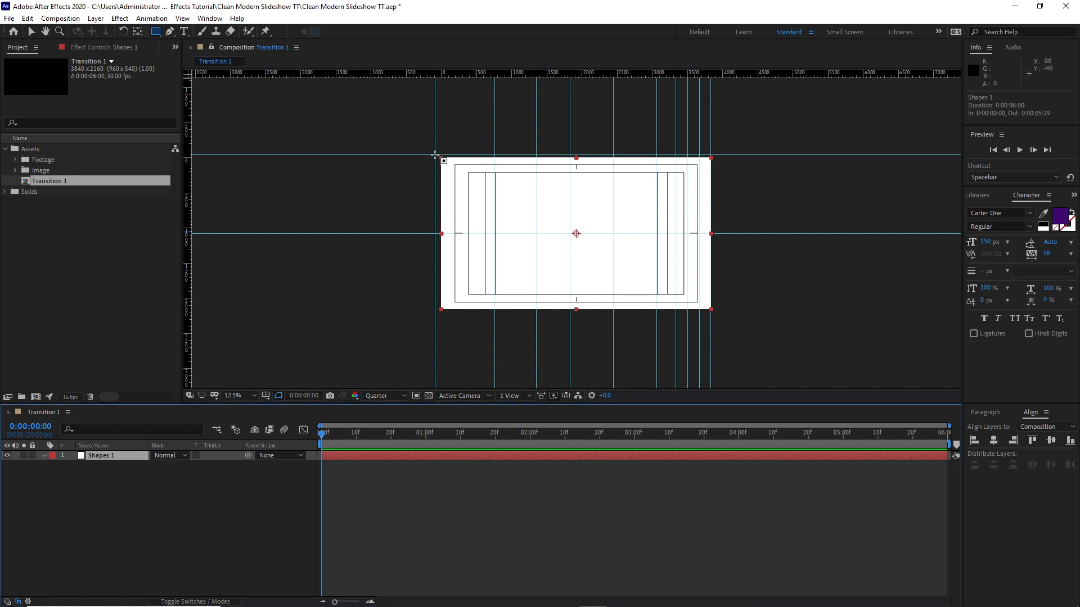
pyautogui.moveTo(434, 155); pyautogui.dragTo(492, 235)
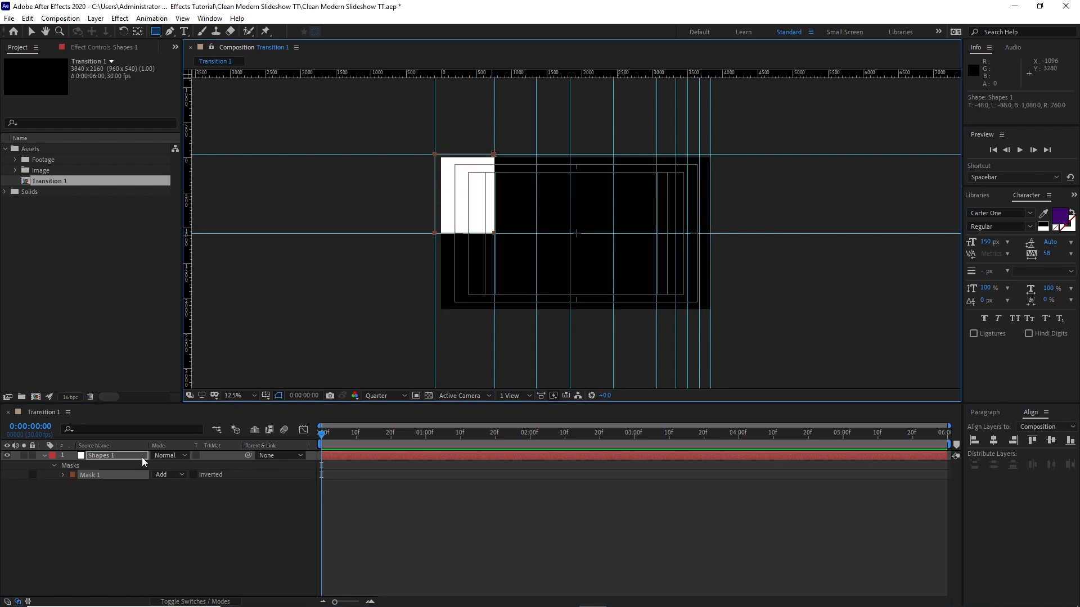
pyautogui.click(144, 455)
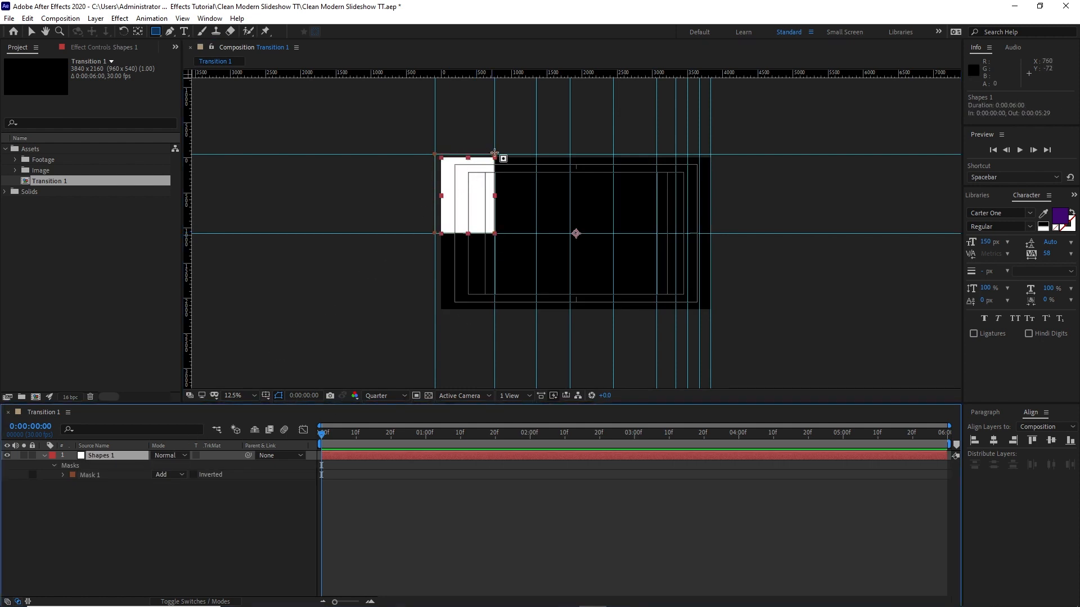
pyautogui.moveTo(494, 154); pyautogui.dragTo(536, 232)
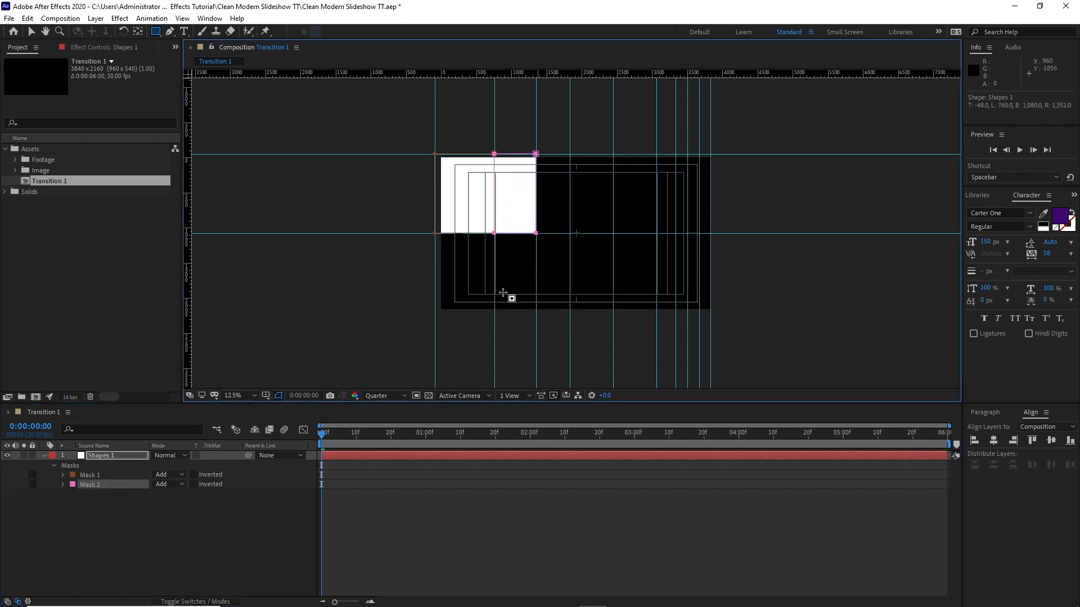
pyautogui.click(134, 456)
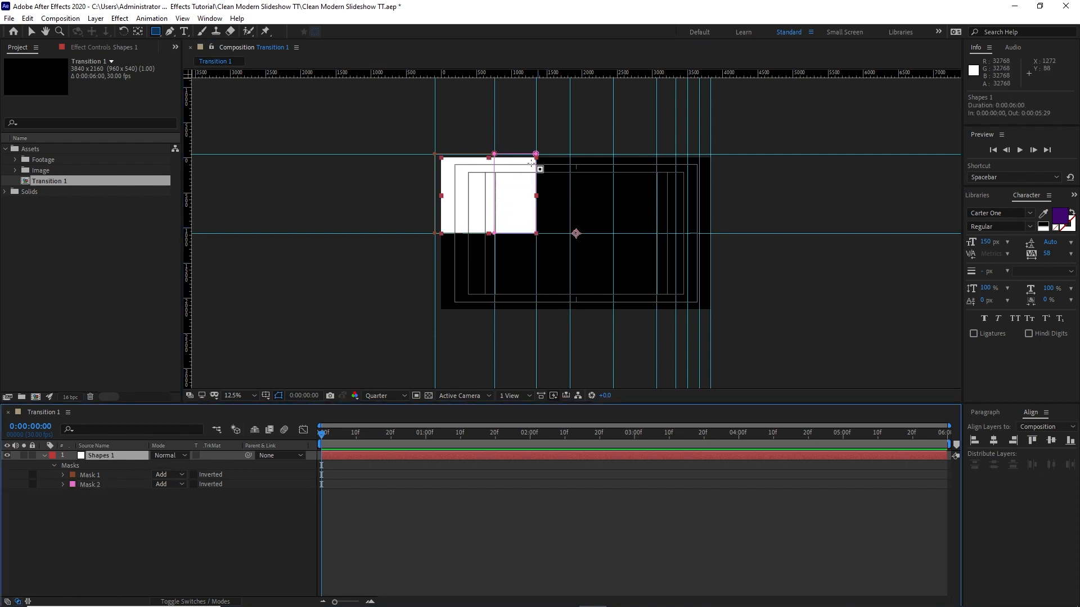
pyautogui.moveTo(536, 153); pyautogui.dragTo(570, 232)
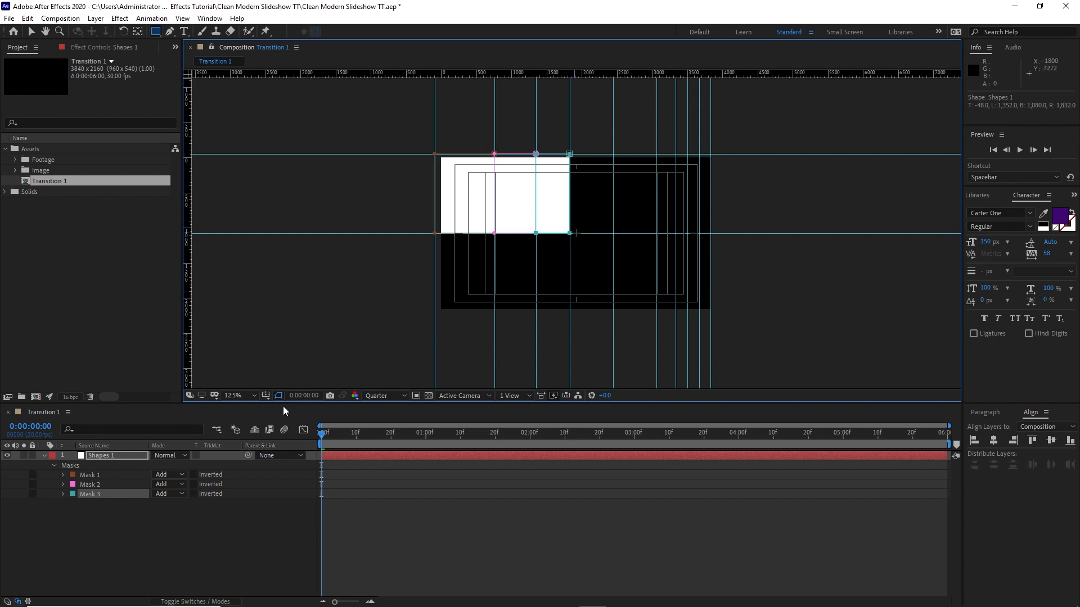
# Add three more adjoining rectangular masks to Shapes 1, with right edges at about 2448, 3064 and 3336 px.
pyautogui.click(134, 457)
pyautogui.moveTo(570, 154); pyautogui.dragTo(613, 234)
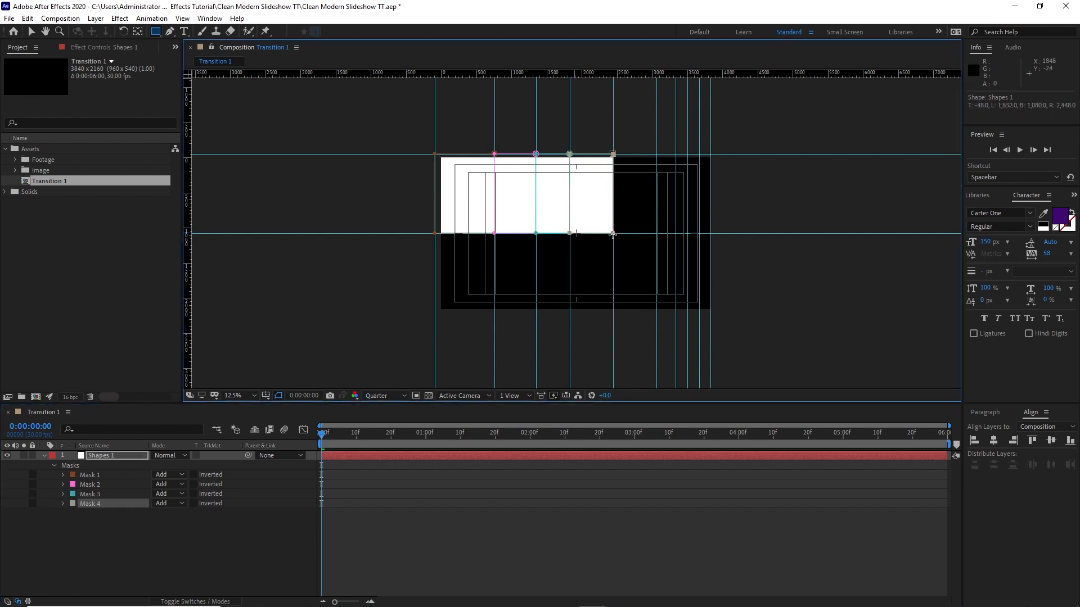
pyautogui.click(133, 457)
pyautogui.moveTo(613, 154); pyautogui.dragTo(655, 233)
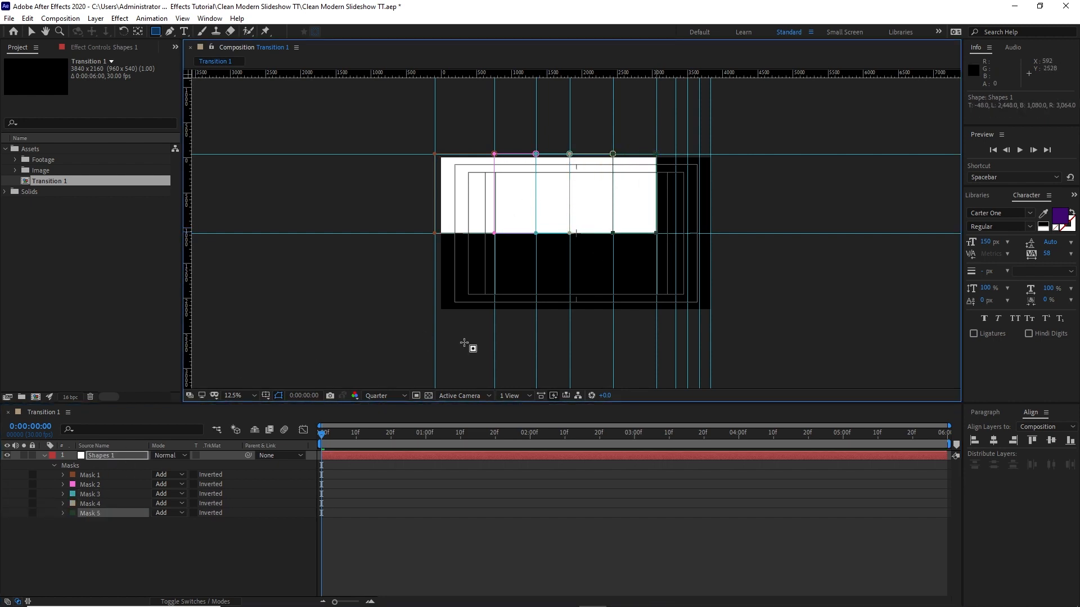
pyautogui.click(134, 456)
pyautogui.moveTo(656, 154); pyautogui.dragTo(675, 233)
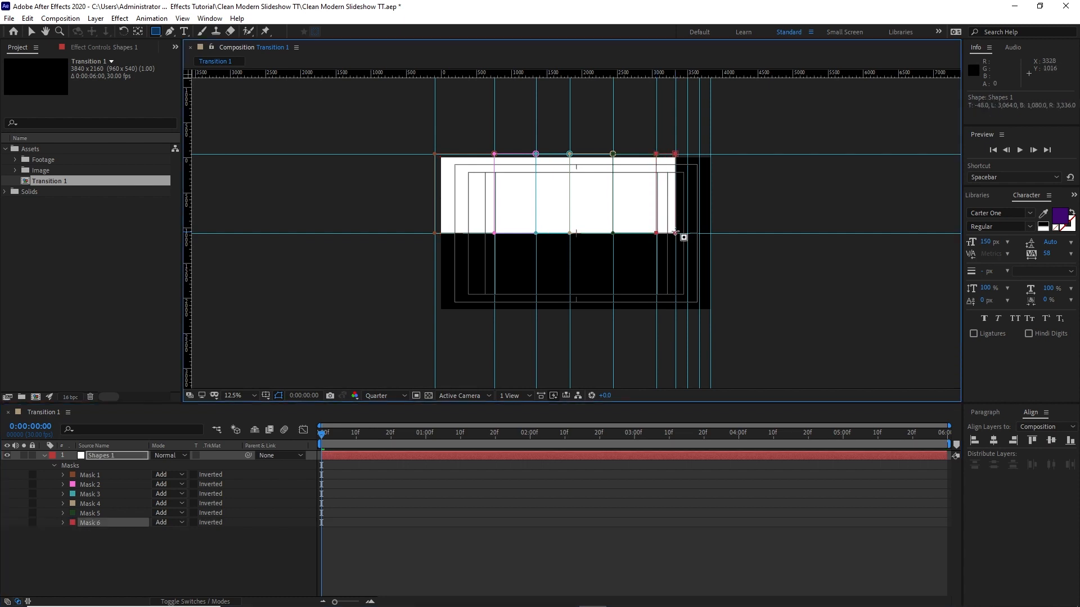
# Complete the mask row on Shapes 1 with three narrow rectangles, with right edges at about 3504, 3672 and 3832 px.
pyautogui.click(133, 457)
pyautogui.moveTo(675, 153); pyautogui.dragTo(687, 233)
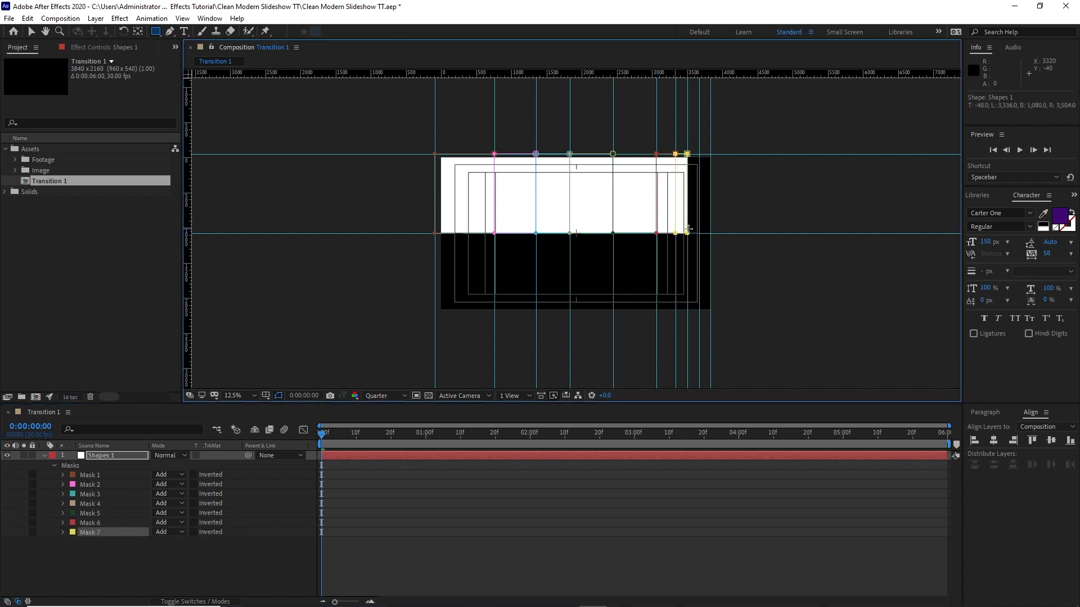
pyautogui.click(134, 457)
pyautogui.moveTo(687, 154); pyautogui.dragTo(698, 232)
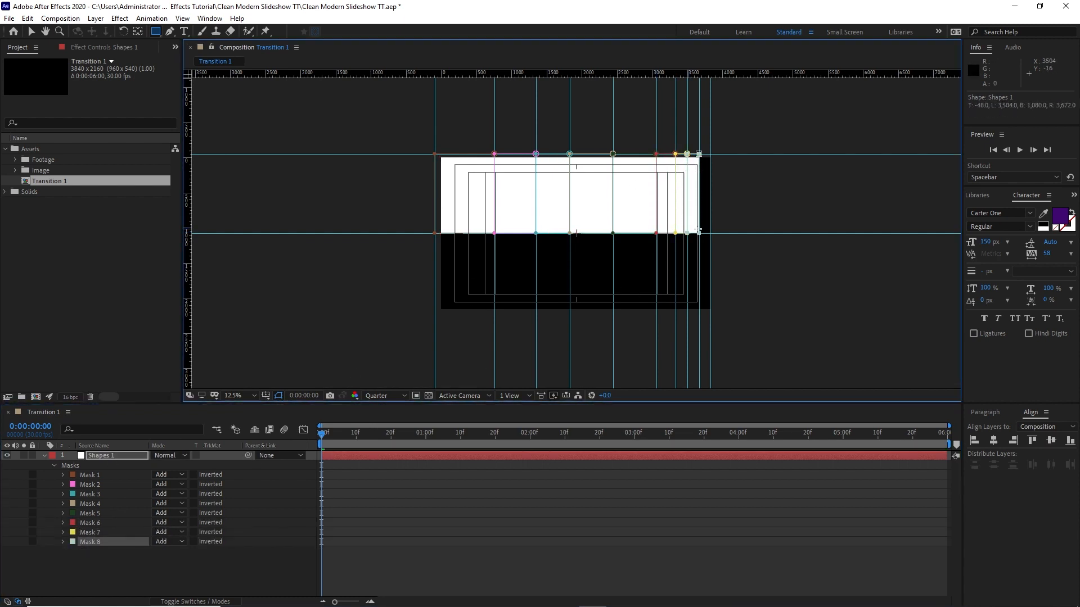
pyautogui.click(134, 457)
pyautogui.moveTo(698, 153); pyautogui.dragTo(711, 232)
pyautogui.click(32, 32)
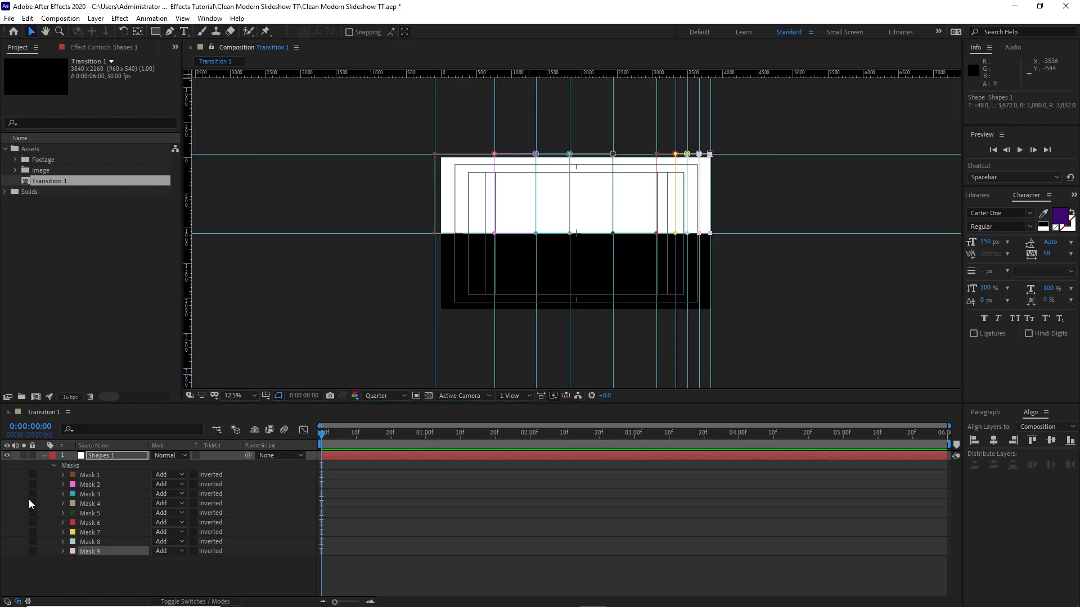
# Set Mask Path keyframes for all nine masks of Shapes 1 at 0:00:00:00.
pyautogui.moveTo(27, 470); pyautogui.dragTo(100, 559)
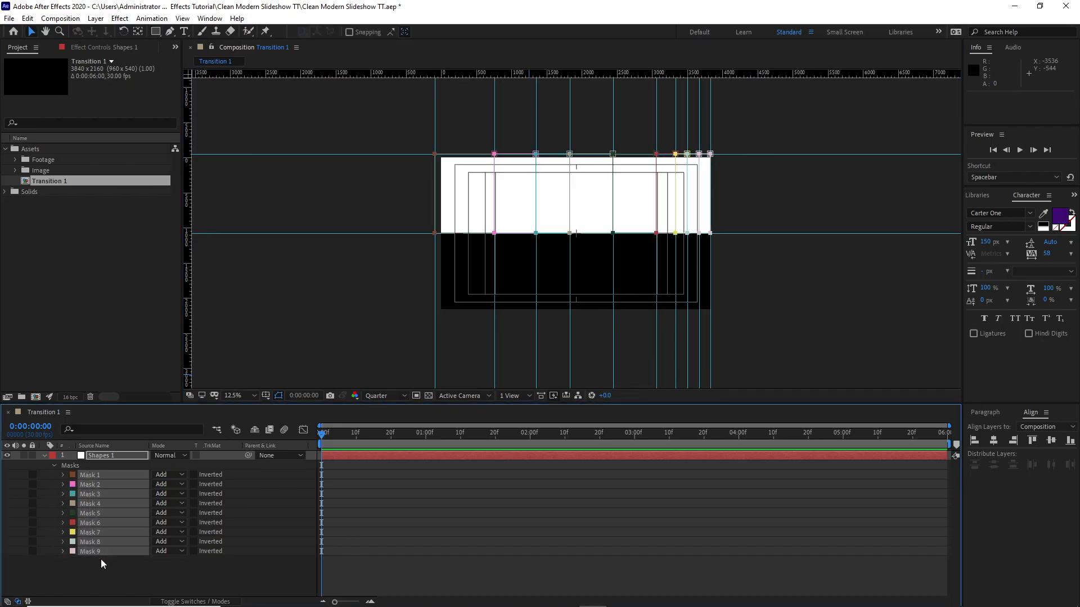
pyautogui.click(63, 476)
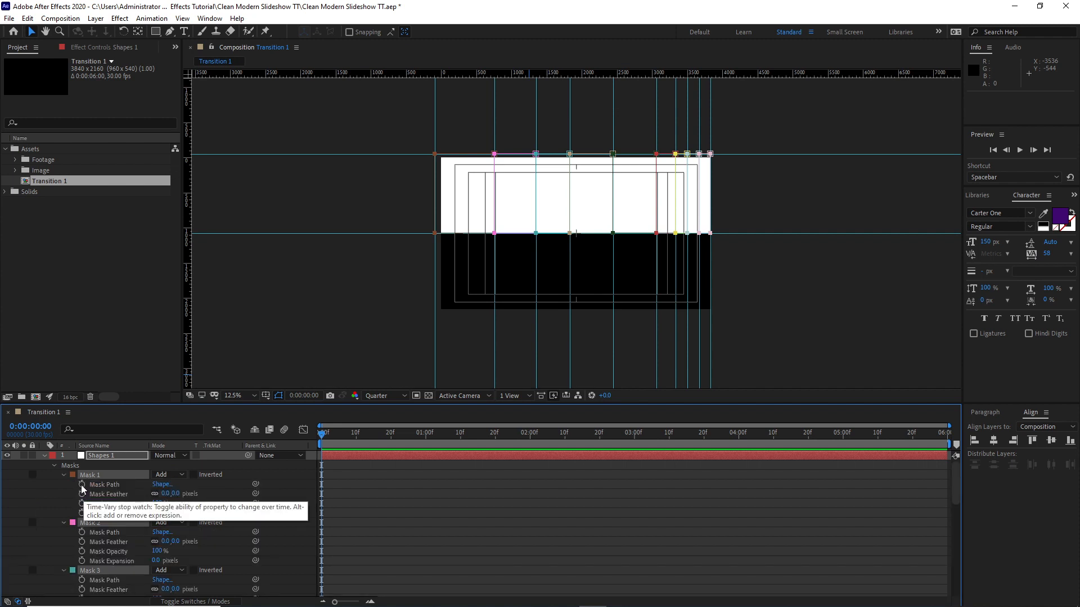
pyautogui.click(82, 485)
# At 0:00:01:00, set the bottom of Mask 1's bounding box to 0 px.
pyautogui.press('pagedown')
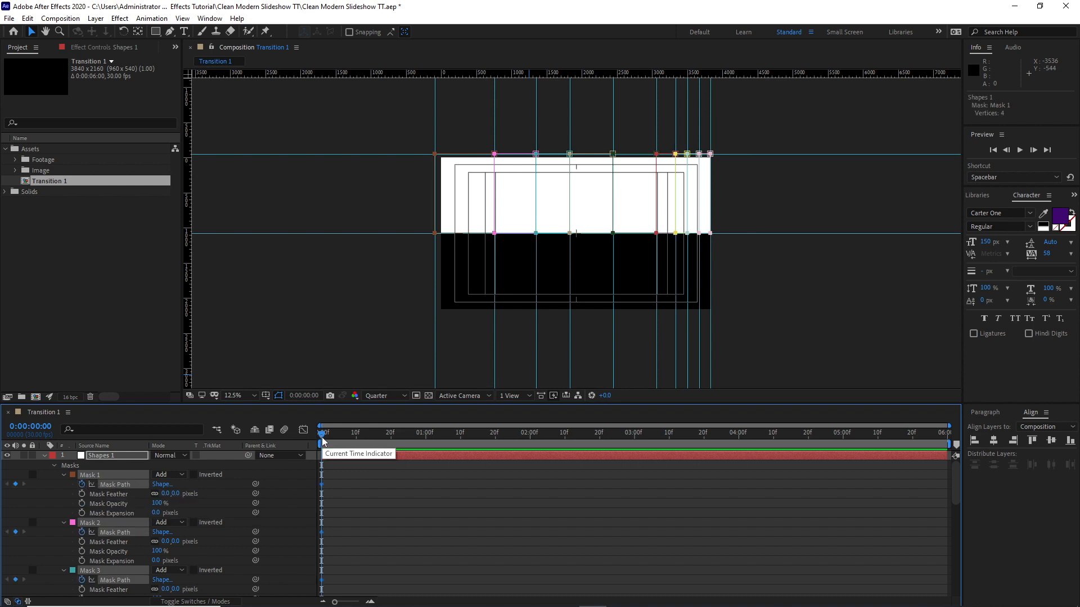
pyautogui.moveTo(329, 442); pyautogui.dragTo(428, 439)
pyautogui.press('F2')
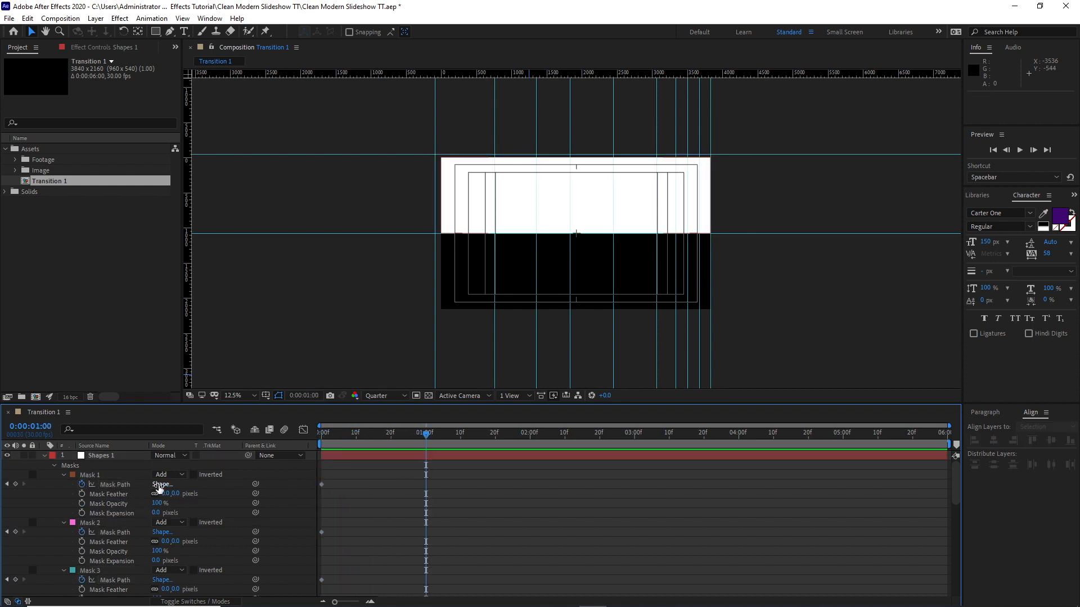
pyautogui.click(161, 485)
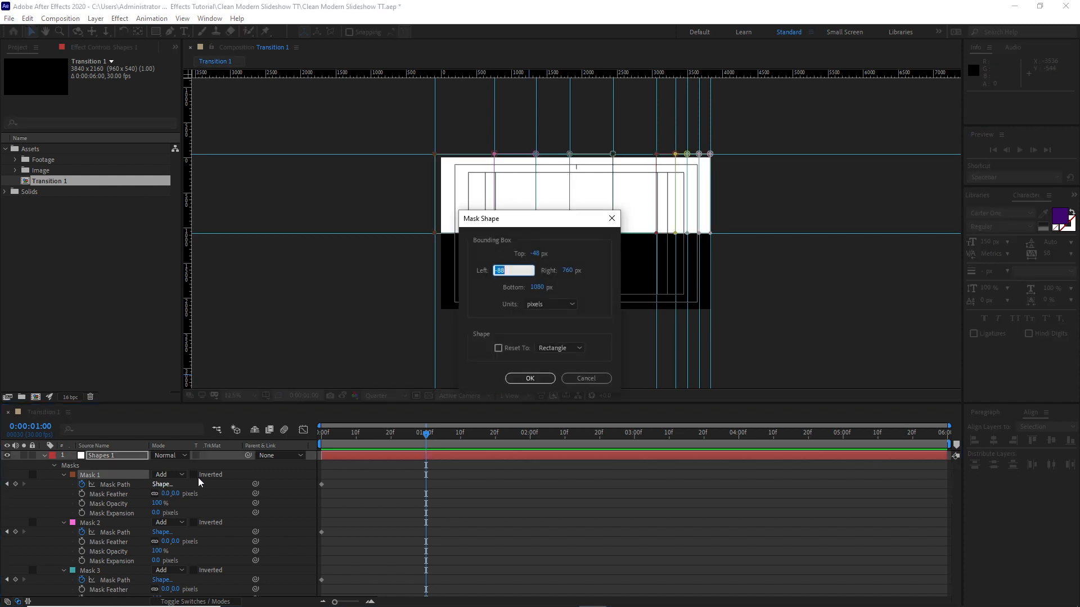
pyautogui.click(536, 288)
pyautogui.write('0')
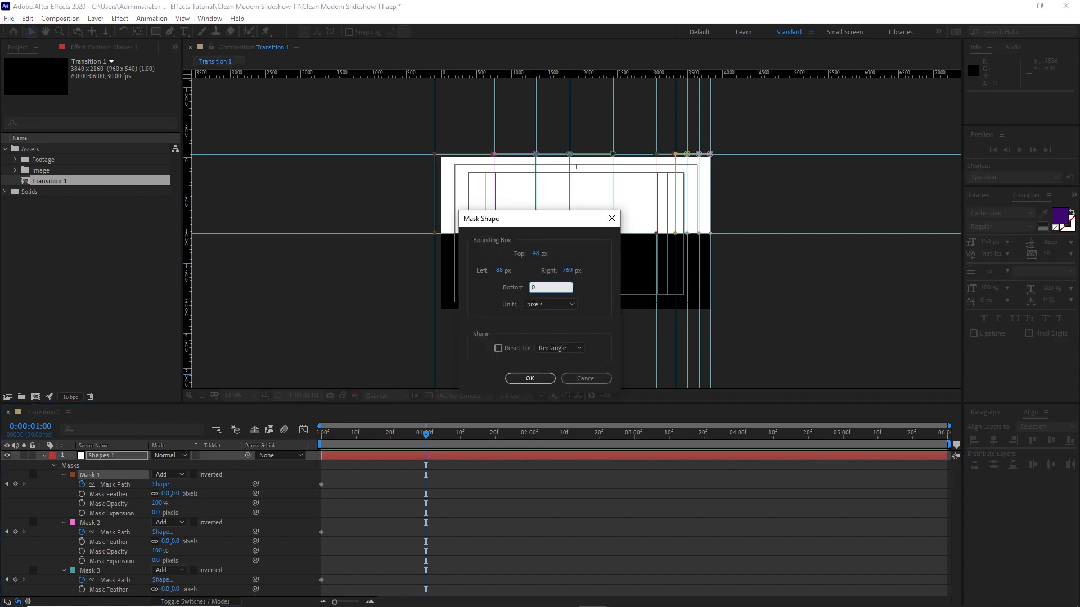
pyautogui.click(529, 378)
# Set the bottom of Mask 2's bounding box to 0 px at 0:00:01:00.
pyautogui.click(90, 522)
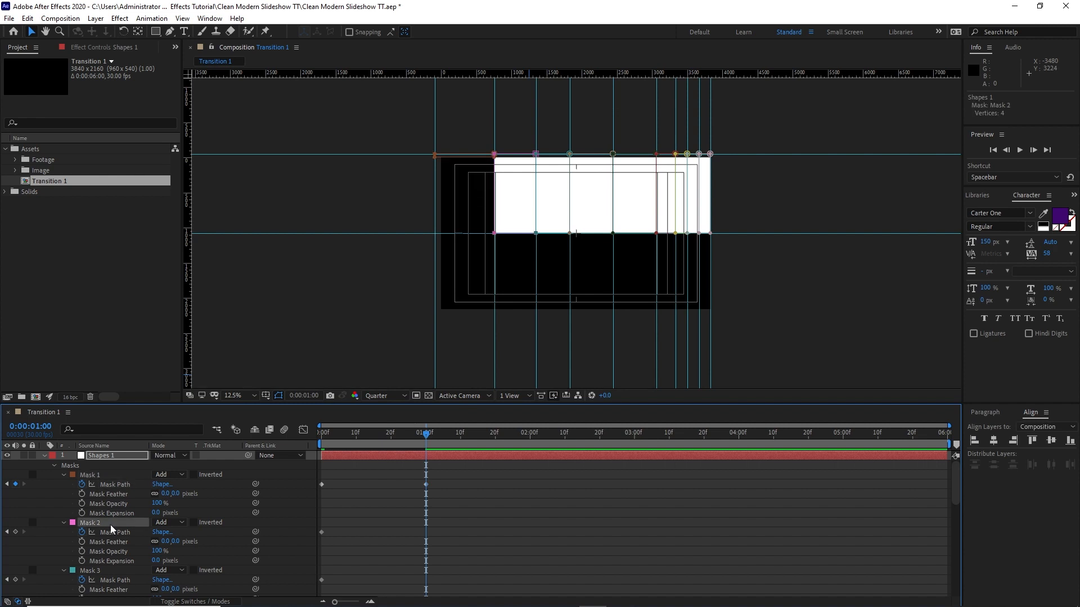
pyautogui.click(161, 532)
pyautogui.click(538, 289)
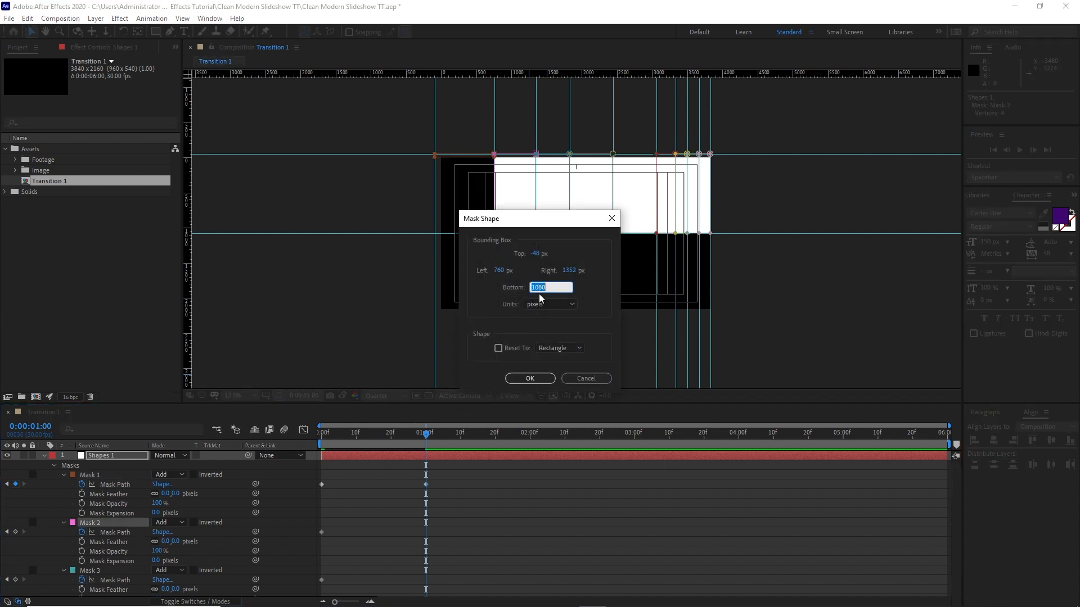
pyautogui.write('0')
pyautogui.click(530, 378)
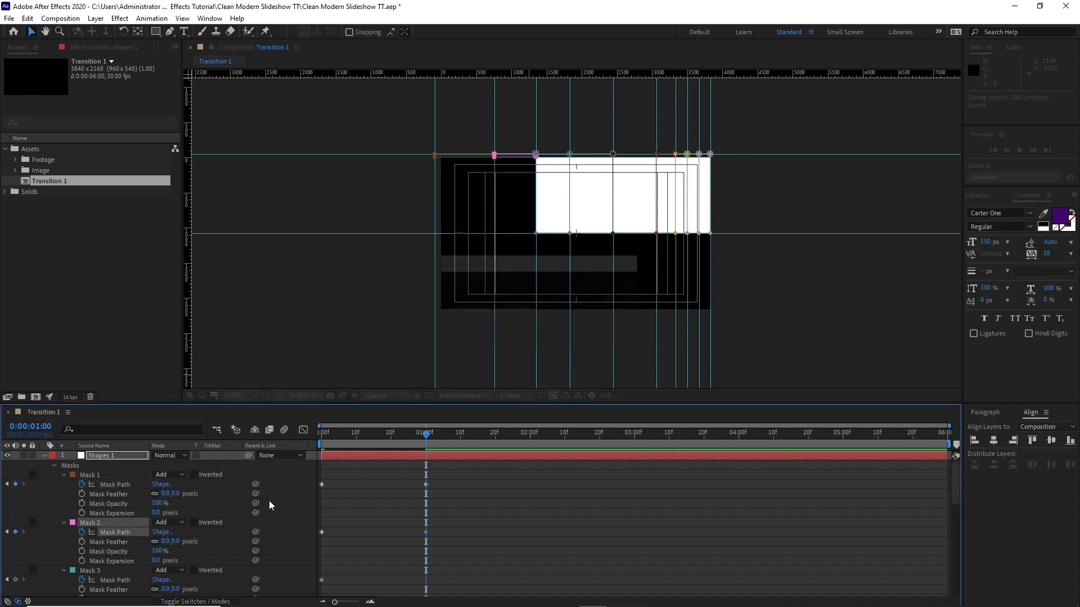
# Set the bottom of Mask 3's bounding box to 0 px at 0:00:01:00.
pyautogui.click(107, 571)
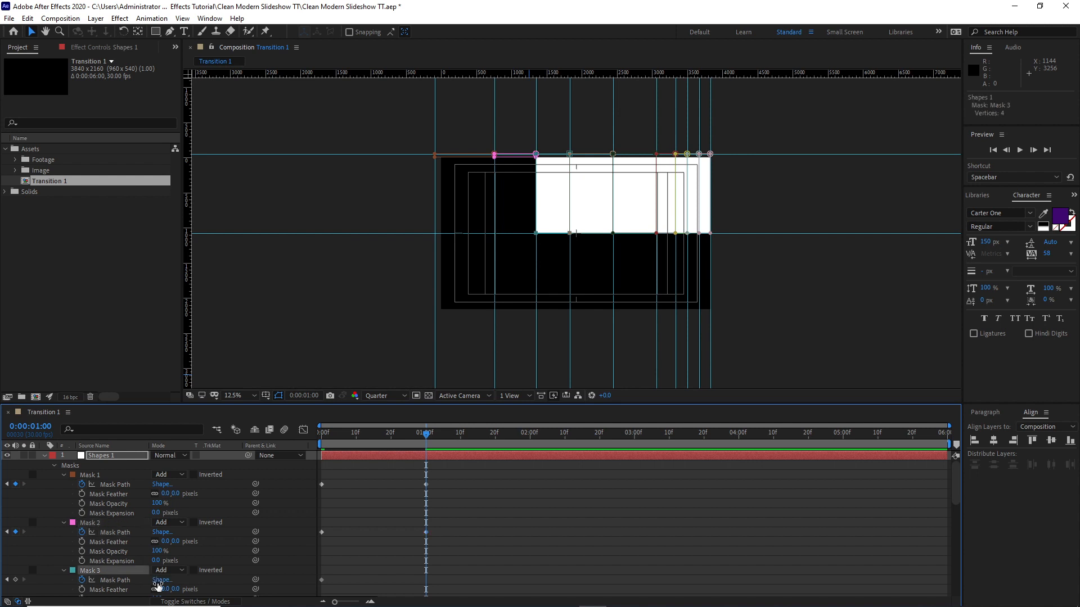
pyautogui.click(161, 579)
pyautogui.press('Tab')
pyautogui.press('Tab')
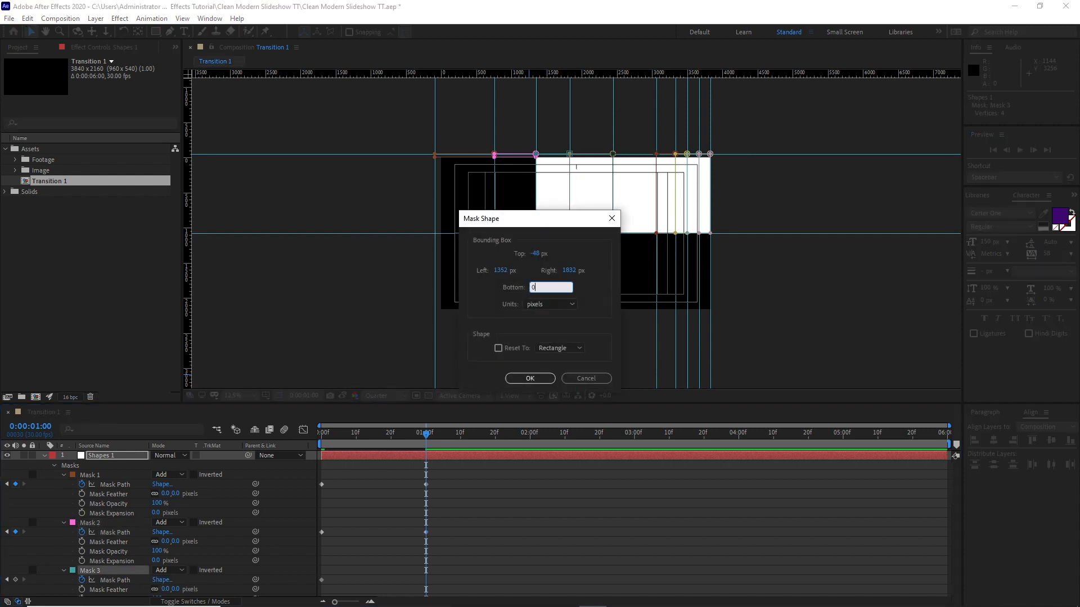
pyautogui.write('0')
pyautogui.click(530, 378)
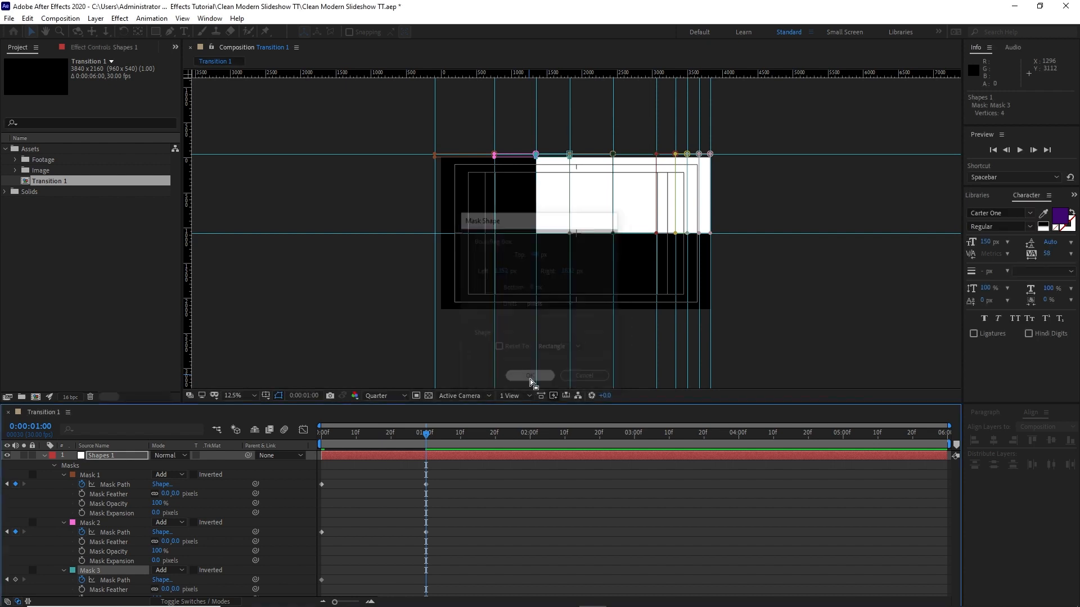
# Enlarge the timeline area and set the bottom of Mask 4's bounding box to 0 px at 0:00:01:00.
pyautogui.moveTo(236, 404); pyautogui.dragTo(236, 260)
pyautogui.click(162, 484)
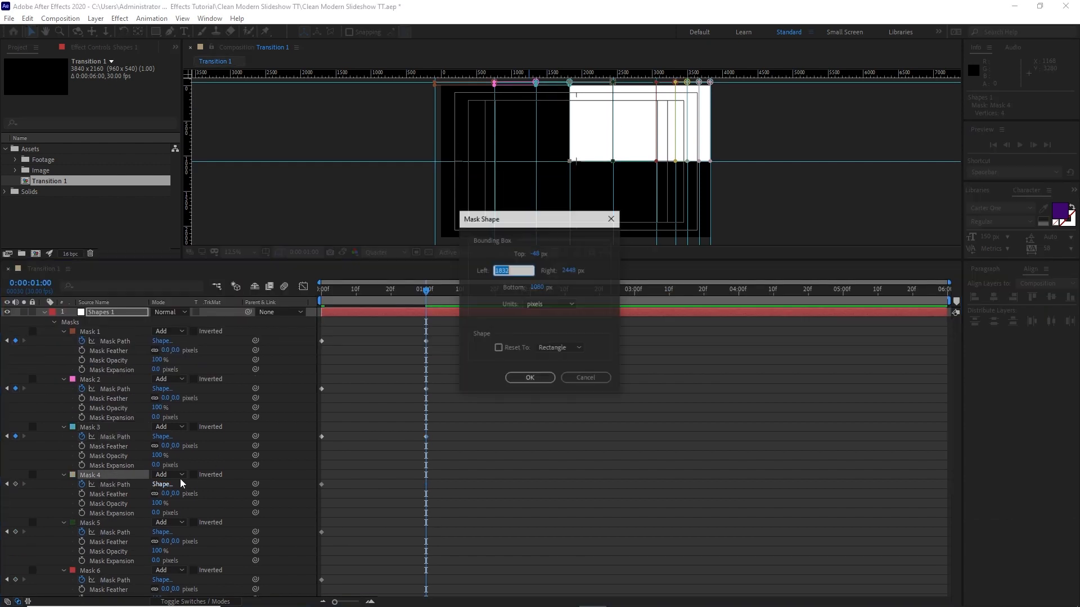
pyautogui.press('Tab')
pyautogui.press('Tab')
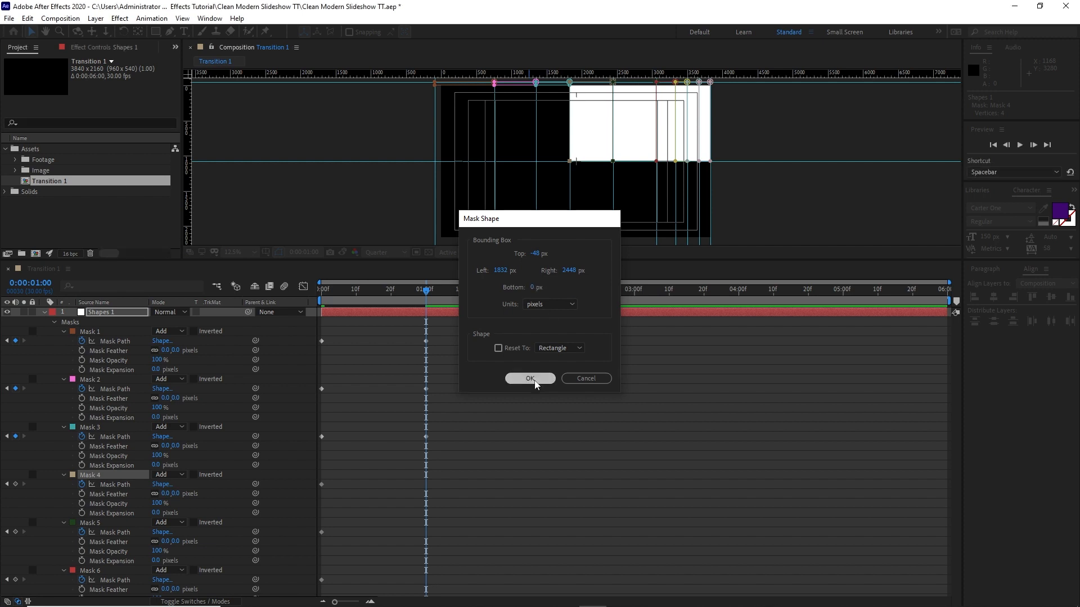
pyautogui.click(530, 378)
# Set the bottom of Mask 5's bounding box to 0 px at 0:00:01:00.
pyautogui.click(162, 532)
pyautogui.press('Tab')
pyautogui.press('Tab')
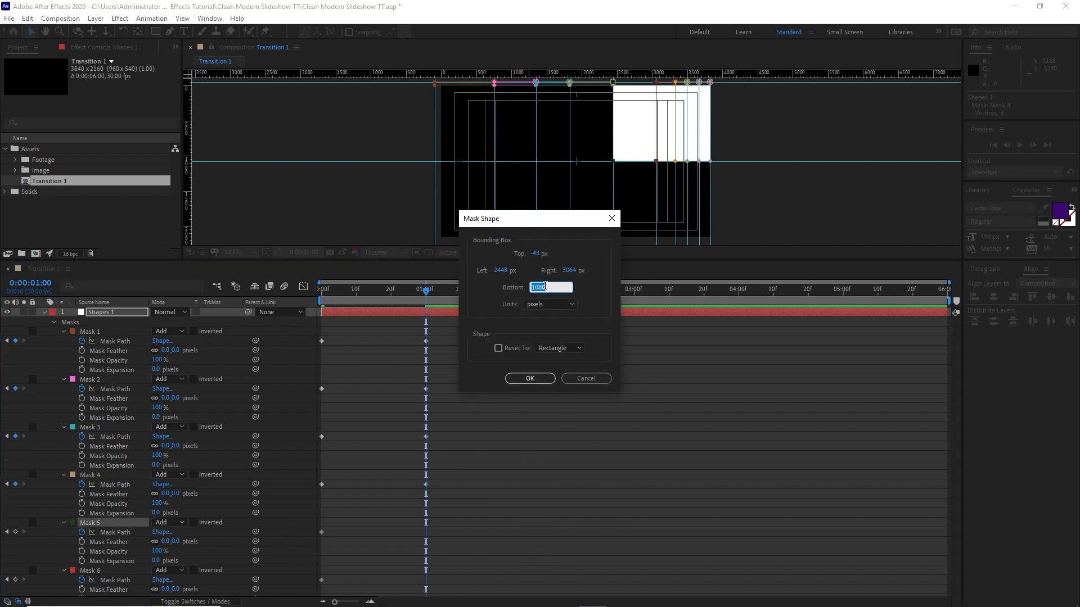
pyautogui.write('0')
pyautogui.click(530, 378)
# Set the bottom of Mask 6's bounding box to 0 px at 0:00:01:00.
pyautogui.click(161, 580)
pyautogui.press('Tab')
pyautogui.press('Tab')
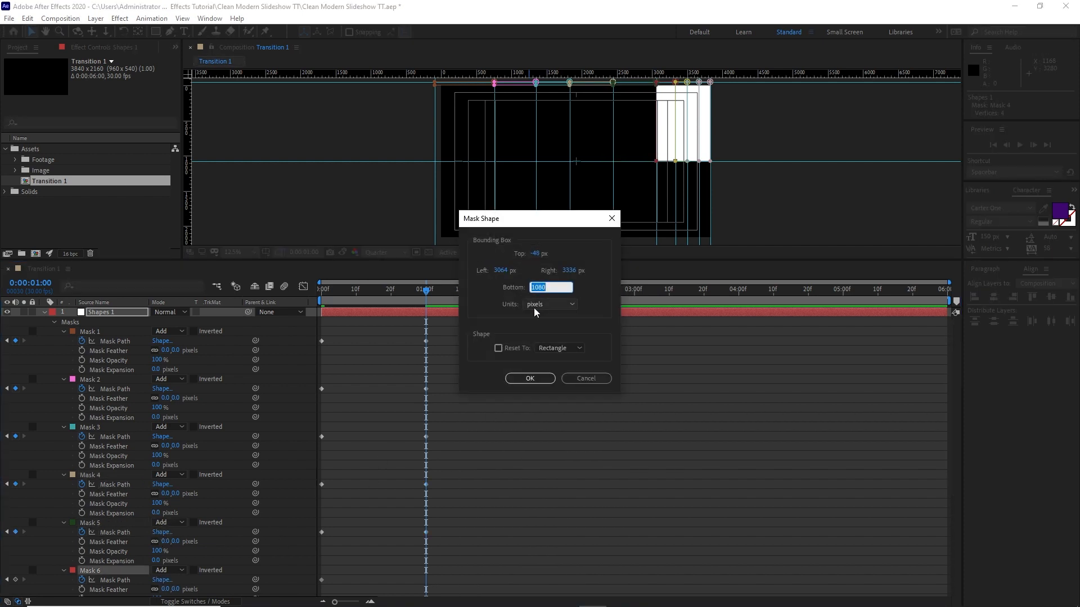
pyautogui.write('0')
pyautogui.click(529, 378)
# Set the bottom of Mask 7's bounding box to 0 px at 0:00:01:00.
pyautogui.scroll(-2, 402, 457)
pyautogui.scroll(-2, 402, 458)
pyautogui.click(162, 467)
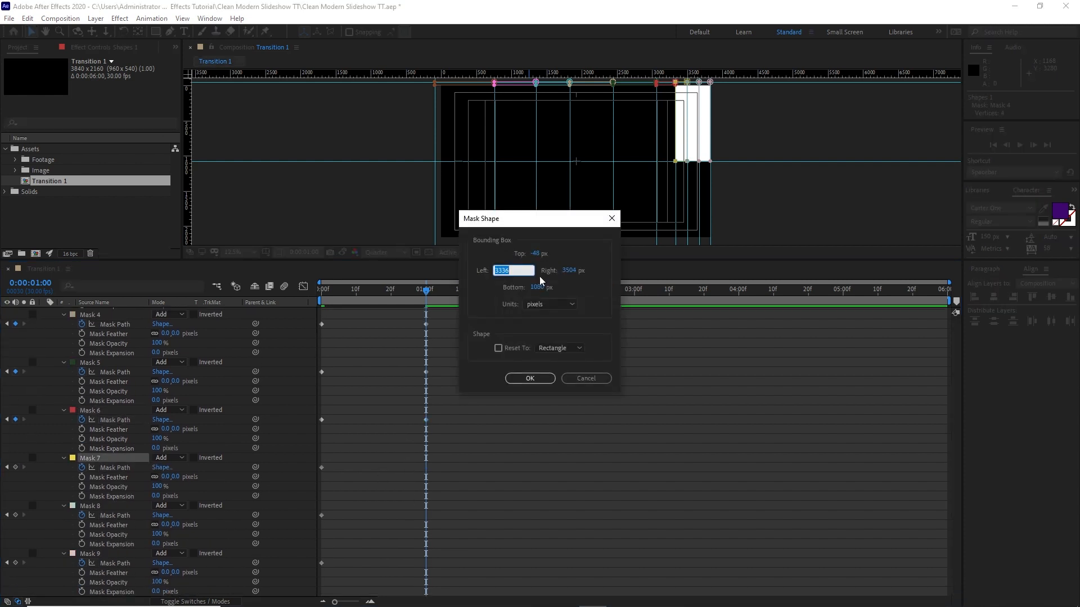
pyautogui.press('Tab')
pyautogui.press('Tab')
pyautogui.write('0')
pyautogui.click(530, 378)
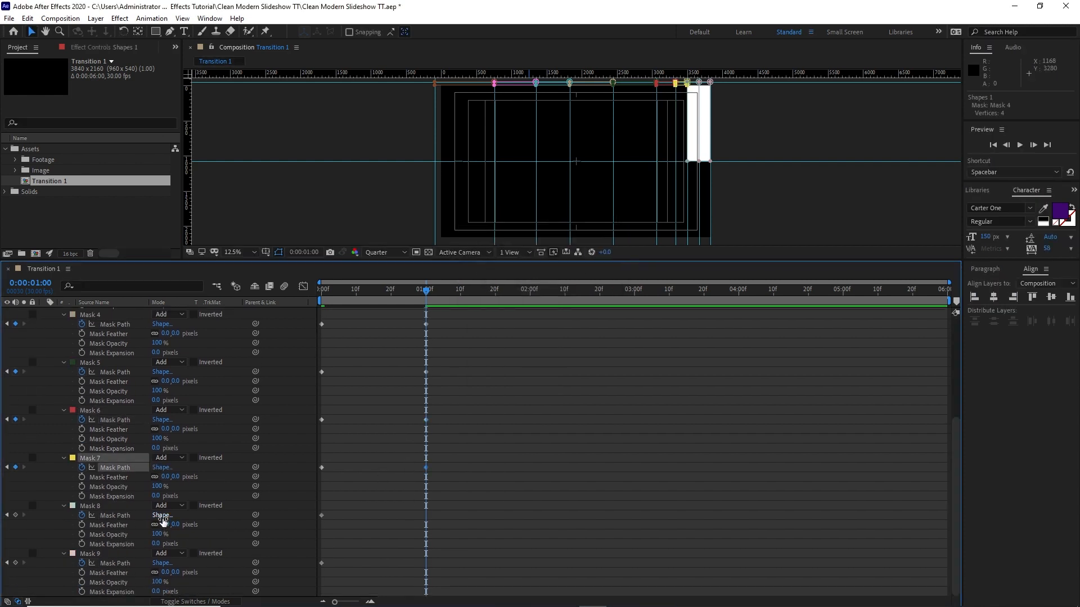
# Set the bottom of Mask 8's bounding box to 0 px at 0:00:01:00.
pyautogui.click(162, 516)
pyautogui.press('Tab')
pyautogui.press('Tab')
pyautogui.write('0')
pyautogui.click(530, 378)
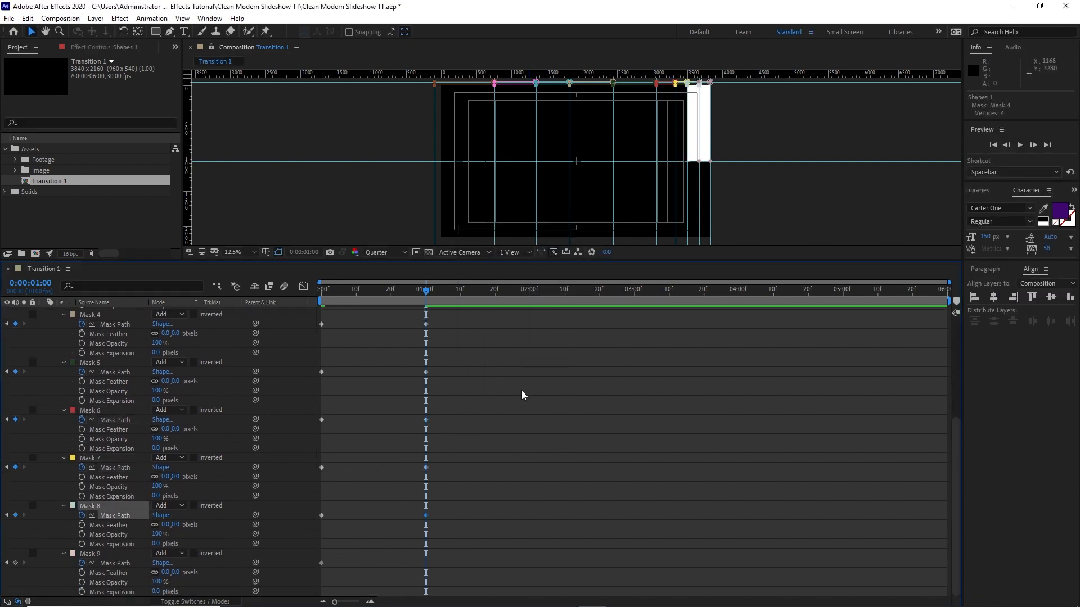
# Set the bottom of Mask 9's bounding box to 0 px at 0:00:01:00.
pyautogui.click(161, 562)
pyautogui.press('Tab')
pyautogui.press('Tab')
pyautogui.write('0')
pyautogui.click(530, 378)
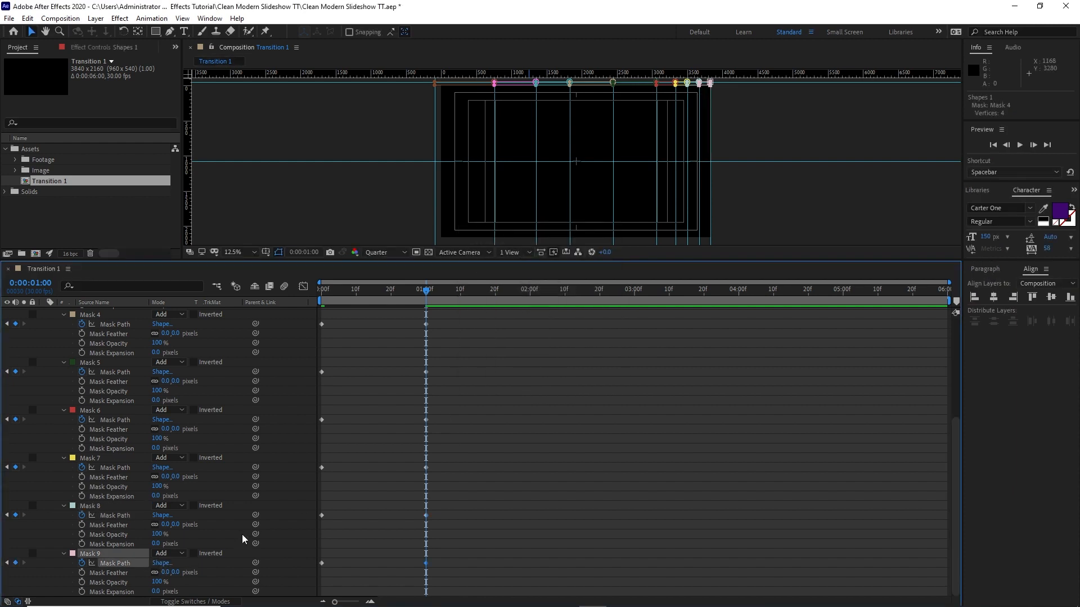
# Collapse the mask properties of Shapes 1 and display only the layer's keyframed properties.
pyautogui.click(63, 315)
pyautogui.click(64, 363)
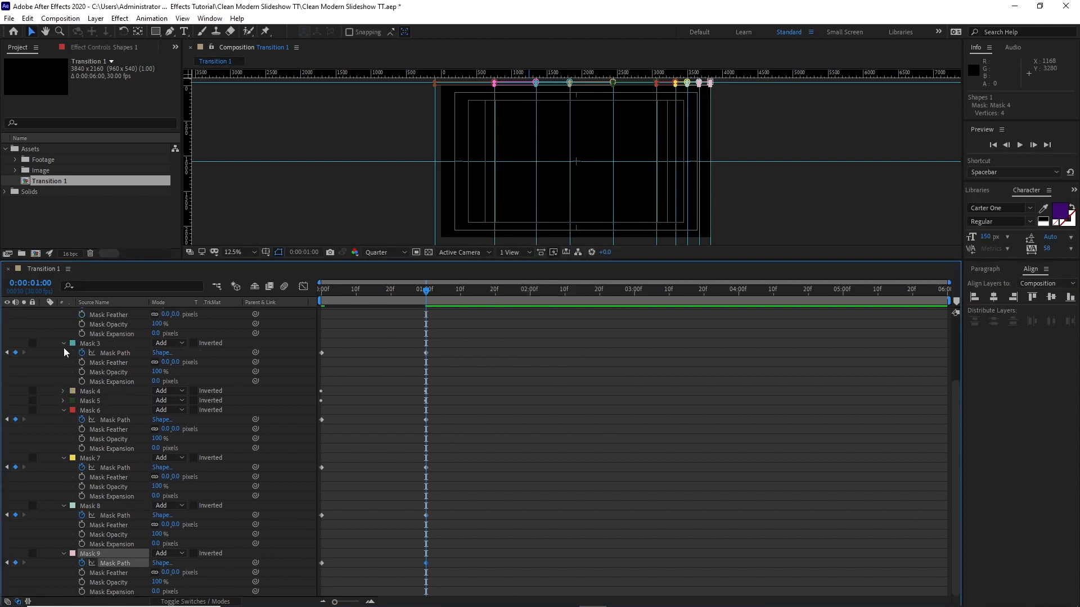
pyautogui.click(63, 344)
pyautogui.click(63, 332)
pyautogui.click(63, 325)
pyautogui.click(55, 322)
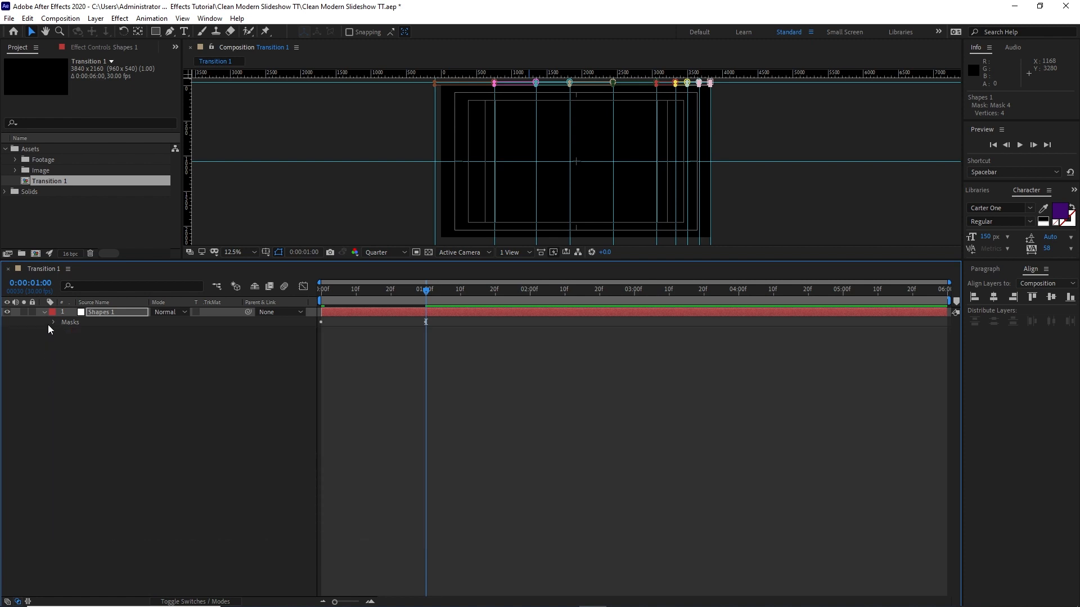
pyautogui.click(44, 312)
pyautogui.click(167, 396)
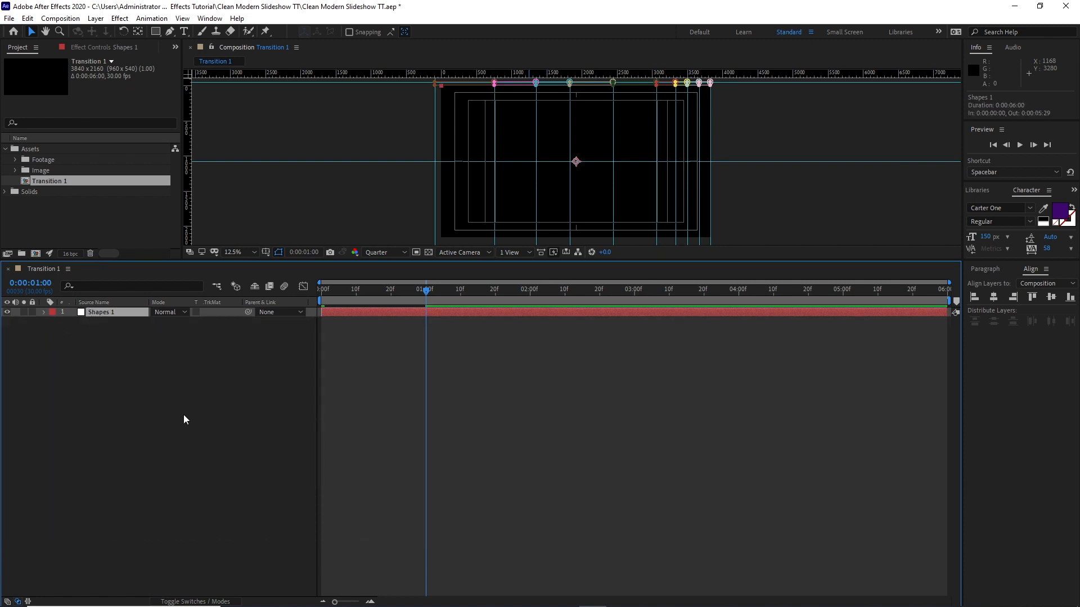
pyautogui.press('u')
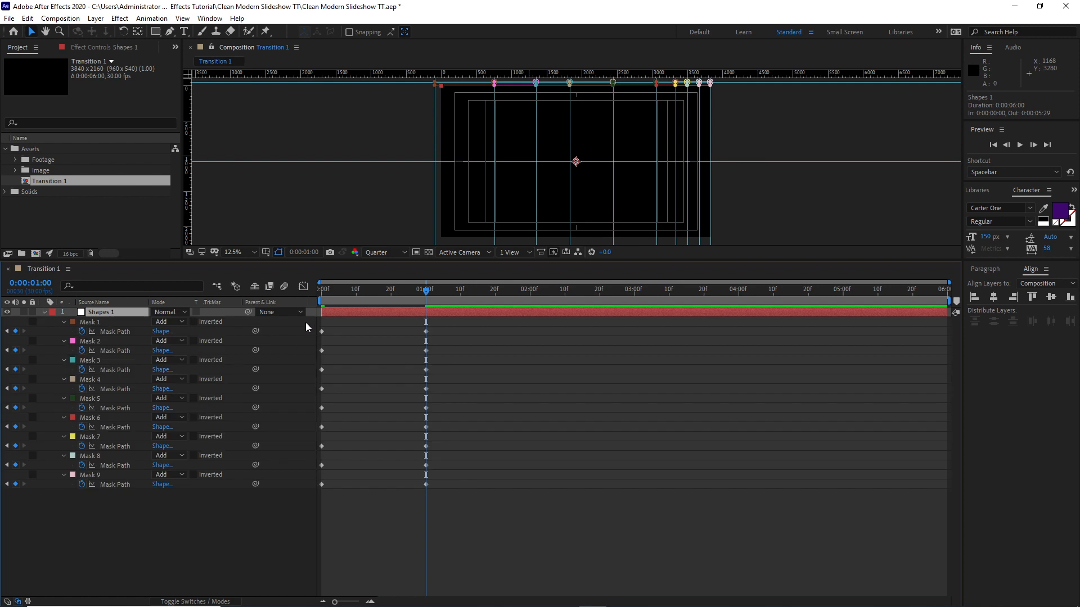
# Easy Ease all Mask Path keyframes of Shapes 1 and reshape their speed graph with a longer ease into the keyframes at 0:00:01:00.
pyautogui.moveTo(305, 323); pyautogui.dragTo(455, 490)
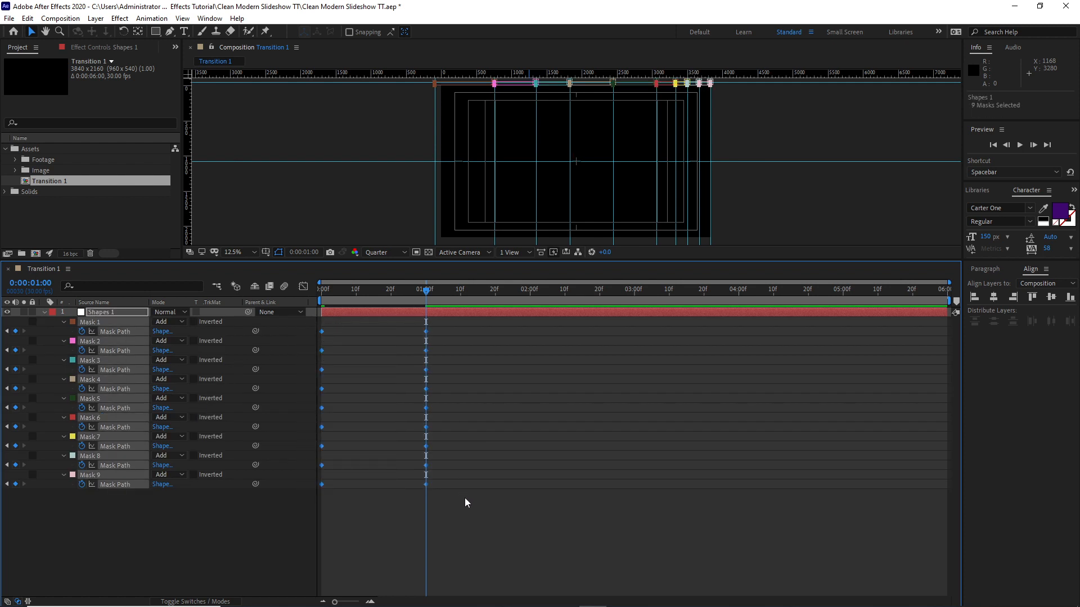
pyautogui.click(303, 287)
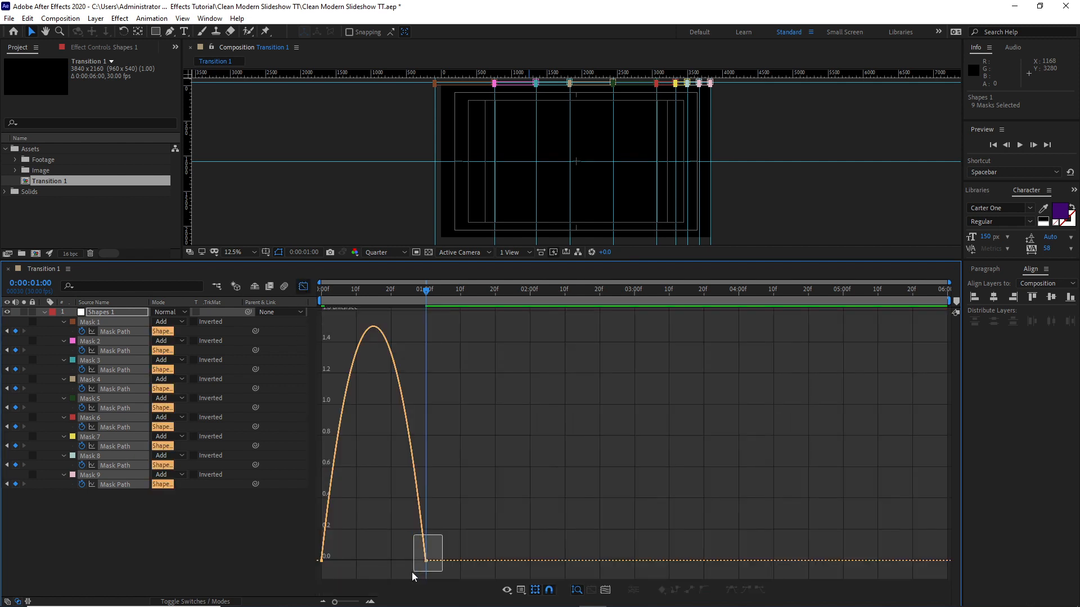
pyautogui.moveTo(411, 572); pyautogui.dragTo(358, 559)
pyautogui.click(322, 558)
pyautogui.click(303, 287)
pyautogui.click(784, 447)
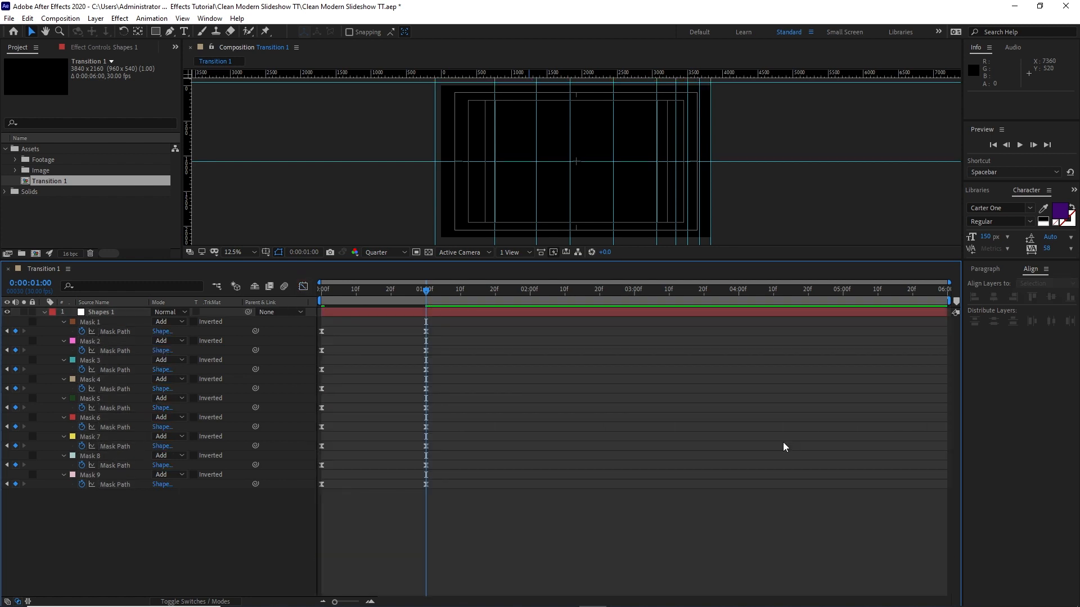
# Shift the Mask Path keyframe pairs of Mask 2 and Mask 3 to end at 0:00:01:02 and 0:00:01:04.
pyautogui.click(1028, 147)
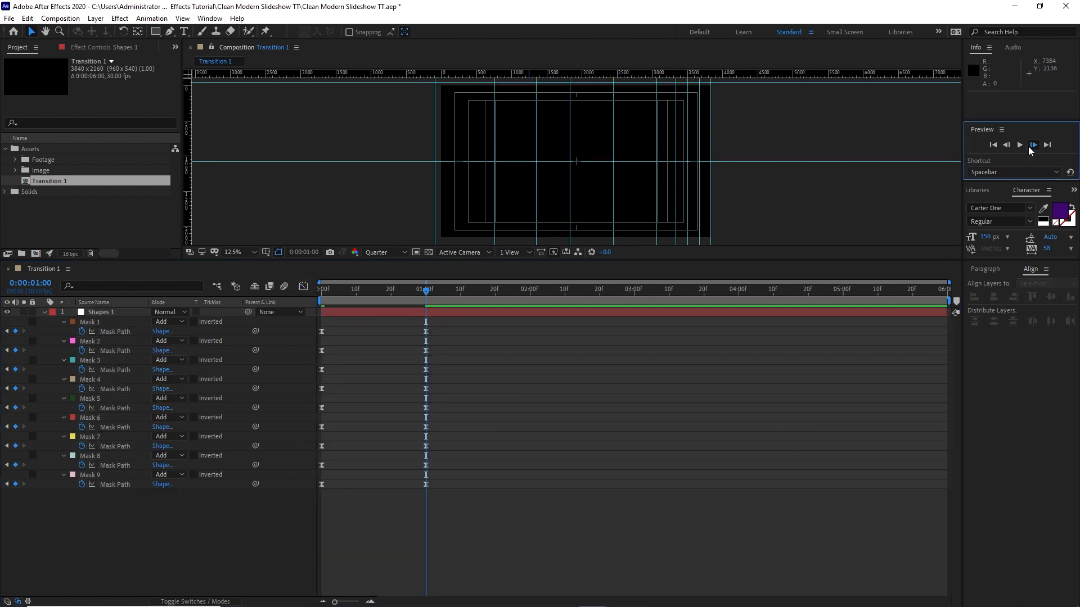
pyautogui.moveTo(494, 336); pyautogui.dragTo(318, 363)
pyautogui.moveTo(427, 352); pyautogui.dragTo(315, 372)
pyautogui.doubleClick(1033, 146)
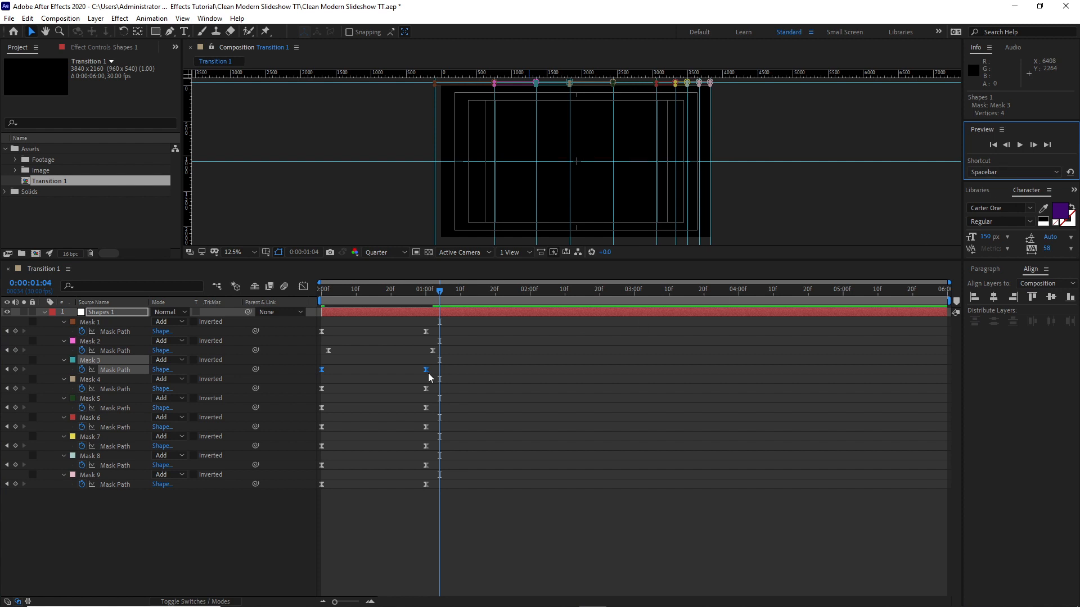
pyautogui.moveTo(426, 370); pyautogui.dragTo(439, 371)
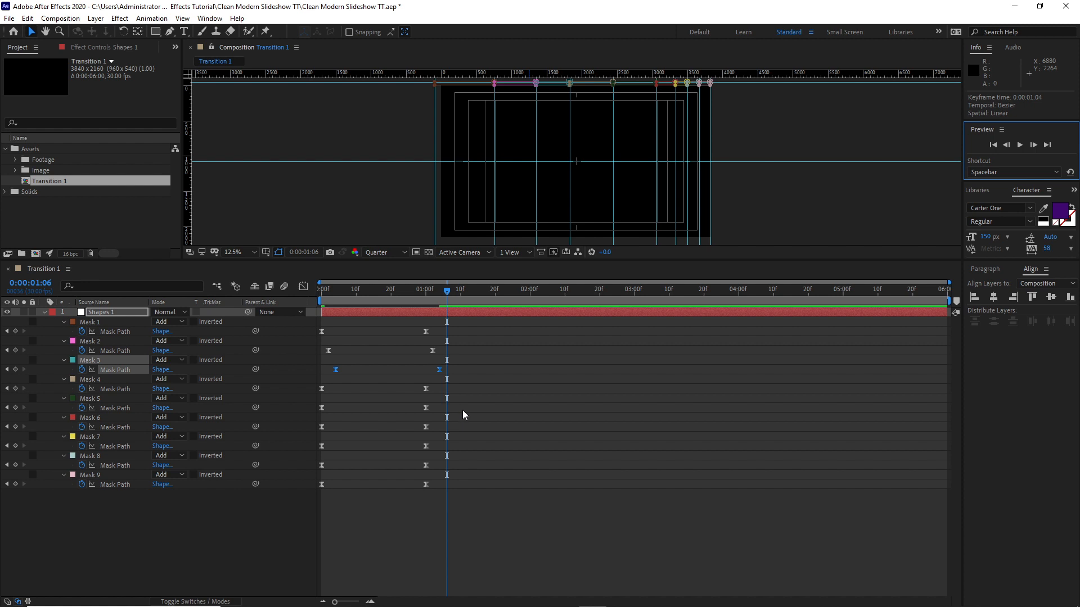
# Shift the Mask Path keyframe pairs of Masks 4, 5 and 6 to end at 0:00:01:06, 0:00:01:08 and 0:00:01:10.
pyautogui.moveTo(442, 400)
pyautogui.mouseDown()
pyautogui.moveTo(317, 386)
pyautogui.moveTo(447, 392)
pyautogui.mouseUp()
pyautogui.moveTo(442, 415); pyautogui.dragTo(318, 442)
pyautogui.click(1036, 148)
pyautogui.click(1036, 149)
pyautogui.click(1035, 148)
pyautogui.click(1035, 147)
# Shift the Mask Path keyframe pairs of Mask 7 and Mask 8 to end at 0:00:01:12 and 0:00:01:15.
pyautogui.click(1034, 148)
pyautogui.click(1034, 148)
pyautogui.moveTo(426, 446); pyautogui.dragTo(318, 461)
pyautogui.click(1033, 148)
pyautogui.click(1033, 148)
pyautogui.click(1033, 147)
pyautogui.moveTo(427, 467); pyautogui.dragTo(317, 479)
# Shift both Mask Path keyframes of Mask 9 so the pair ends at 0:00:01:18.
pyautogui.click(1033, 147)
pyautogui.click(1033, 147)
pyautogui.click(1033, 148)
pyautogui.moveTo(426, 484); pyautogui.dragTo(488, 485)
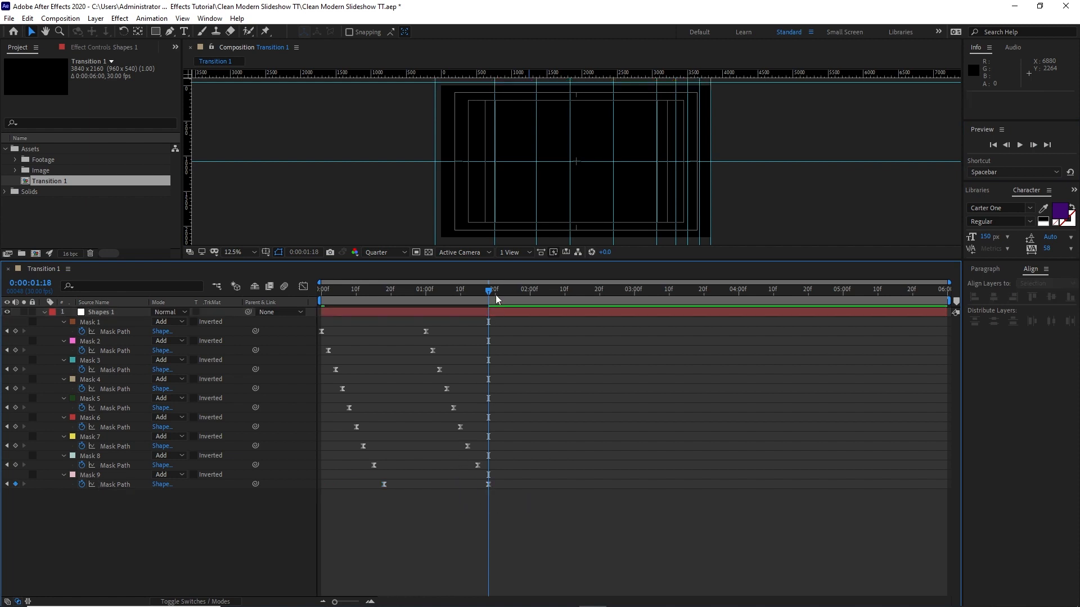
# Shorten the work area to end at 0:00:02:21 and narrow the visible time range to 0:00:03:07.
pyautogui.moveTo(490, 292)
pyautogui.mouseDown()
pyautogui.moveTo(332, 306)
pyautogui.moveTo(492, 308)
pyautogui.mouseUp()
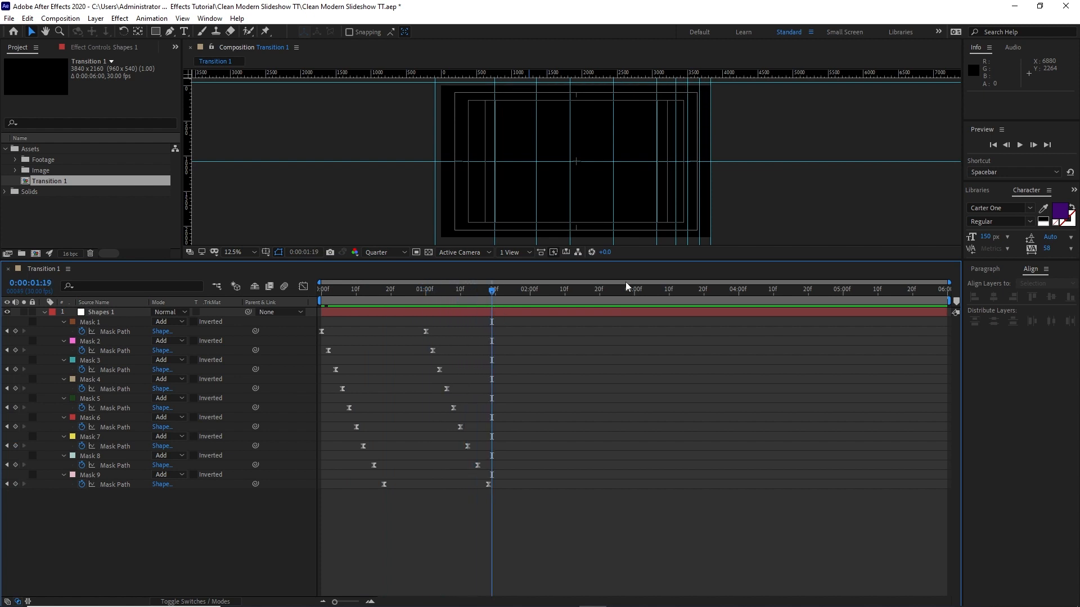
pyautogui.moveTo(954, 306); pyautogui.dragTo(817, 307)
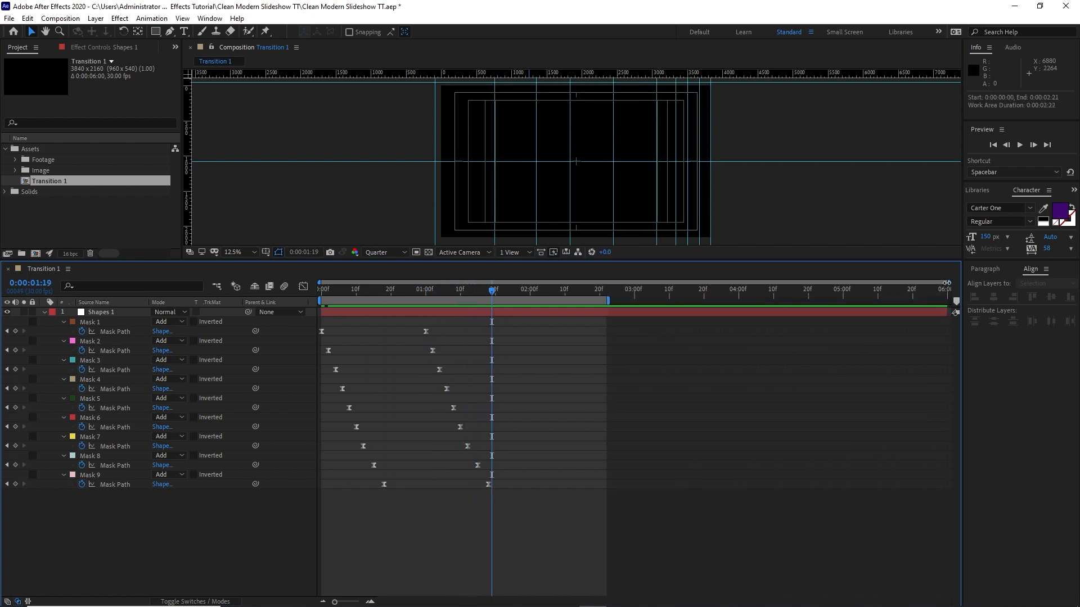
pyautogui.moveTo(947, 283); pyautogui.dragTo(709, 292)
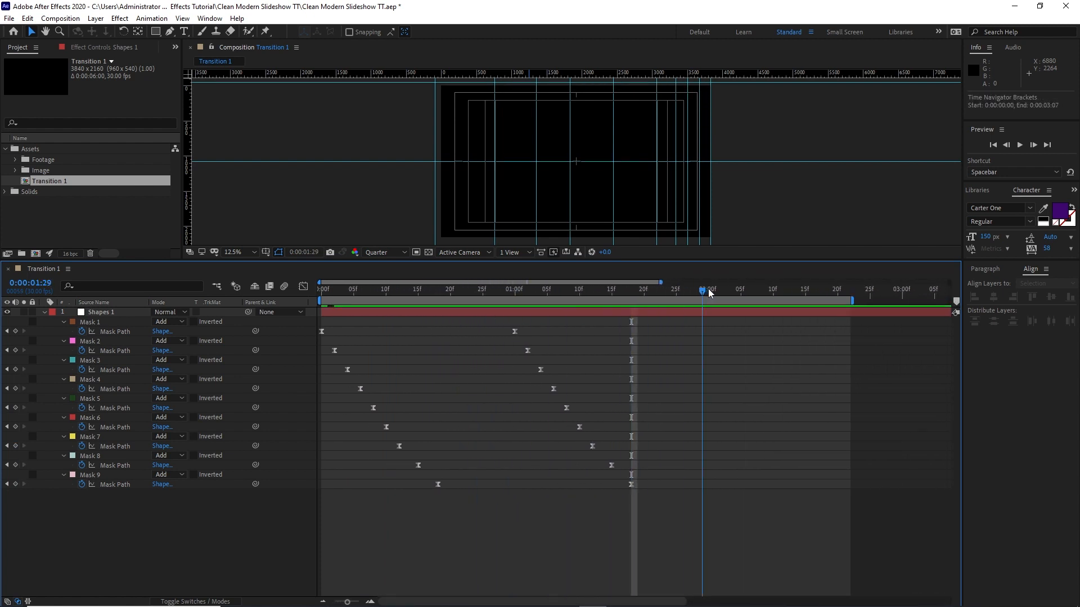
# Move the last Mask Path keyframe of Mask 9 to 0:00:02:00 and that of Mask 8 to 0:00:01:25.
pyautogui.moveTo(630, 484); pyautogui.dragTo(709, 488)
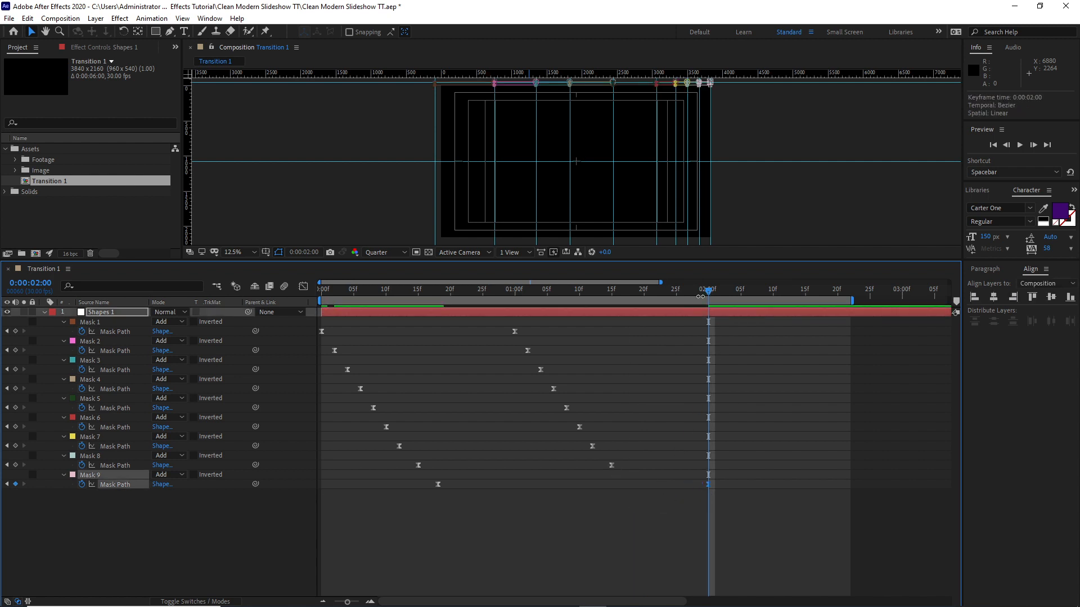
pyautogui.moveTo(708, 293); pyautogui.dragTo(680, 298)
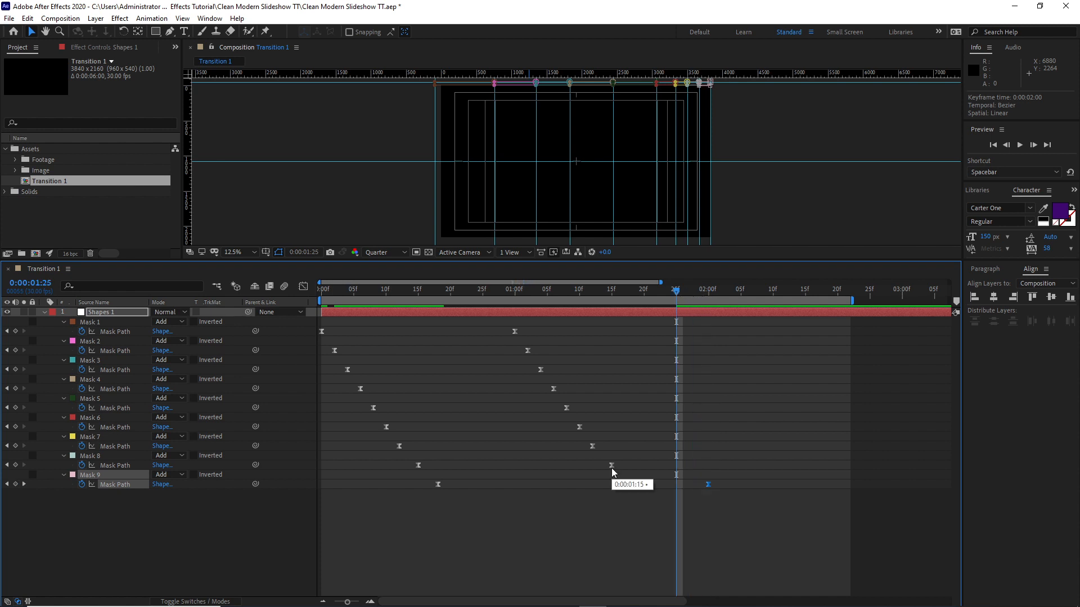
pyautogui.moveTo(611, 465); pyautogui.dragTo(677, 465)
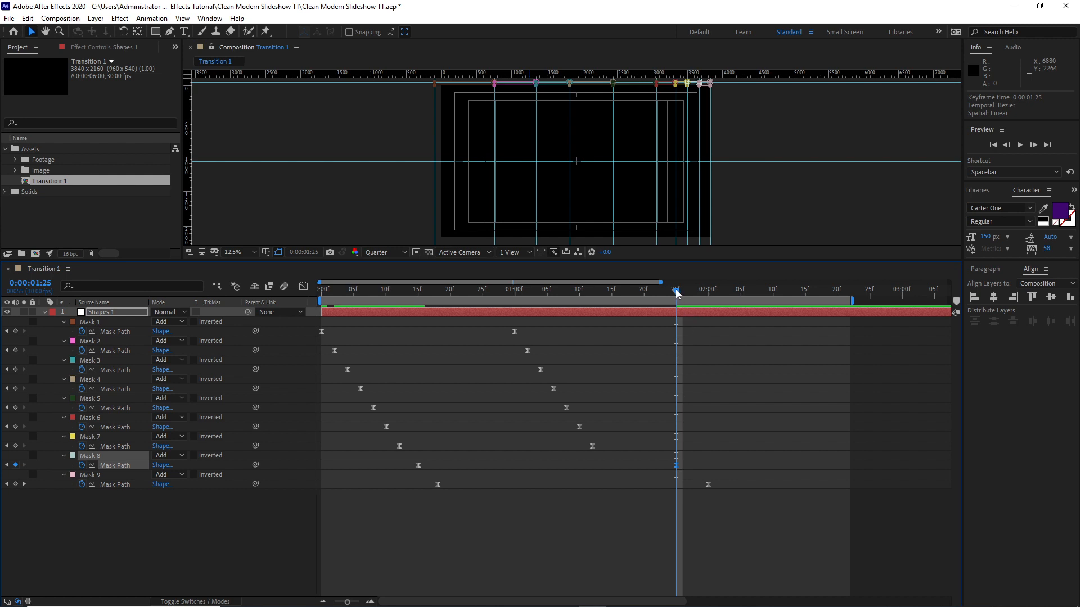
# Move the last Mask Path keyframe of Mask 7 to 0:00:01:20 and scrub back to 0:00:00:14 to check the animation.
pyautogui.moveTo(677, 293); pyautogui.dragTo(646, 296)
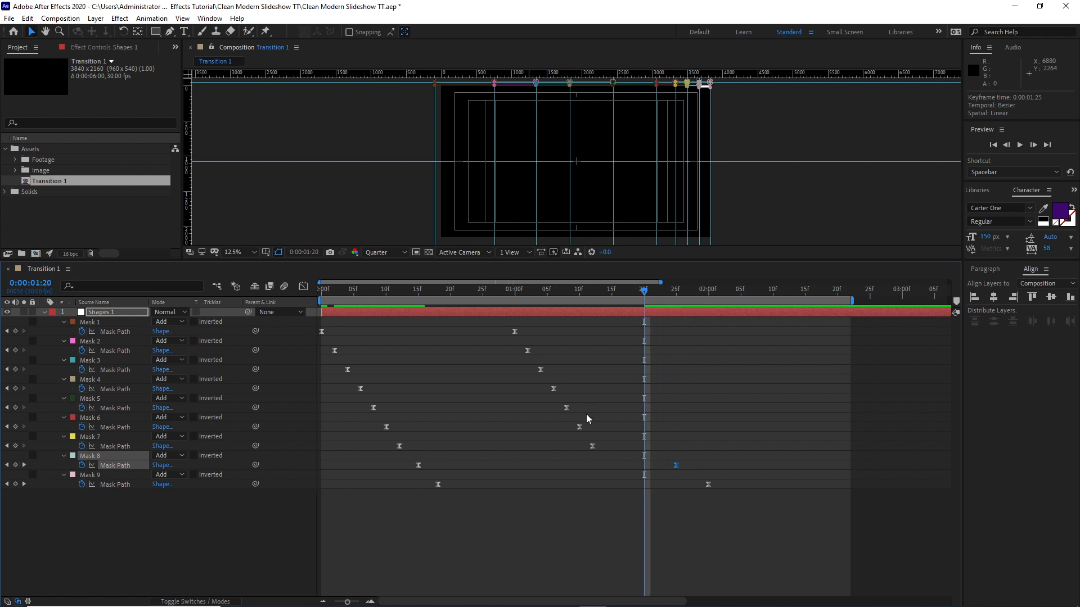
pyautogui.moveTo(593, 447); pyautogui.dragTo(644, 446)
pyautogui.moveTo(642, 291); pyautogui.dragTo(413, 362)
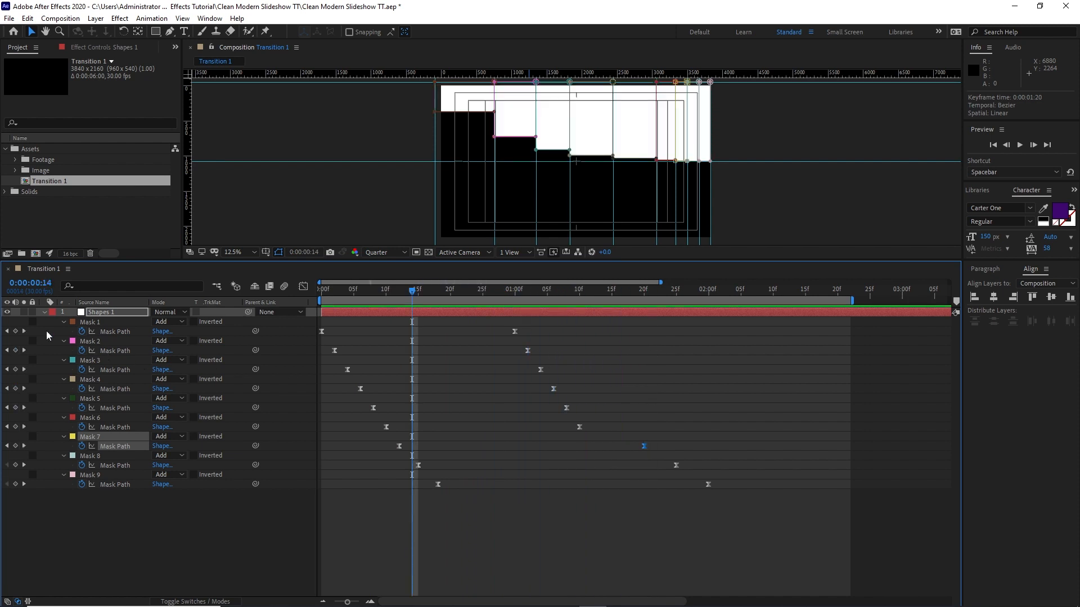
# Collapse the Shapes 1 layer and duplicate it.
pyautogui.click(44, 314)
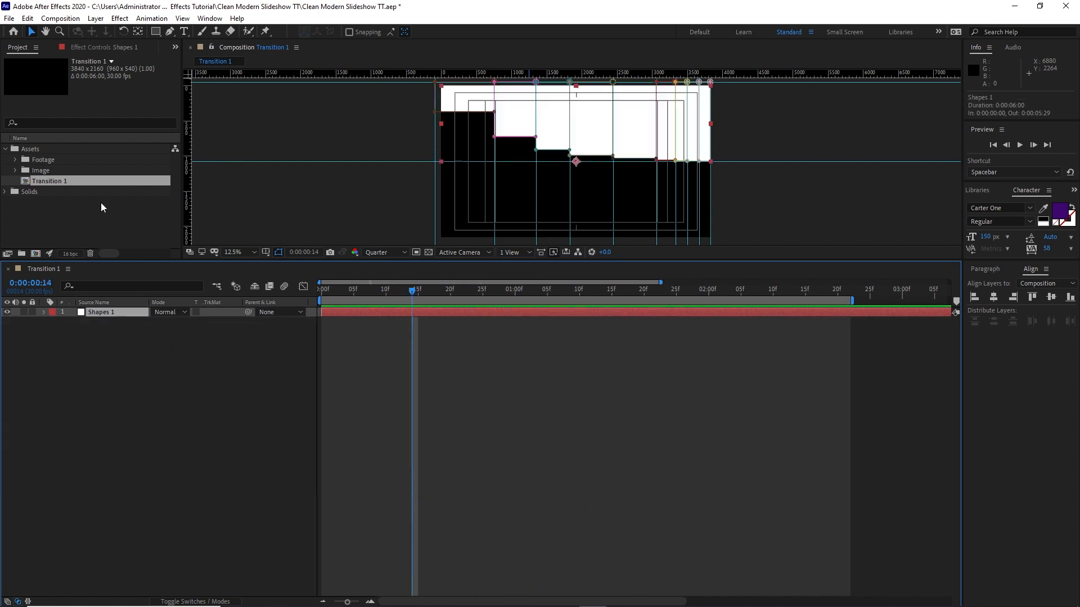
pyautogui.click(27, 18)
pyautogui.click(56, 163)
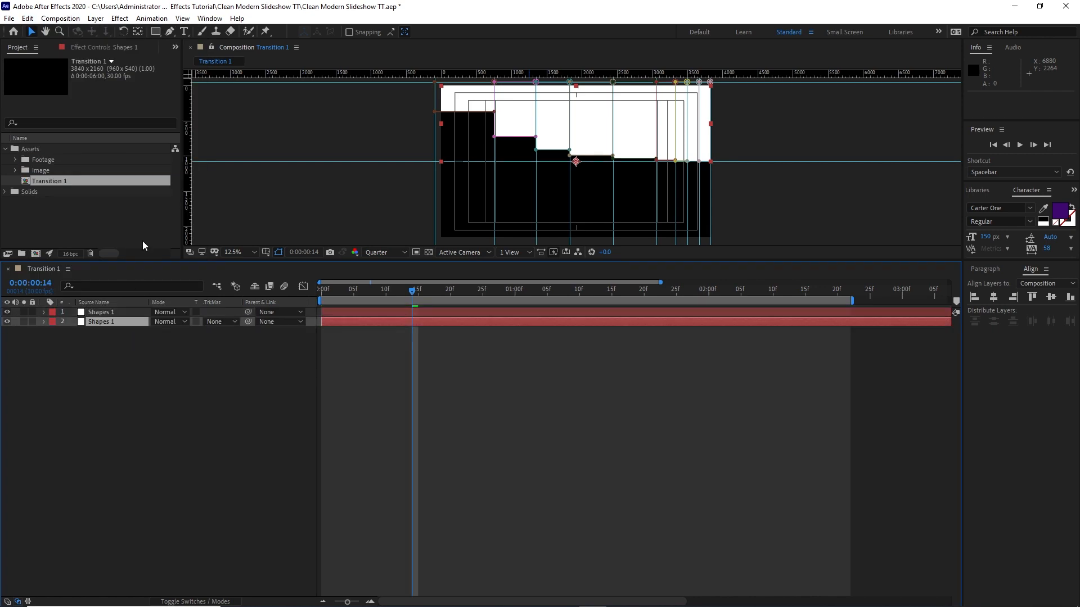
# Flip the lower of the two Shapes 1 layers vertically.
pyautogui.click(95, 18)
pyautogui.moveTo(169, 150)
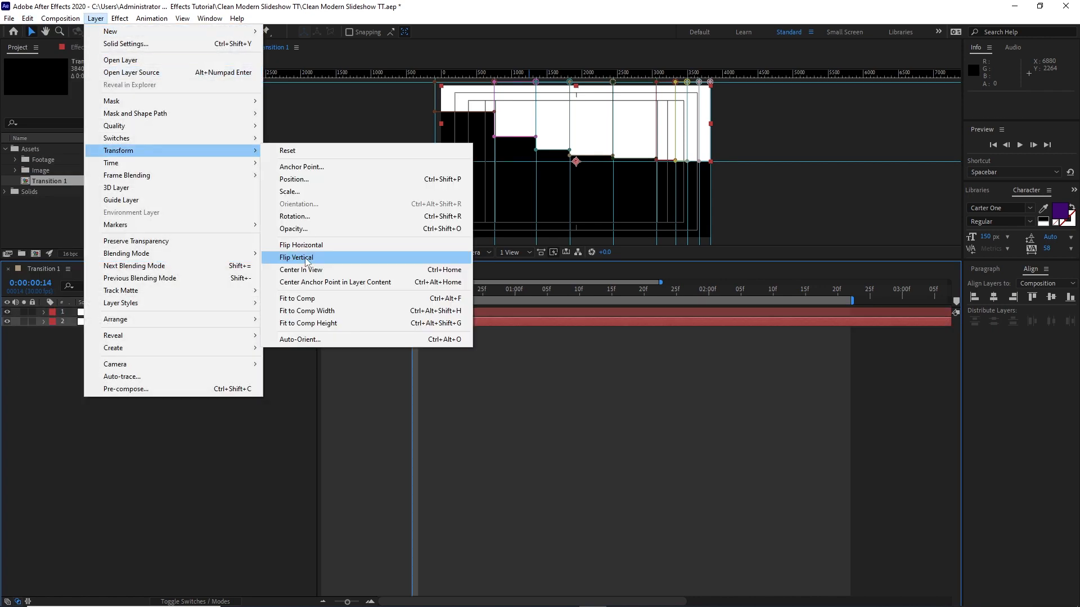
pyautogui.click(296, 257)
# Flip the lower Shape 1 layer horizontally and preview the transition.
pyautogui.click(96, 18)
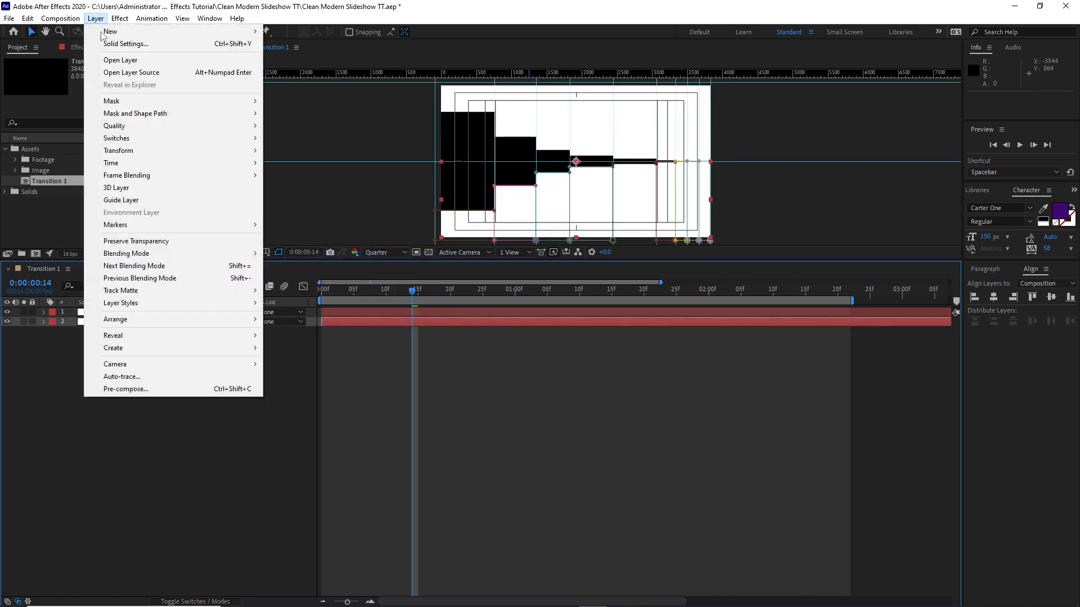
pyautogui.moveTo(151, 150)
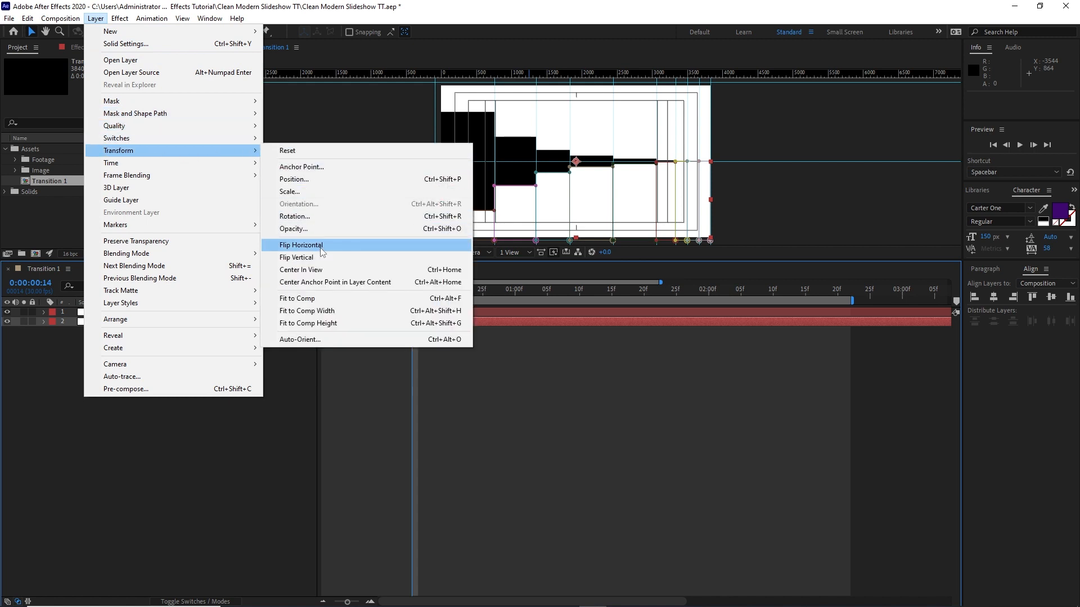
pyautogui.click(293, 244)
pyautogui.moveTo(413, 289); pyautogui.dragTo(455, 309)
pyautogui.press('space')
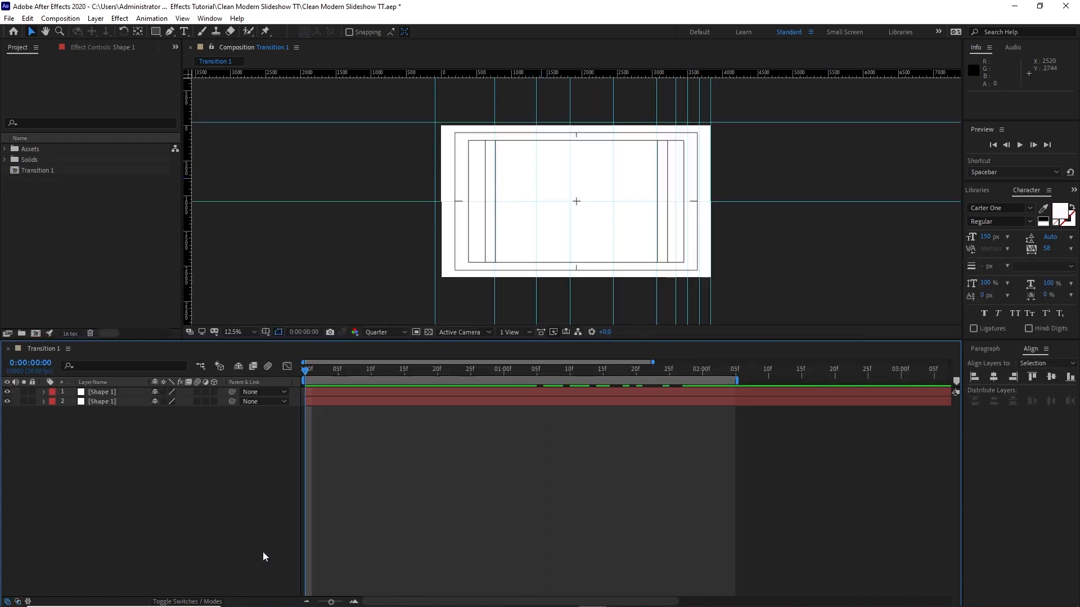
# Pre-compose both Shape 1 layers into Pre-comp 1, moving all attributes into the new composition.
pyautogui.moveTo(124, 479); pyautogui.dragTo(126, 397)
pyautogui.rightClick(126, 396)
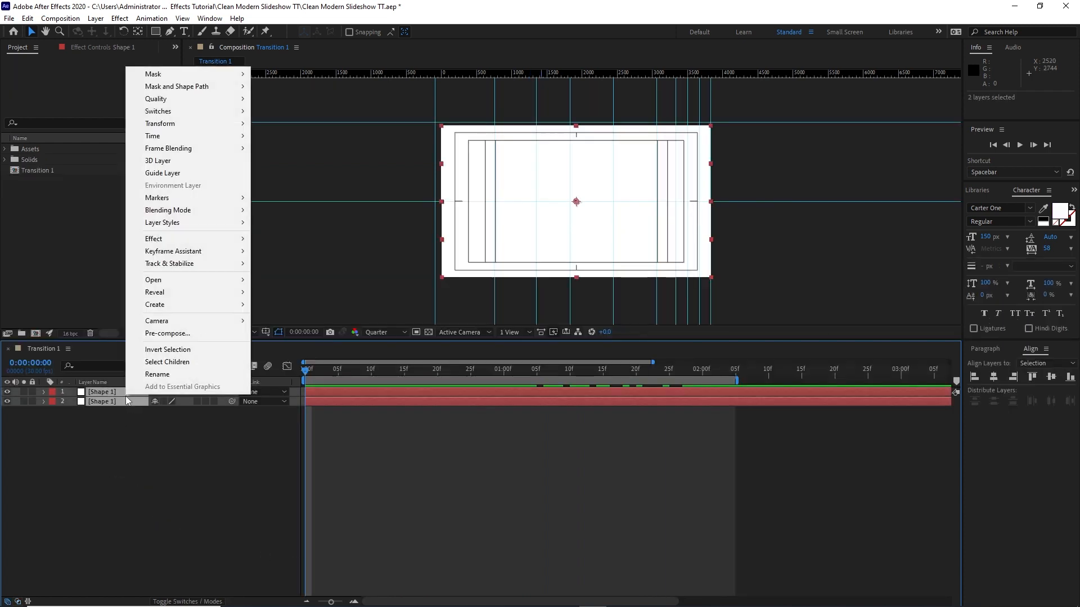
pyautogui.click(167, 334)
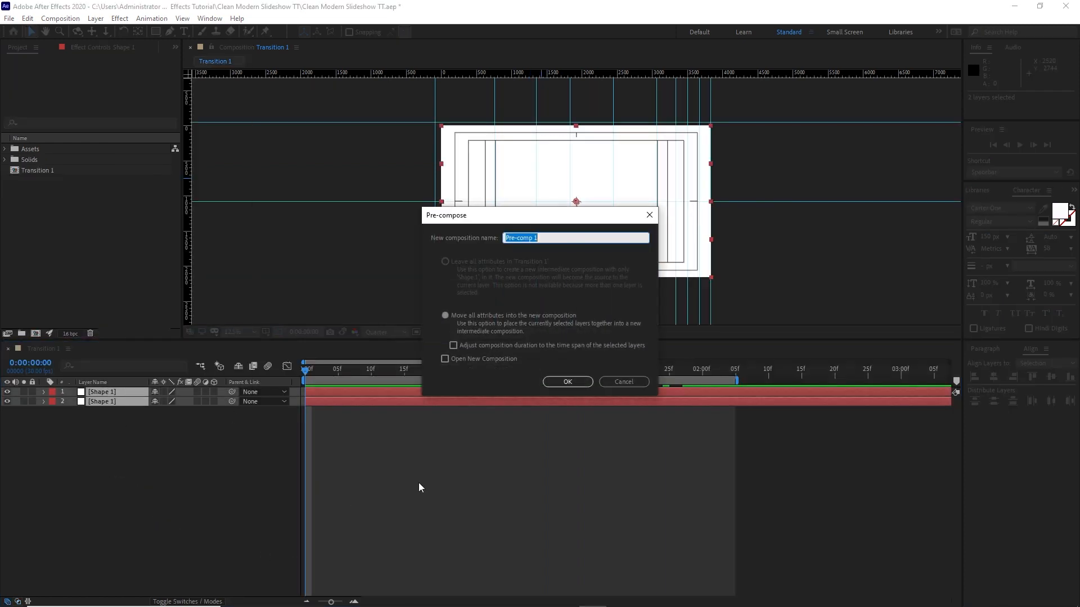
pyautogui.press('Tab')
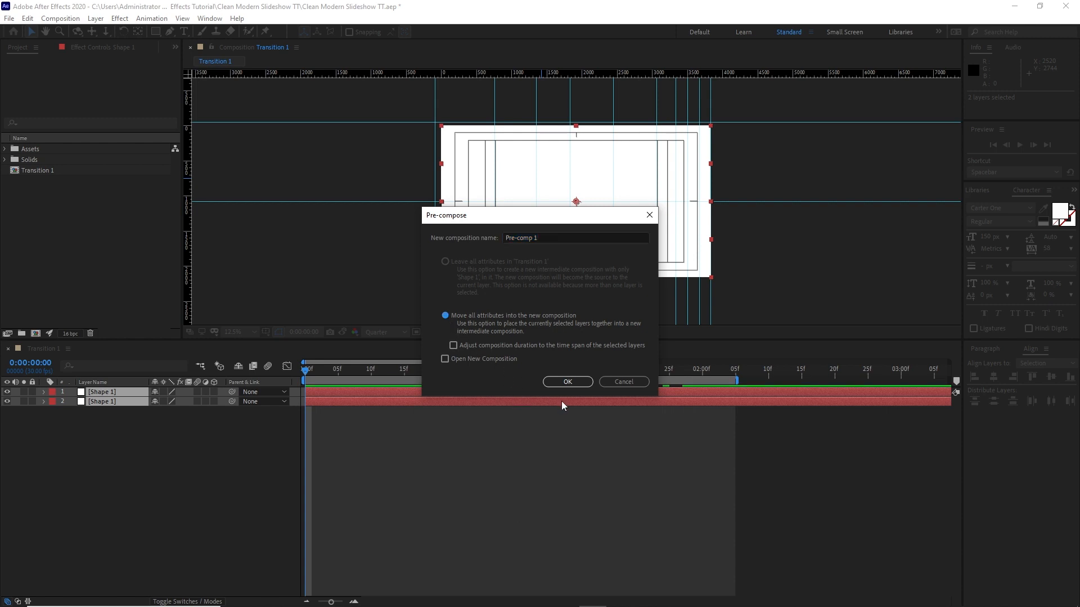
pyautogui.click(567, 382)
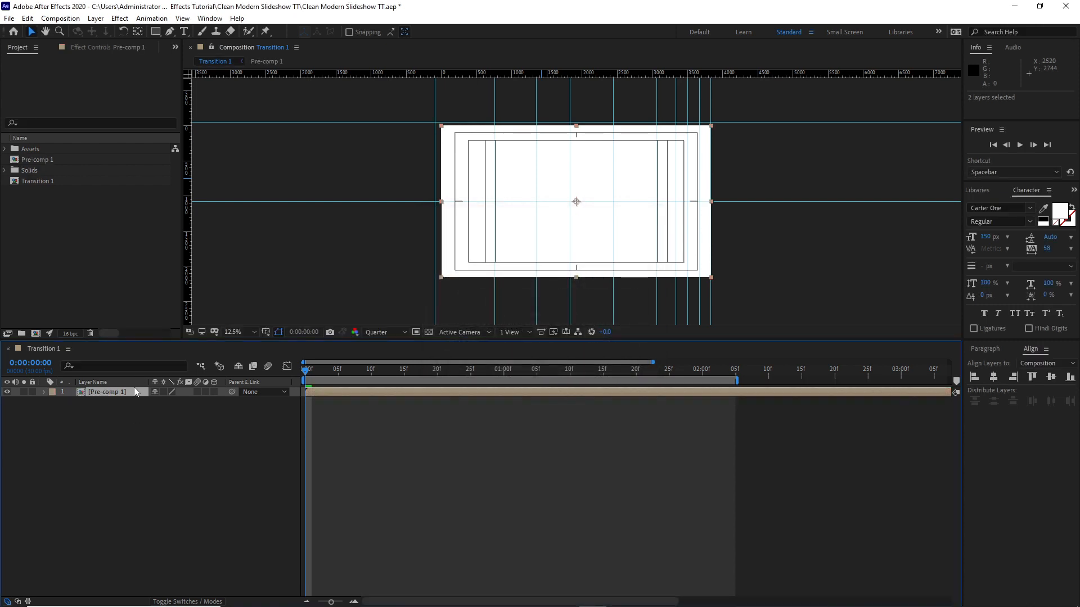
# Duplicate the Pre-comp 1 layer and select the lower copy.
pyautogui.click(27, 18)
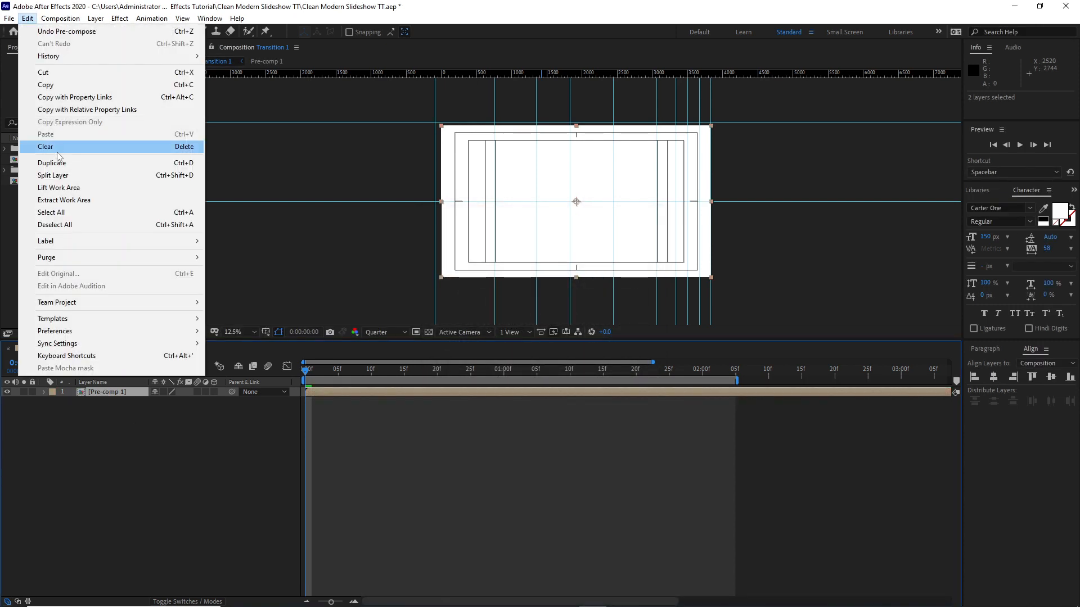
pyautogui.click(59, 163)
pyautogui.moveTo(117, 388); pyautogui.dragTo(116, 415)
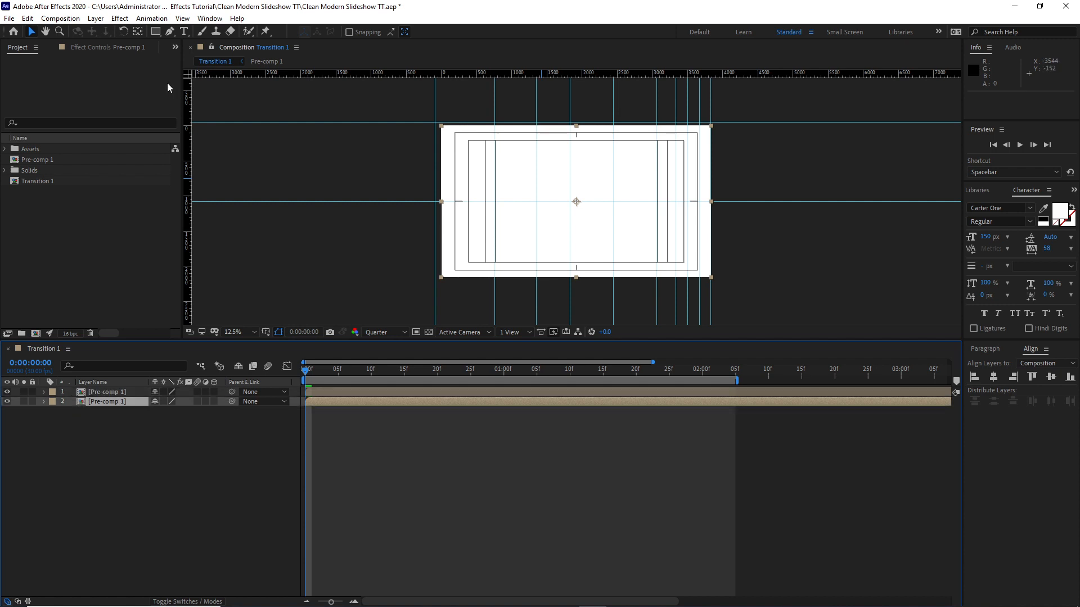
# Apply a Fill effect to the lower Pre-comp 1 layer and set its color to 3F0770.
pyautogui.click(120, 18)
pyautogui.moveTo(185, 181)
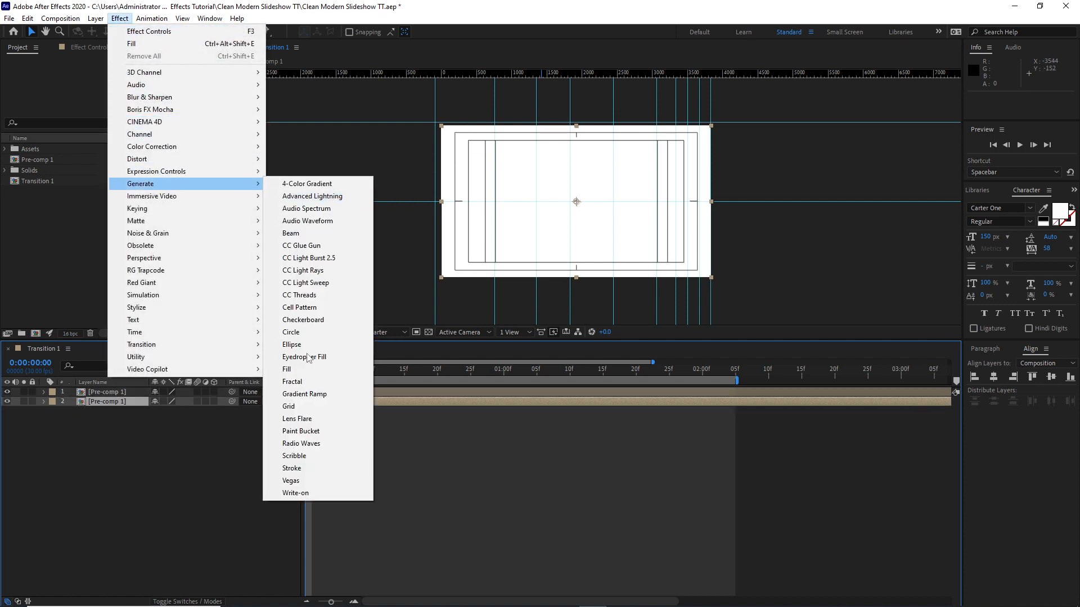
pyautogui.click(302, 371)
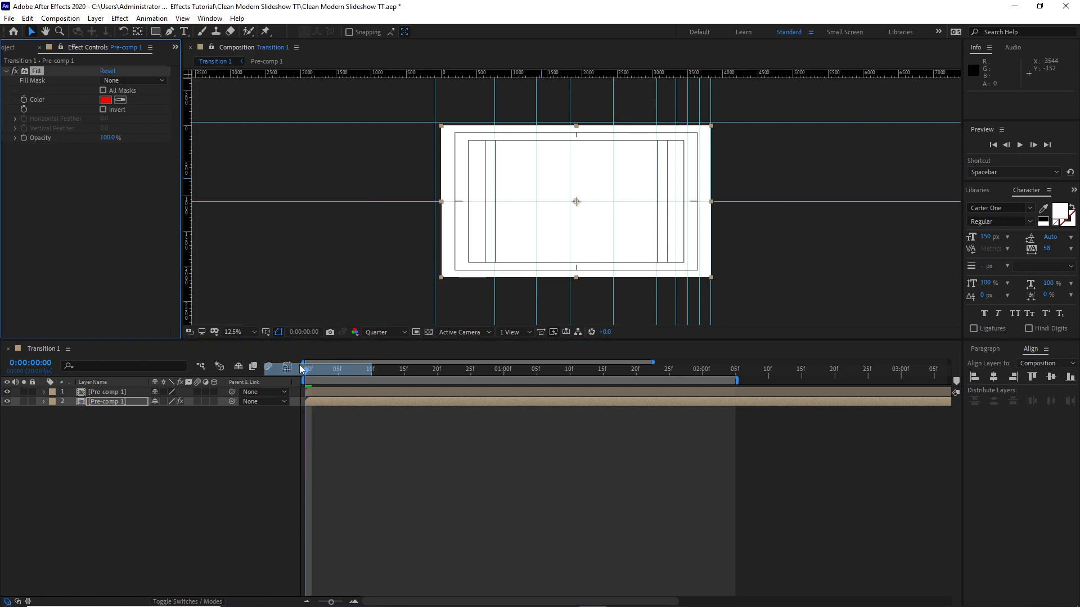
pyautogui.click(105, 100)
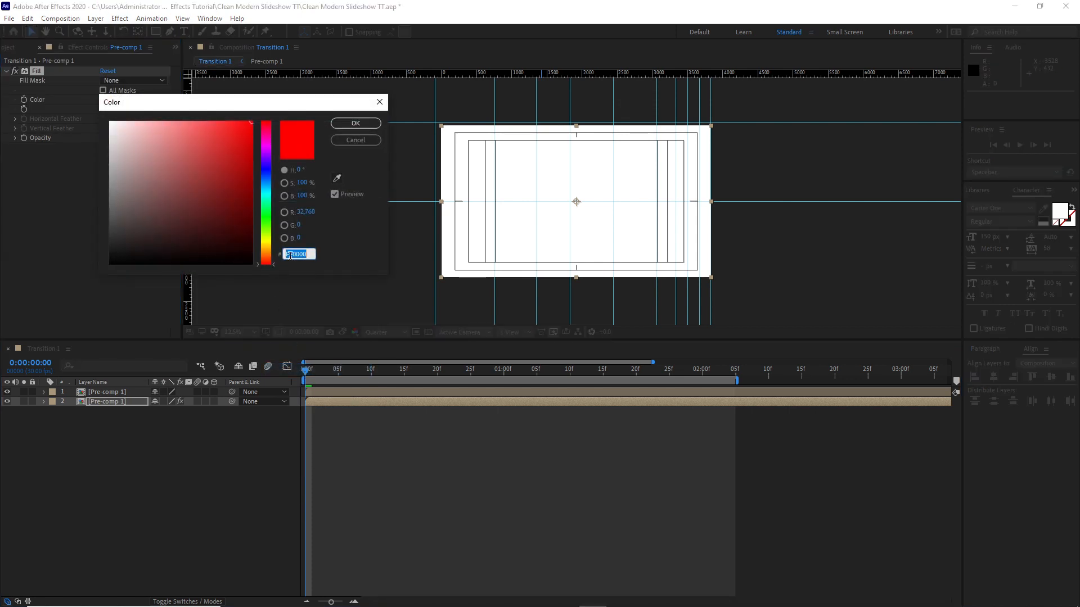
pyautogui.write('3F')
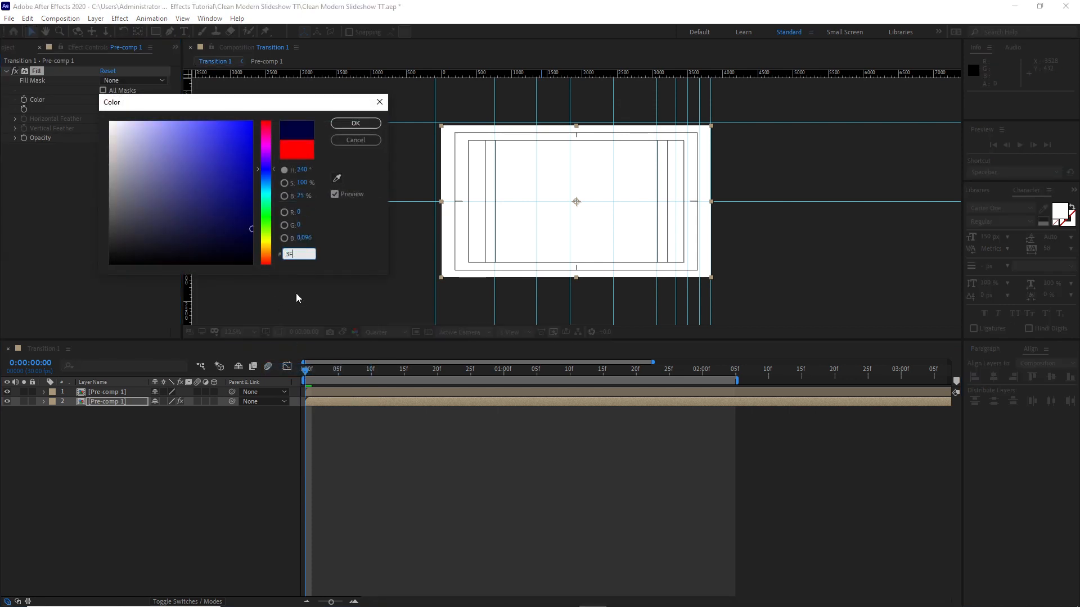
pyautogui.write('0770')
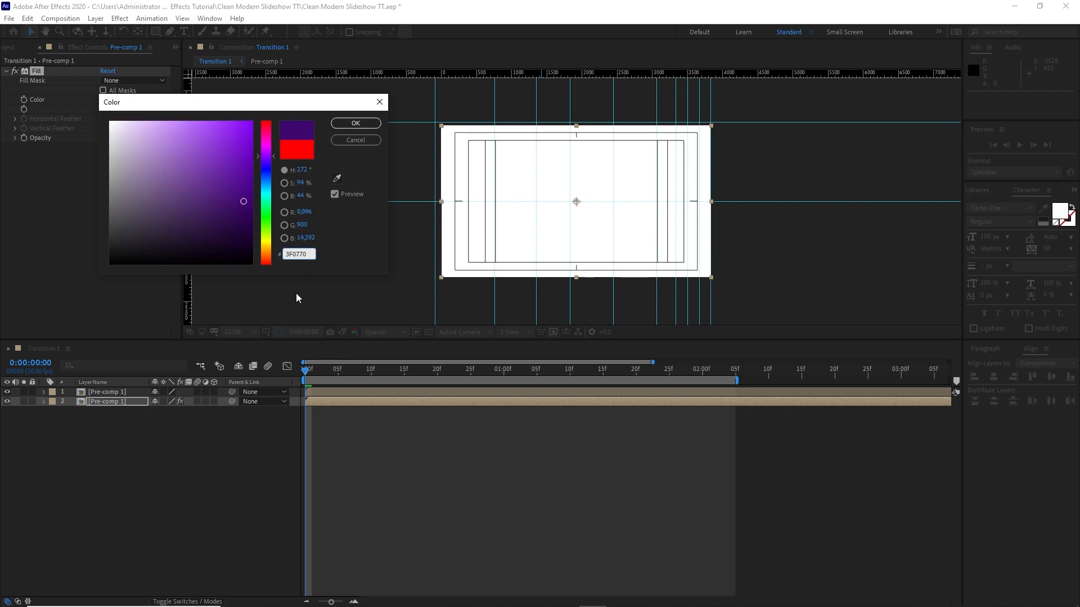
pyautogui.click(355, 123)
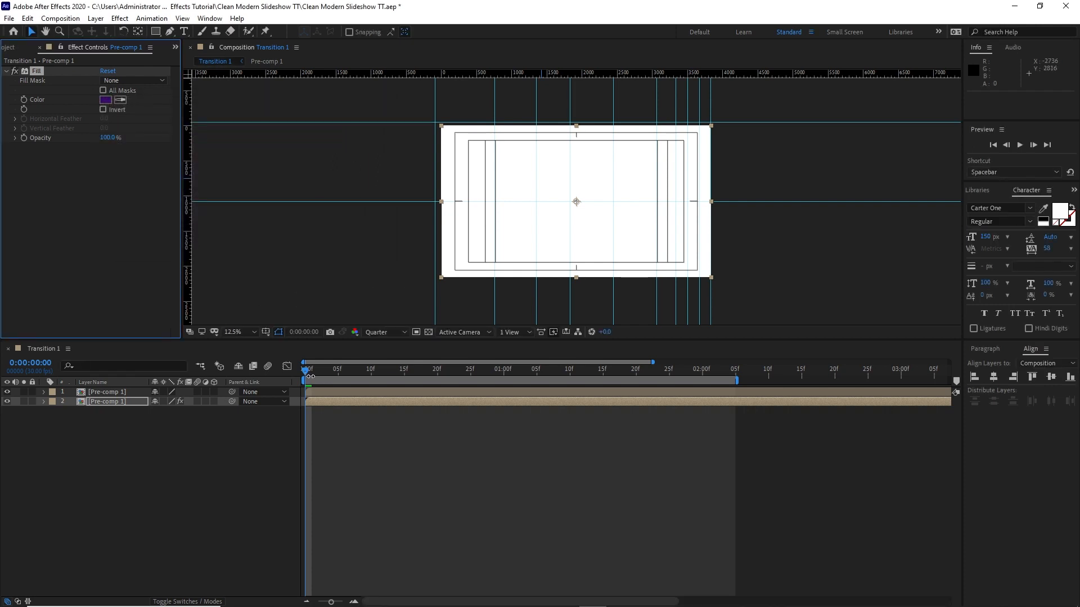
# Move the start of the lower Pre-comp 1 layer to 0:00:00:02 and scrub to 0:00:00:17 to check the offset.
pyautogui.moveTo(306, 371); pyautogui.dragTo(317, 375)
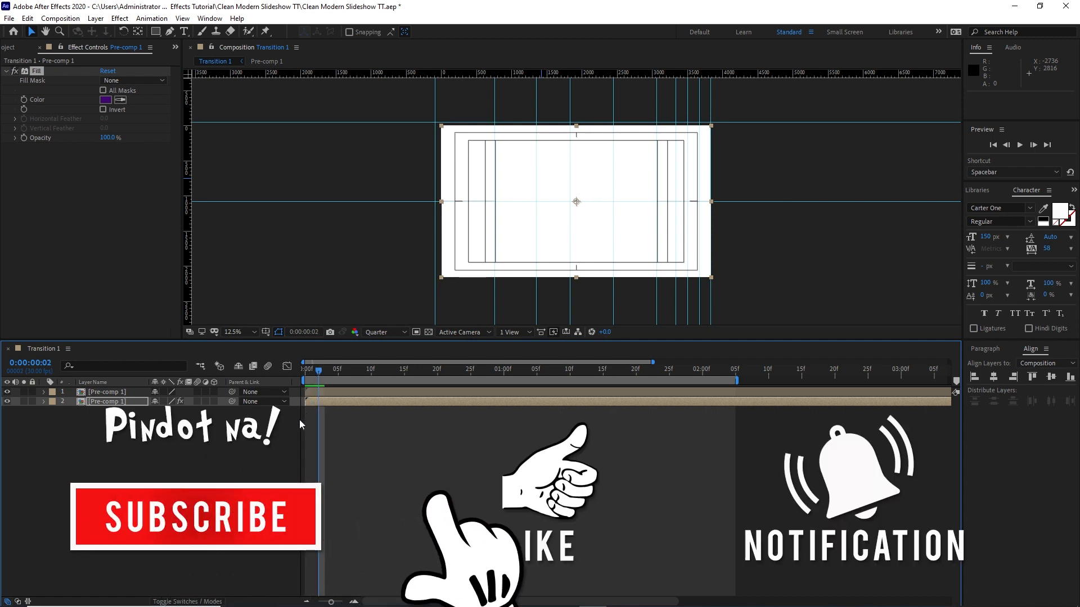
pyautogui.press('[')
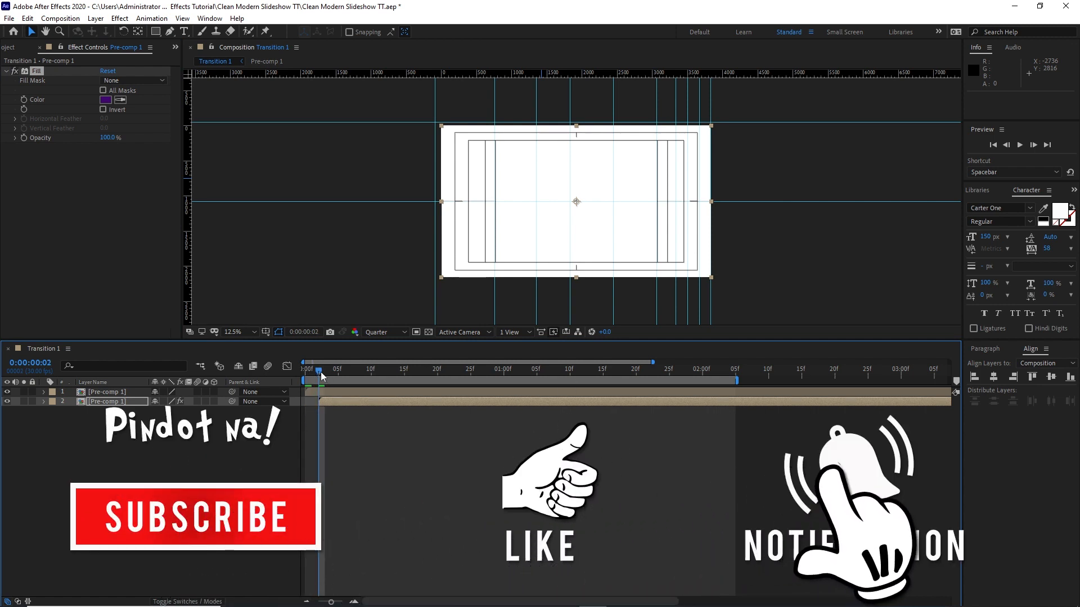
pyautogui.moveTo(321, 374); pyautogui.dragTo(417, 374)
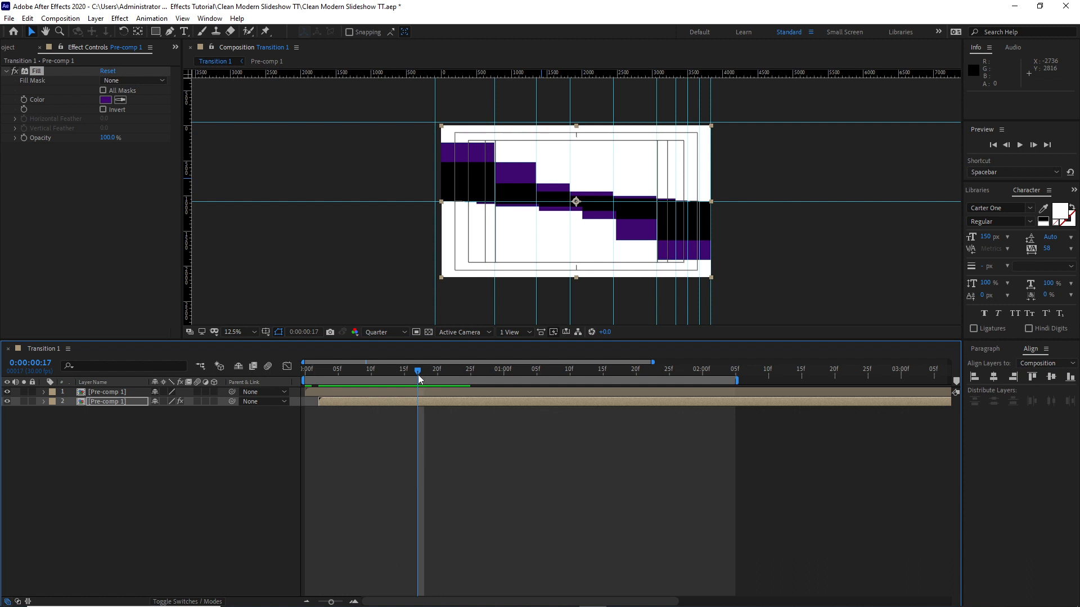
# Enable motion blur on both Shape 1 layers inside Pre-comp 1 and return to Transition 1.
pyautogui.doubleClick(87, 396)
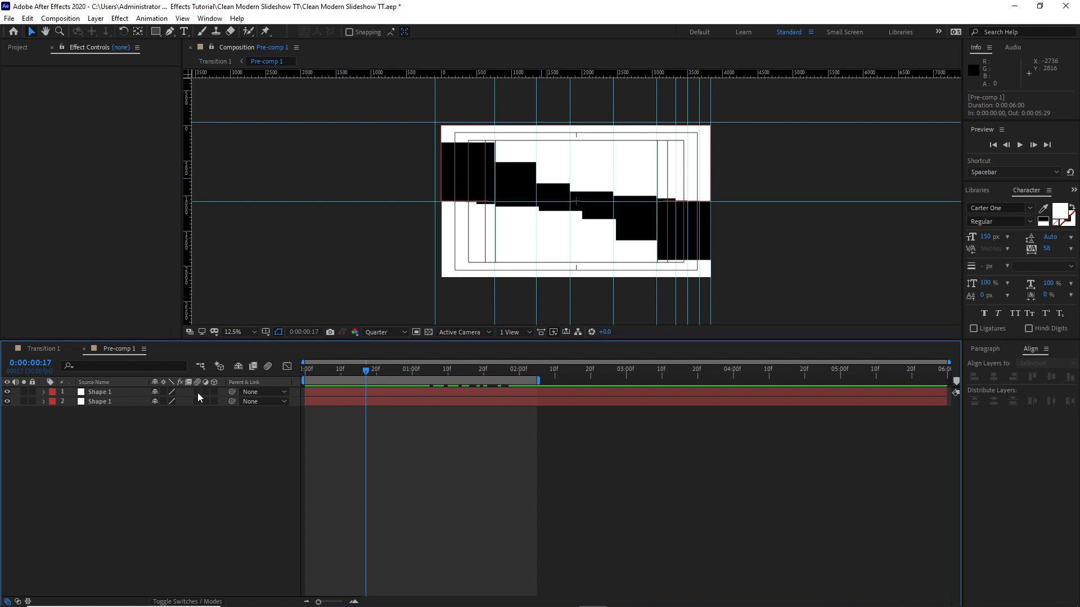
pyautogui.moveTo(198, 392); pyautogui.dragTo(200, 410)
pyautogui.hotkey('shift', 'Escape')
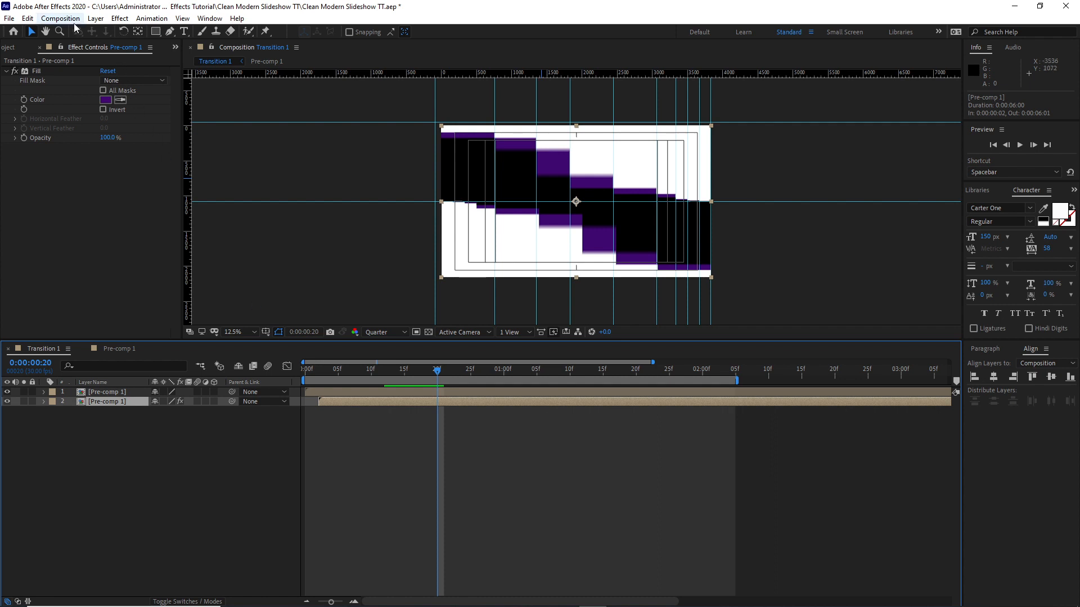
# Create a new 3840 x 2160, 30 fps, six-second composition named Placeholder 1.
pyautogui.click(62, 19)
pyautogui.click(76, 29)
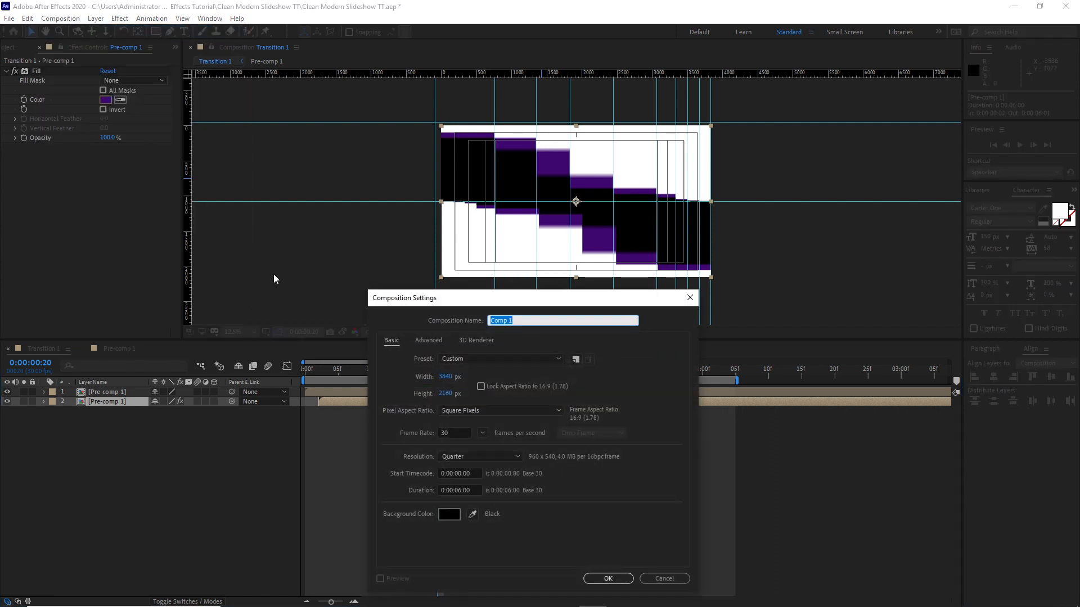
pyautogui.write('Placeholder')
pyautogui.click(608, 579)
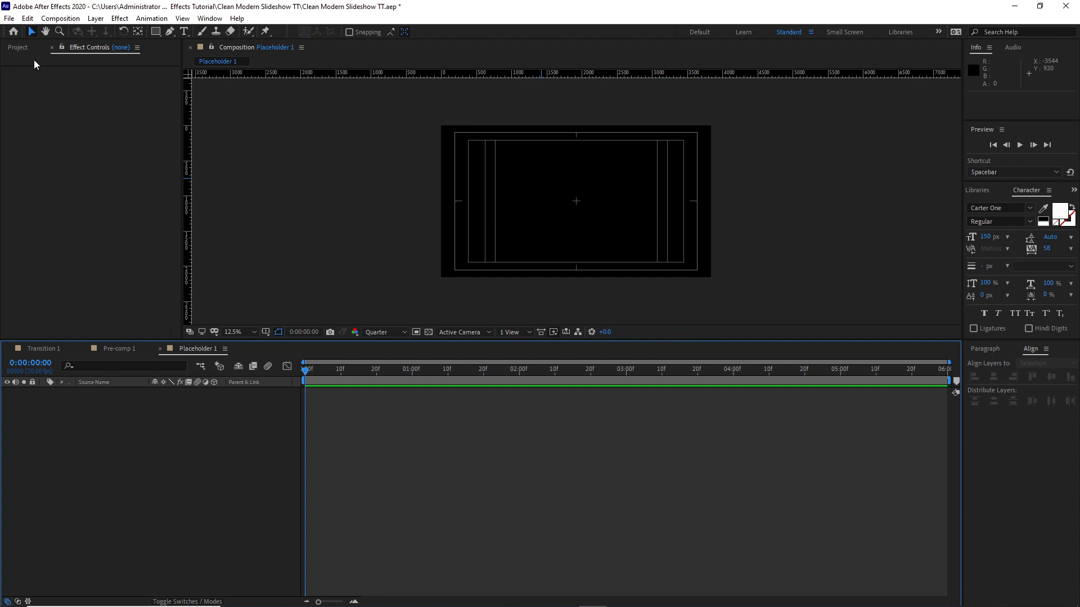
# Add the happy-young-woman-with-shopping-bags image from the Image folder to Placeholder 1 and shift it down to about 1912, 1160.
pyautogui.click(19, 49)
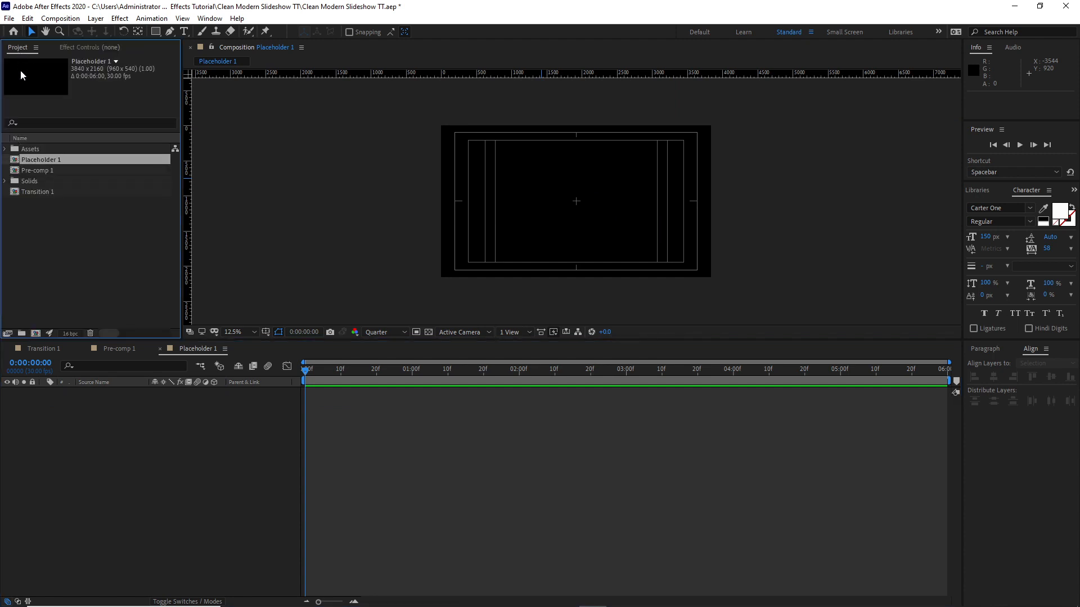
pyautogui.click(5, 150)
pyautogui.click(16, 170)
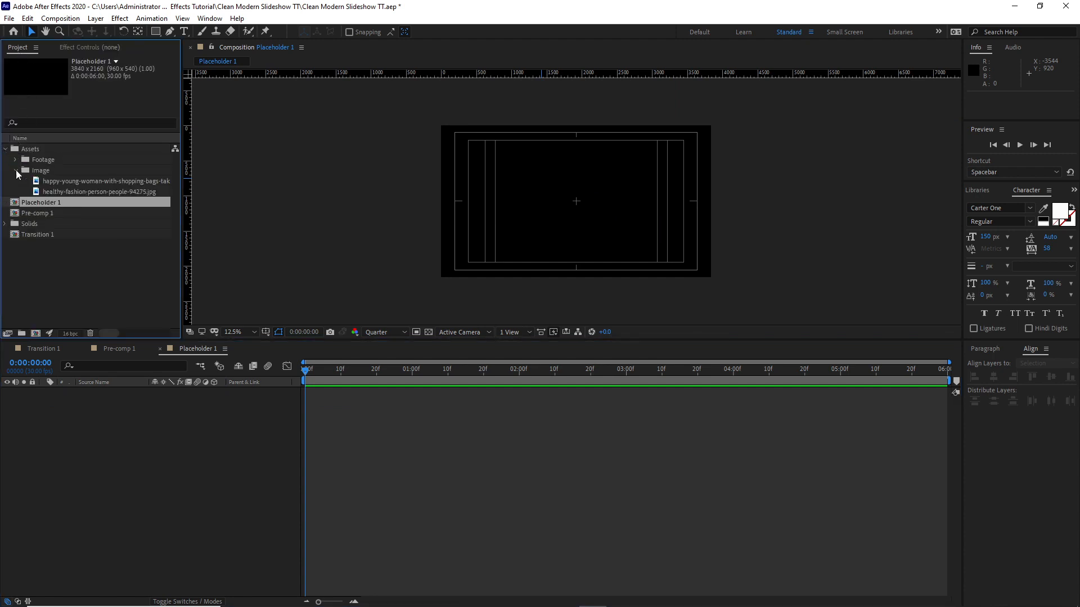
pyautogui.click(53, 182)
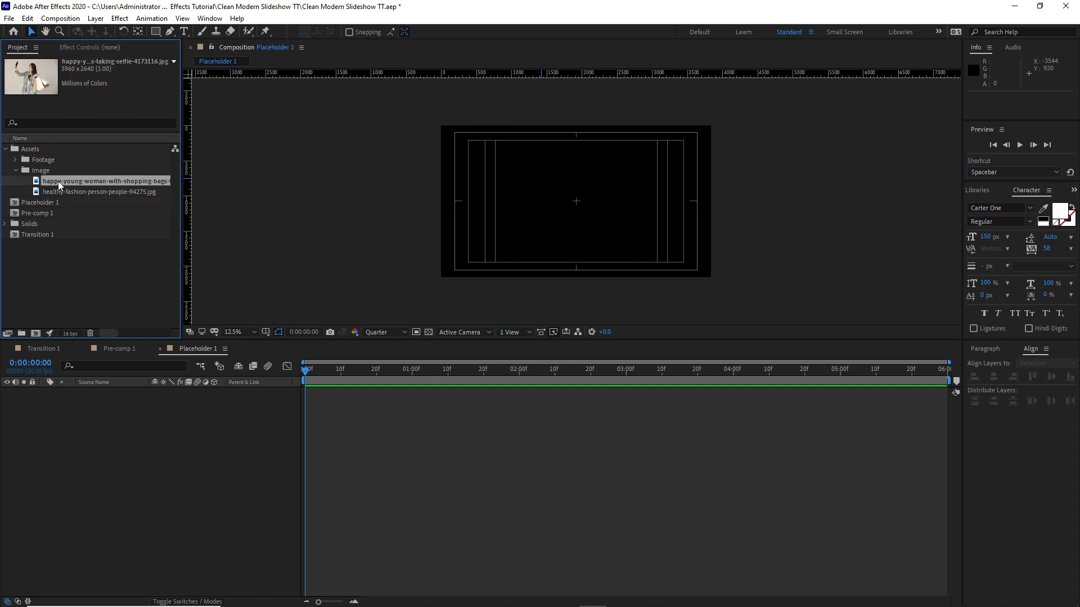
pyautogui.moveTo(59, 181); pyautogui.dragTo(108, 451)
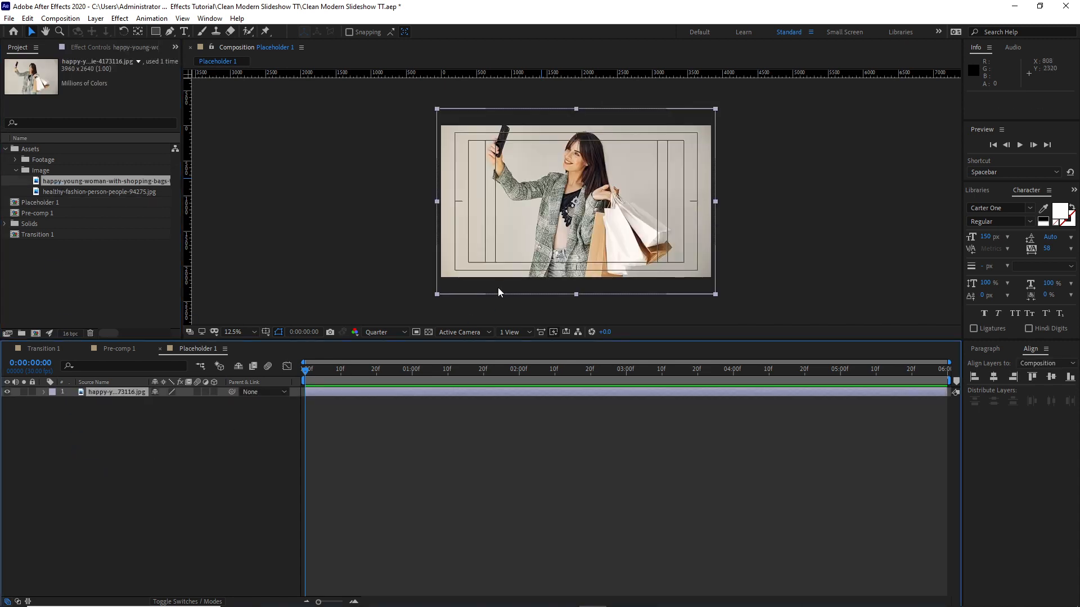
pyautogui.moveTo(498, 288); pyautogui.dragTo(498, 293)
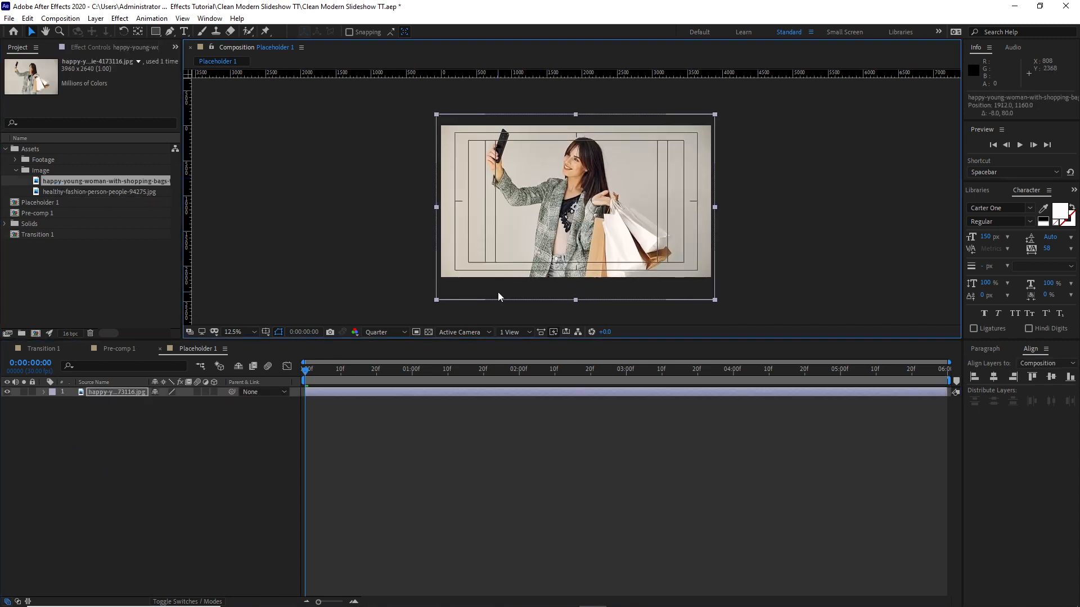
pyautogui.click(169, 445)
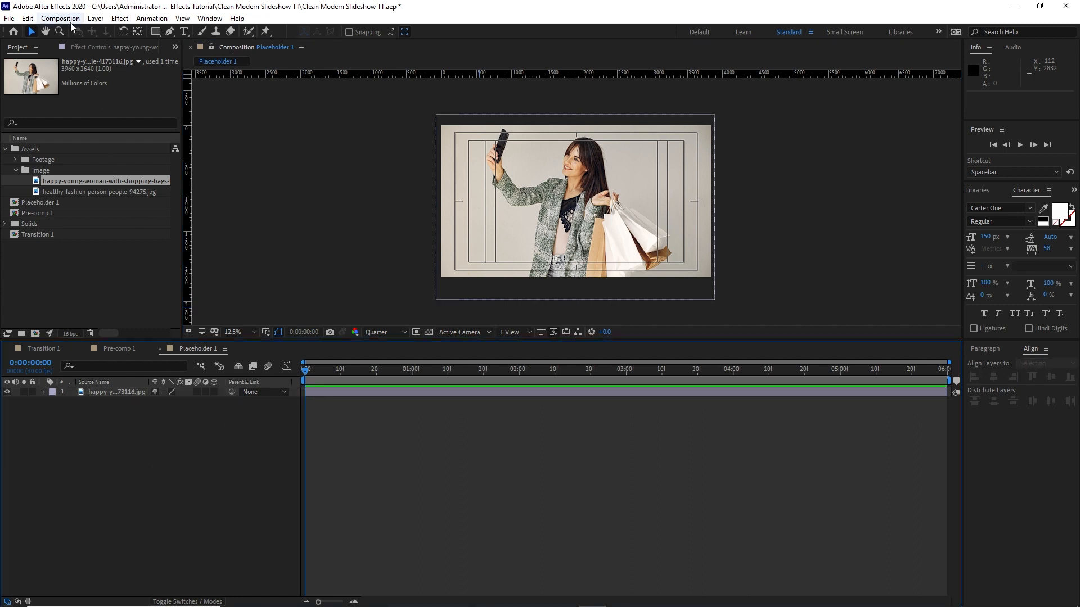
# Create a new 3840 x 2160, 30 fps, six-second composition named Text.
pyautogui.click(61, 18)
pyautogui.click(74, 32)
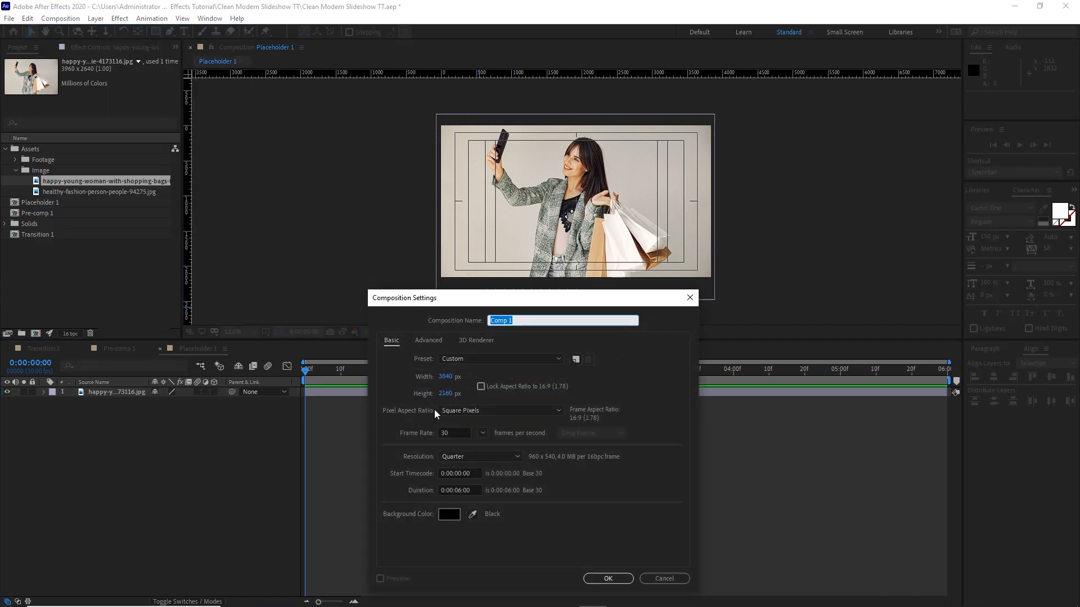
pyautogui.write('Text')
pyautogui.click(611, 582)
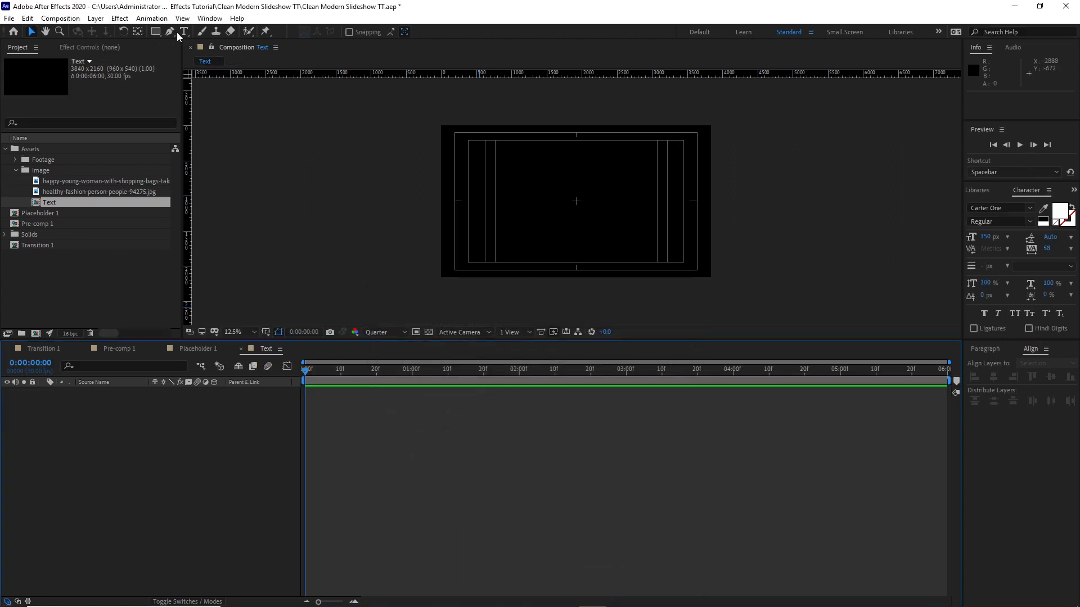
# Add a text layer reading "Clean Modern Slideshow" to the Text composition.
pyautogui.click(183, 31)
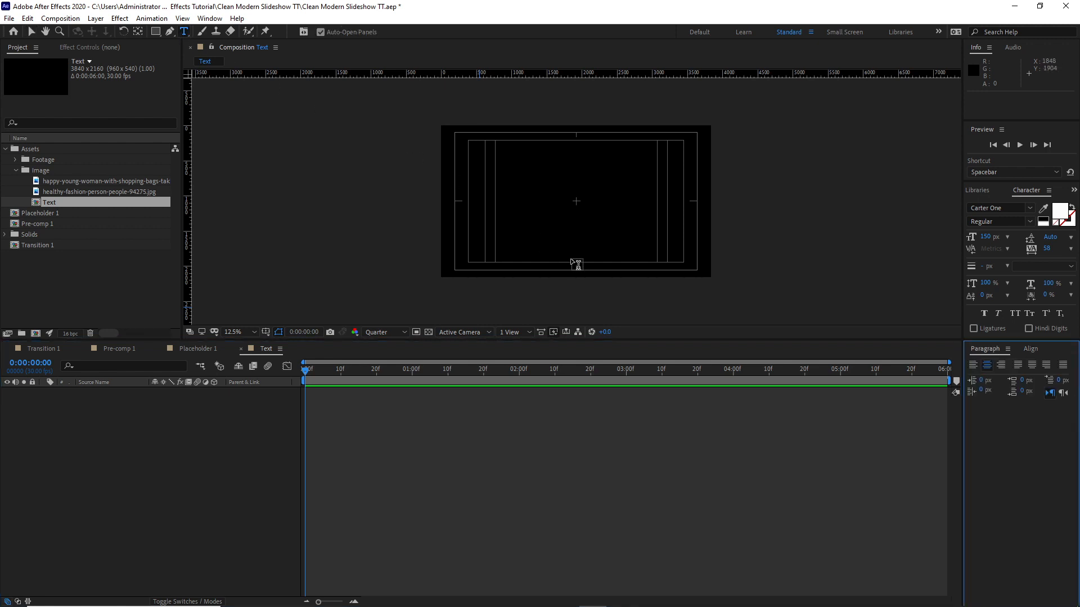
pyautogui.click(516, 209)
pyautogui.write('C')
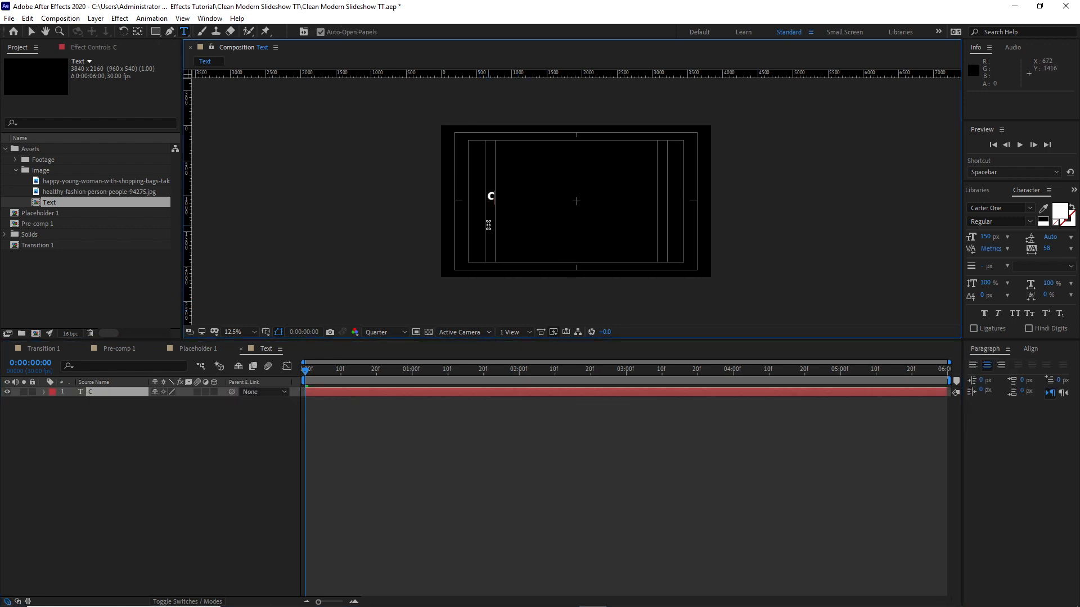
pyautogui.write('lean Modern Slide')
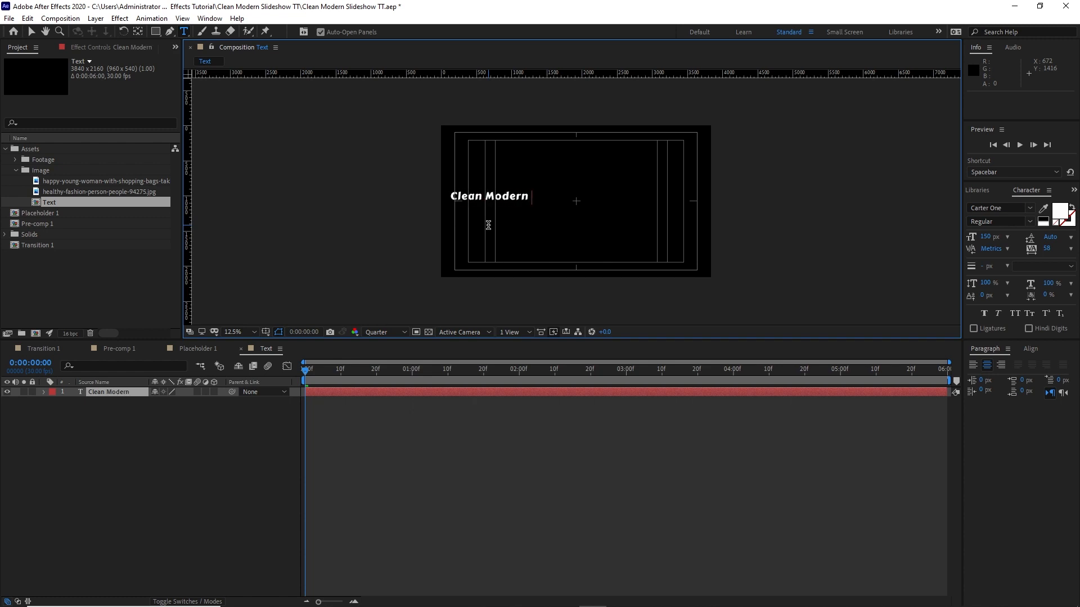
pyautogui.write('show')
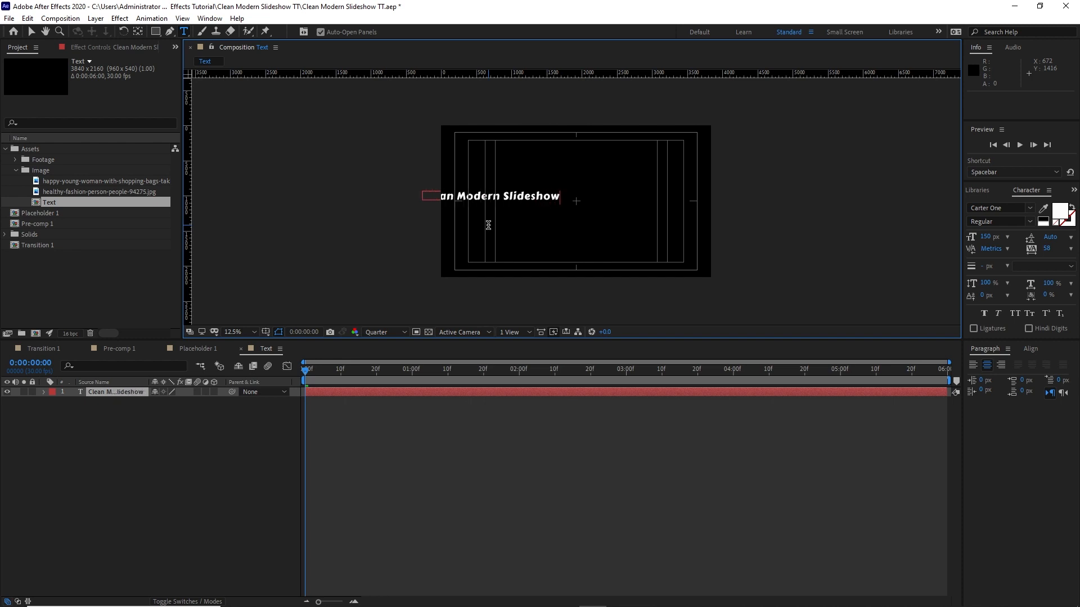
pyautogui.click(1045, 374)
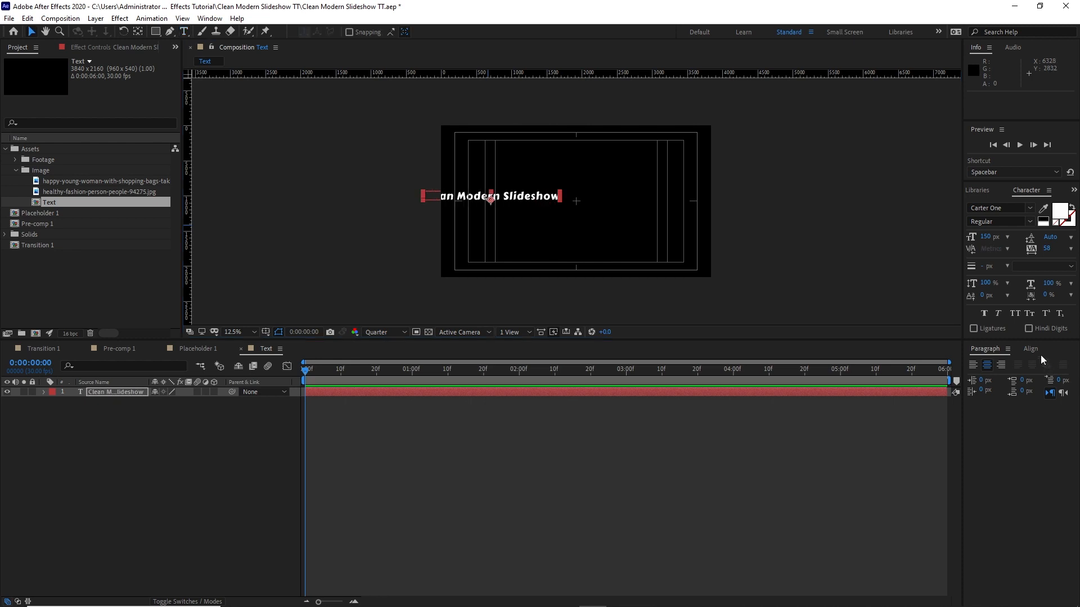
# Centre the "Clean Modern Slideshow" text layer horizontally and vertically in the composition.
pyautogui.click(1036, 349)
pyautogui.click(993, 377)
pyautogui.click(1050, 377)
pyautogui.click(166, 440)
# Draw a purple-filled rectangle around the "Clean Modern Slideshow" text and place its layer beneath the text layer.
pyautogui.press('q')
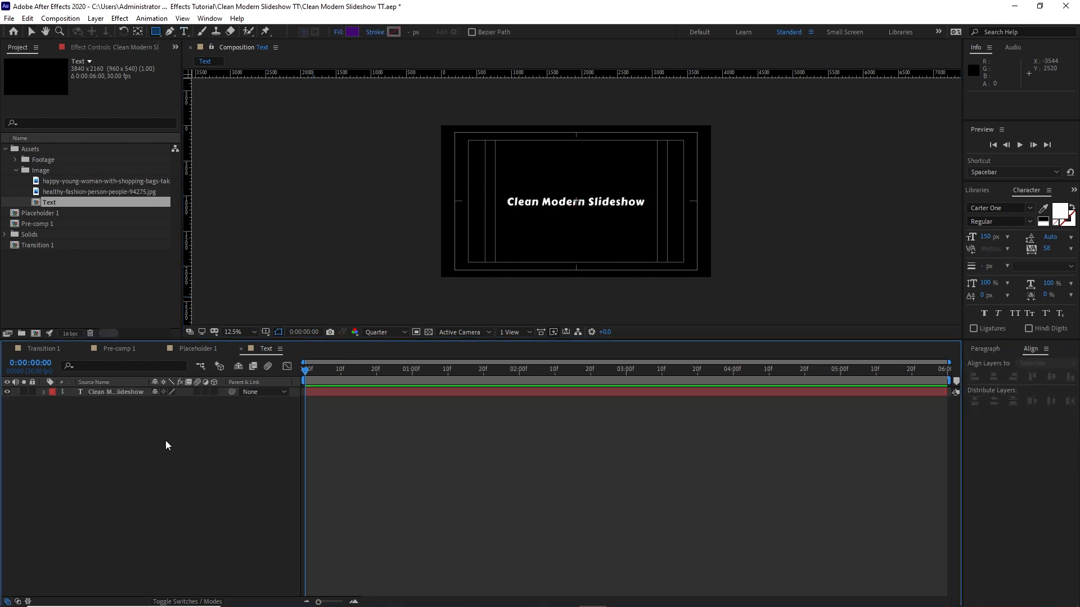
pyautogui.click(119, 396)
pyautogui.click(118, 401)
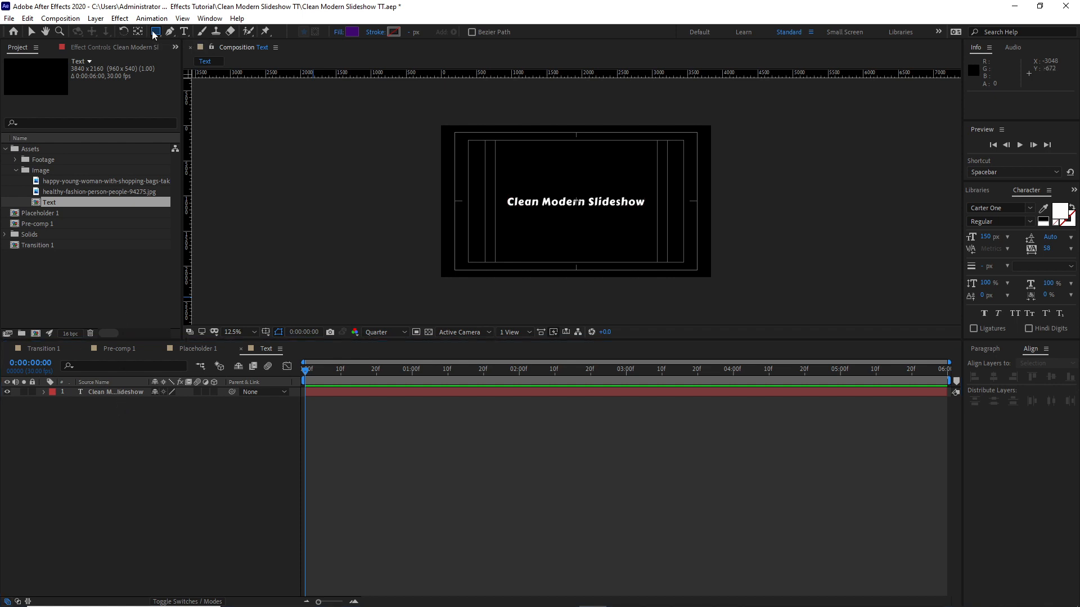
pyautogui.moveTo(497, 195); pyautogui.dragTo(654, 211)
pyautogui.moveTo(116, 390); pyautogui.dragTo(127, 445)
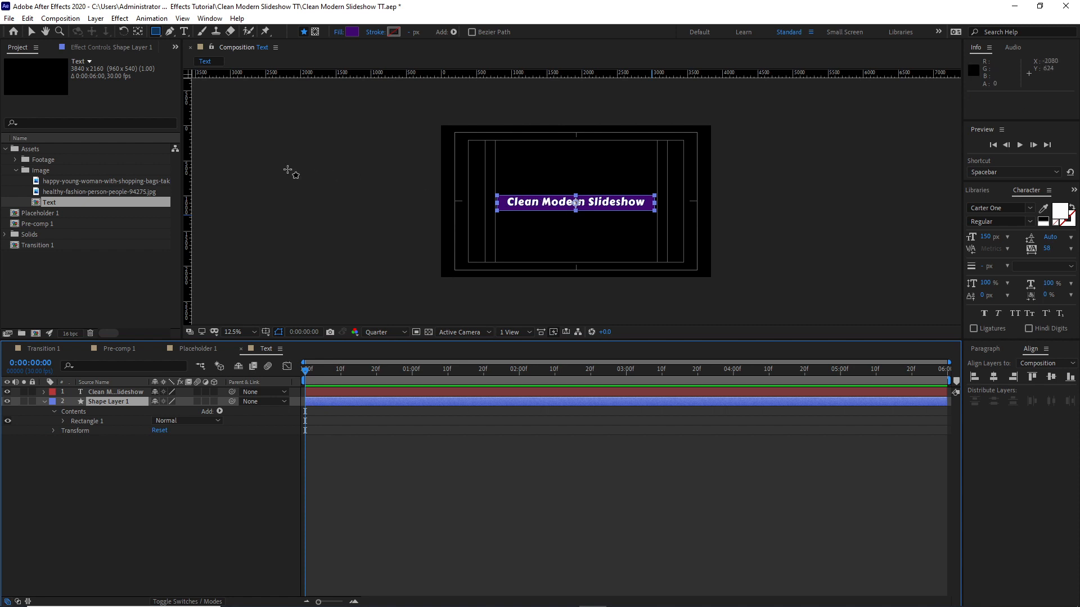
pyautogui.press('v')
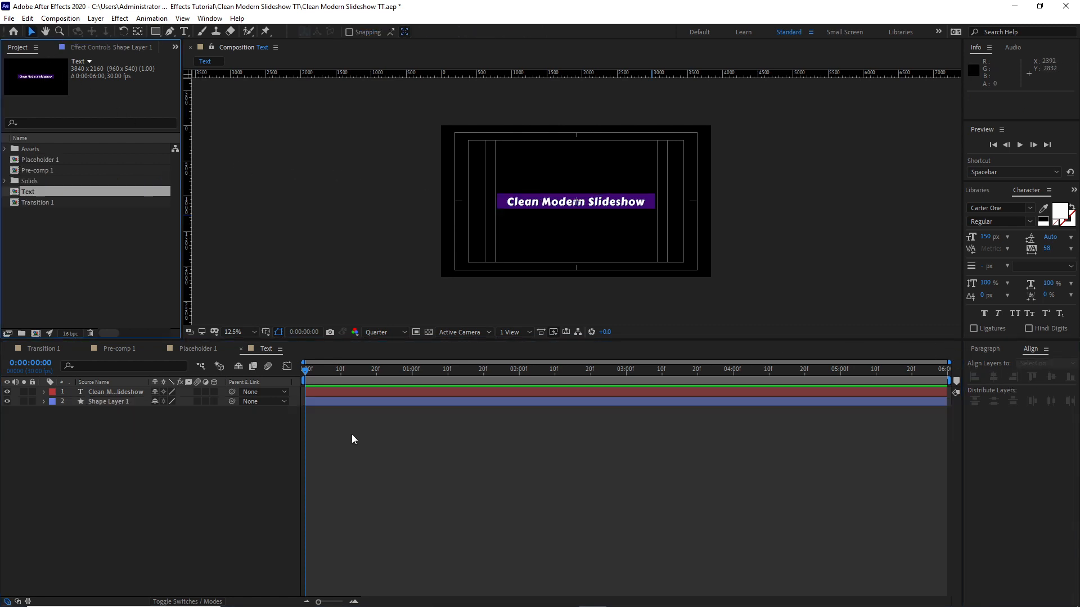
# Create a new 3840 x 2160, 30 fps, six-second composition named Text Transition 1.
pyautogui.click(62, 19)
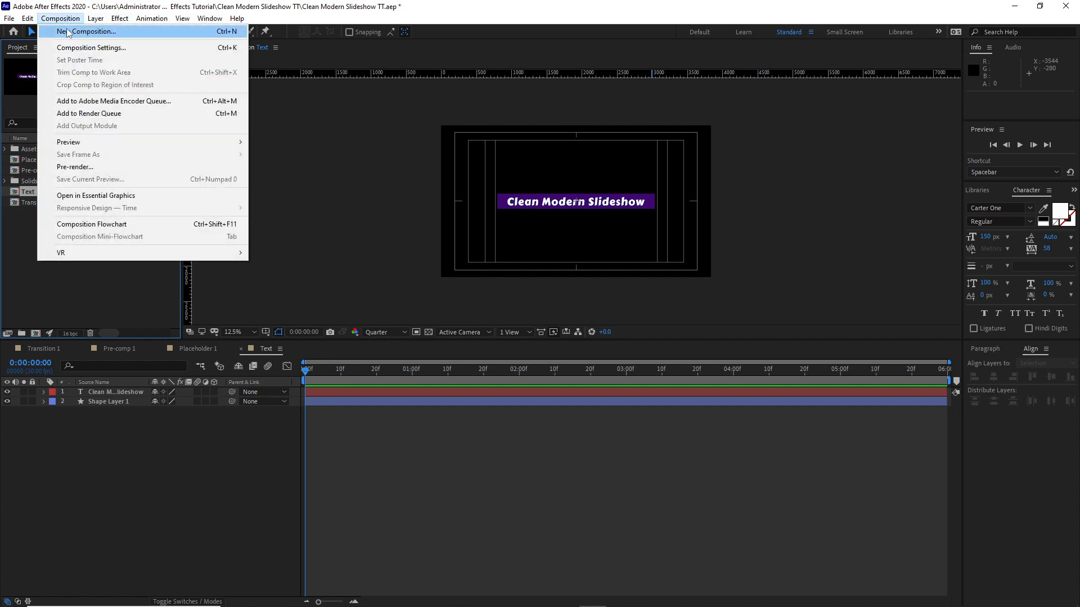
pyautogui.click(67, 32)
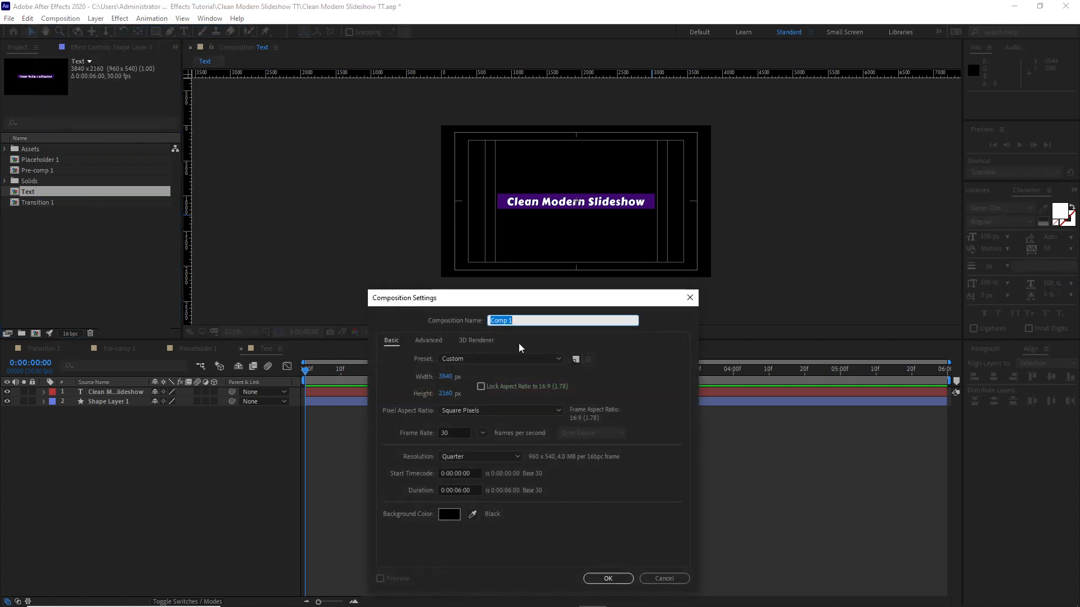
pyautogui.write('TExt Transit')
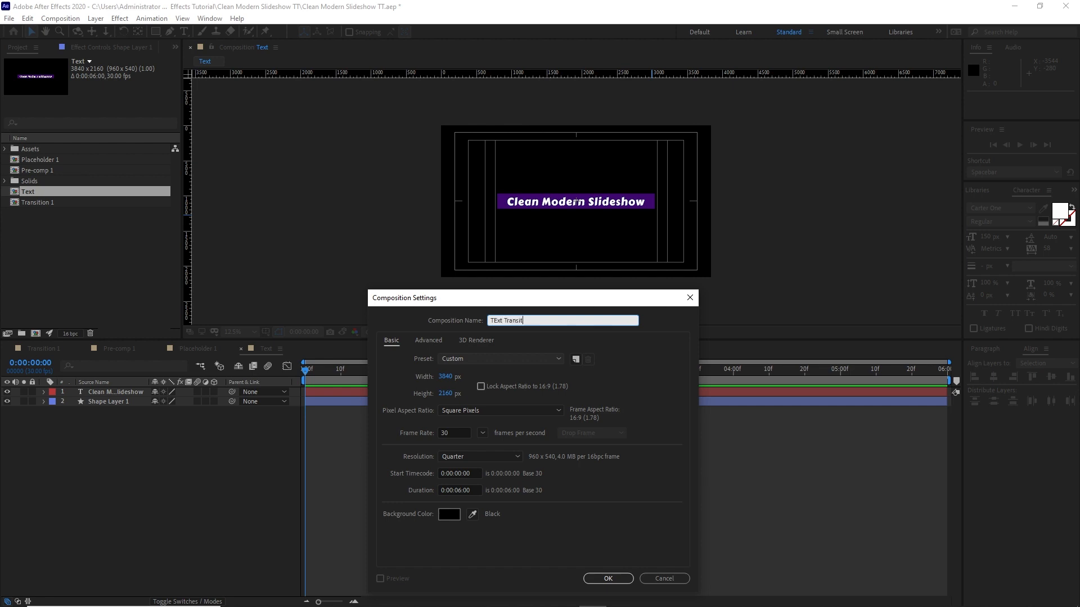
pyautogui.write('ion 1')
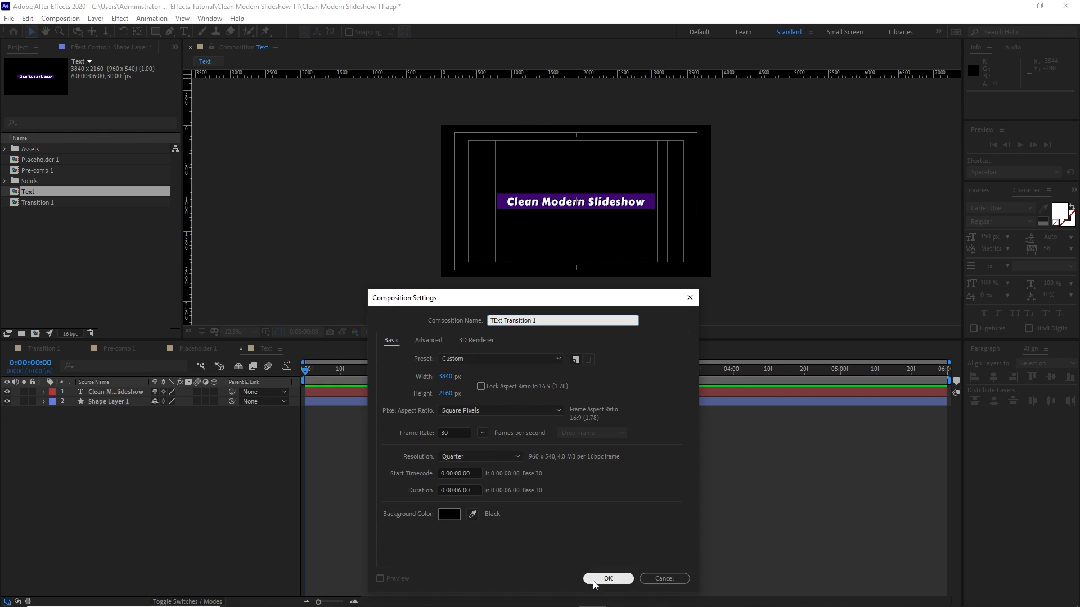
pyautogui.click(593, 581)
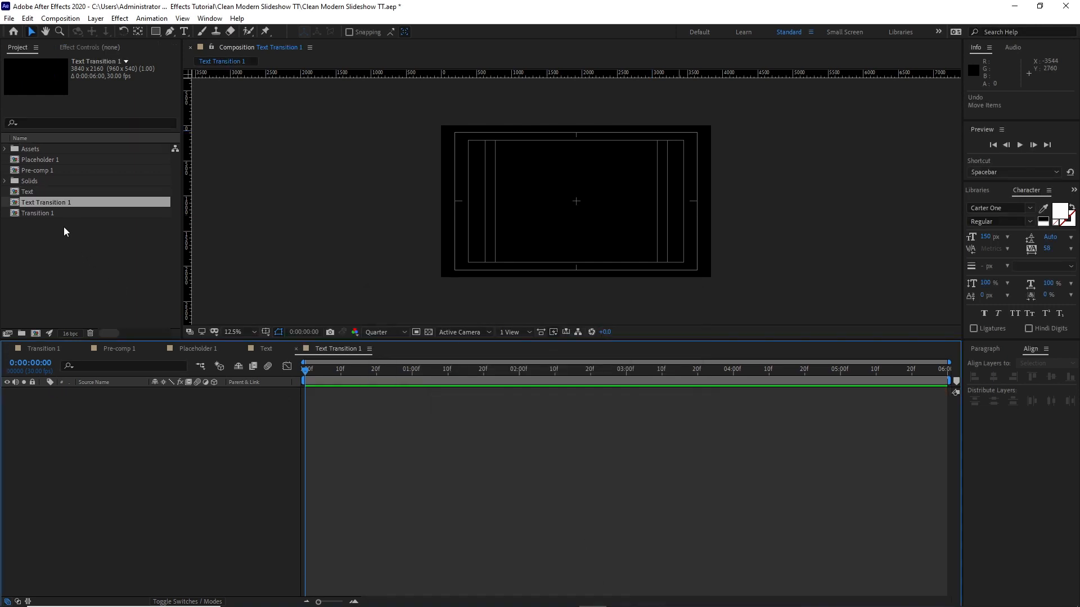
# Duplicate the Transition 1 composition in the project.
pyautogui.click(57, 213)
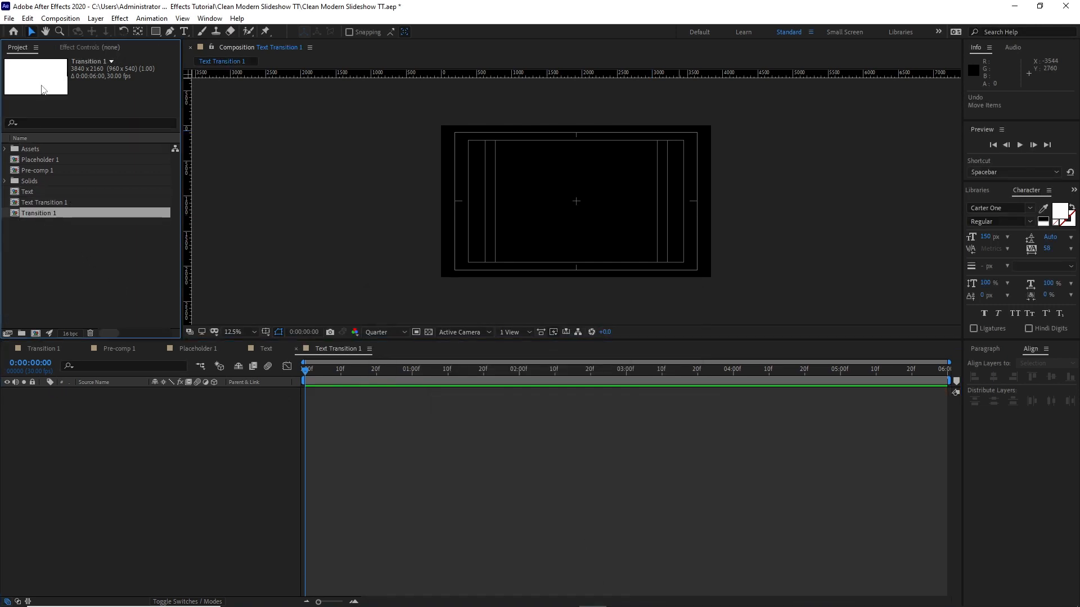
pyautogui.click(27, 18)
pyautogui.click(56, 159)
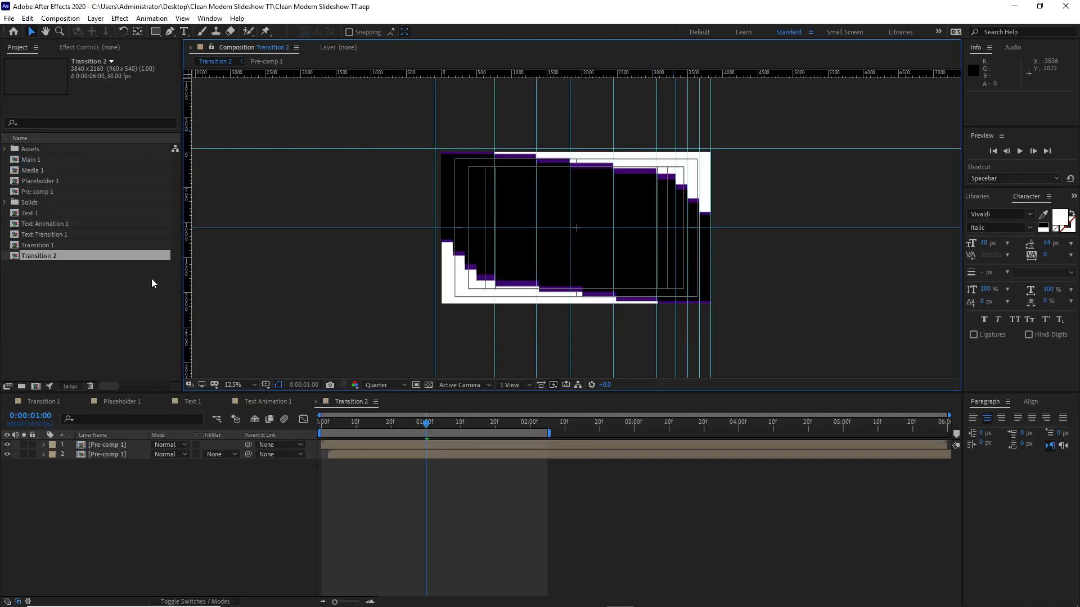
# Duplicate the Pre-comp 1 composition and open the copy.
pyautogui.click(44, 194)
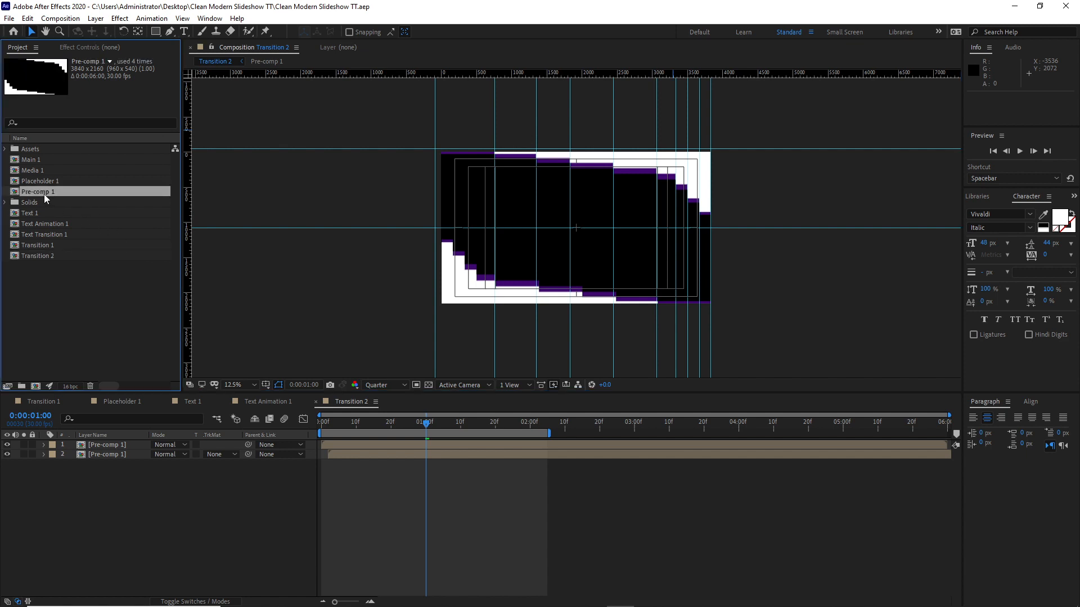
pyautogui.click(27, 18)
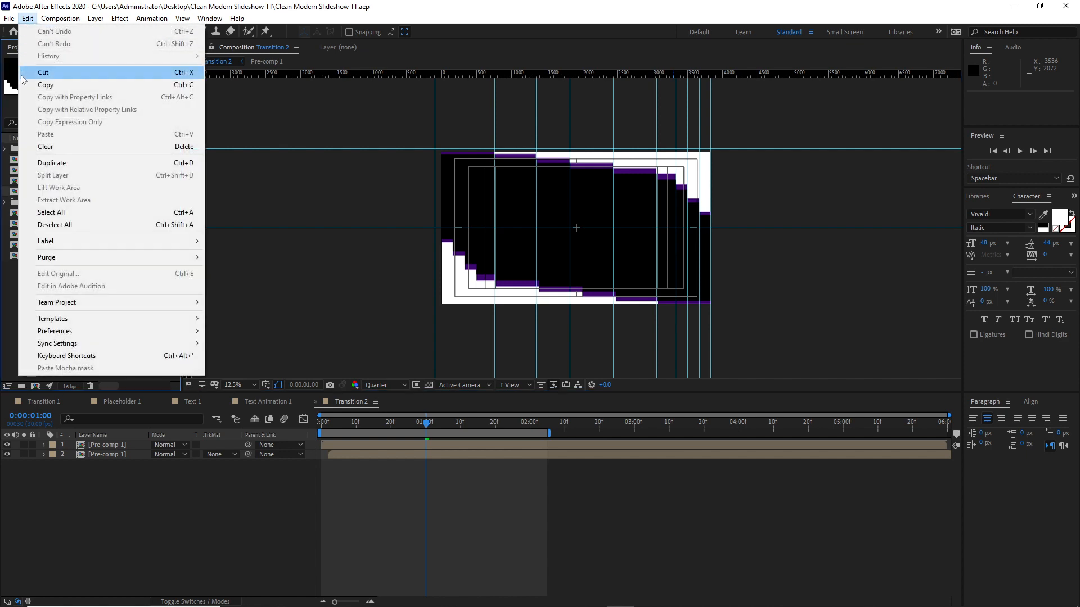
pyautogui.click(51, 163)
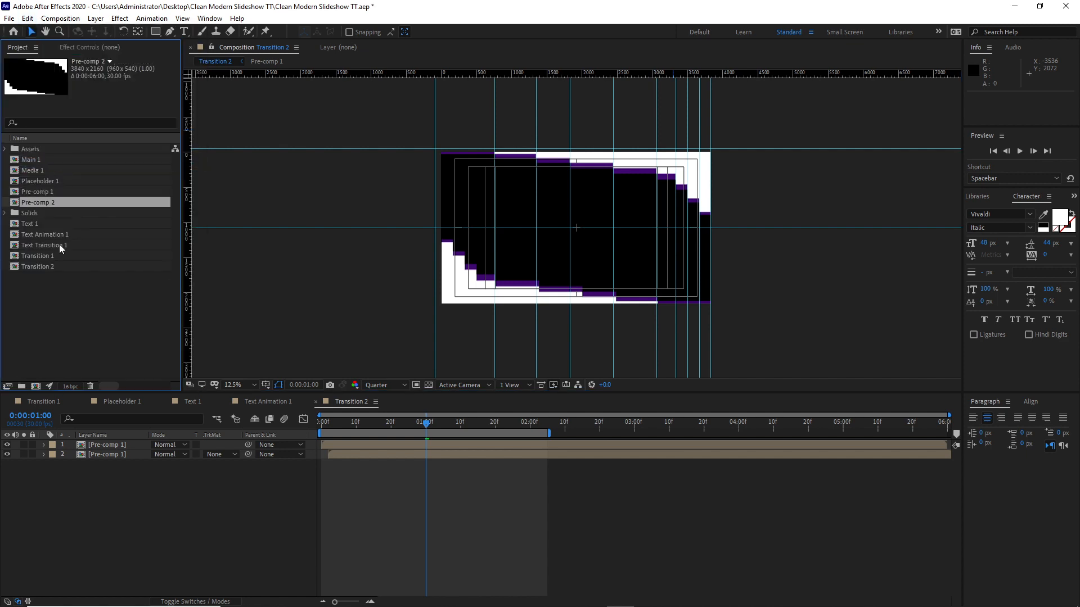
pyautogui.doubleClick(47, 203)
# Move the end mask-path keyframes of the upper Shape 1 layer further along the timeline and shift its start keyframes to begin at 0:00:01:00.
pyautogui.moveTo(459, 393); pyautogui.dragTo(456, 299)
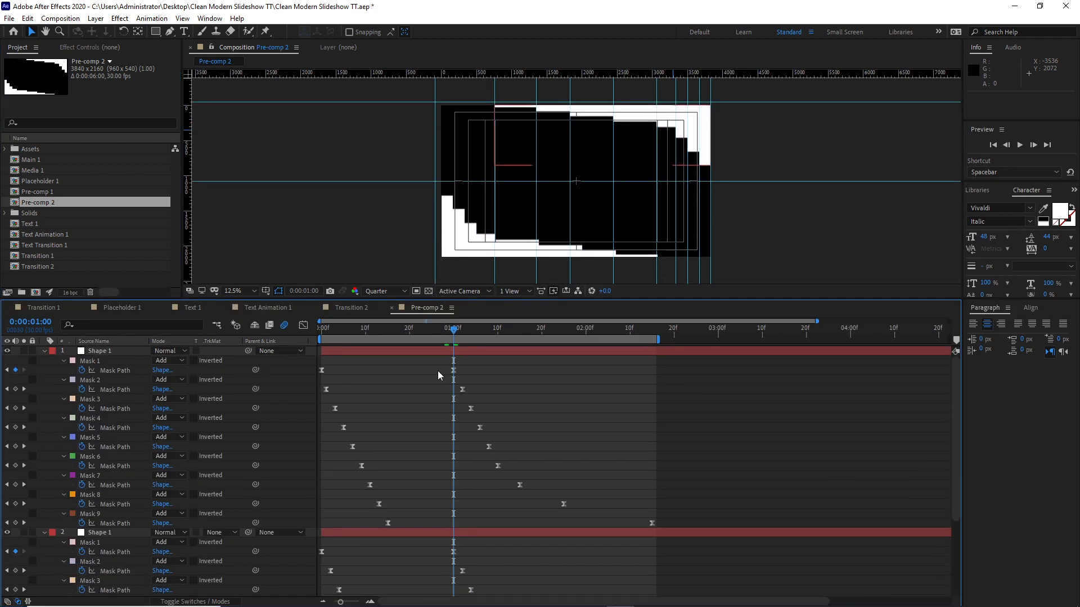
pyautogui.moveTo(437, 362); pyautogui.dragTo(658, 528)
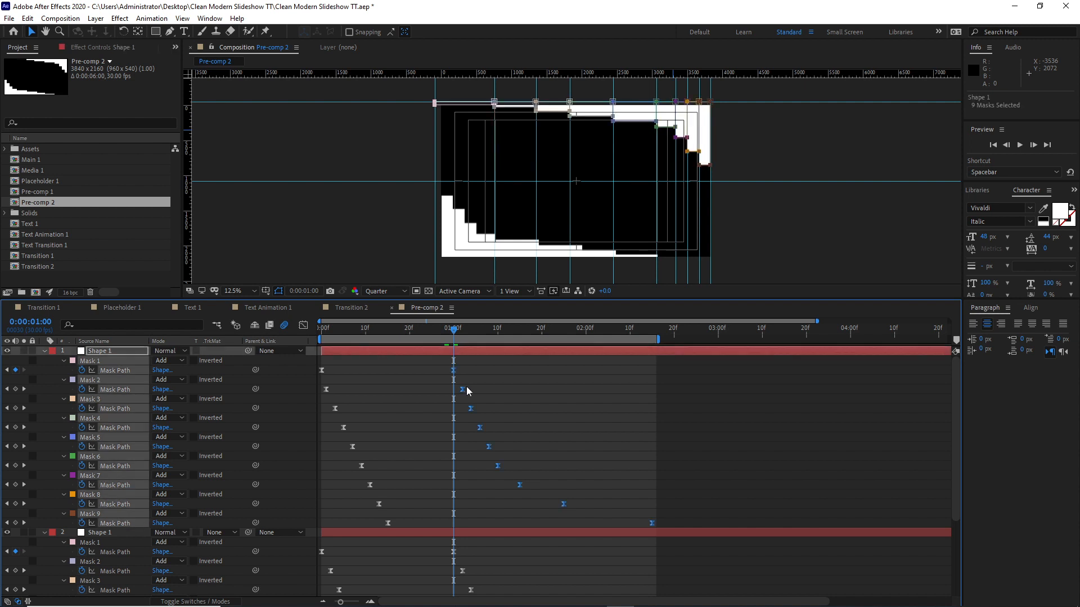
pyautogui.moveTo(464, 392); pyautogui.dragTo(665, 364)
pyautogui.moveTo(319, 360); pyautogui.dragTo(417, 525)
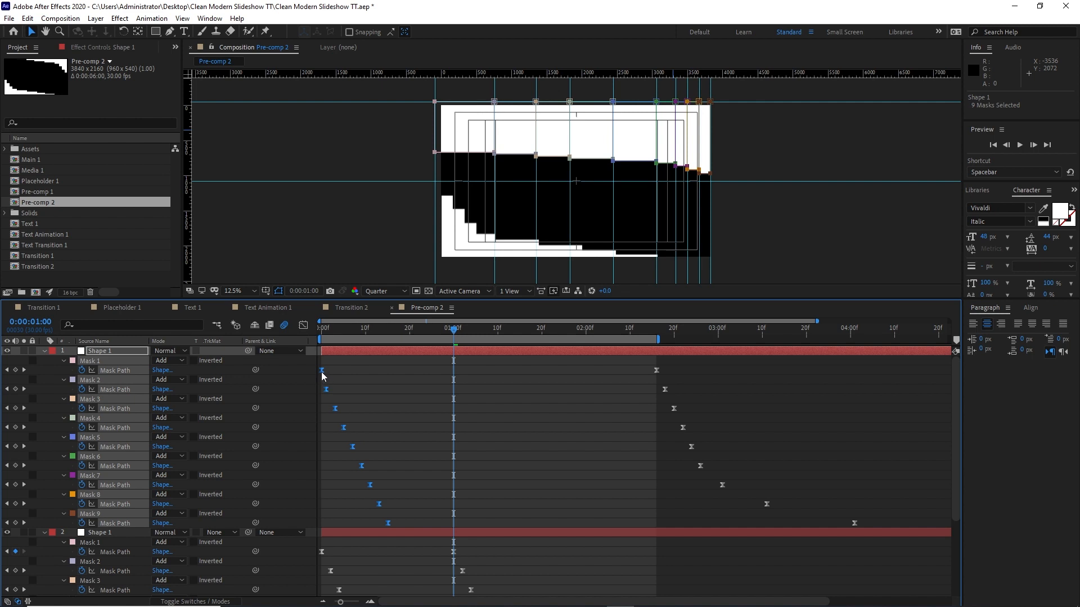
pyautogui.moveTo(323, 373); pyautogui.dragTo(453, 373)
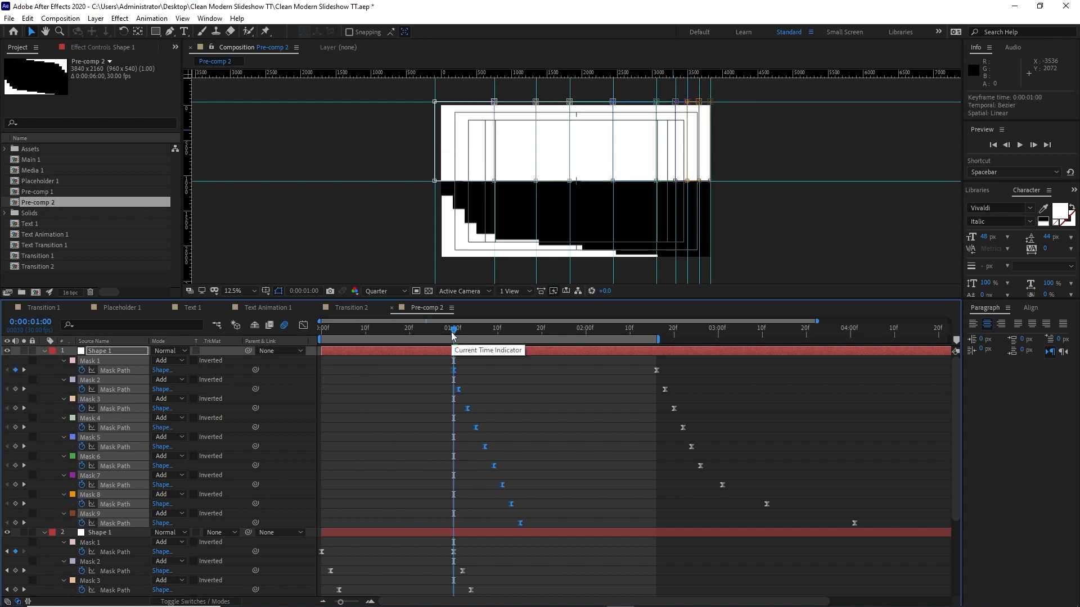
# Move the upper layer's last Mask 9 keyframe to 0:00:03:28, and shift all nine masks' last keyframes to begin at 0:00:00:00.
pyautogui.moveTo(453, 336); pyautogui.dragTo(307, 339)
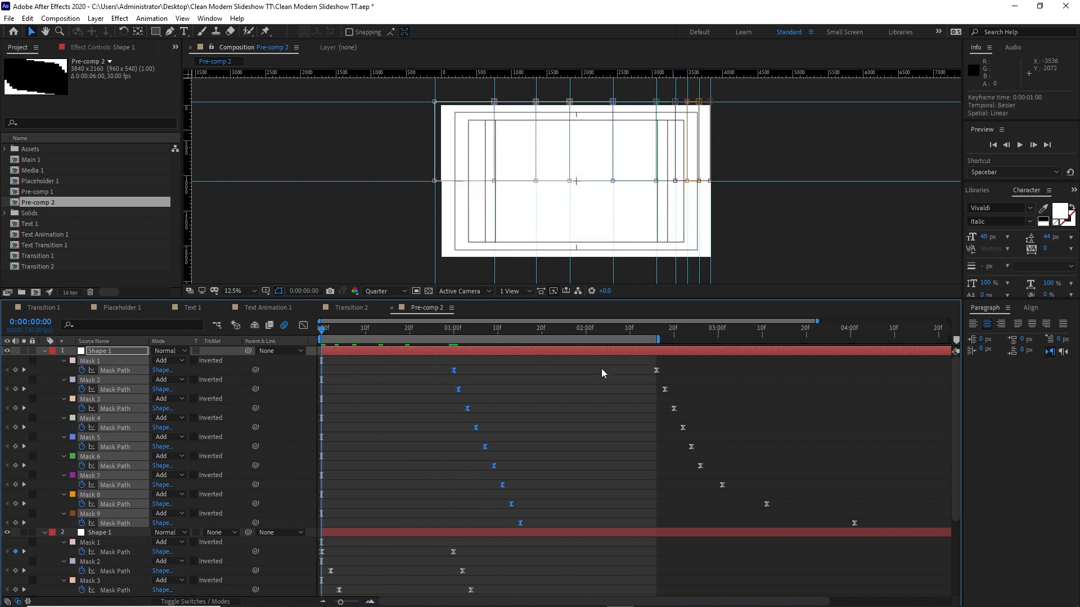
pyautogui.click(836, 523)
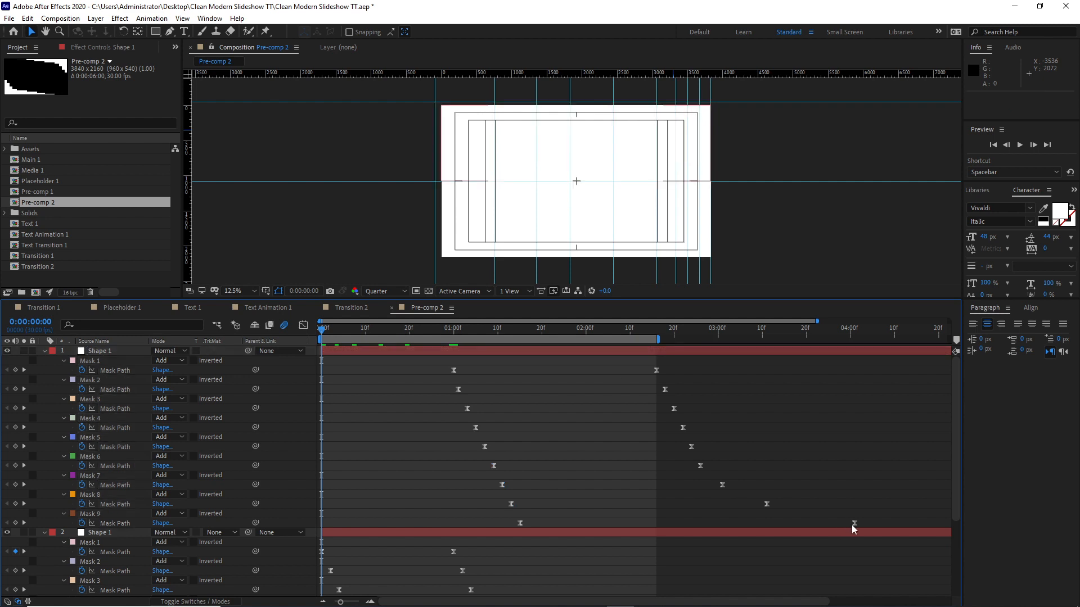
pyautogui.moveTo(855, 524); pyautogui.dragTo(841, 524)
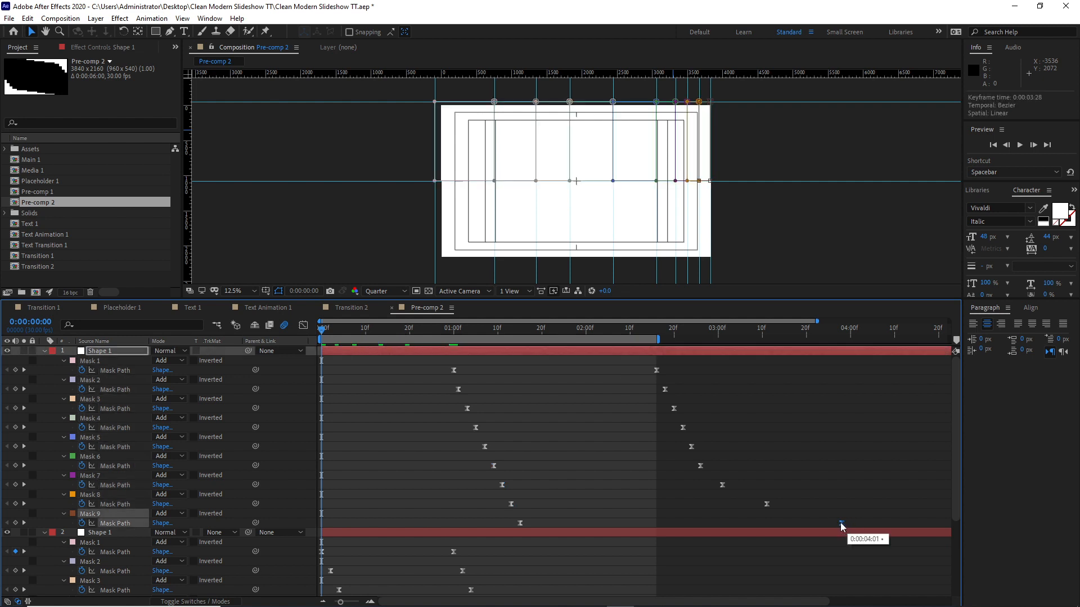
pyautogui.moveTo(636, 364); pyautogui.dragTo(874, 534)
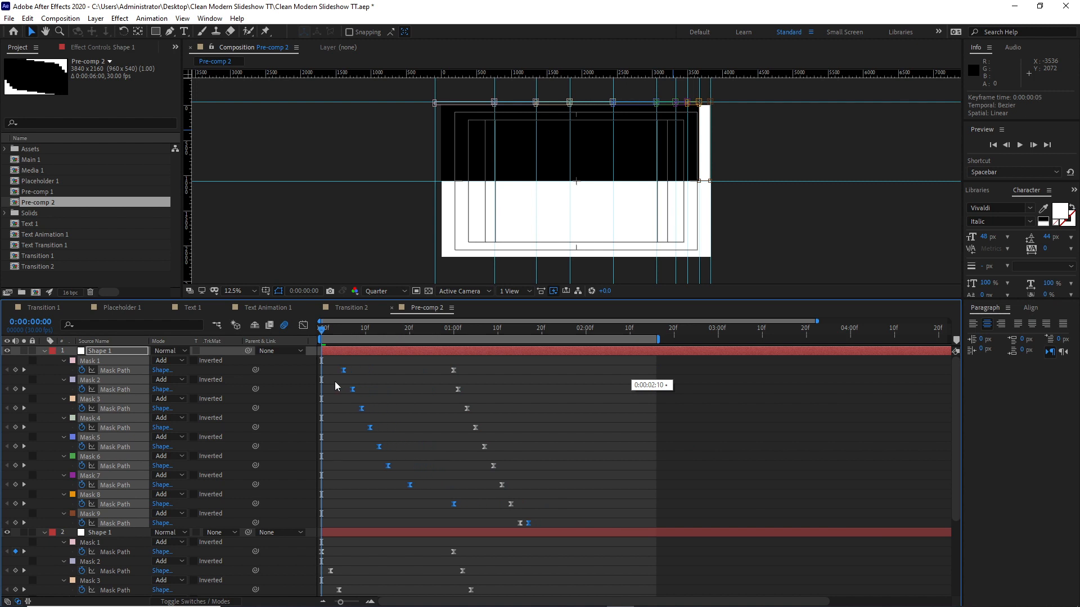
pyautogui.moveTo(335, 382); pyautogui.dragTo(324, 382)
# Move the lower Shape 1 layer's end mask-path keyframes to begin at 0:00:02:18 and its start keyframes to begin at 0:00:01:00.
pyautogui.scroll(-2, 526, 419)
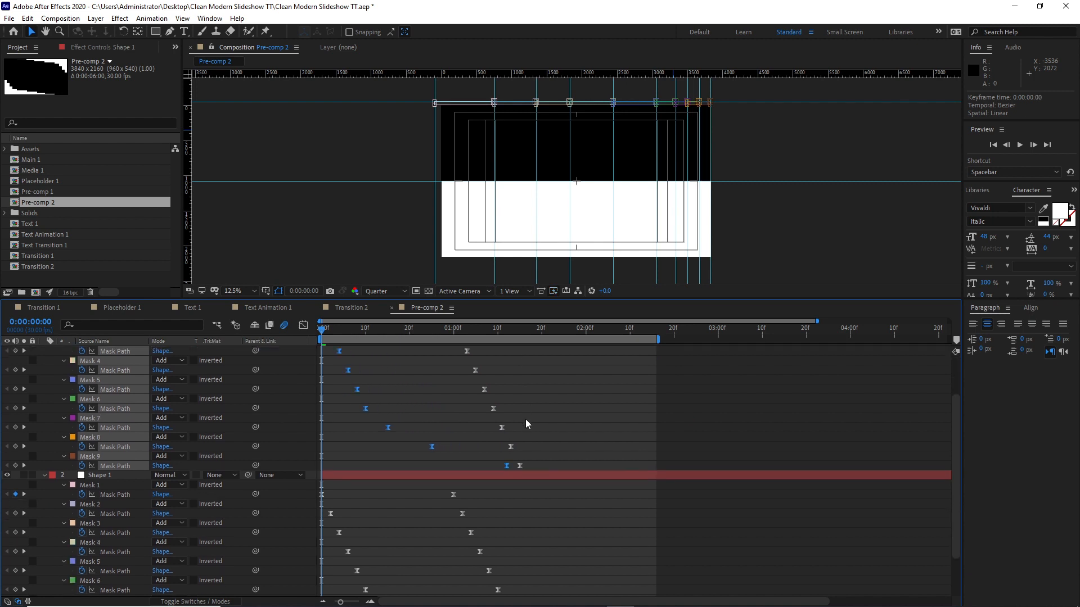
pyautogui.scroll(-3, 526, 419)
pyautogui.moveTo(438, 430); pyautogui.dragTo(726, 603)
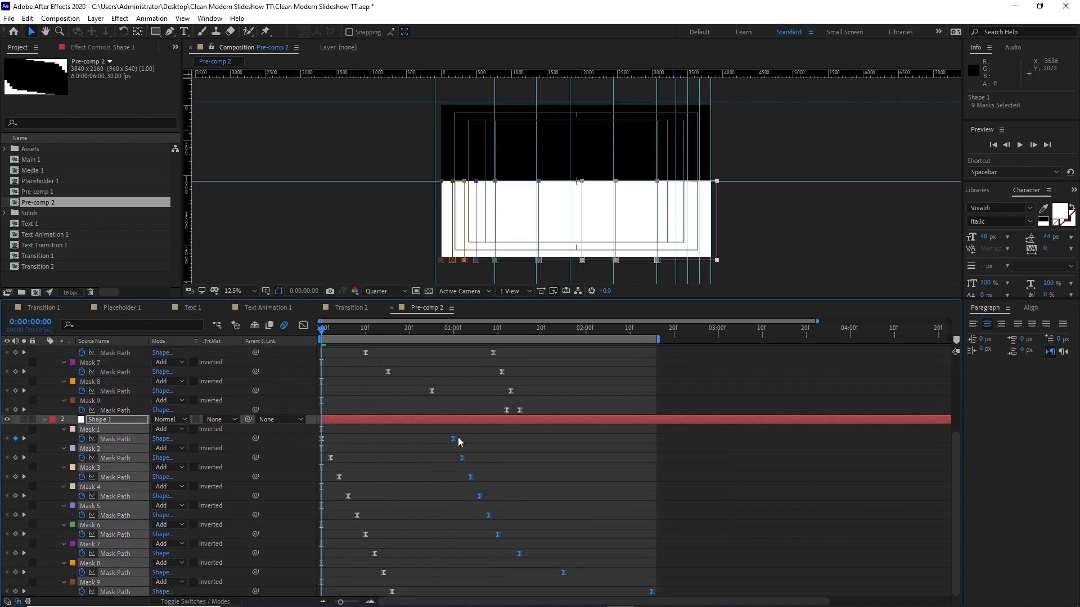
pyautogui.moveTo(454, 441); pyautogui.dragTo(666, 441)
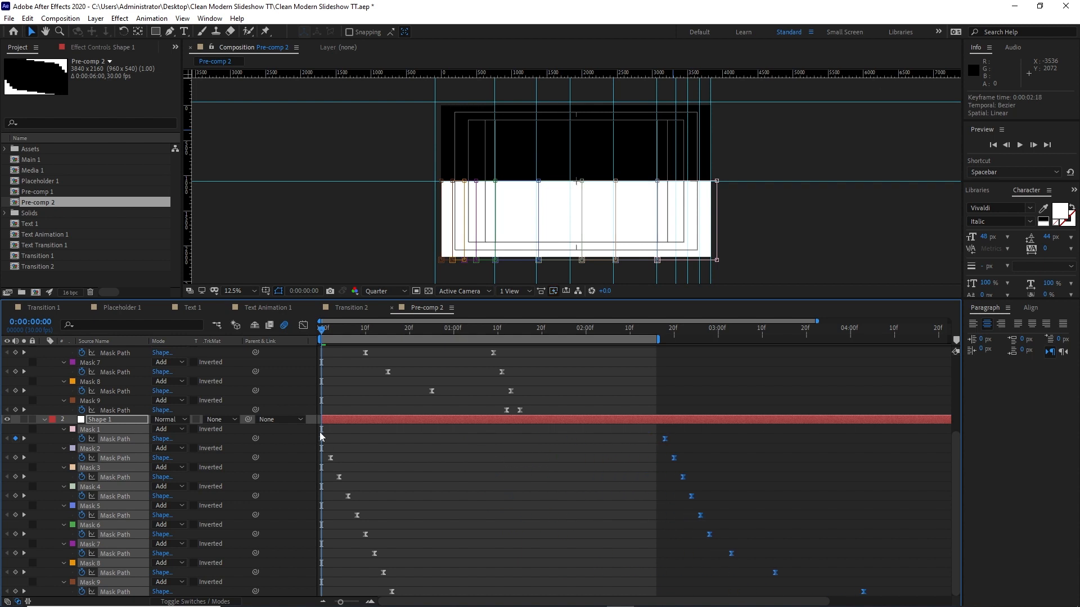
pyautogui.moveTo(322, 435); pyautogui.dragTo(429, 592)
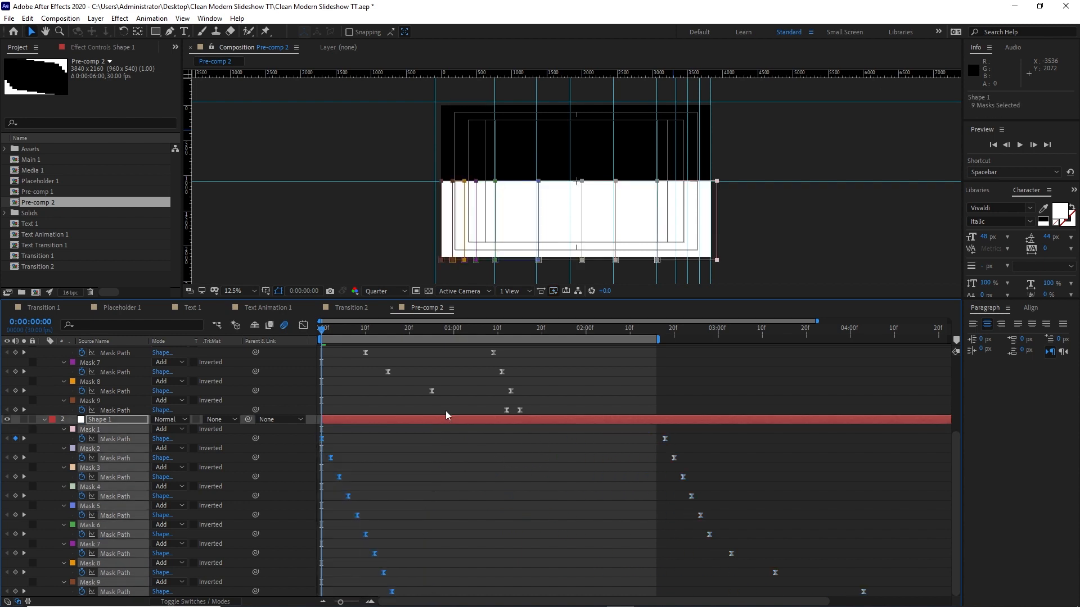
pyautogui.click(453, 331)
pyautogui.moveTo(321, 439); pyautogui.dragTo(456, 444)
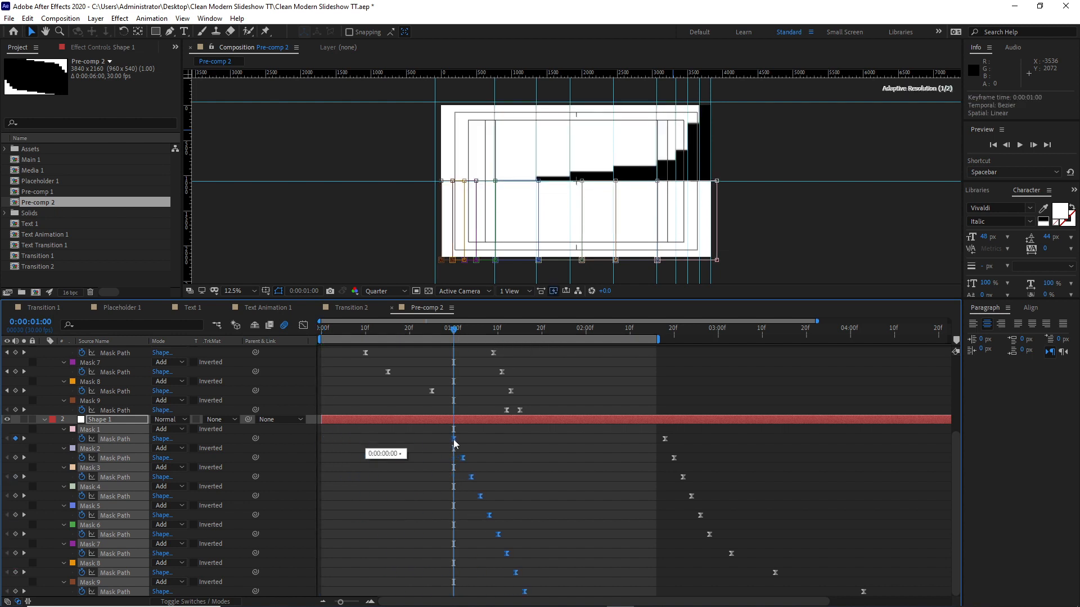
# Move the lower layer's last Mask 9 keyframe to 0:00:03:26, and shift all nine masks' last keyframes to begin at 0:00:00:00.
pyautogui.click(840, 586)
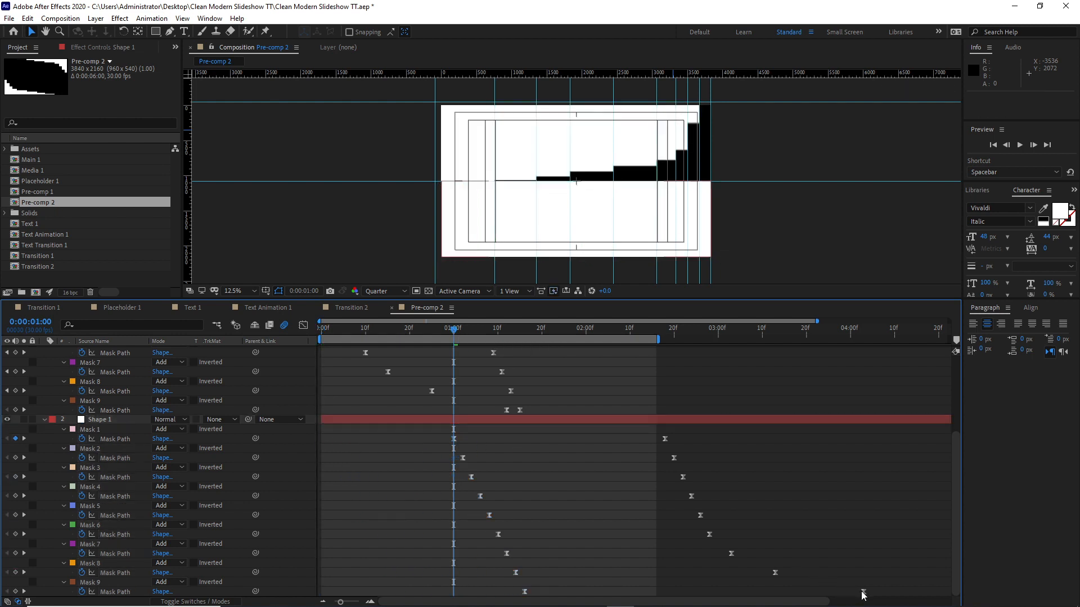
pyautogui.moveTo(863, 593); pyautogui.dragTo(832, 592)
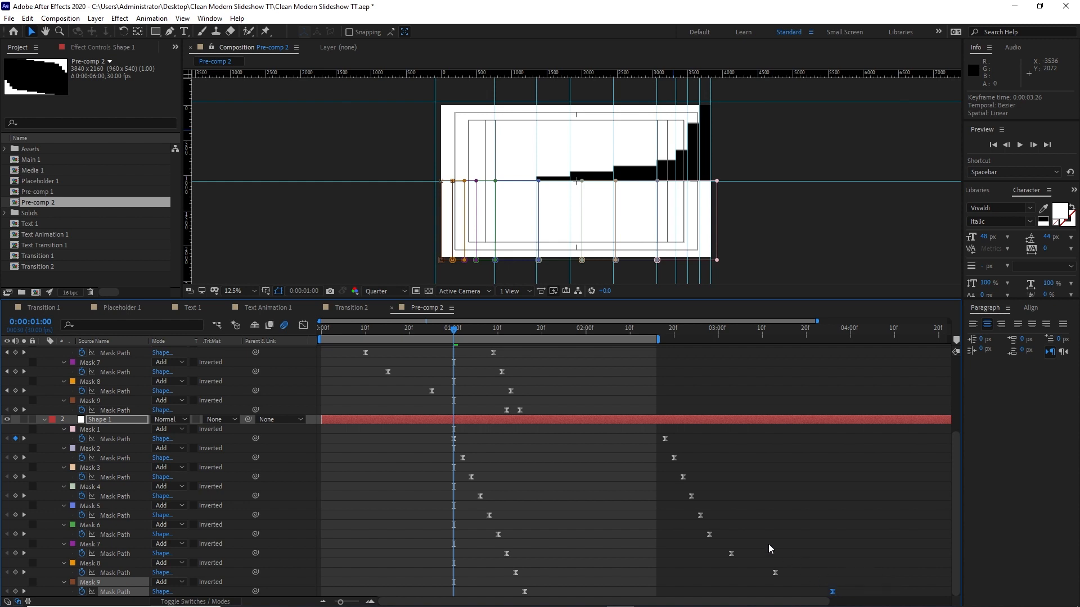
pyautogui.moveTo(627, 434); pyautogui.dragTo(845, 599)
pyautogui.moveTo(674, 457); pyautogui.dragTo(325, 465)
# Move the first Mask 9 keyframe of the lower Shape 1 layer to 0:00:01:12 and collapse the properties of both Shape 1 layers.
pyautogui.moveTo(353, 331); pyautogui.dragTo(505, 343)
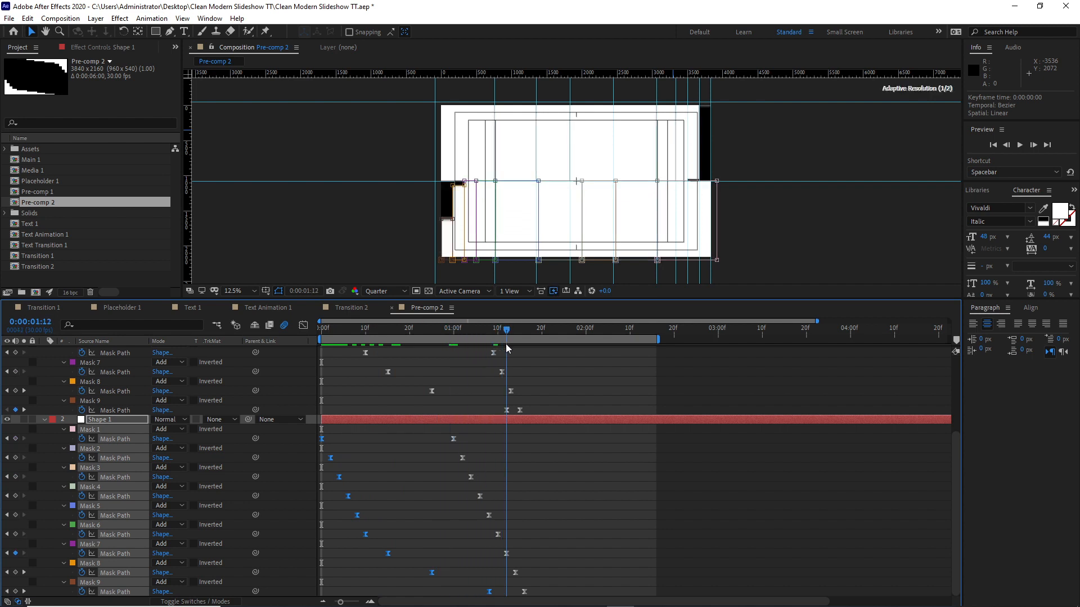
pyautogui.click(512, 582)
pyautogui.moveTo(489, 592); pyautogui.dragTo(504, 600)
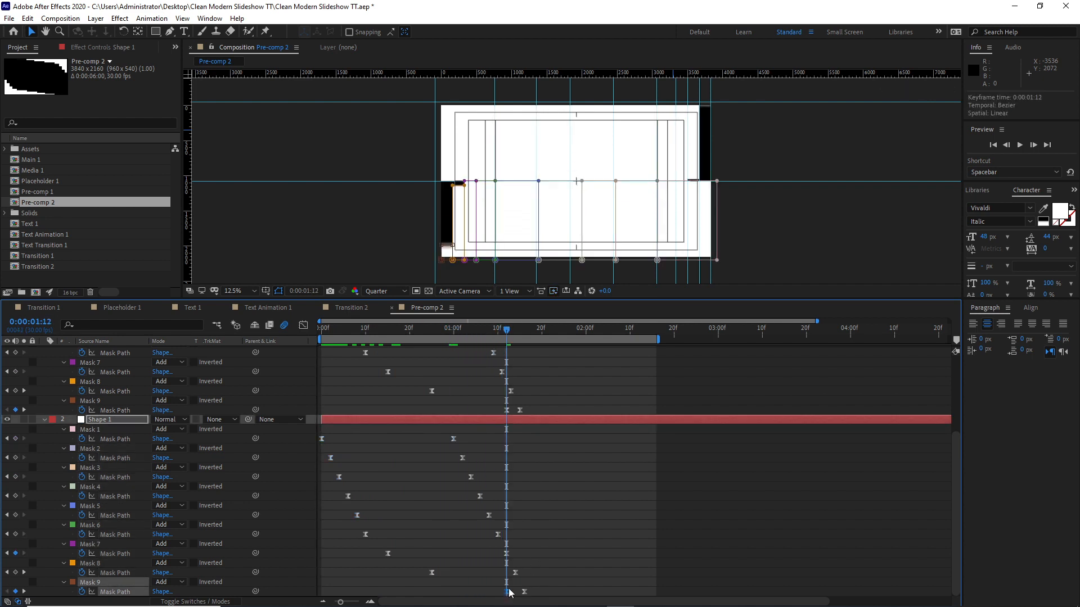
pyautogui.click(532, 331)
pyautogui.scroll(2, 116, 409)
pyautogui.scroll(2, 116, 407)
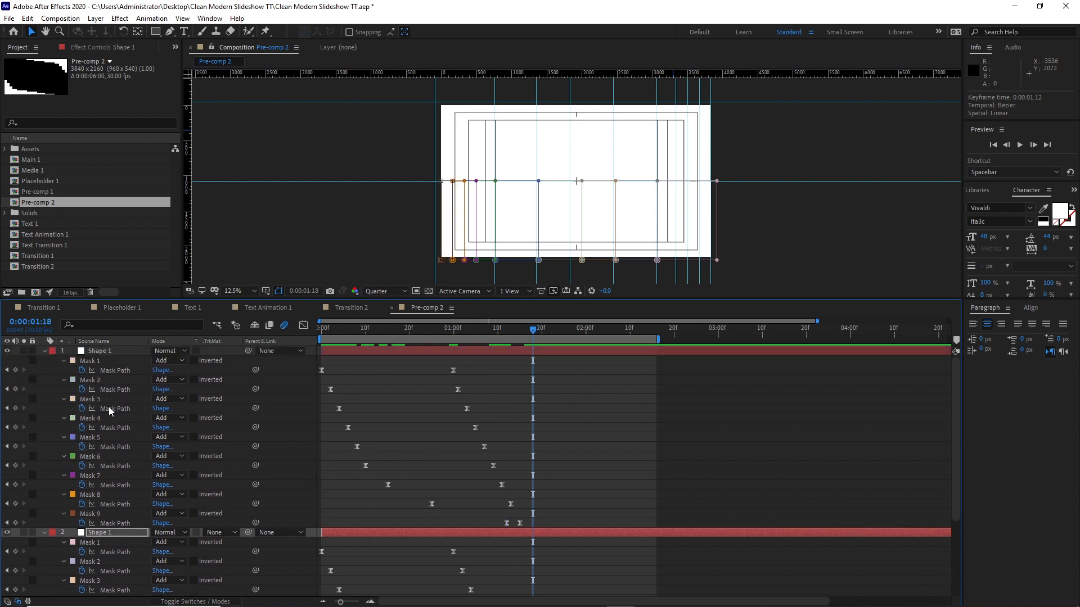
pyautogui.click(45, 351)
pyautogui.click(43, 361)
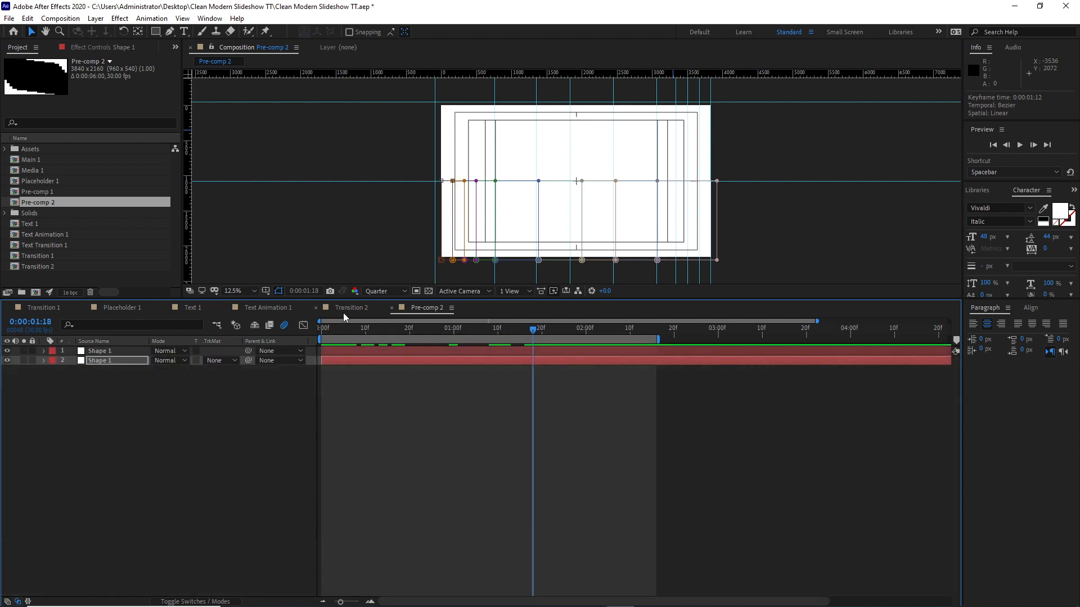
# Open the Transition 2 composition and replace the source of both its Pre-comp 1 layers with Pre-comp 2.
pyautogui.click(344, 309)
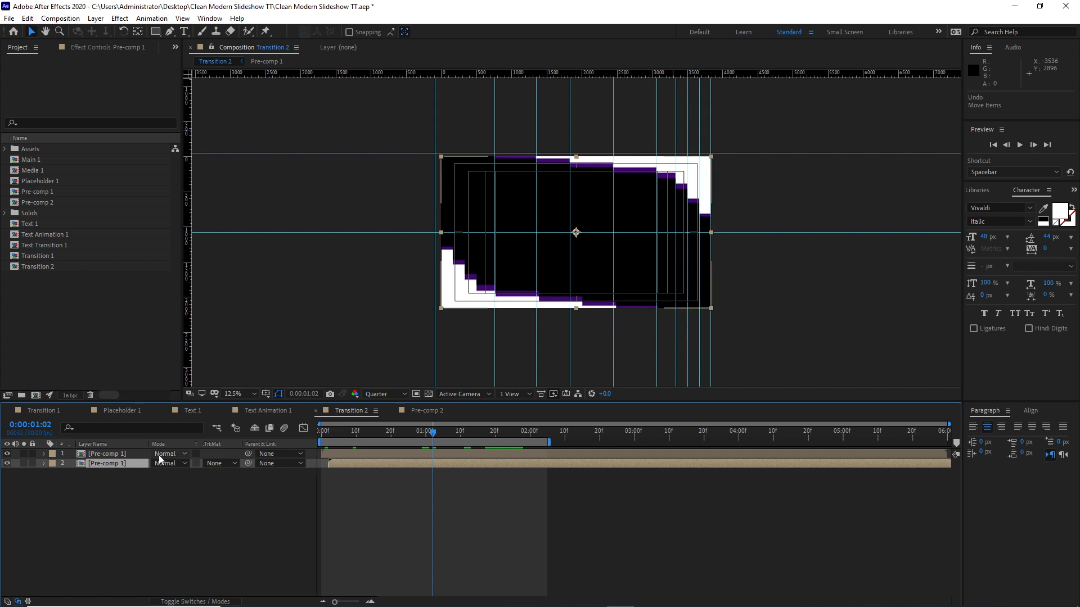
pyautogui.moveTo(96, 202); pyautogui.dragTo(101, 465)
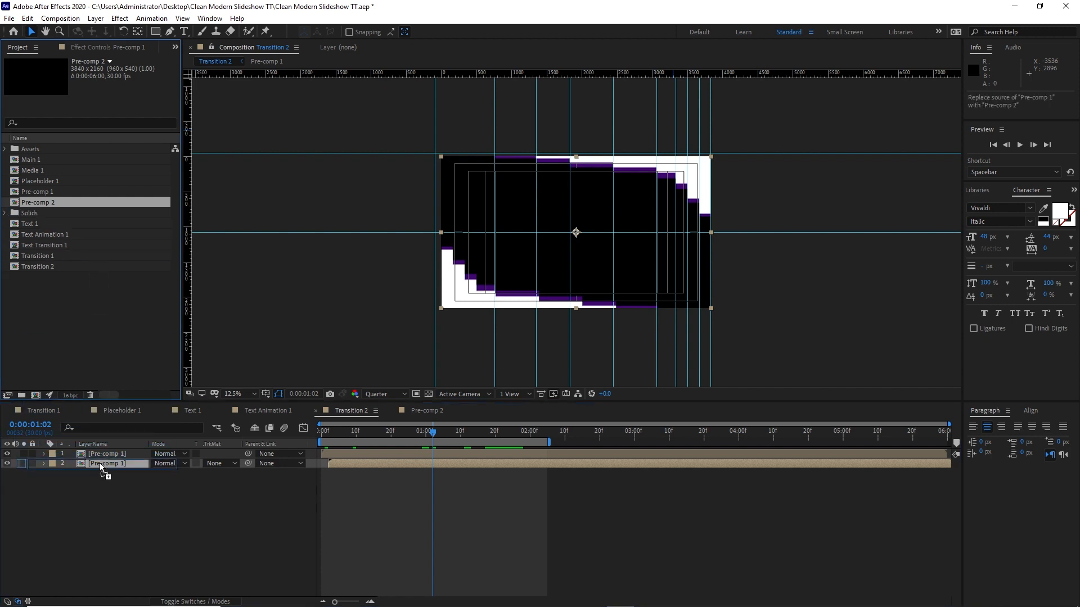
pyautogui.moveTo(95, 203); pyautogui.dragTo(90, 453)
# Start the lower Pre-comp 2 layer at 0:00:00:00 and the upper one at 0:00:00:01, and open the upper layer's composition.
pyautogui.click(359, 431)
pyautogui.click(127, 465)
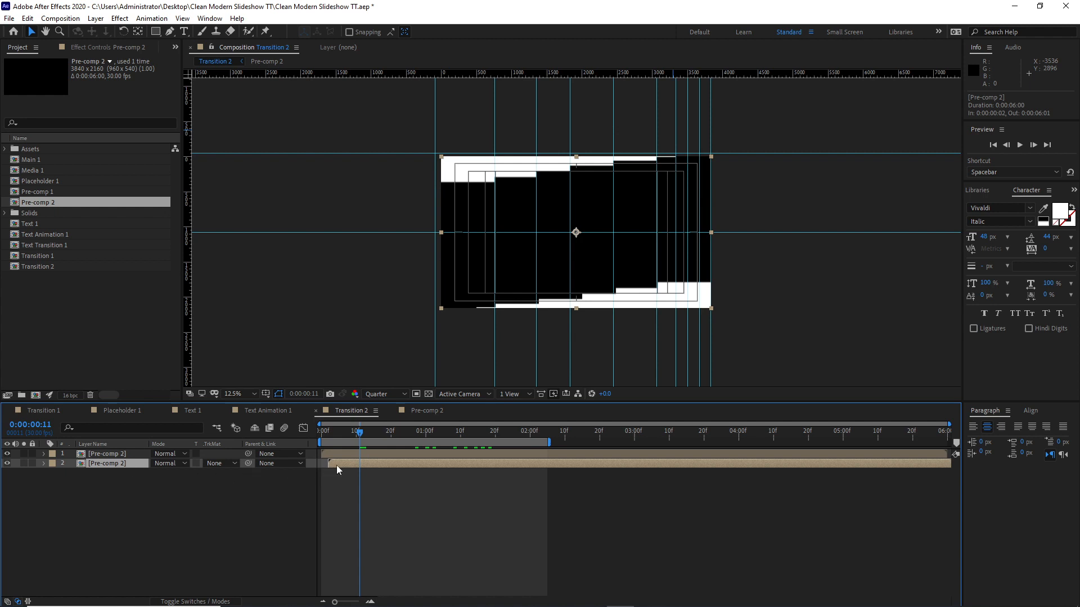
pyautogui.moveTo(337, 467); pyautogui.dragTo(329, 465)
pyautogui.hotkey('ctrl', 'z')
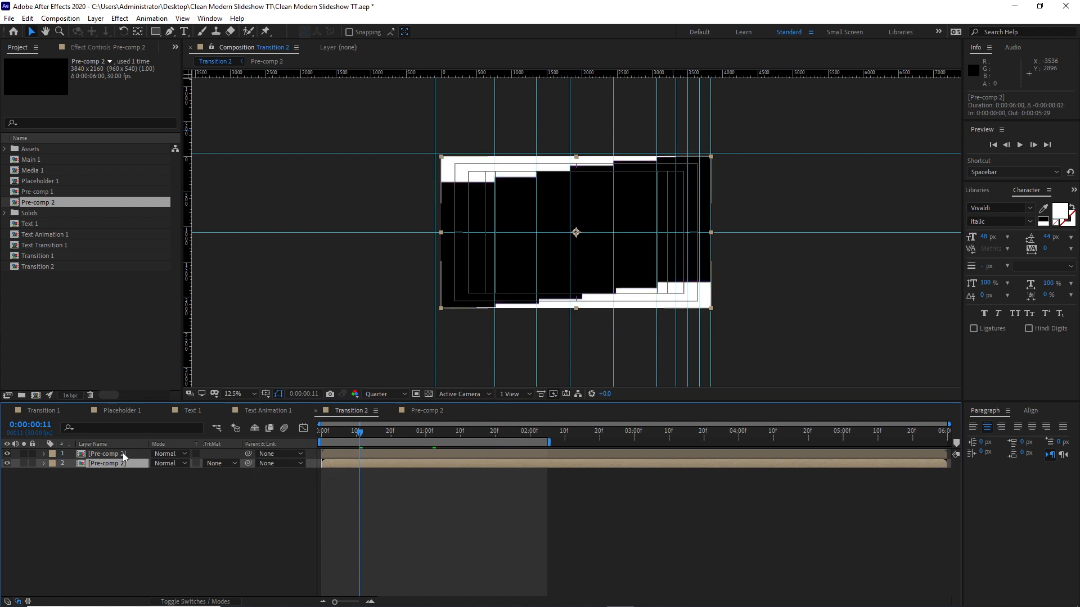
pyautogui.click(124, 454)
pyautogui.moveTo(326, 454); pyautogui.dragTo(329, 454)
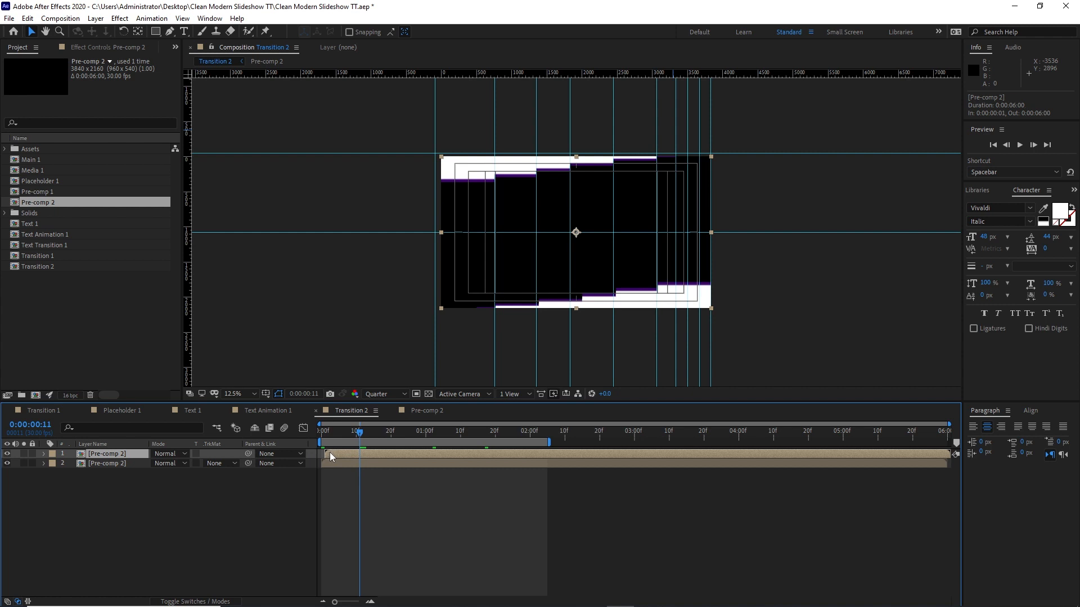
pyautogui.doubleClick(330, 453)
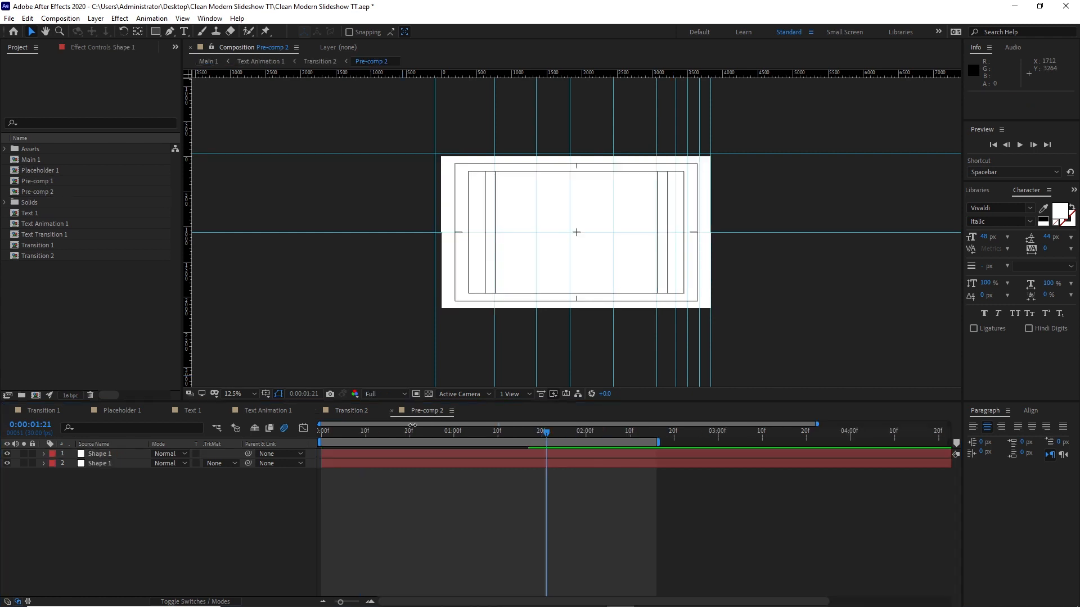
# Create a new 3840 x 2160 composition named Media 1 at 30 fps with a duration of 0:00:06:00.
pyautogui.click(69, 19)
pyautogui.click(84, 31)
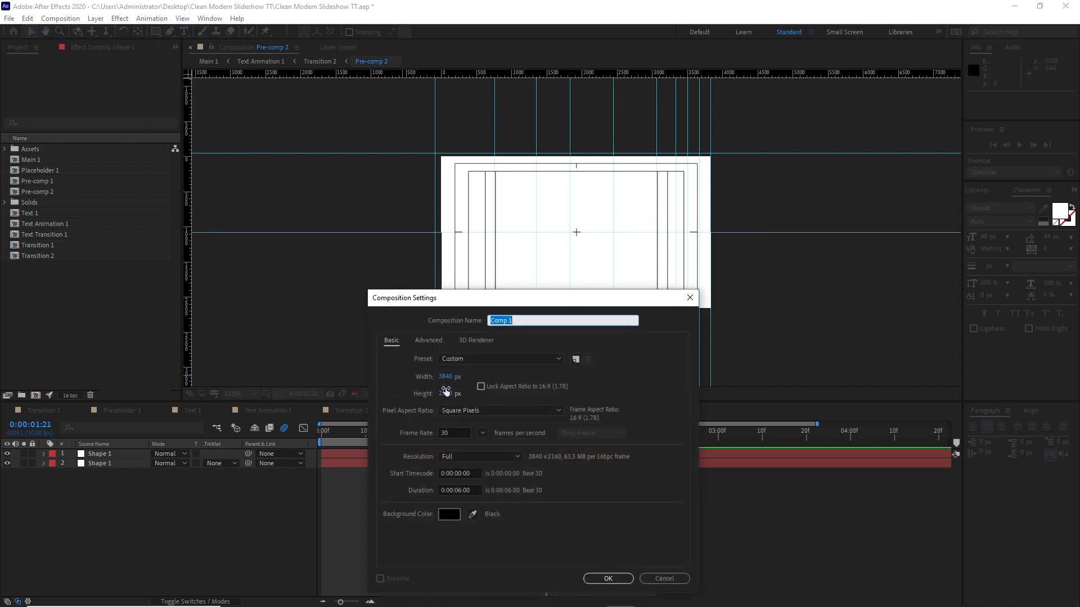
pyautogui.press('BackSpace')
pyautogui.click(607, 579)
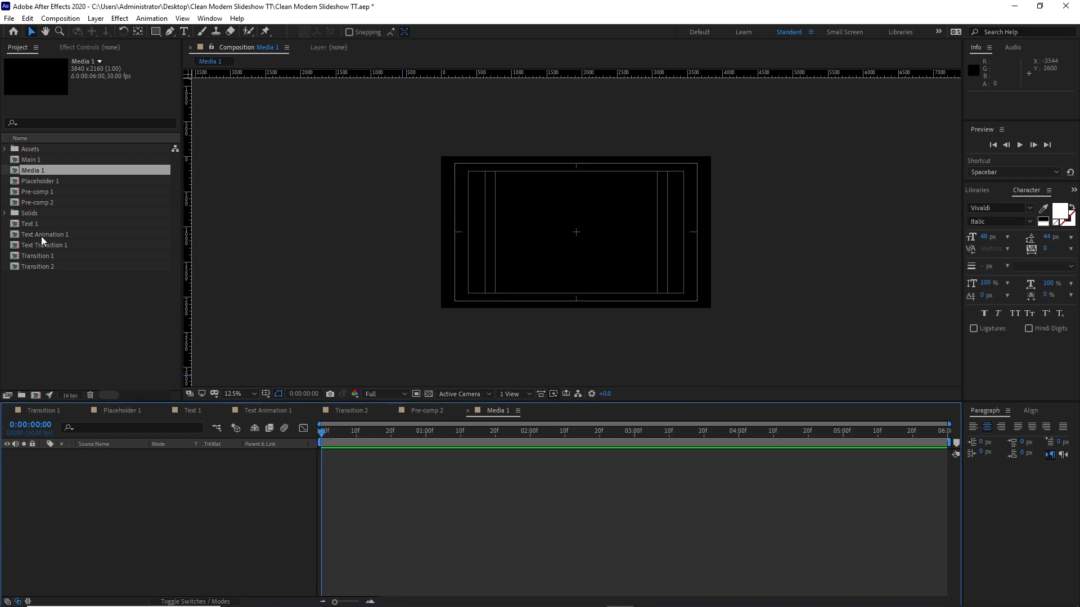
# Add Text Animation 1 to the Media 1 composition, preview it, and place Transition 2 beneath it.
pyautogui.moveTo(42, 236); pyautogui.dragTo(67, 476)
pyautogui.press('space')
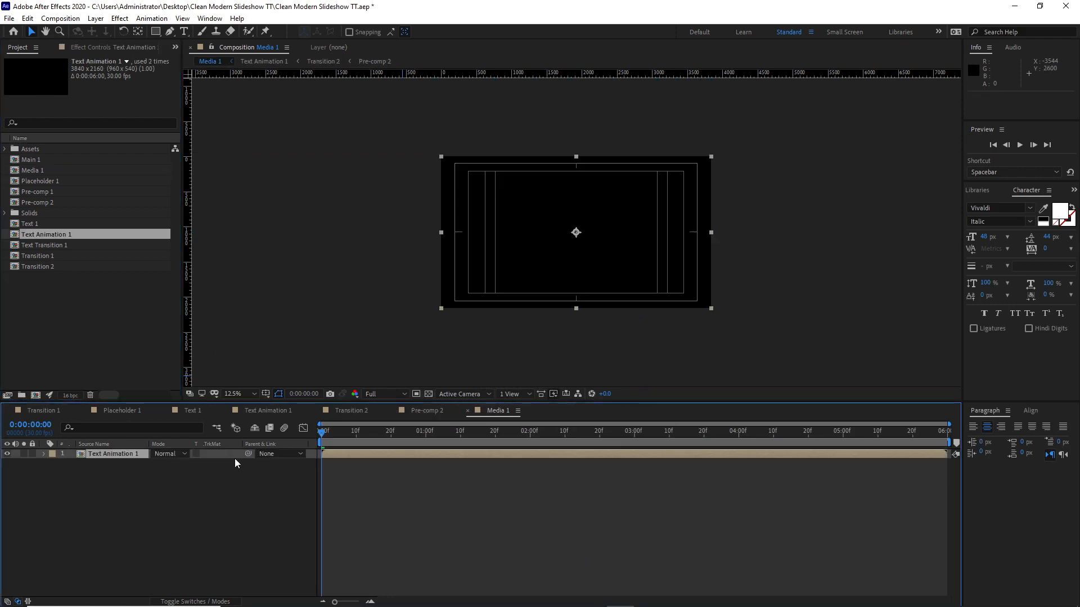
pyautogui.moveTo(38, 267); pyautogui.dragTo(123, 474)
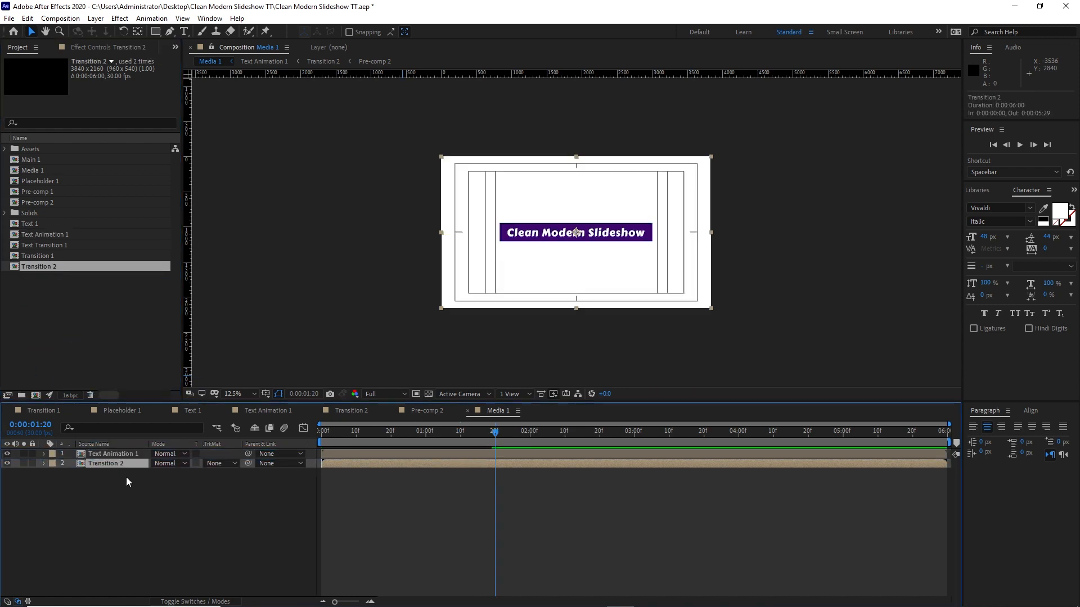
# Unlink the Transition 2 layer's scale proportions and set its scale to 59.0, 12.0% so it frames the title bar.
pyautogui.press('s')
pyautogui.moveTo(167, 476); pyautogui.dragTo(151, 477)
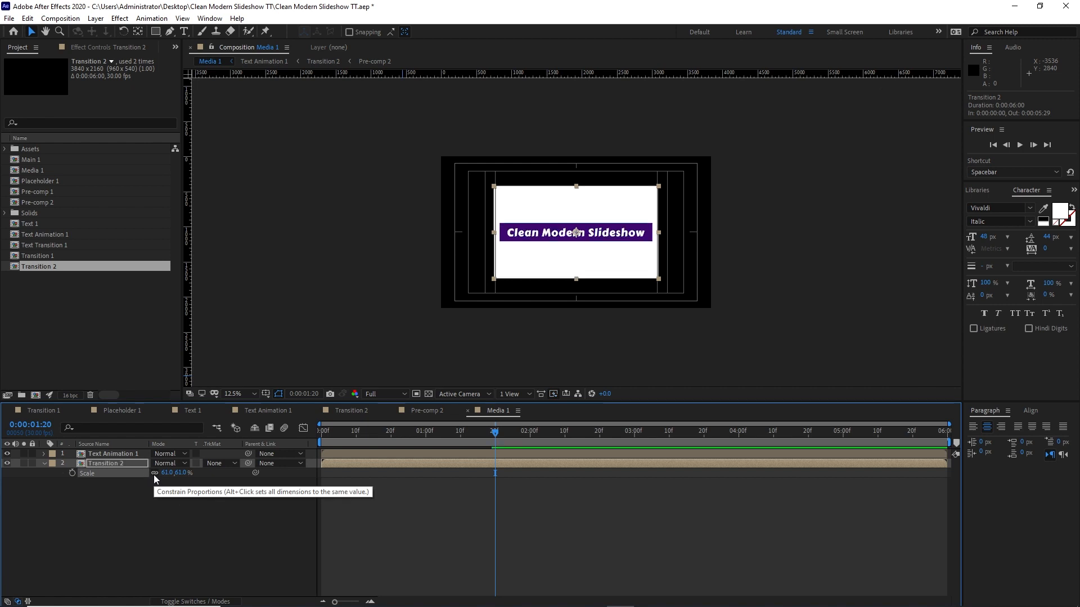
pyautogui.click(154, 474)
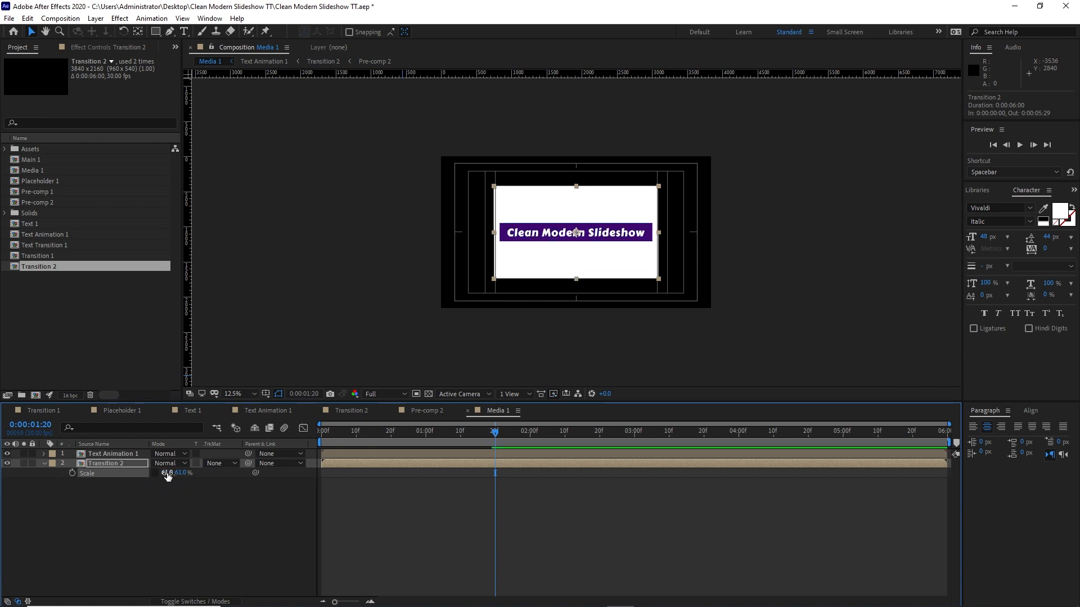
pyautogui.moveTo(172, 477)
pyautogui.mouseDown()
pyautogui.moveTo(166, 487)
pyautogui.moveTo(161, 474)
pyautogui.mouseUp()
pyautogui.click(208, 514)
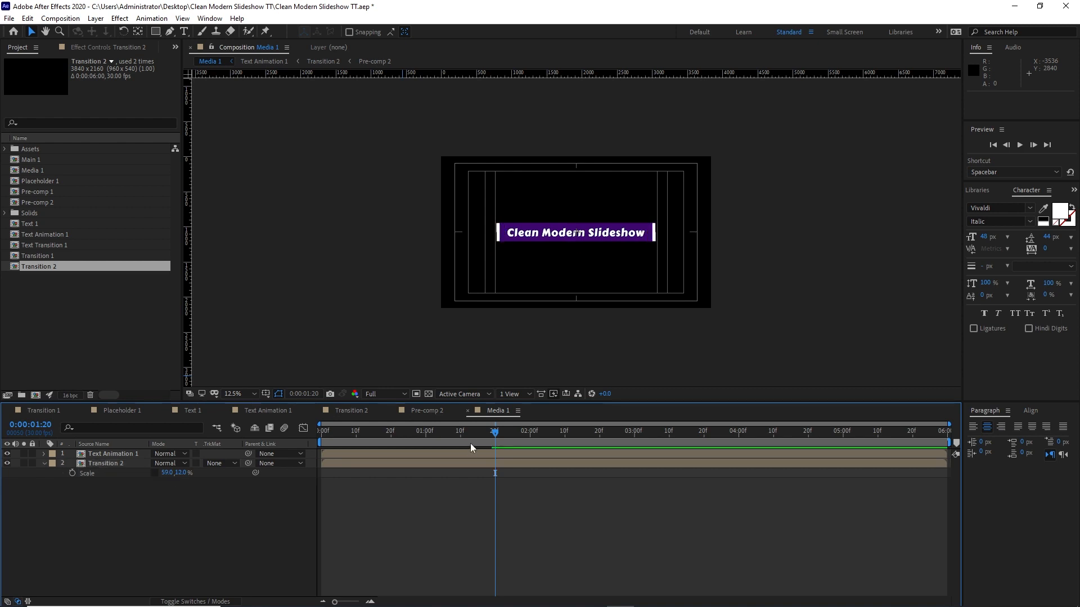
# Move the Text Animation 1 and Transition 2 layers so both start at 0:00:01:00.
pyautogui.moveTo(438, 433); pyautogui.dragTo(425, 439)
pyautogui.click(130, 463)
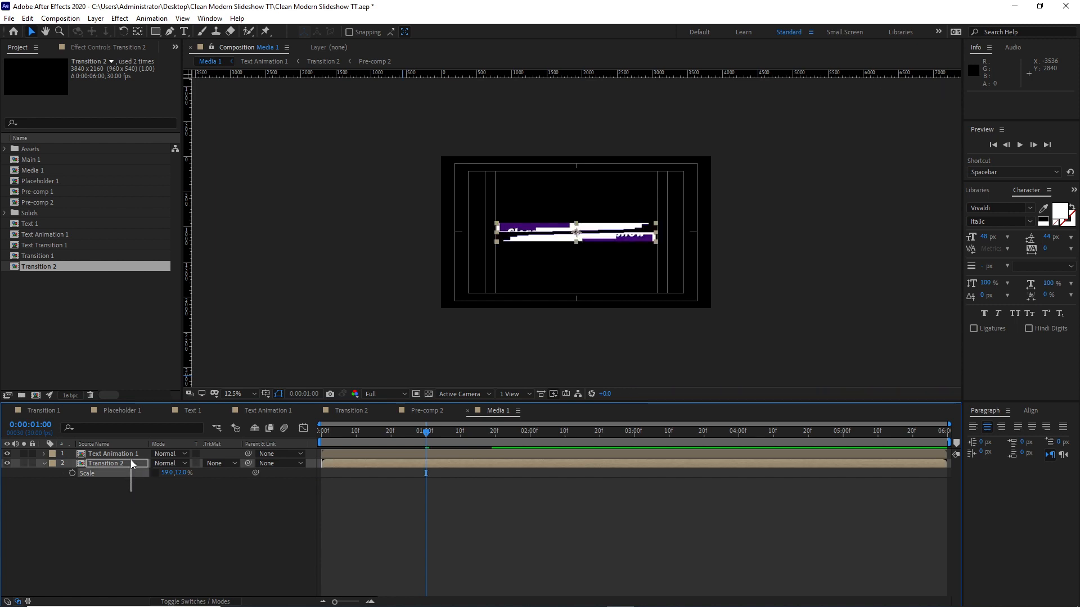
pyautogui.keyDown('shift'); pyautogui.click(131, 455); pyautogui.keyUp('shift')
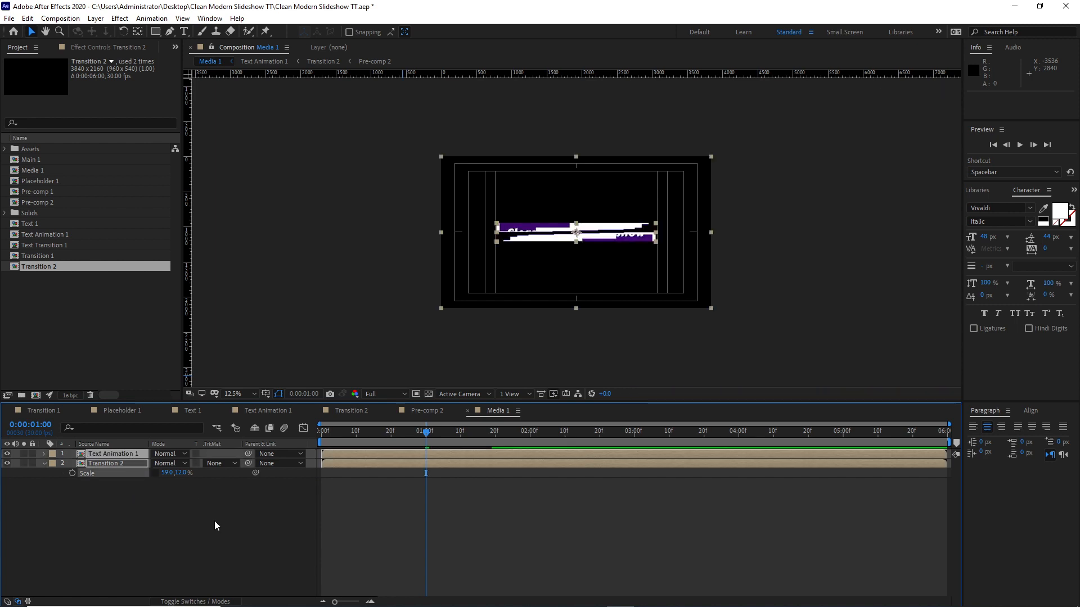
pyautogui.press('[')
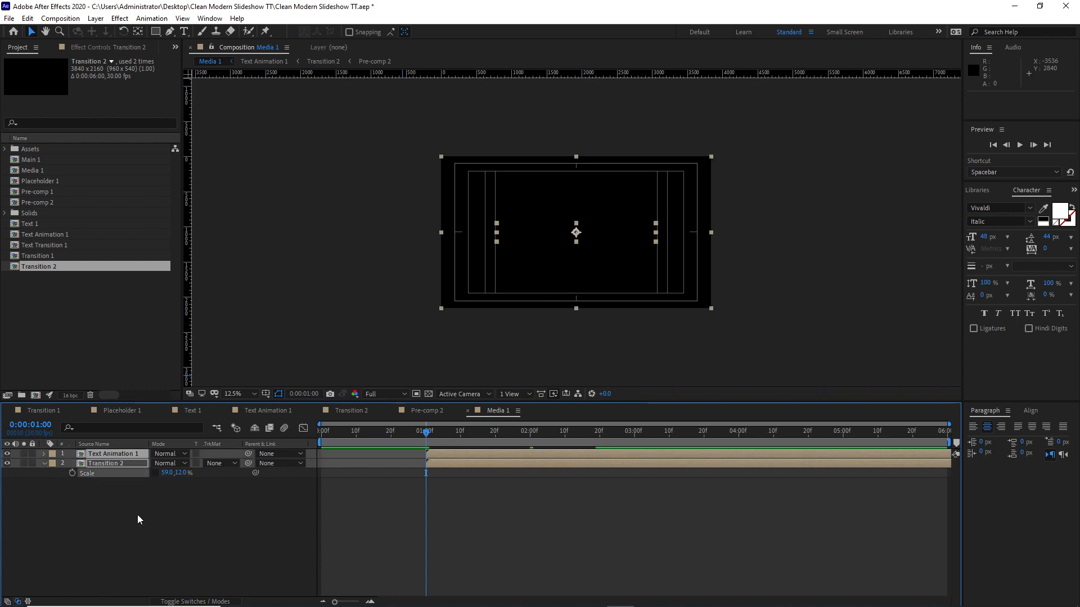
# Set the position of both the Text Animation 1 and Transition 2 layers to 1243.0, 1913.0.
pyautogui.press('p')
pyautogui.press('space')
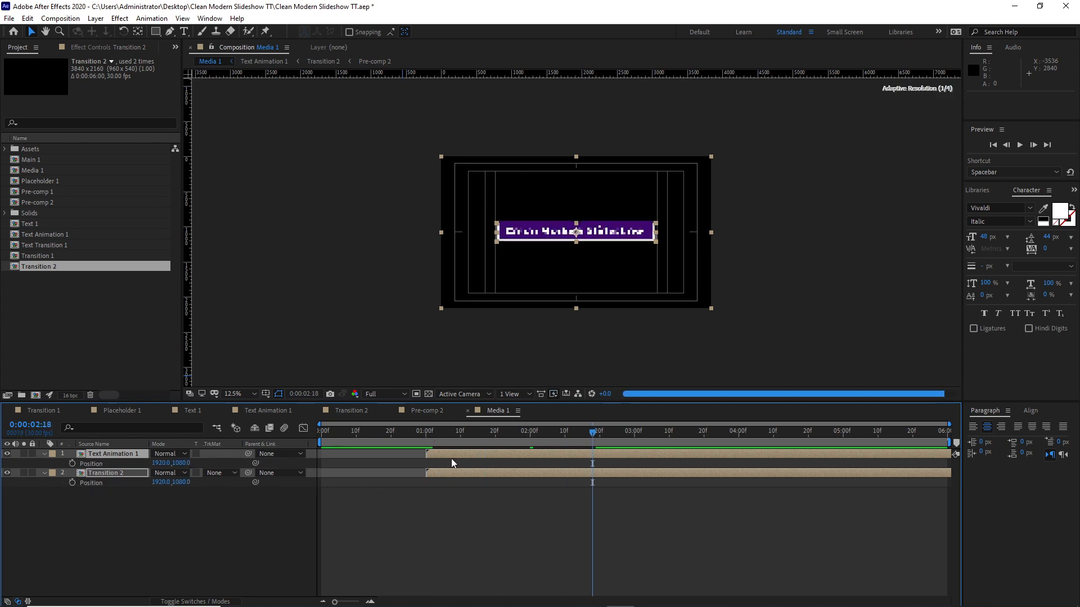
pyautogui.moveTo(181, 482); pyautogui.dragTo(141, 483)
# Hide the title and action safe guides and set the preview resolution to Quarter.
pyautogui.click(266, 393)
pyautogui.click(271, 405)
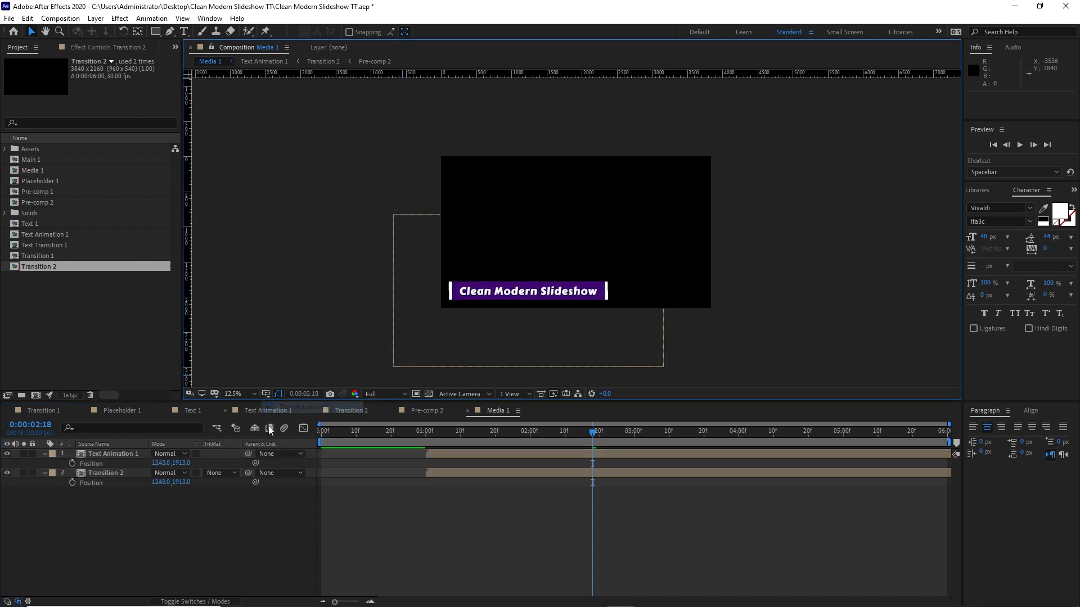
pyautogui.click(388, 393)
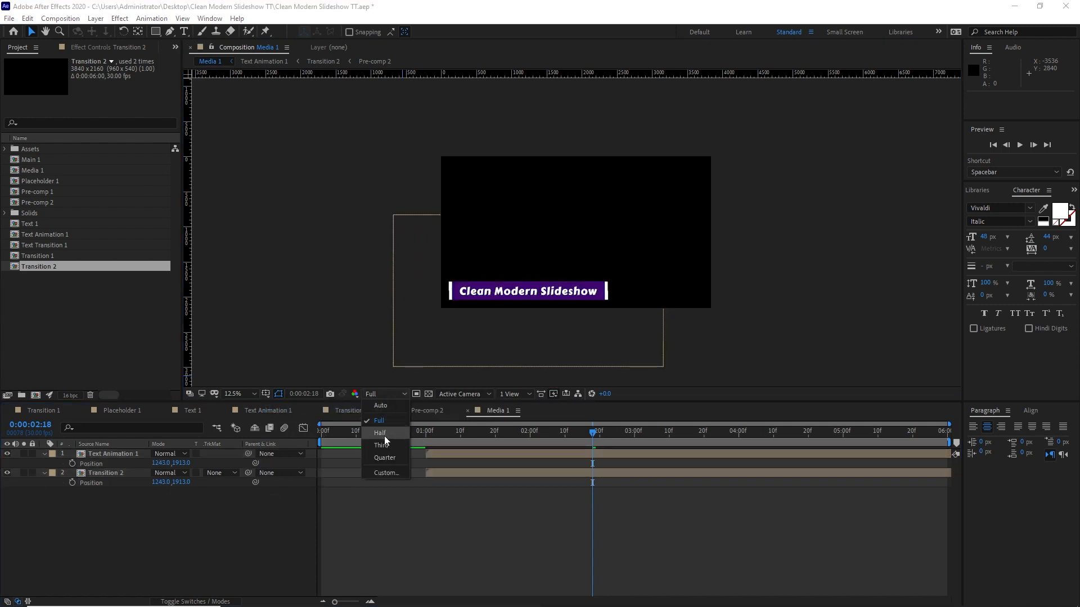
pyautogui.click(384, 457)
# Add Placeholder 1 as the bottom layer of Media 1 and Transition 1 as its top layer.
pyautogui.click(65, 181)
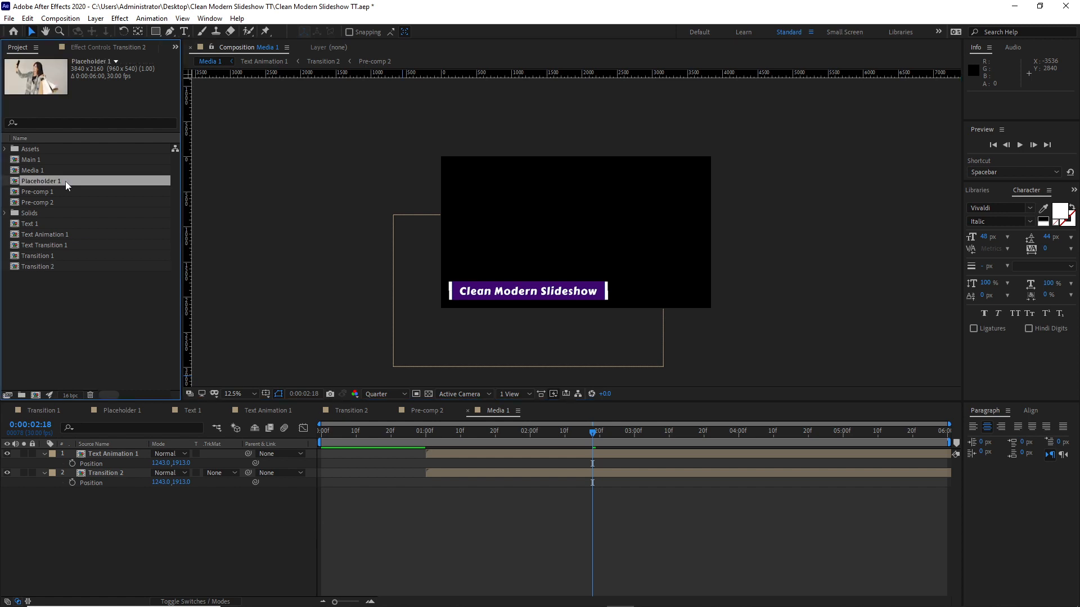
pyautogui.moveTo(65, 182); pyautogui.dragTo(126, 488)
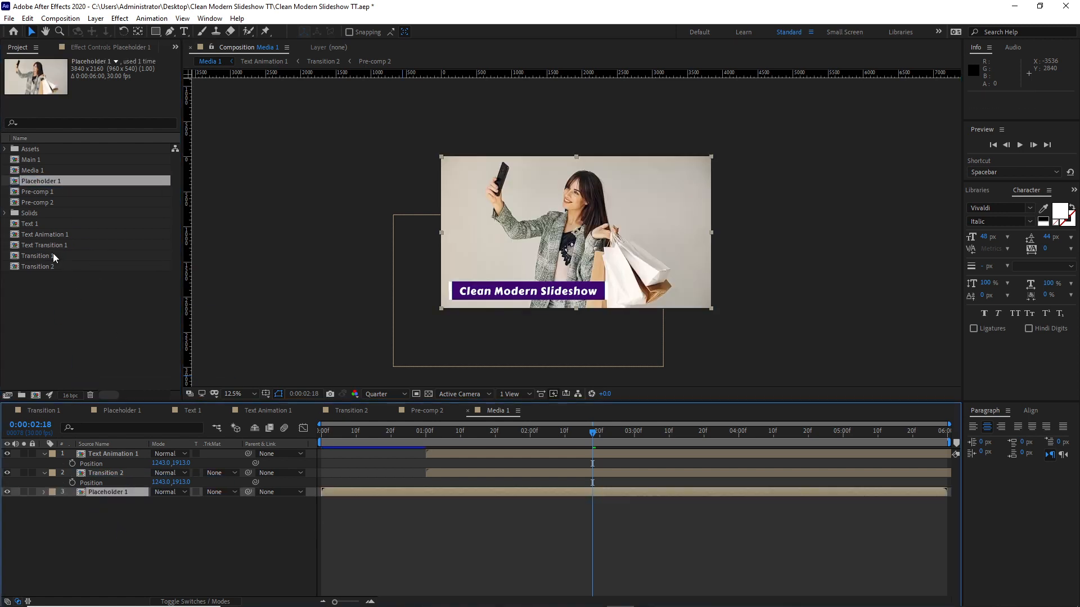
pyautogui.moveTo(53, 257); pyautogui.dragTo(72, 456)
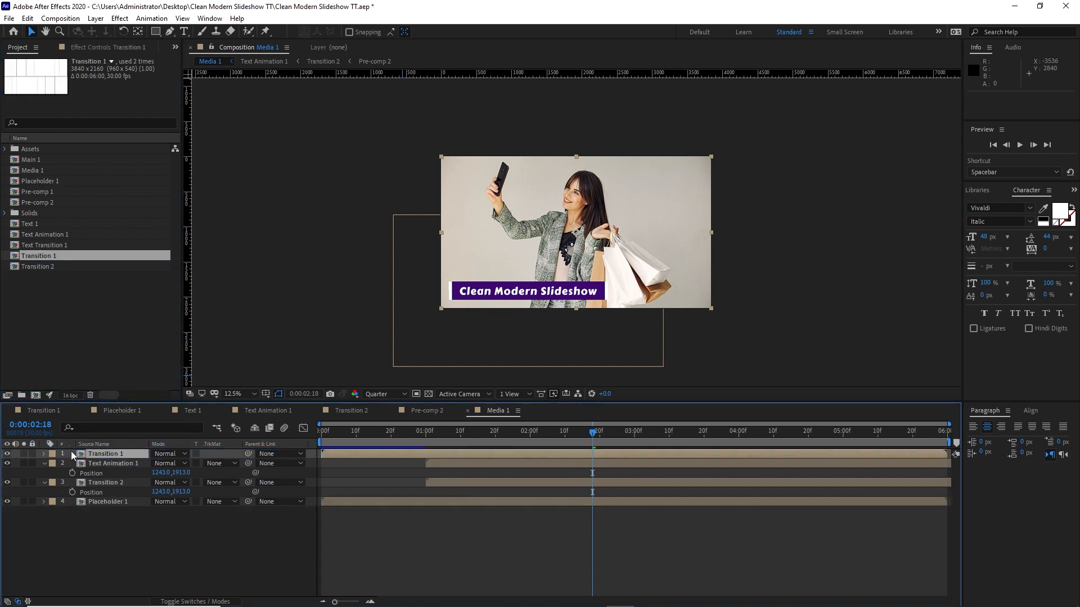
# Move the Text Animation 1 and Transition 2 layers to start at 0:00:02:00 and scrub through the result.
pyautogui.moveTo(592, 431); pyautogui.dragTo(590, 399)
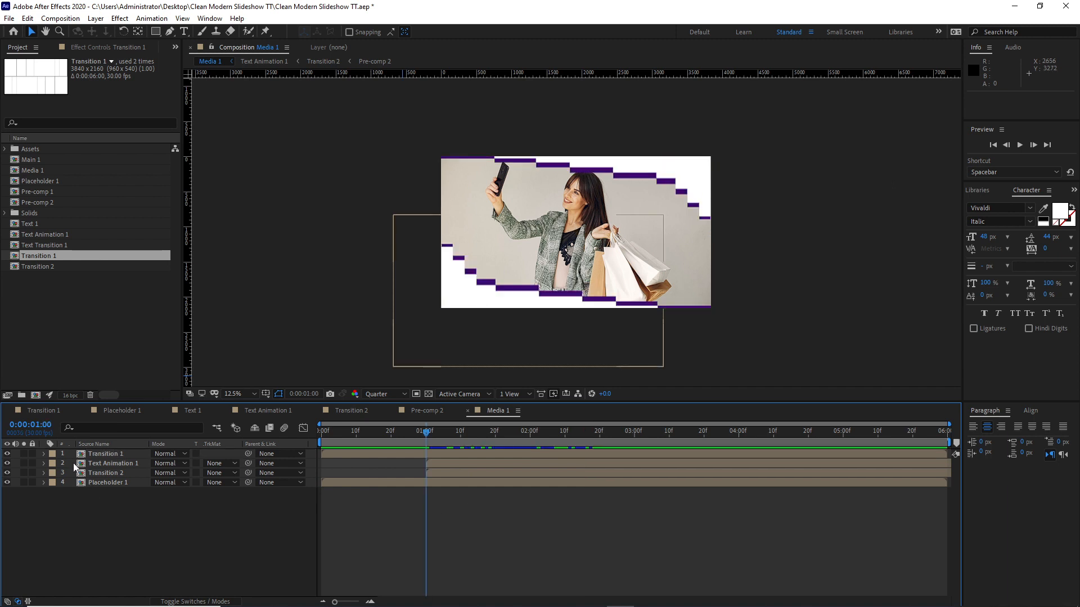
pyautogui.click(74, 463)
pyautogui.keyDown('shift'); pyautogui.click(93, 472); pyautogui.keyUp('shift')
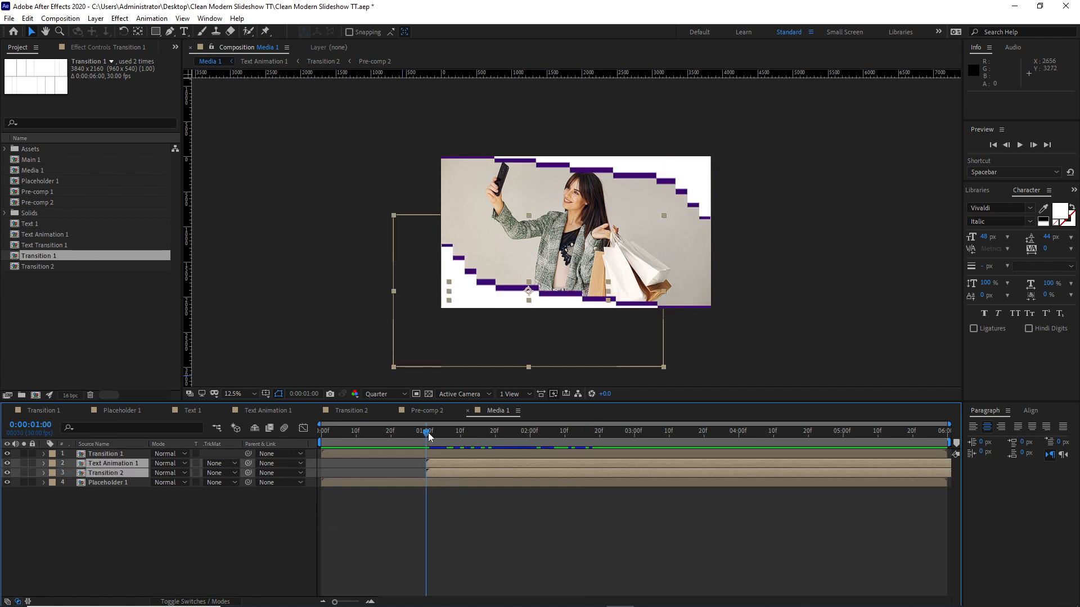
pyautogui.moveTo(428, 431); pyautogui.dragTo(527, 427)
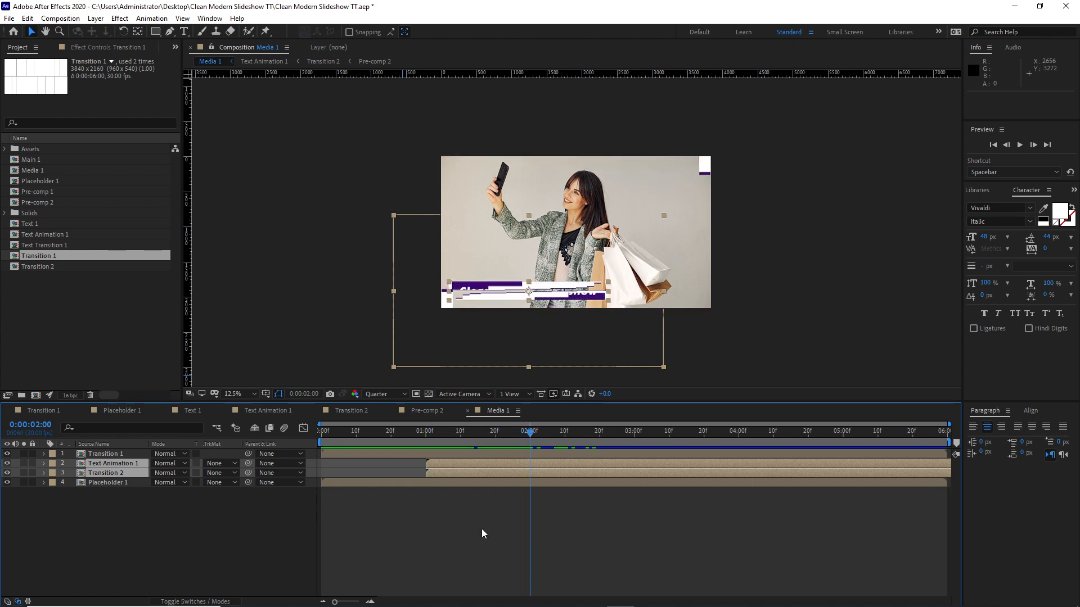
pyautogui.press('[')
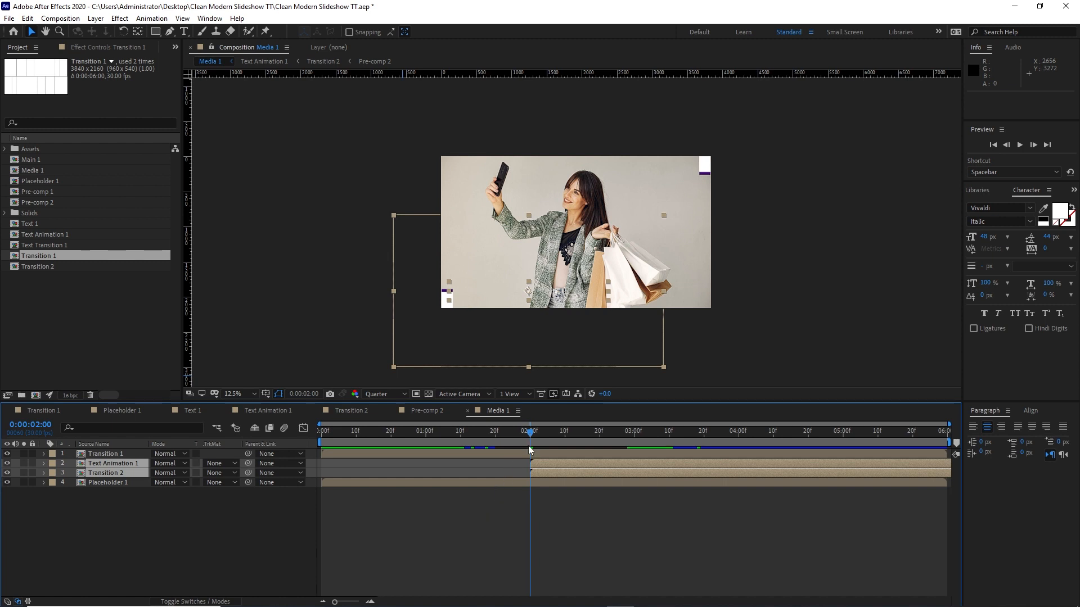
pyautogui.moveTo(529, 436); pyautogui.dragTo(826, 397)
# Create a project folder named Scene 1 and move all the compositions into it.
pyautogui.click(50, 343)
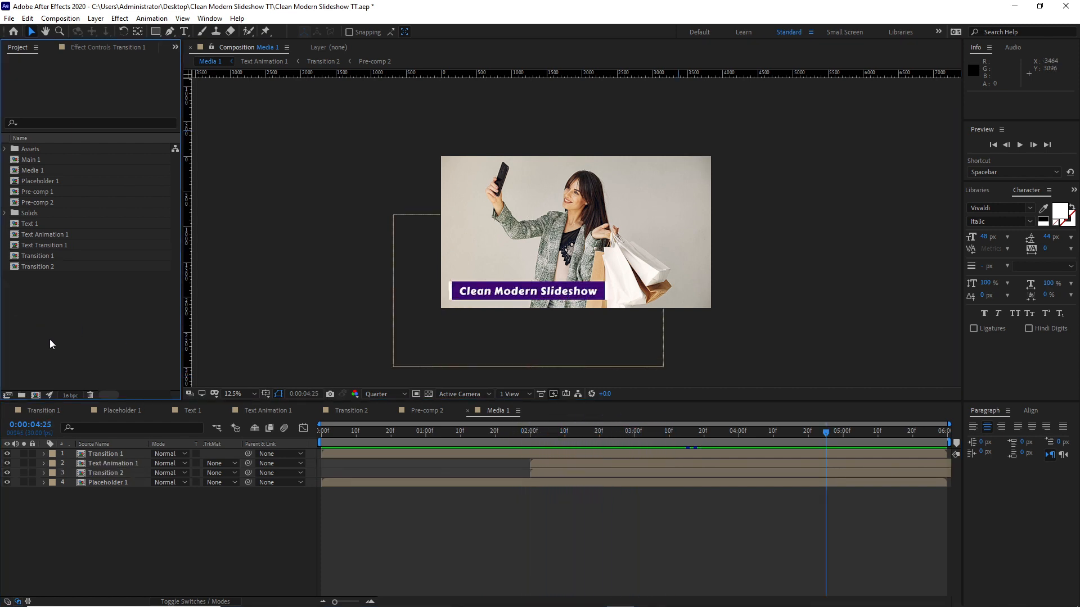
pyautogui.click(21, 396)
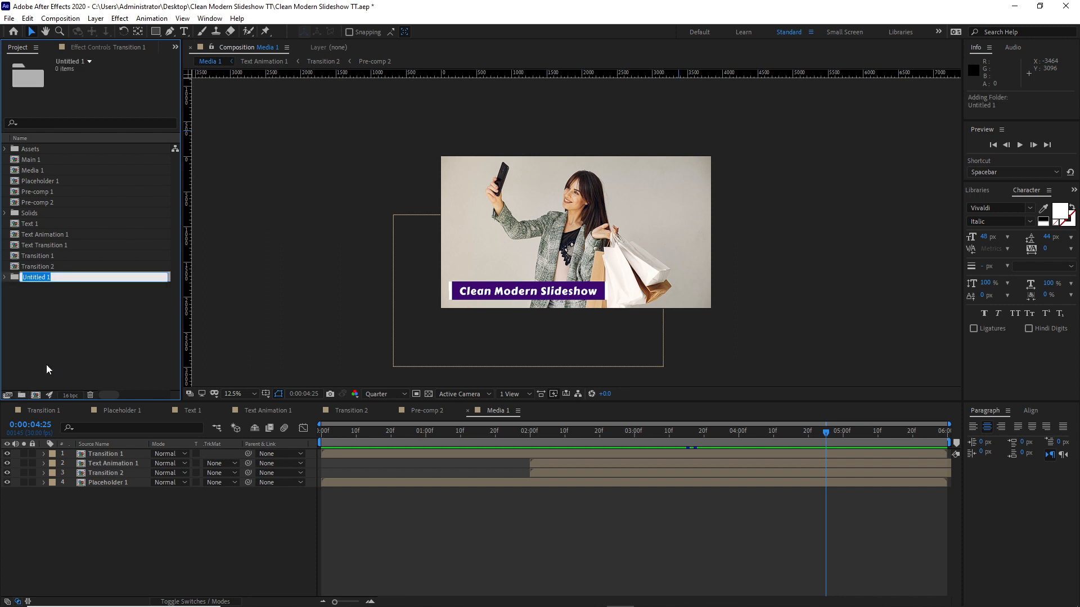
pyautogui.write('Scene')
pyautogui.moveTo(5, 160); pyautogui.dragTo(37, 207)
pyautogui.moveTo(31, 171); pyautogui.dragTo(29, 226)
pyautogui.moveTo(41, 183); pyautogui.dragTo(42, 160)
# Create a project folder named Scene 2 and duplicate all the compositions inside Scene 1.
pyautogui.click(22, 394)
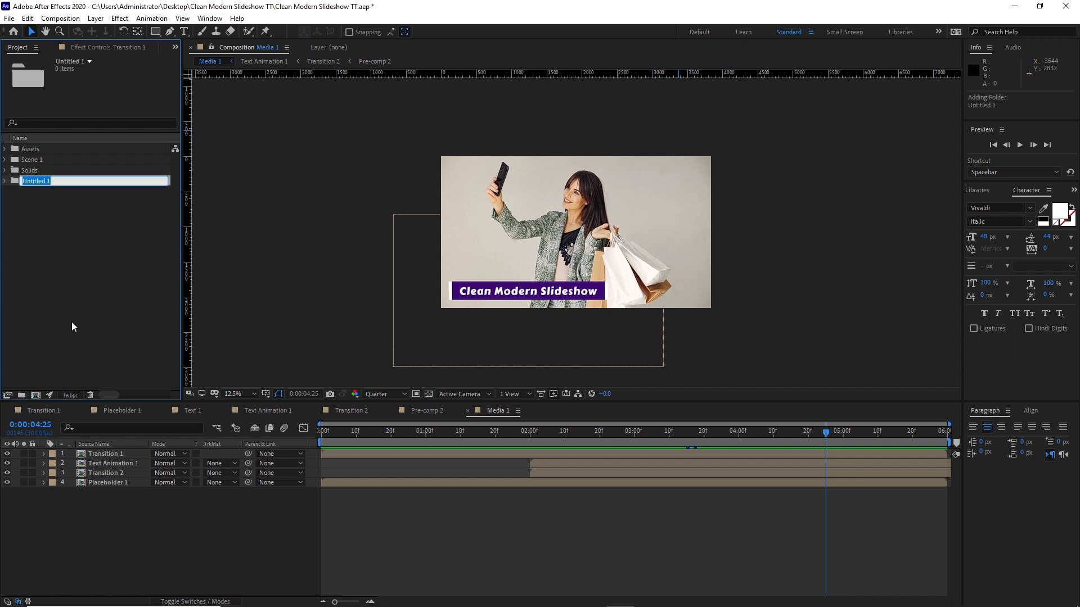
pyautogui.write('Scene 2')
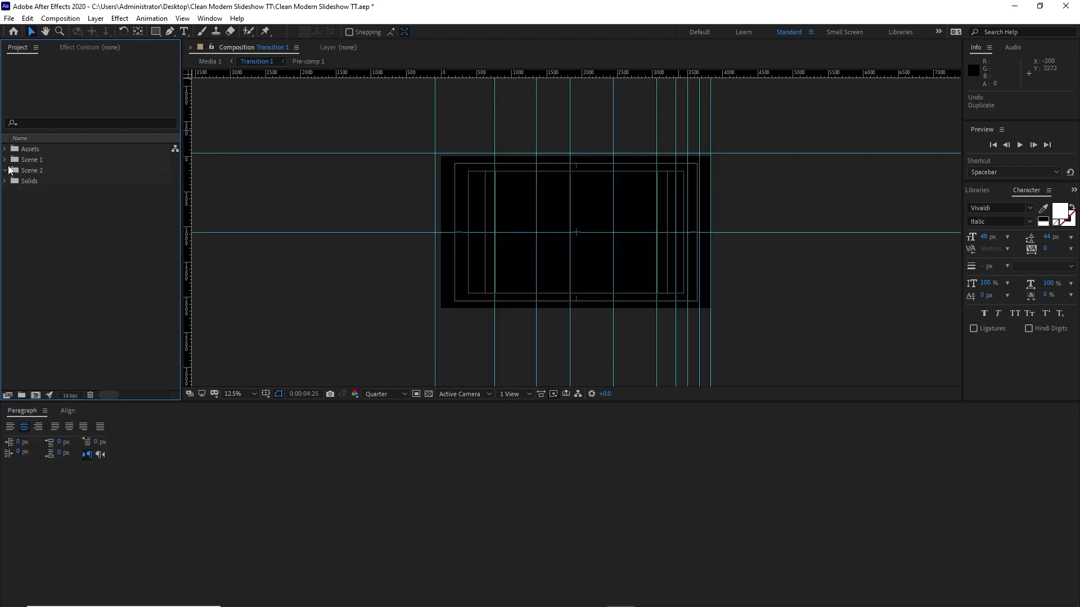
pyautogui.click(7, 161)
pyautogui.moveTo(13, 166); pyautogui.dragTo(59, 268)
pyautogui.click(27, 18)
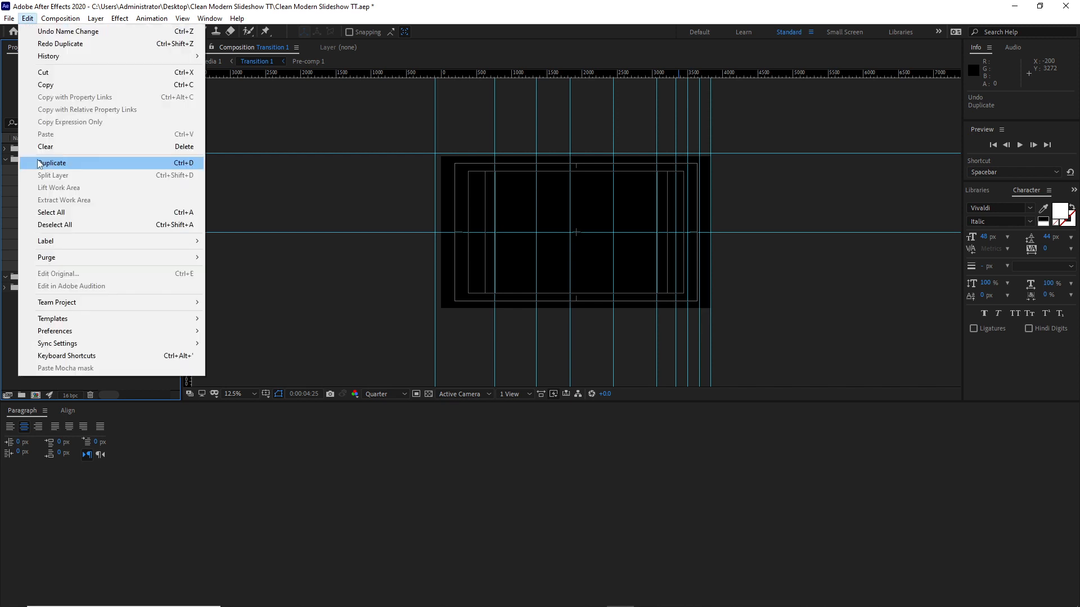
pyautogui.click(45, 161)
pyautogui.scroll(-2, 176, 315)
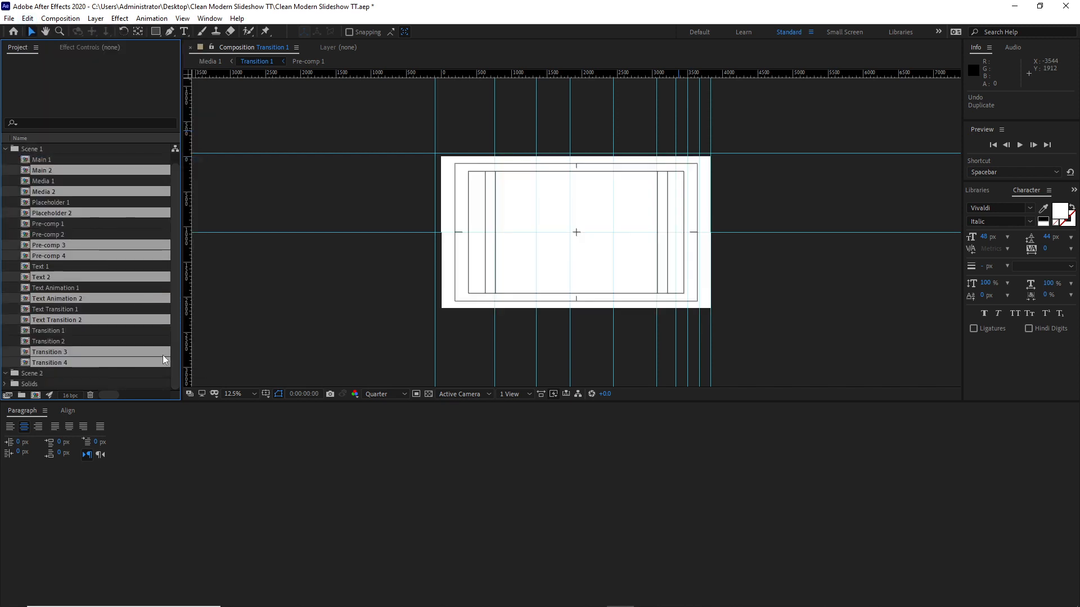
# Move the duplicated compositions into the Scene 2 folder, collapse Scene 1, and open all the duplicates.
pyautogui.moveTo(149, 362); pyautogui.dragTo(150, 370)
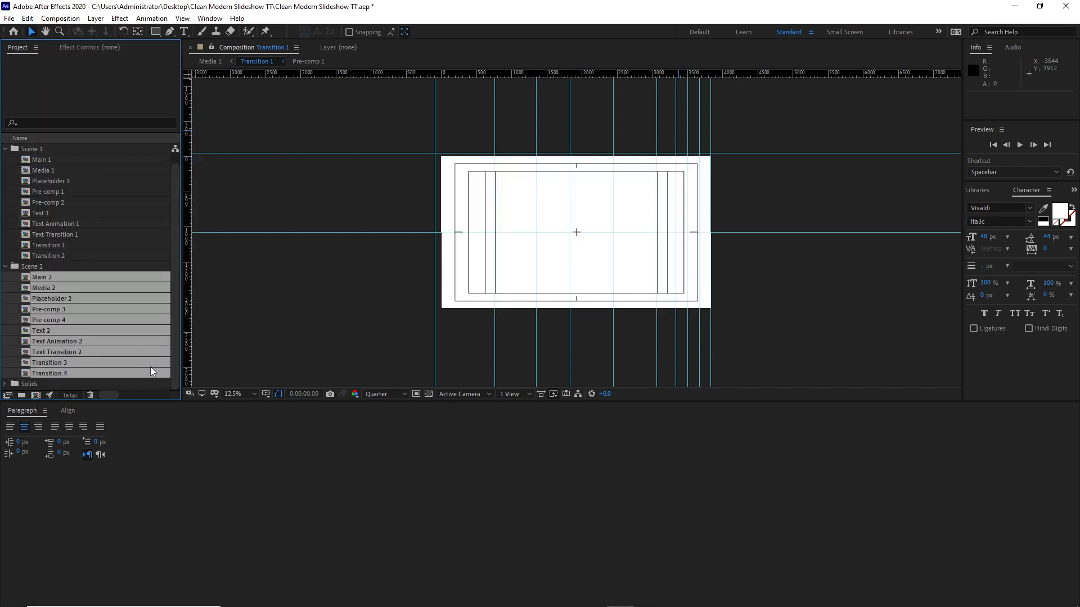
pyautogui.click(6, 149)
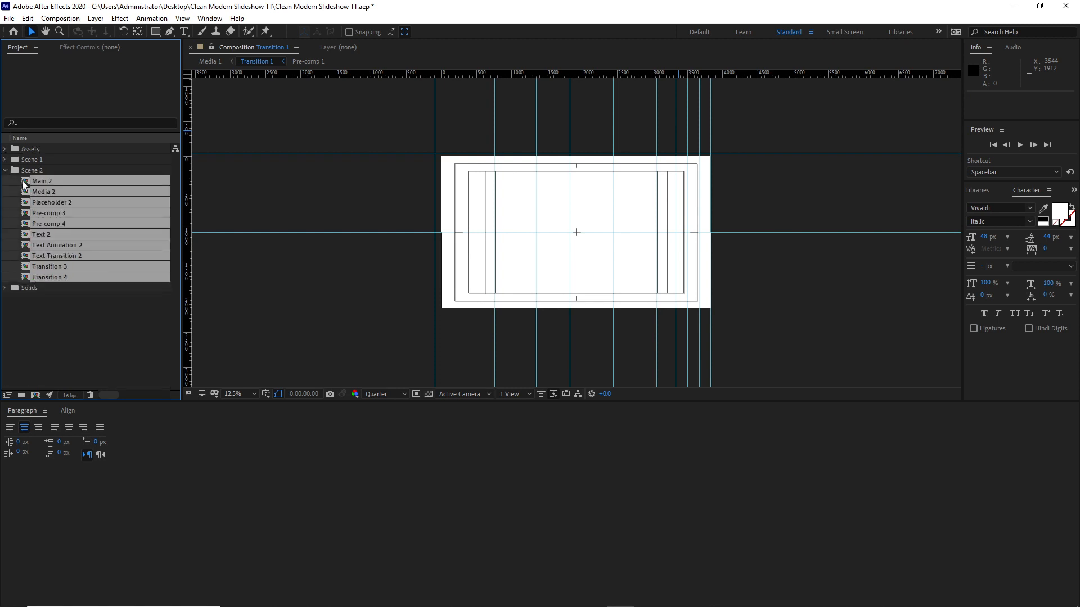
pyautogui.doubleClick(24, 183)
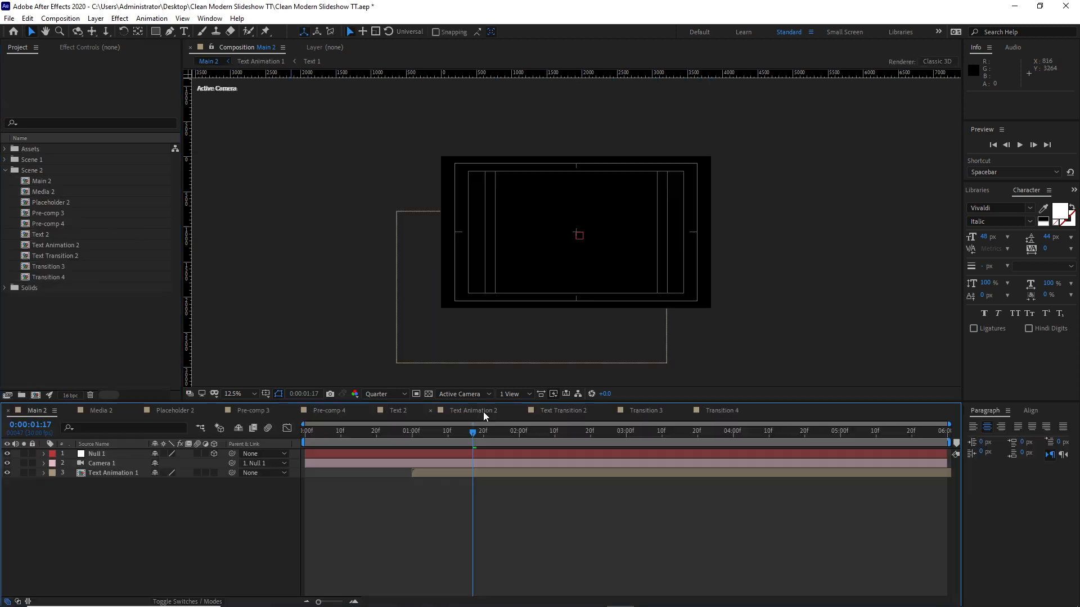
# Delete the shopping woman image layer from the Placeholder 2 composition.
pyautogui.click(174, 411)
pyautogui.click(110, 455)
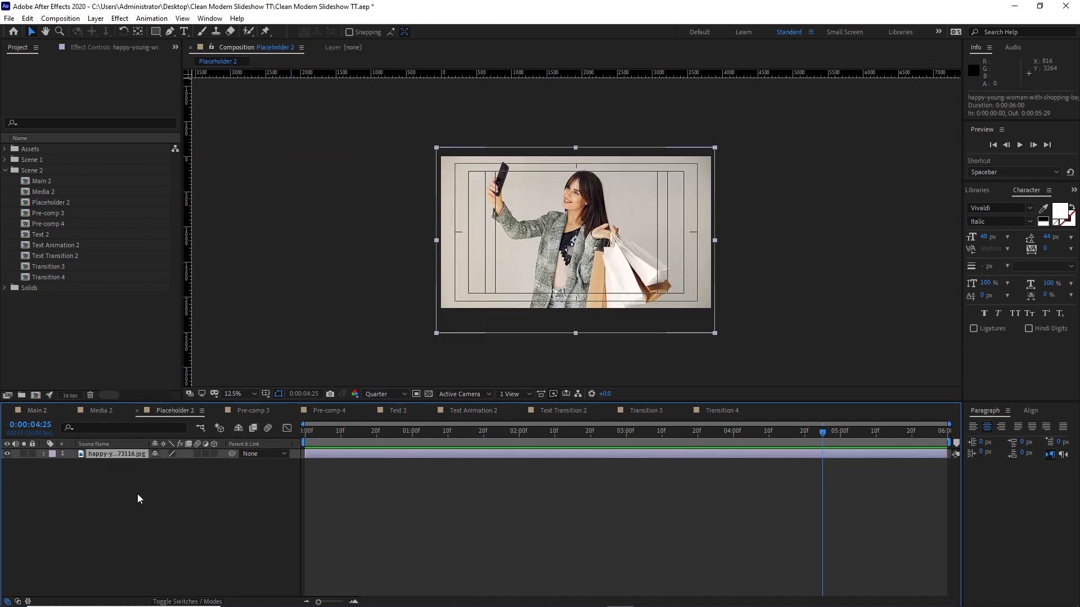
pyautogui.press('Delete')
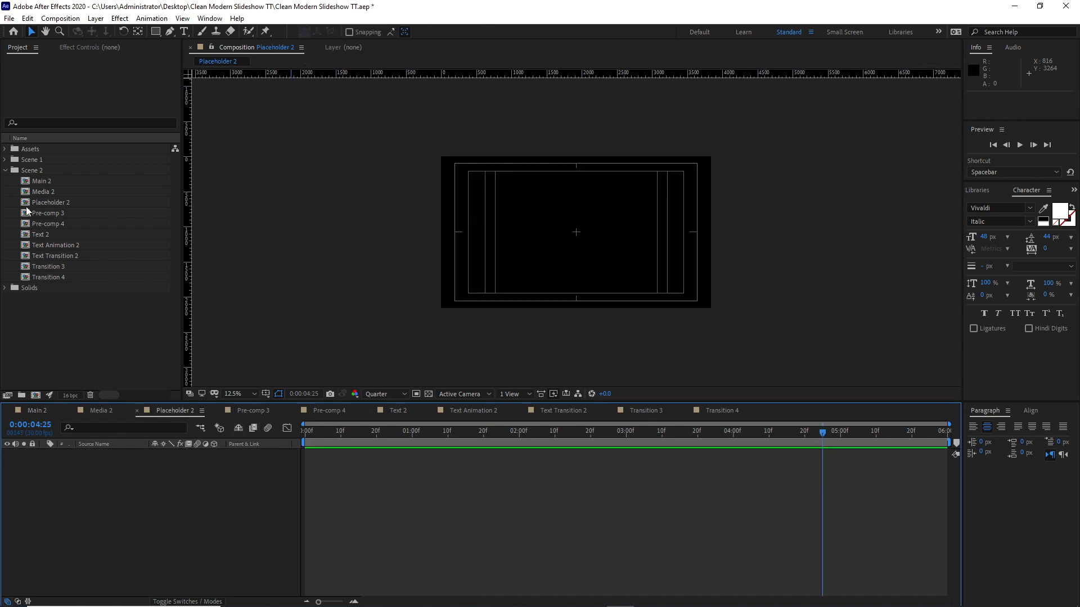
# Add healthy-fashion-person-people-94275.jpg from the Image assets folder to Placeholder 2 and shift it slightly down and left in the frame.
pyautogui.click(5, 149)
pyautogui.click(16, 181)
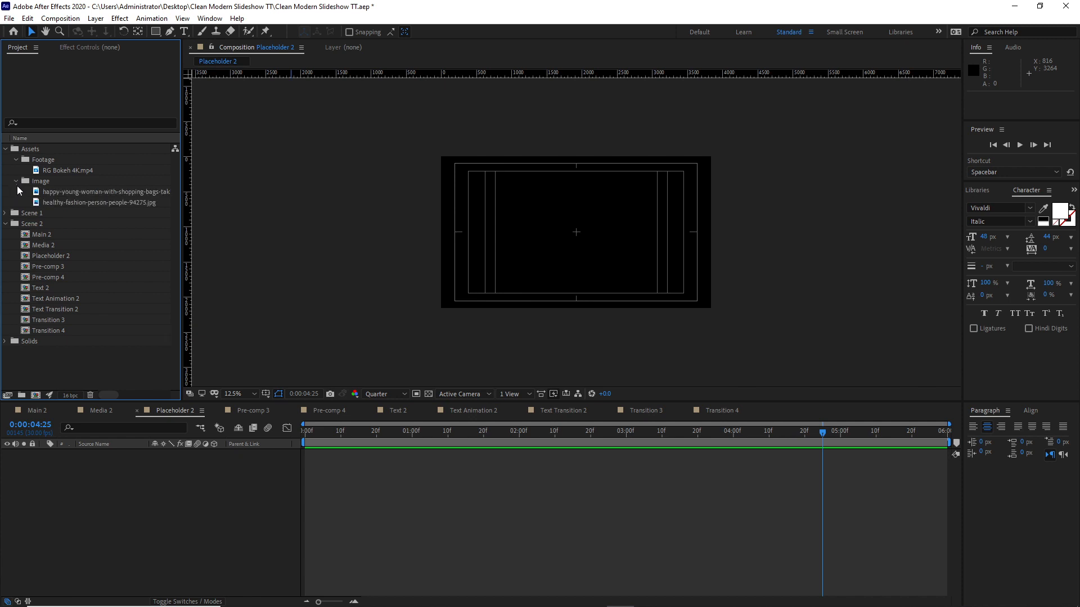
pyautogui.moveTo(56, 203)
pyautogui.mouseDown()
pyautogui.moveTo(42, 393)
pyautogui.moveTo(60, 488)
pyautogui.mouseUp()
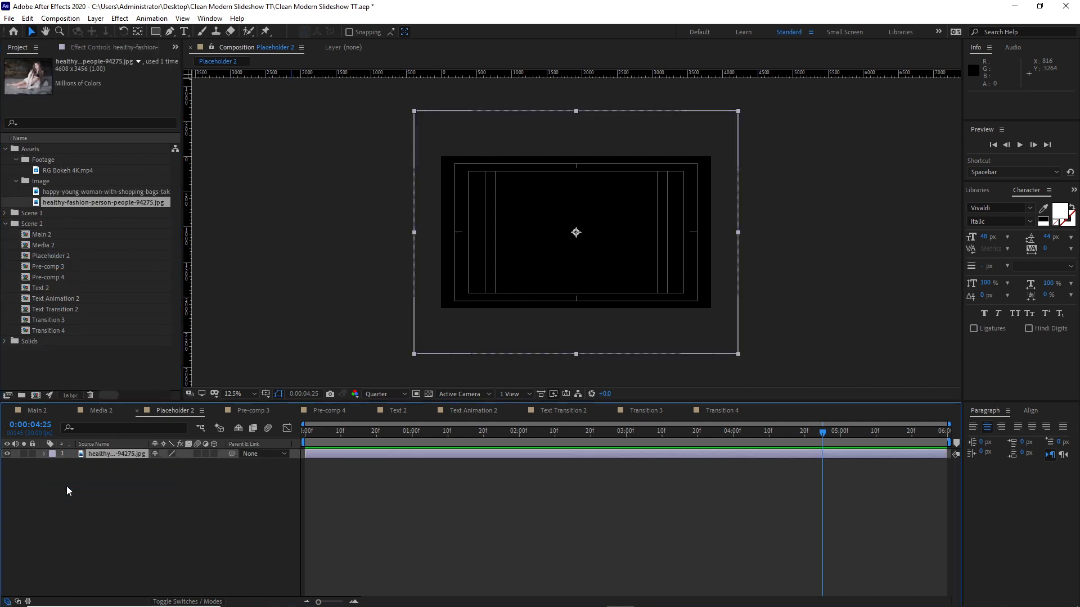
pyautogui.moveTo(494, 335)
pyautogui.mouseDown()
pyautogui.moveTo(497, 354)
pyautogui.moveTo(482, 349)
pyautogui.mouseUp()
pyautogui.hotkey('ctrl', 'shift', 'a')
# Replace the title wording in the Text 2 composition with "Fast Render".
pyautogui.click(419, 412)
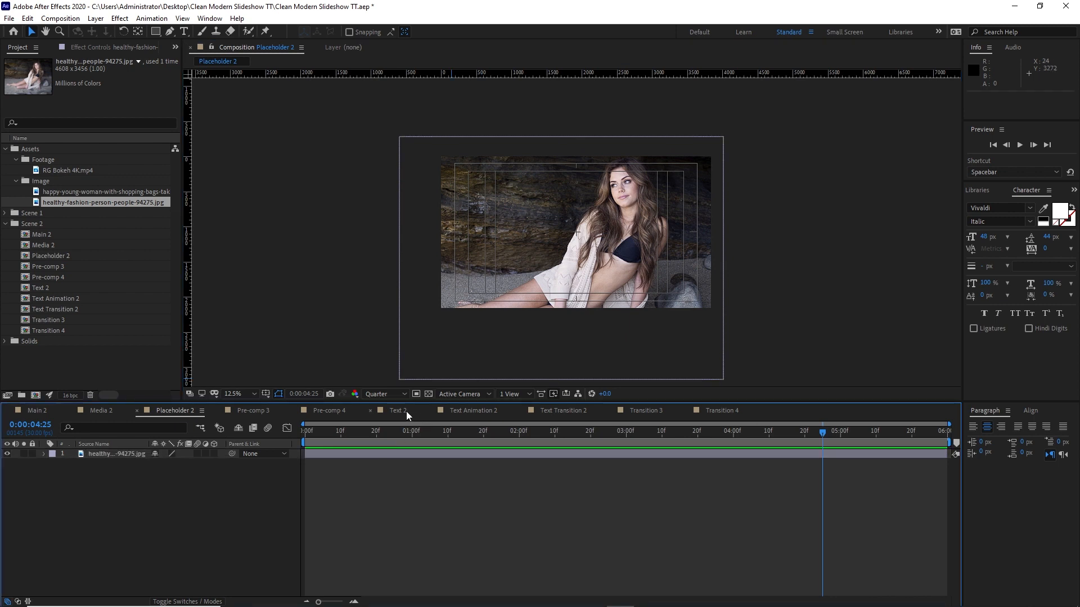
pyautogui.click(406, 411)
pyautogui.click(124, 454)
pyautogui.hotkey('ctrl', 't')
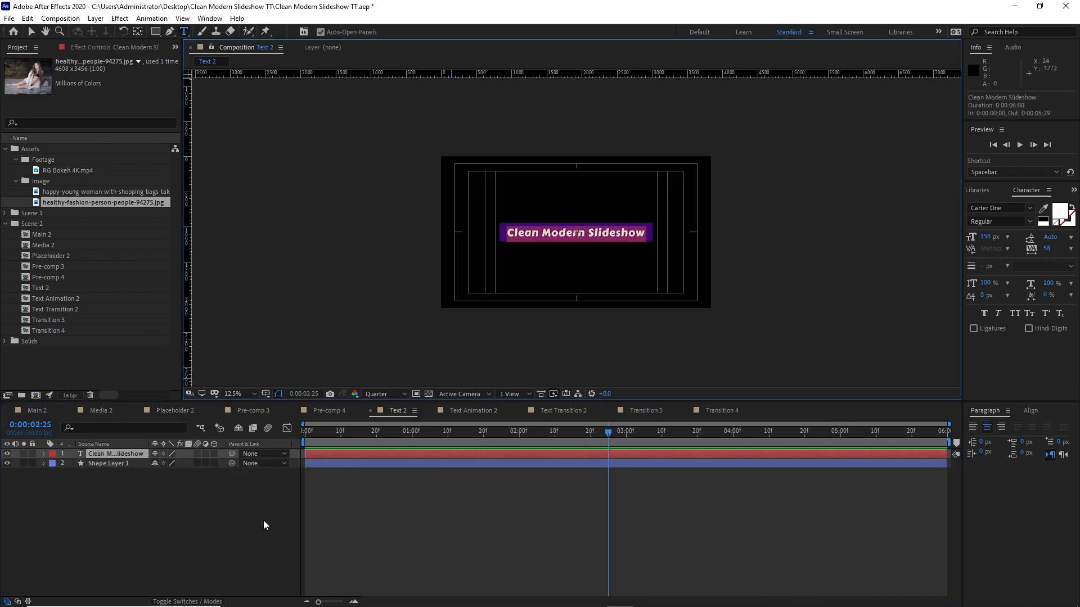
pyautogui.write('Fas')
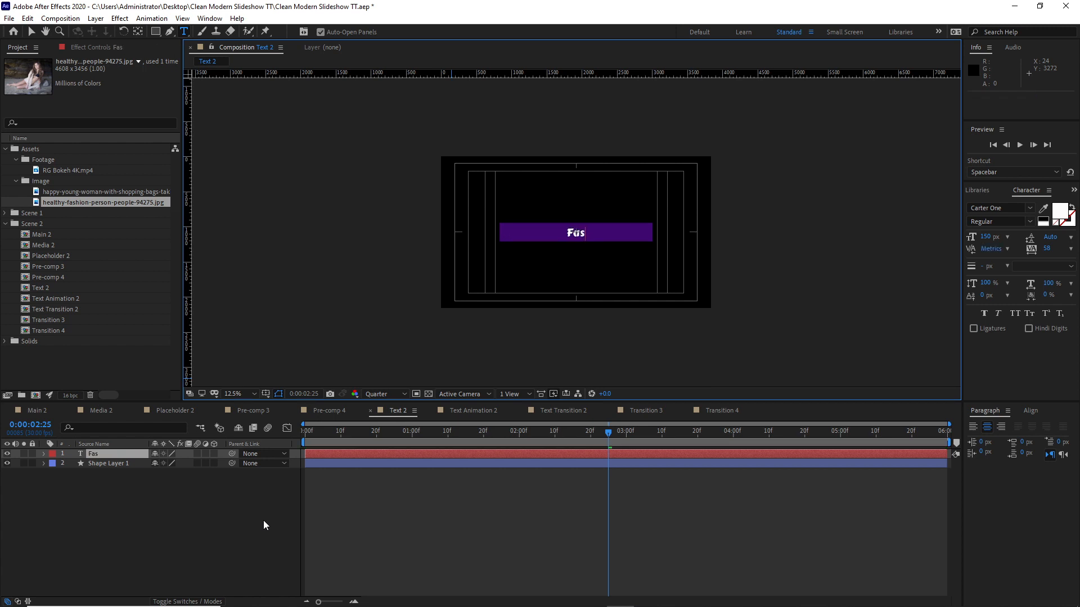
pyautogui.write('t Render')
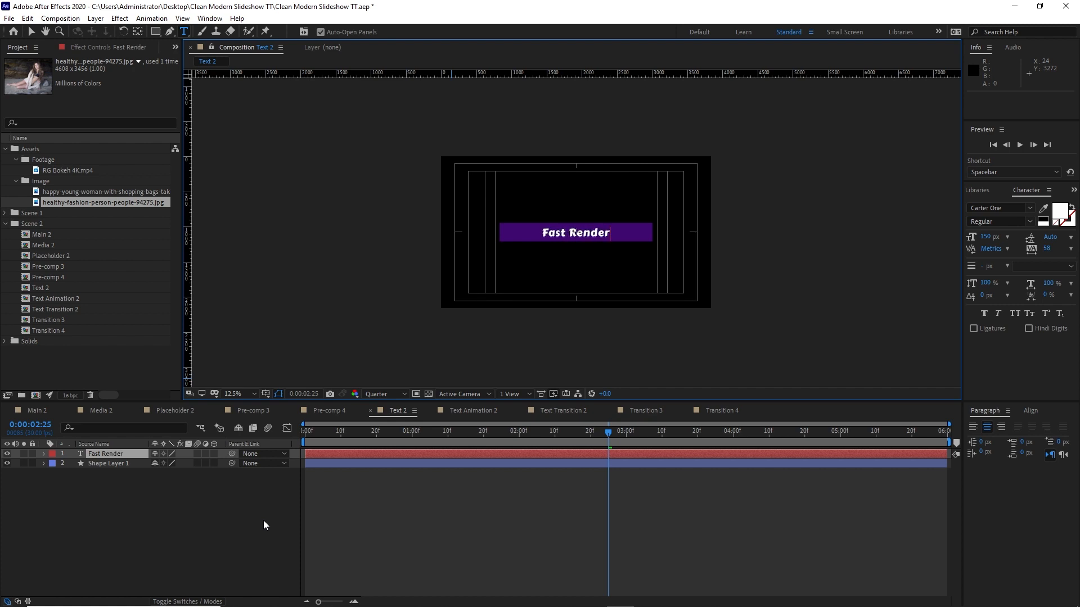
pyautogui.press('Escape')
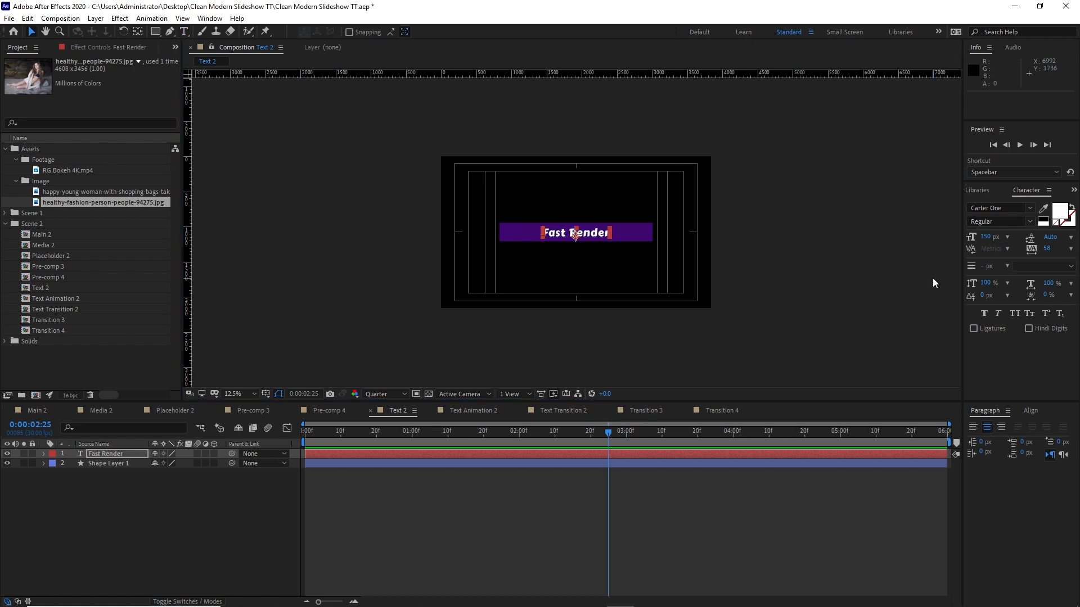
# Set the font size of the Fast Render text to 200 px.
pyautogui.click(982, 239)
pyautogui.write('200')
pyautogui.press('Return')
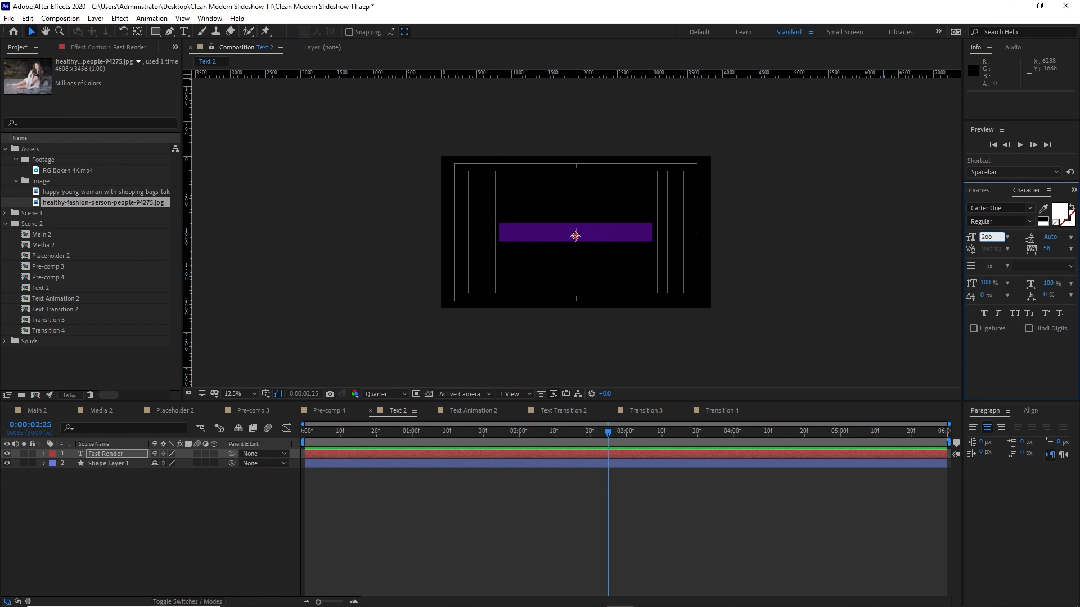
# Scale the purple Shape Layer 1 bar to 64% horizontally, keeping 100% vertically, and collapse the layer.
pyautogui.click(113, 464)
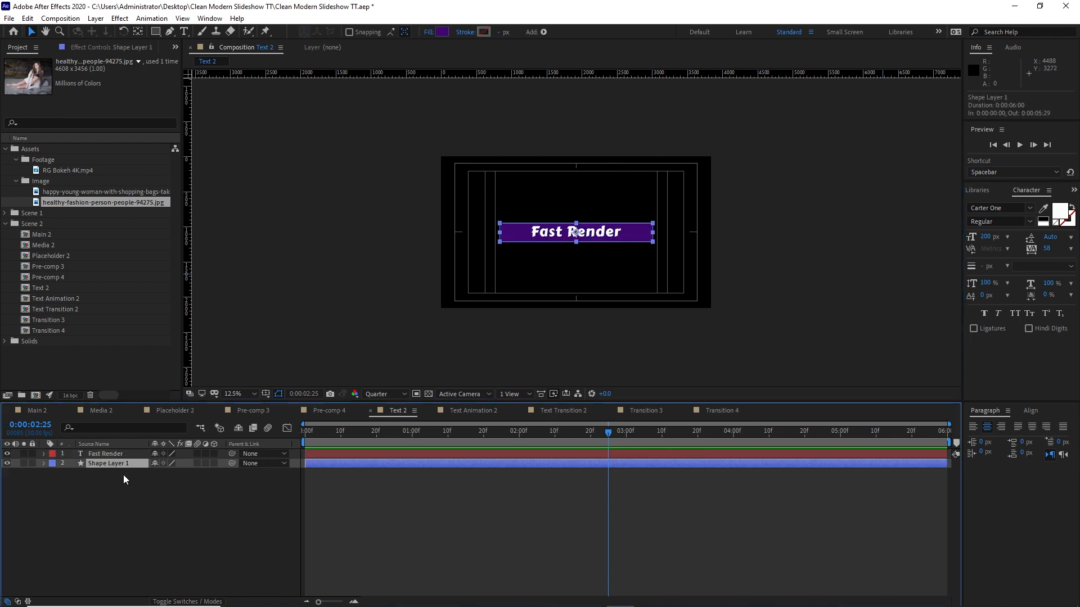
pyautogui.press('s')
pyautogui.click(154, 473)
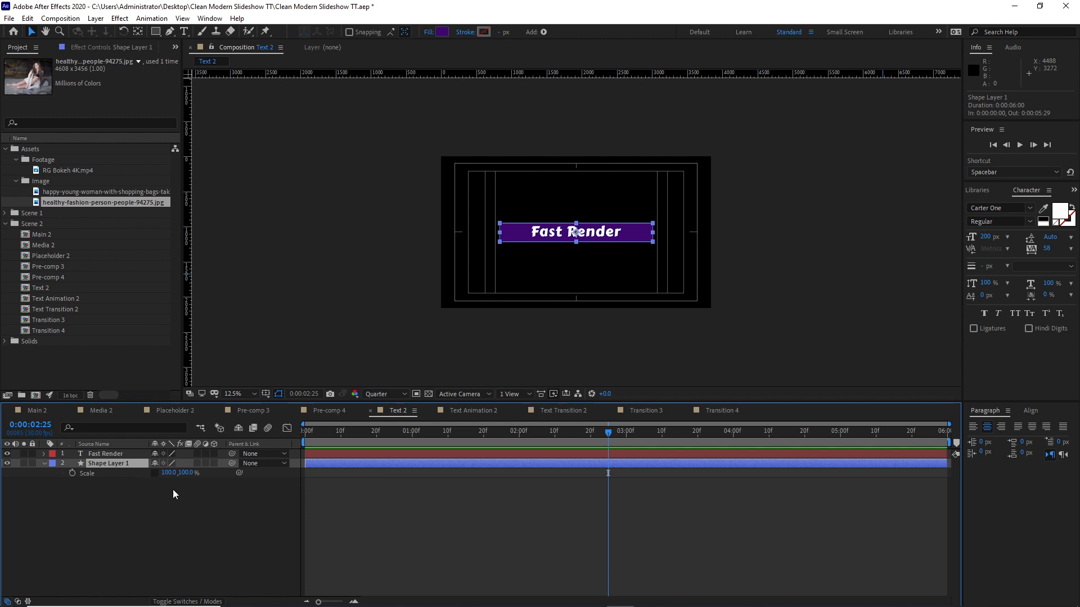
pyautogui.moveTo(165, 474); pyautogui.dragTo(144, 474)
pyautogui.click(174, 515)
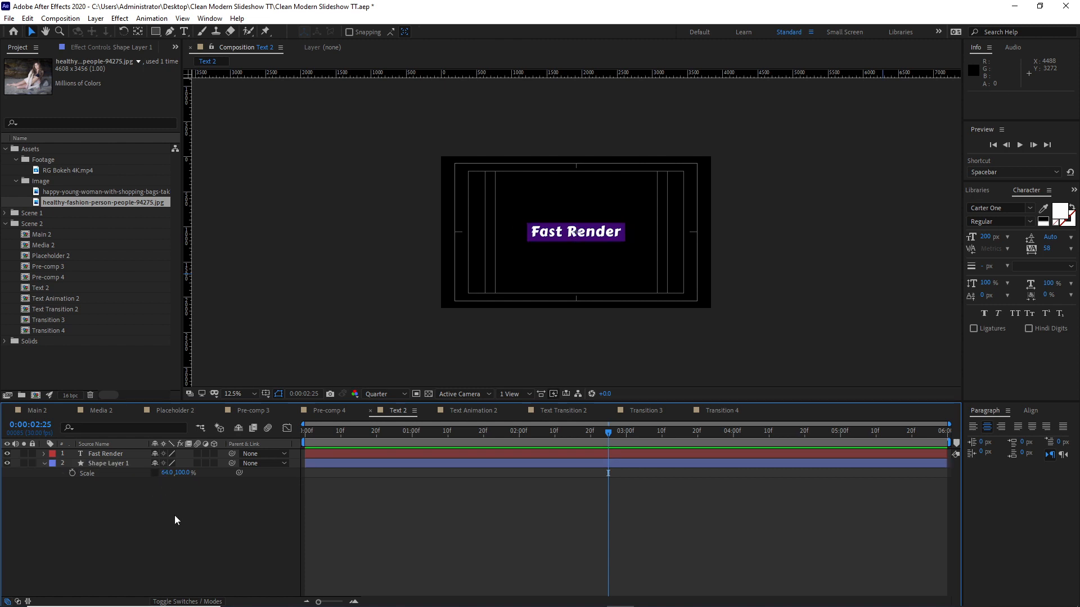
pyautogui.click(43, 464)
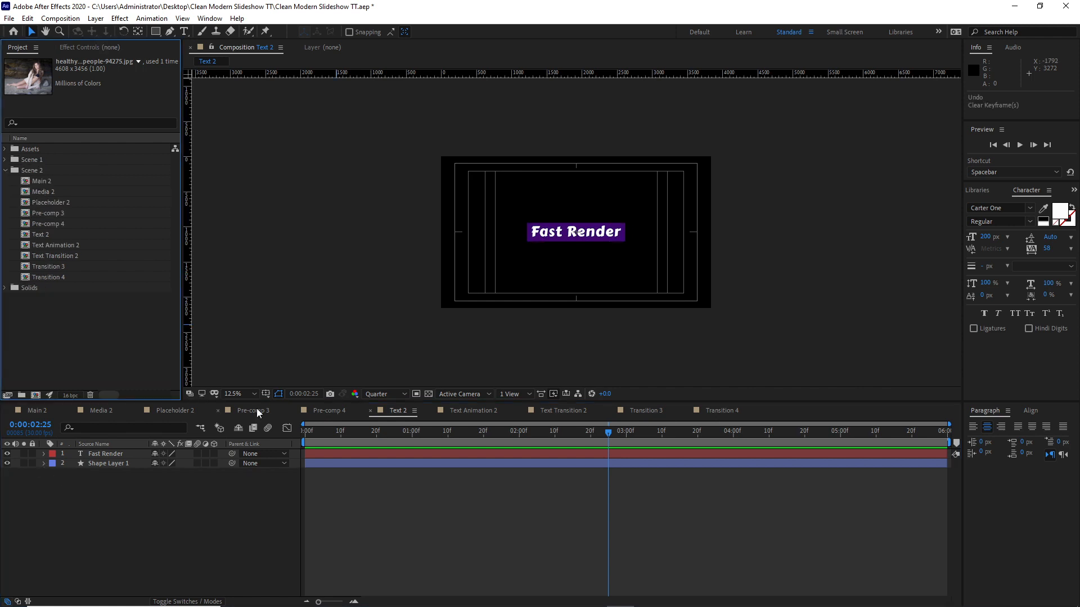
# Delete the lower of the two Shape 1 layers in the Pre-comp 3 composition.
pyautogui.click(257, 409)
pyautogui.hotkey('ctrl', 'a')
pyautogui.press('u')
pyautogui.click(104, 465)
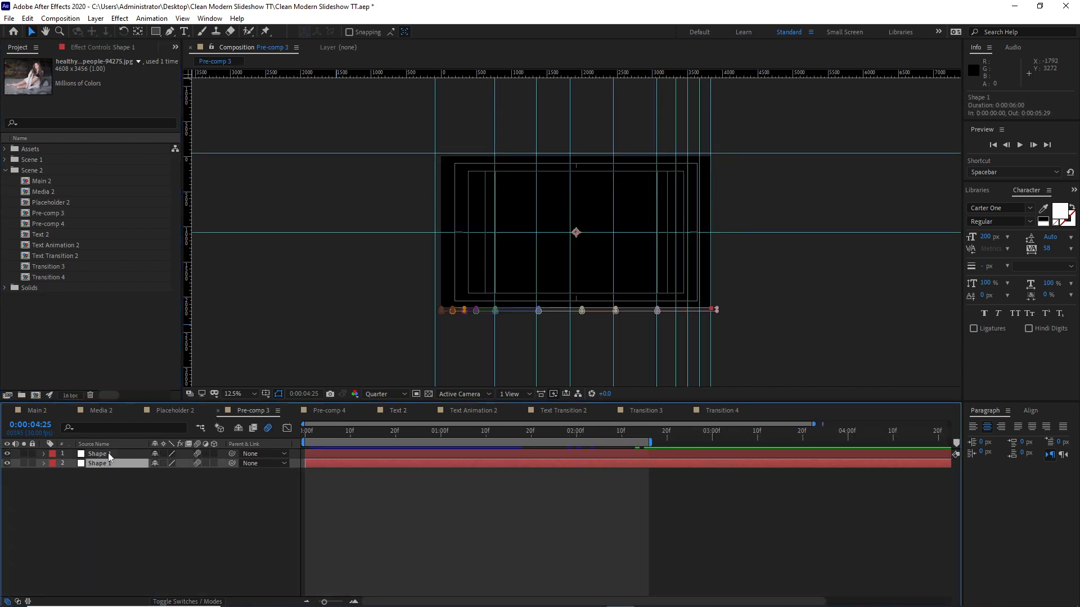
pyautogui.press('Delete')
# Remove all the animated masks and their mask path keyframes from the remaining Shape 1 layer in Pre-comp 3.
pyautogui.click(89, 454)
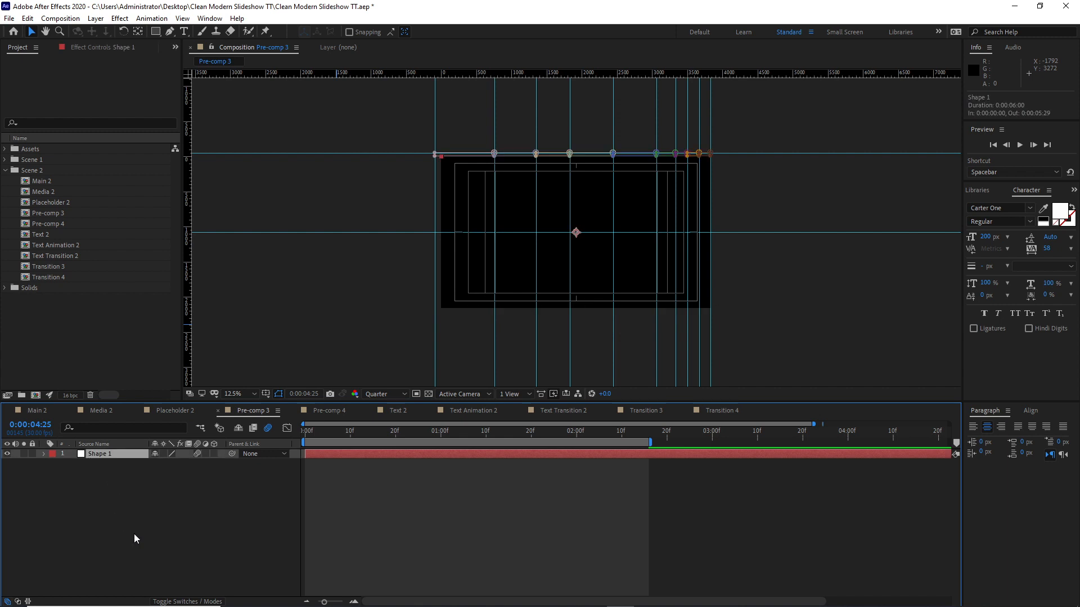
pyautogui.press('u')
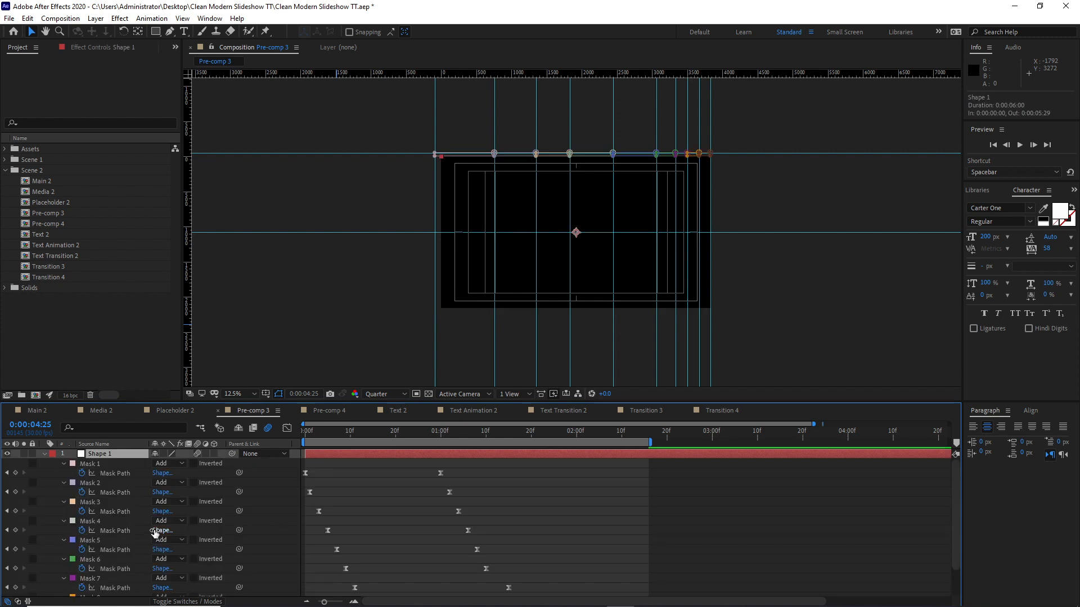
pyautogui.moveTo(55, 467); pyautogui.dragTo(111, 600)
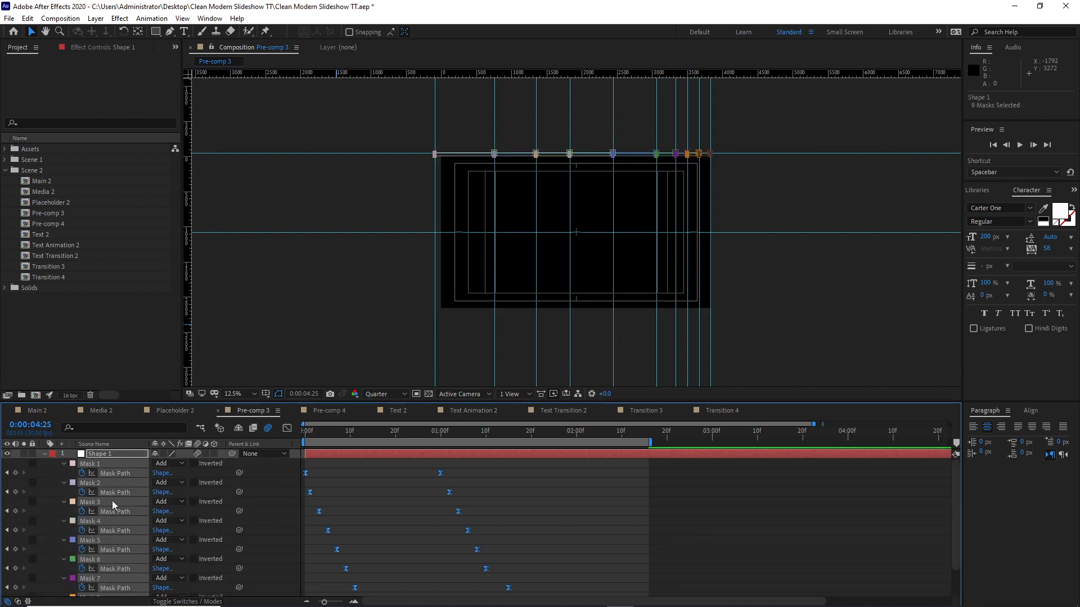
pyautogui.click(27, 18)
pyautogui.click(45, 146)
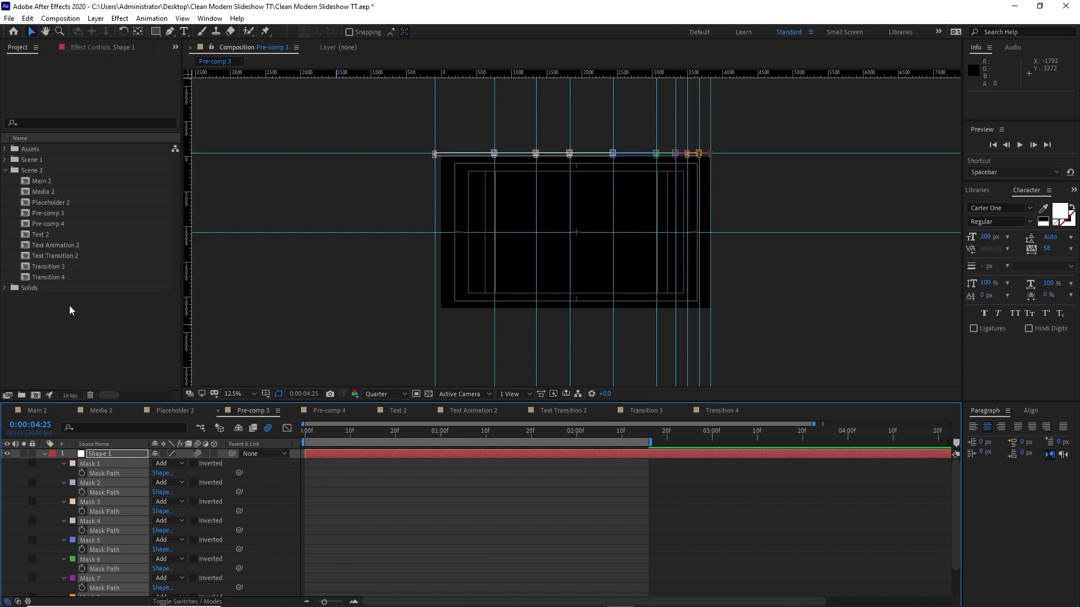
pyautogui.click(27, 18)
pyautogui.click(45, 146)
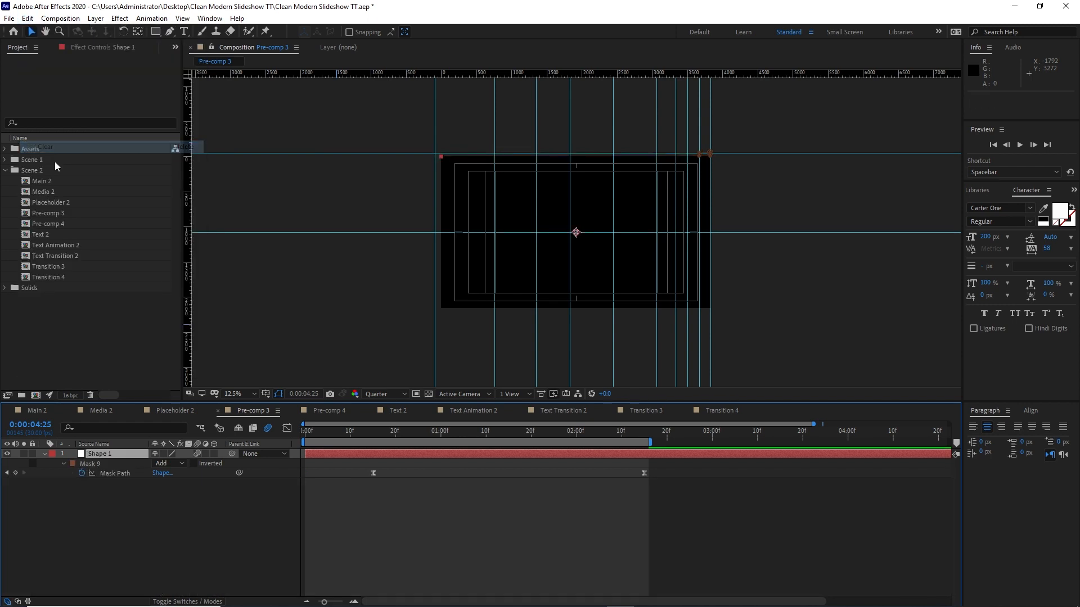
pyautogui.press('Delete')
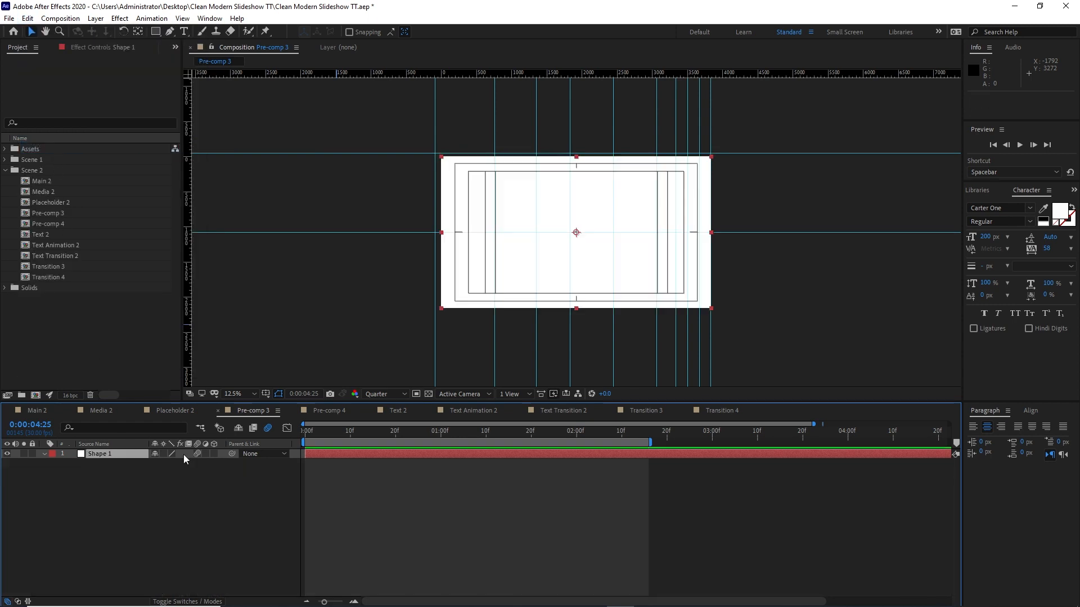
# Replace the old guides with seven unevenly spaced horizontal guides across the frame and one vertical guide just outside each side edge.
pyautogui.click(182, 18)
pyautogui.click(209, 175)
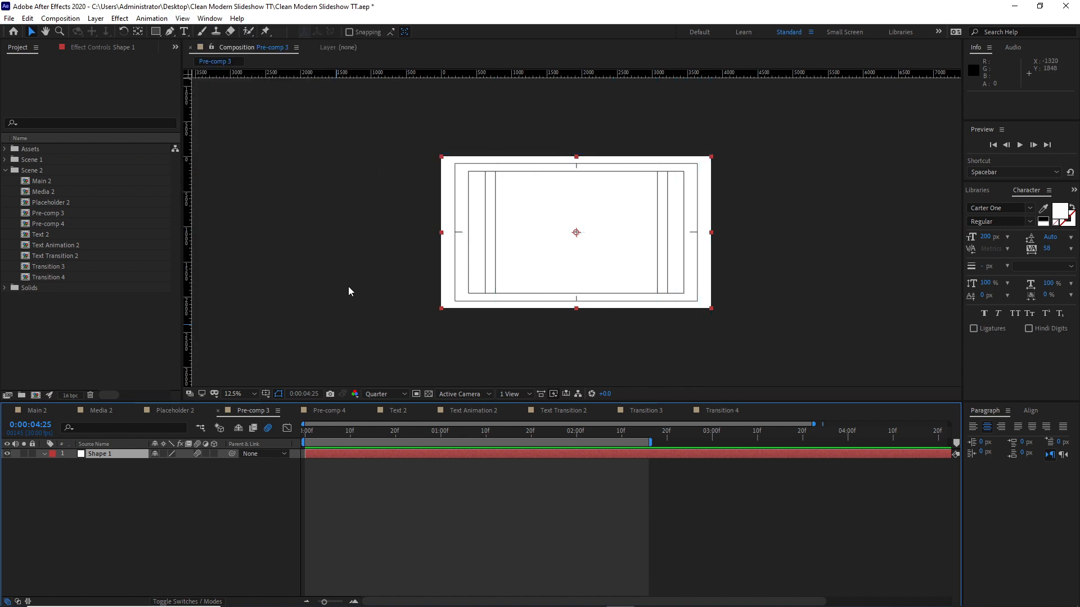
pyautogui.moveTo(432, 75); pyautogui.dragTo(434, 155)
pyautogui.moveTo(426, 74); pyautogui.dragTo(410, 197)
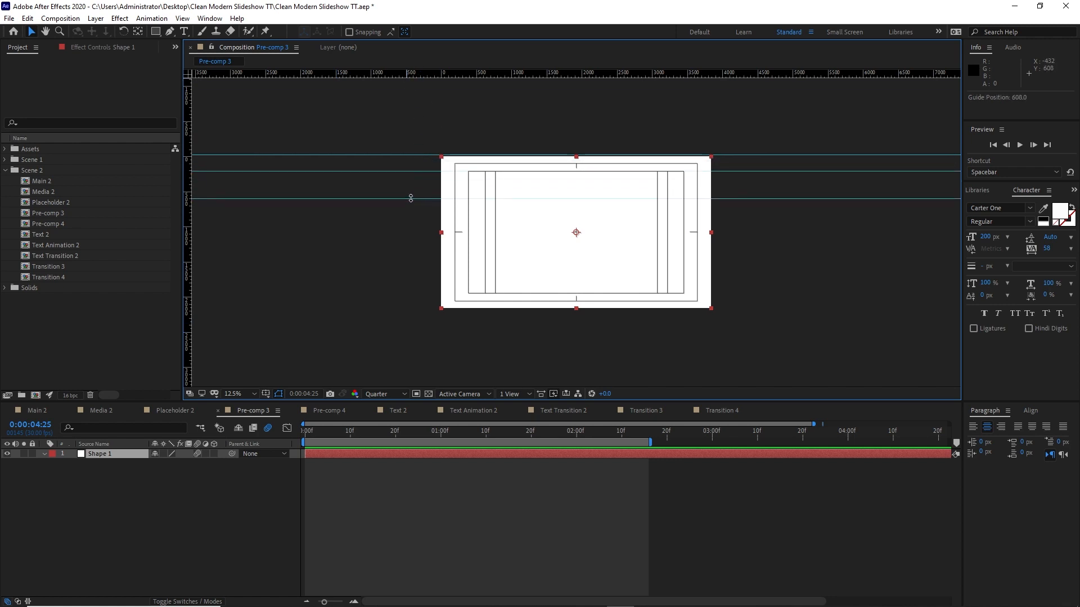
pyautogui.moveTo(402, 75); pyautogui.dragTo(440, 273)
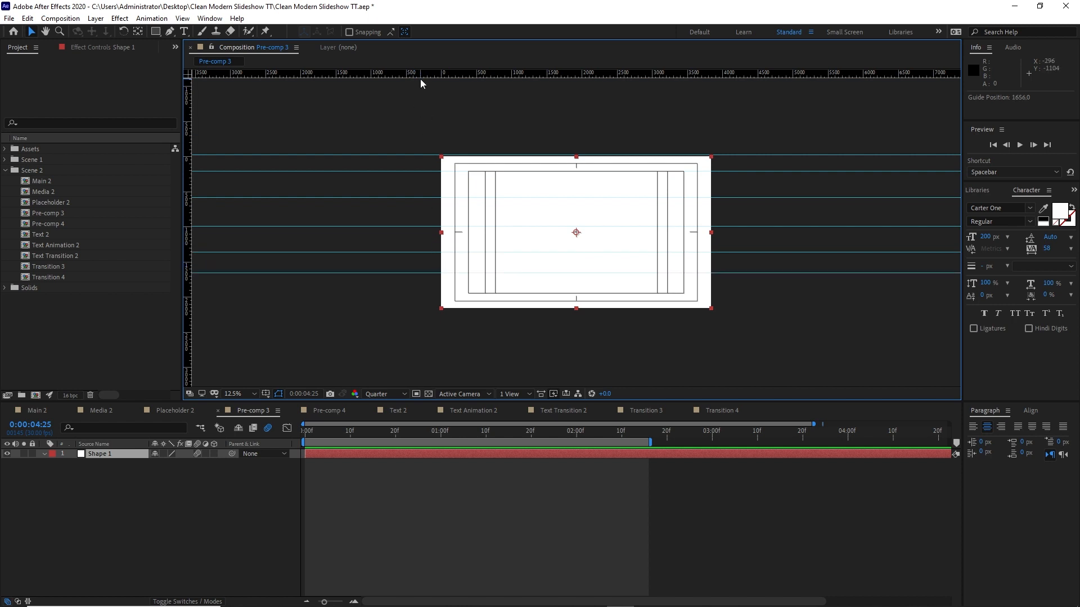
pyautogui.moveTo(420, 74); pyautogui.dragTo(444, 310)
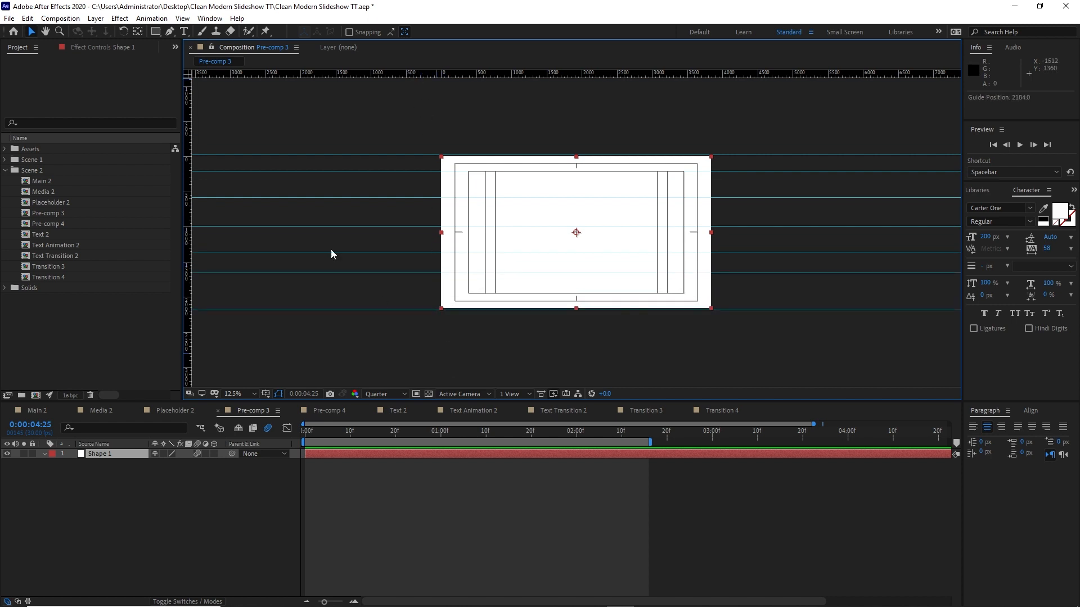
pyautogui.moveTo(193, 162); pyautogui.dragTo(438, 186)
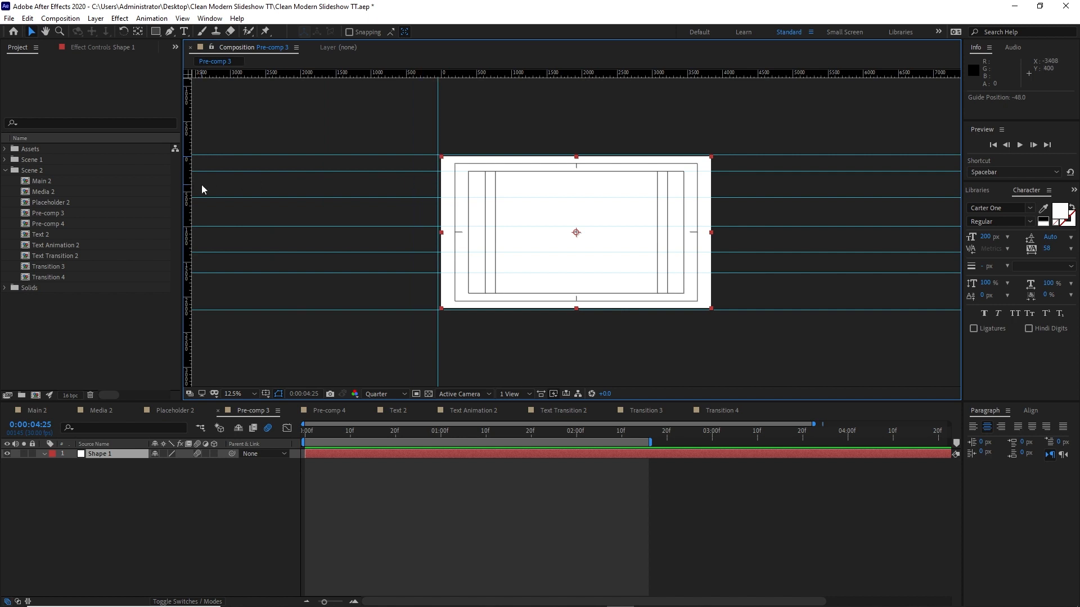
pyautogui.moveTo(190, 185); pyautogui.dragTo(714, 179)
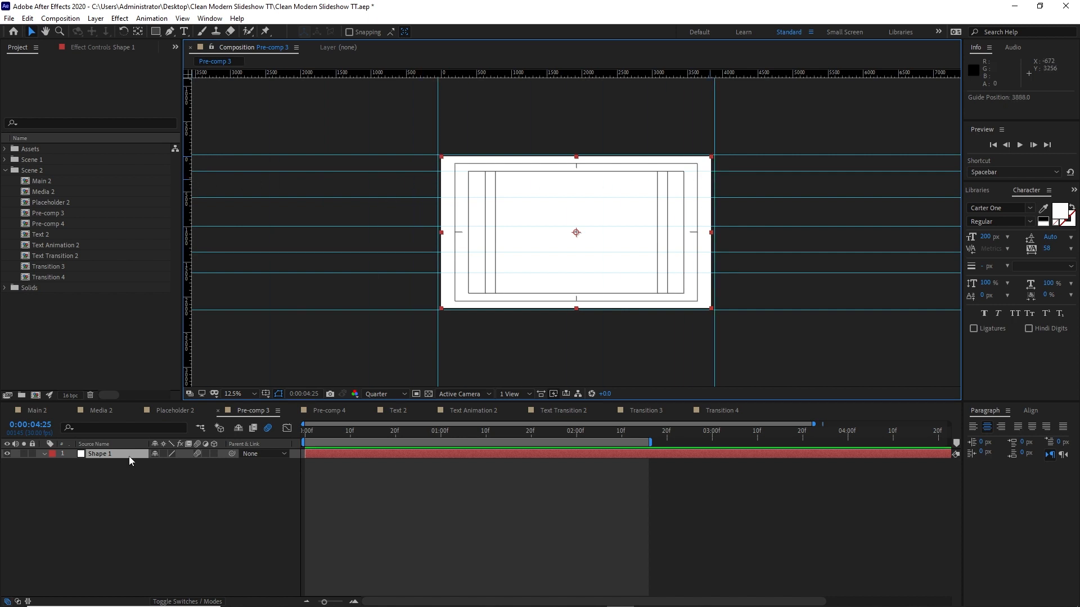
# Draw three full-width rectangular masks on Shape 1, filling the three lowest bands between the horizontal guides.
pyautogui.click(129, 457)
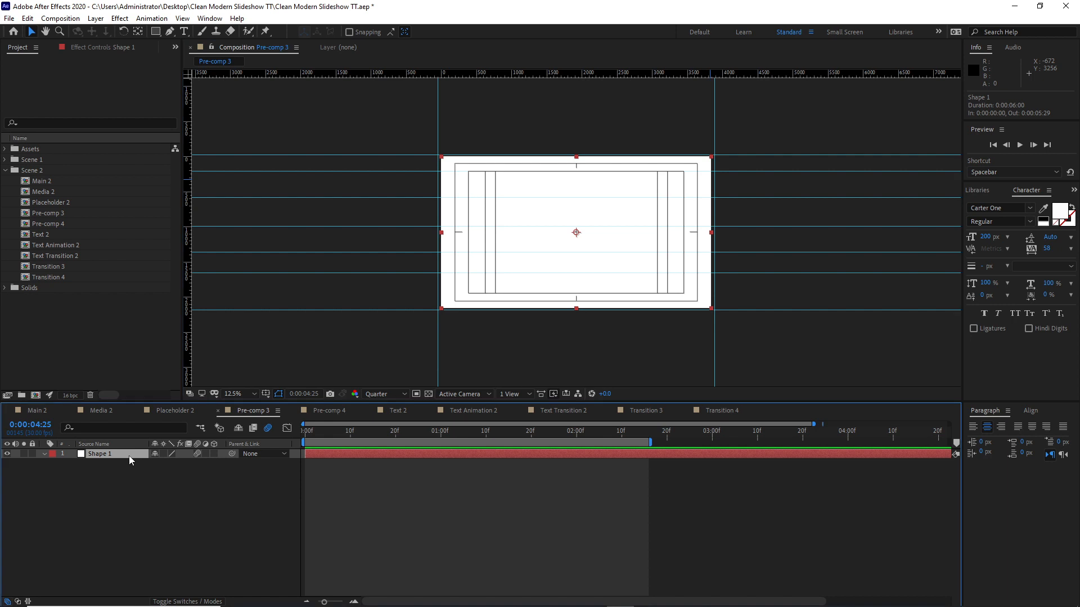
pyautogui.click(156, 32)
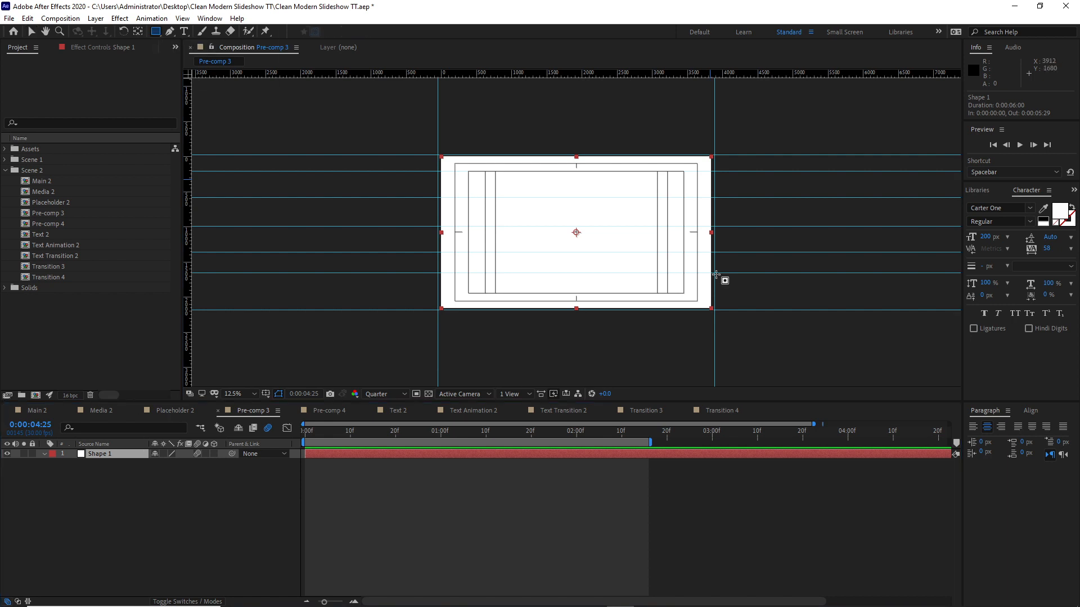
pyautogui.moveTo(714, 272); pyautogui.dragTo(431, 311)
pyautogui.click(90, 454)
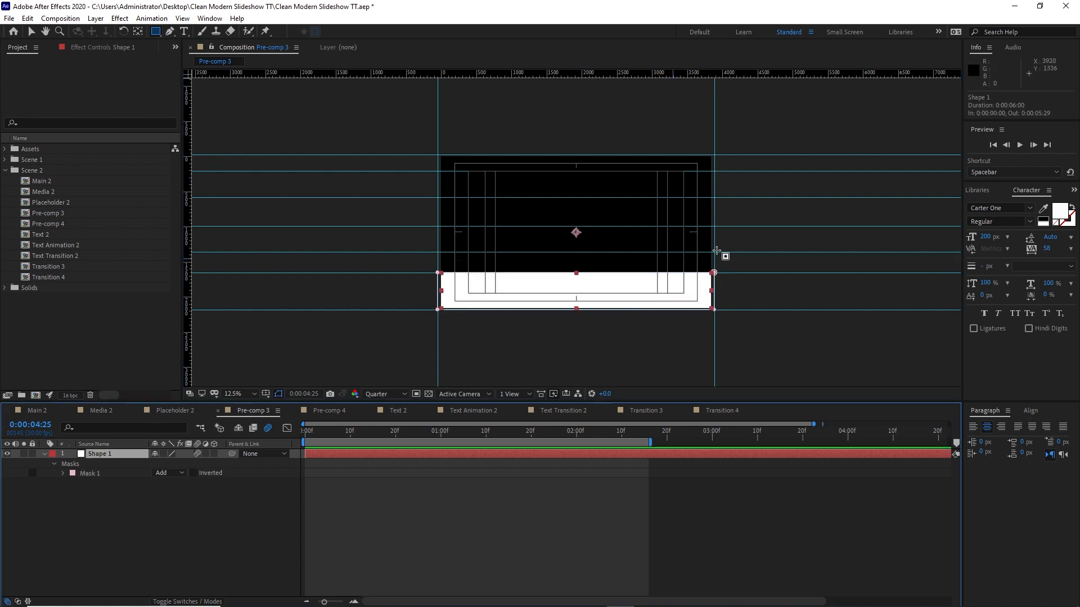
pyautogui.moveTo(714, 253); pyautogui.dragTo(438, 281)
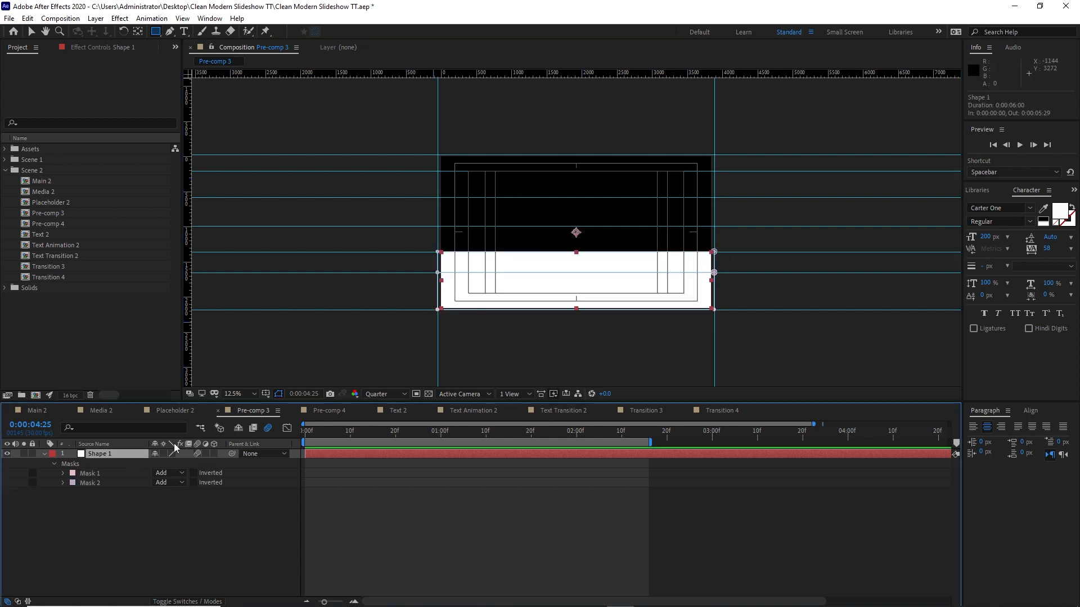
pyautogui.moveTo(712, 226); pyautogui.dragTo(438, 253)
pyautogui.moveTo(714, 196); pyautogui.dragTo(429, 226)
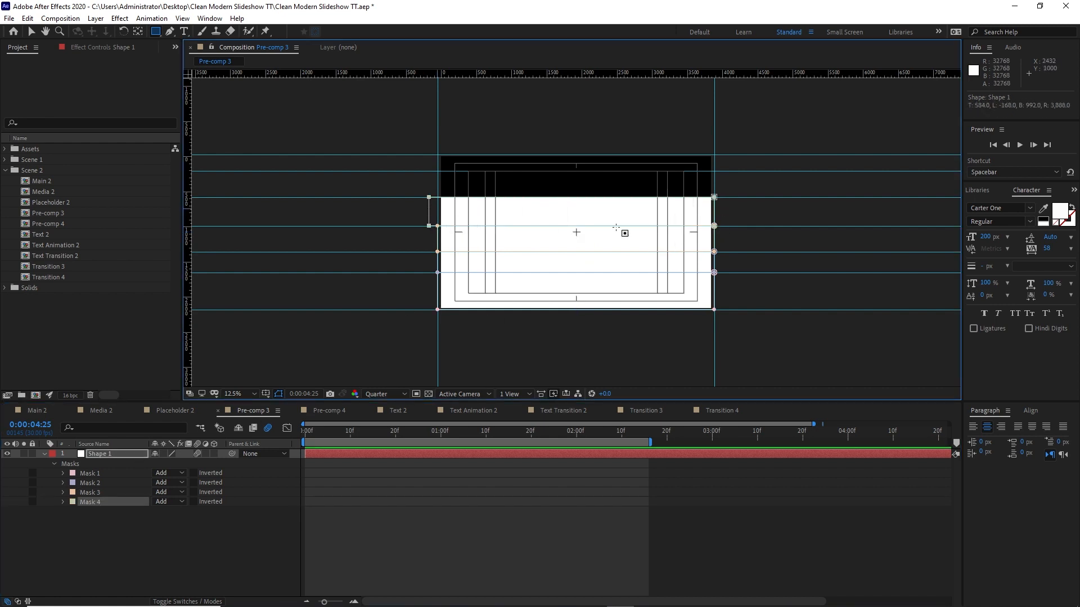
pyautogui.click(27, 18)
pyautogui.click(40, 26)
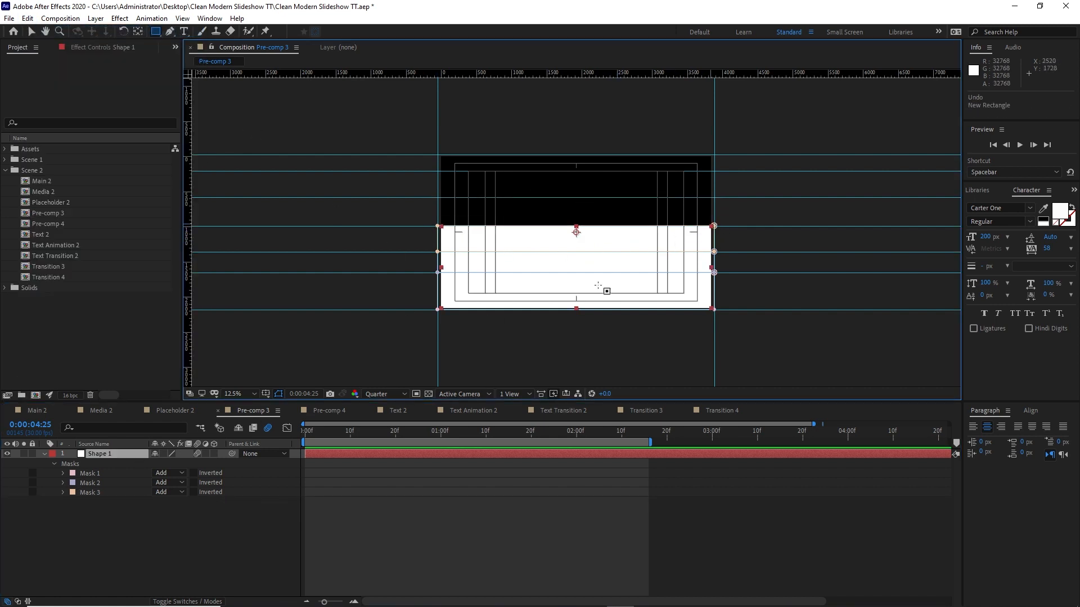
# Draw two more full-width rectangular masks on Shape 1 in the fourth and fifth guide bands from the bottom.
pyautogui.moveTo(713, 197); pyautogui.dragTo(443, 200)
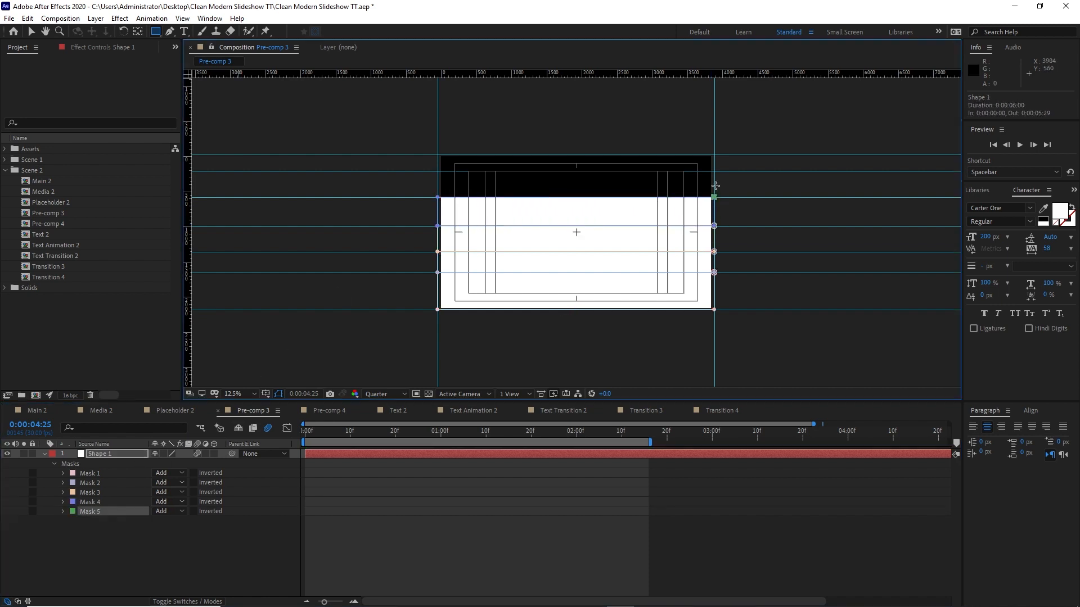
pyautogui.moveTo(713, 197); pyautogui.dragTo(438, 171)
pyautogui.click(137, 453)
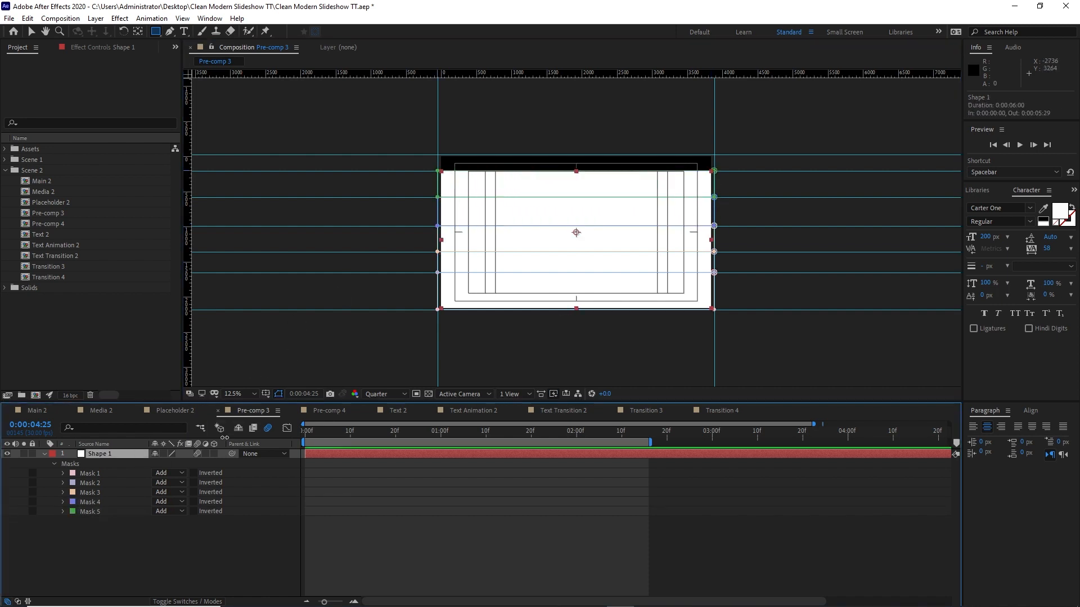
# Draw a full-width rectangular mask in the uppermost guide band and keyframe Mask Path on all six Shape 1 masks at 0:00:00:00.
pyautogui.moveTo(714, 170); pyautogui.dragTo(437, 154)
pyautogui.moveTo(46, 471); pyautogui.dragTo(86, 535)
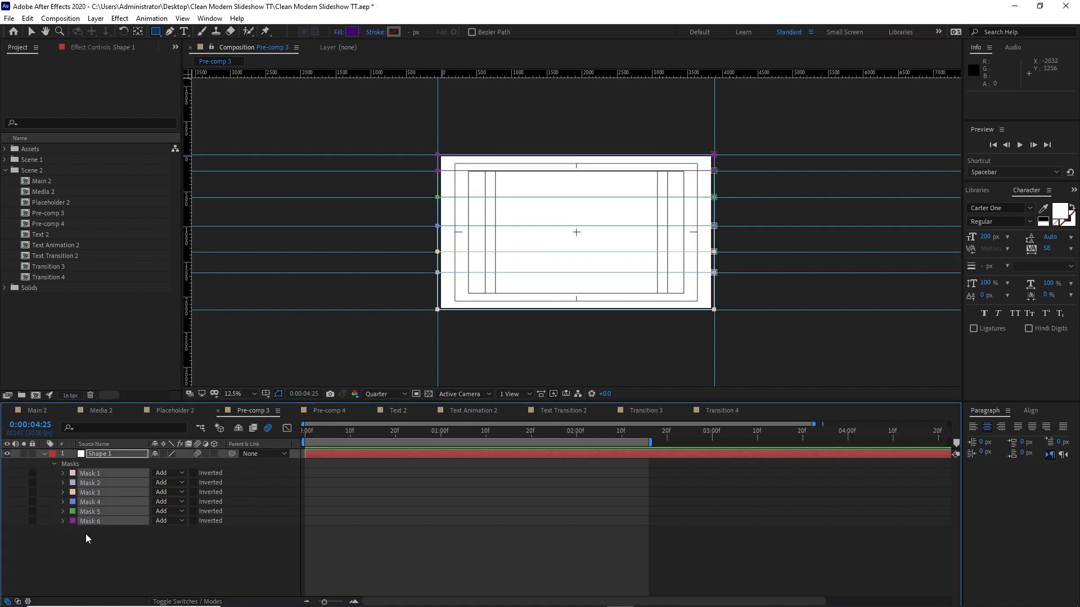
pyautogui.click(63, 475)
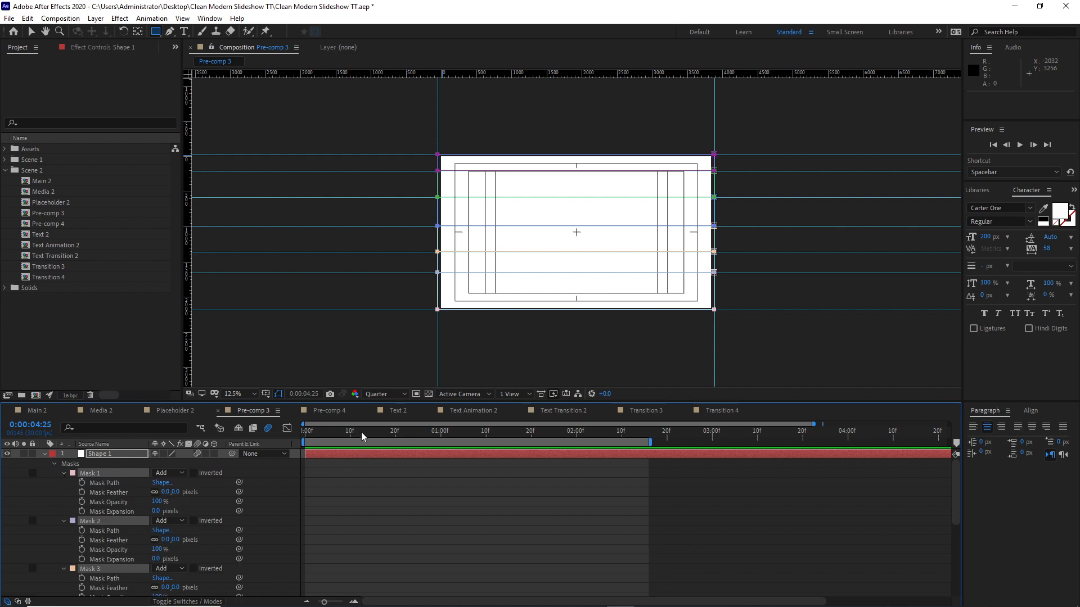
pyautogui.moveTo(361, 432); pyautogui.dragTo(305, 432)
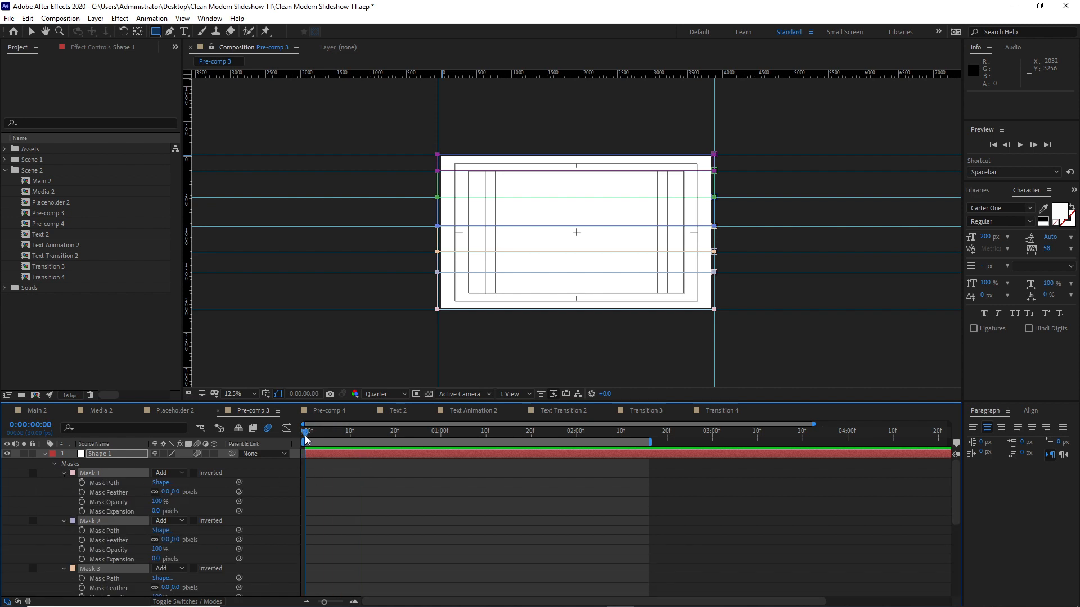
pyautogui.click(83, 483)
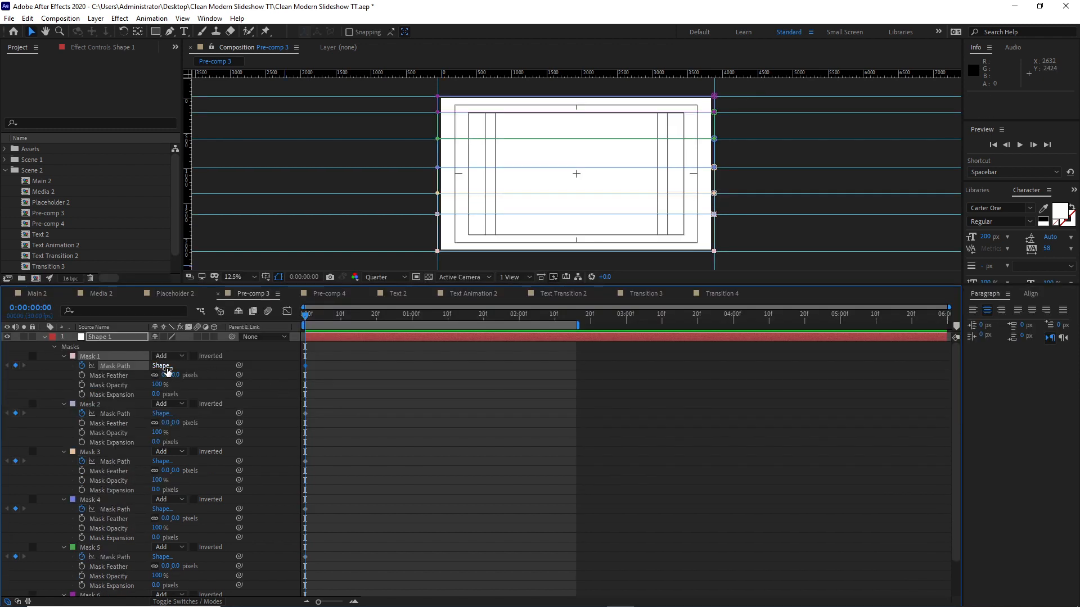
# Set the left edge of Mask 1 and Mask 2 to 3850 px in their first mask path keyframes.
pyautogui.click(162, 366)
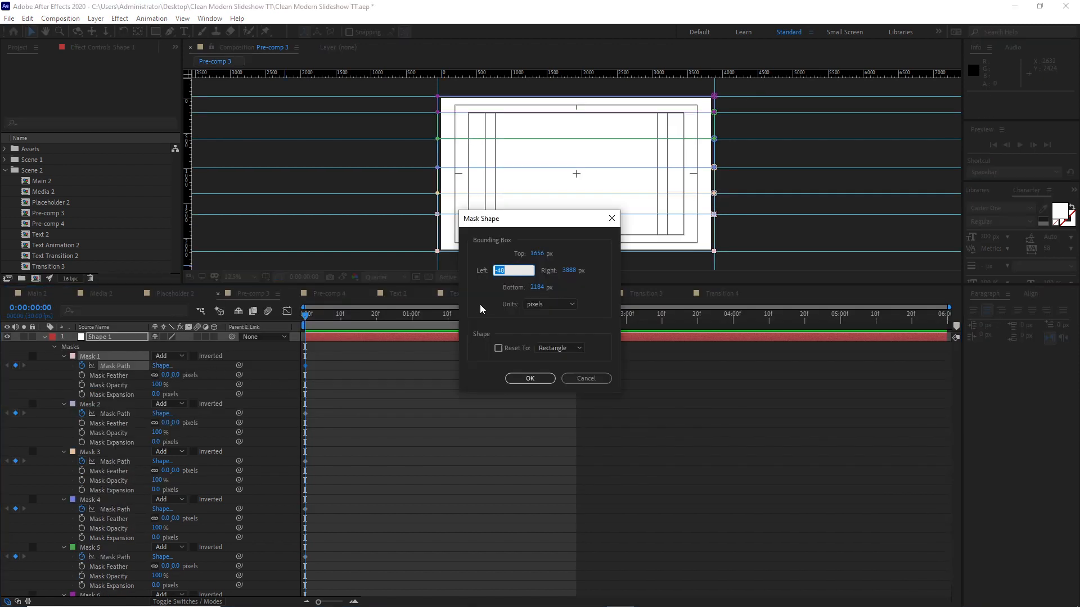
pyautogui.write('3850')
pyautogui.click(530, 378)
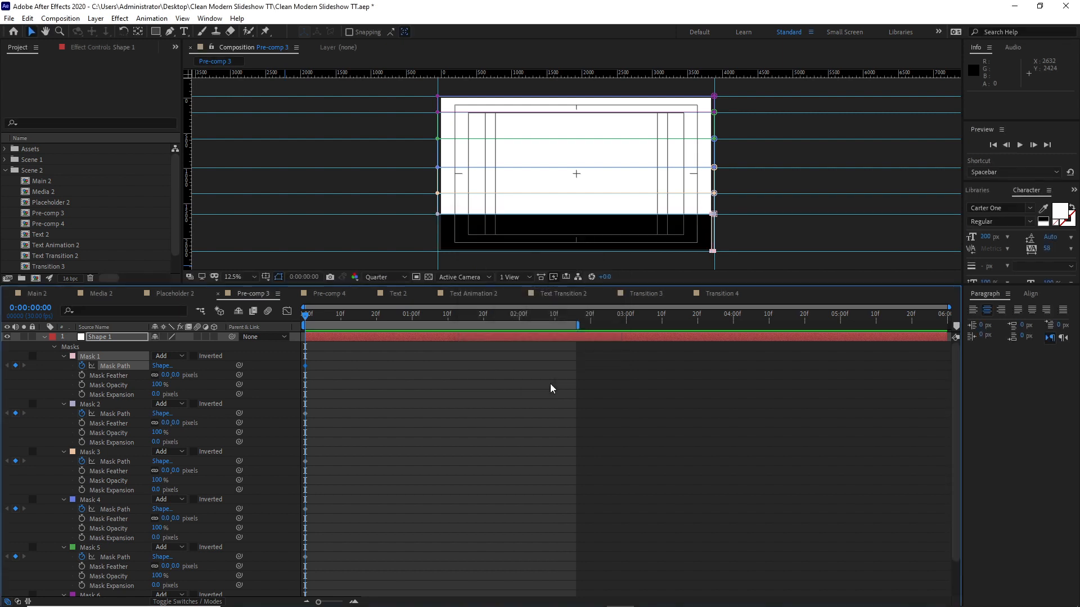
pyautogui.click(159, 414)
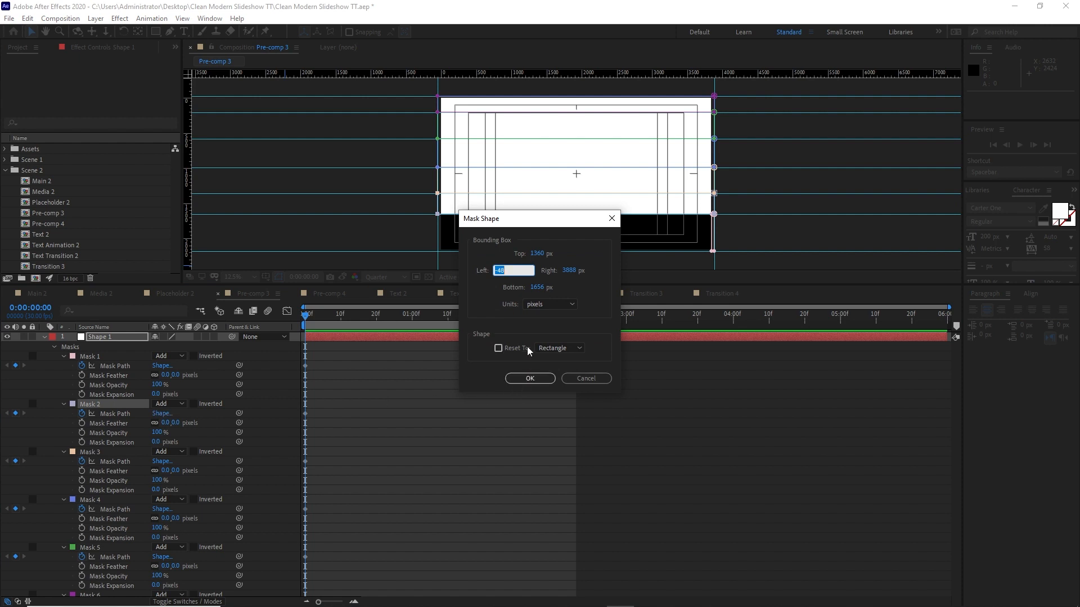
pyautogui.write('3850')
pyautogui.click(527, 379)
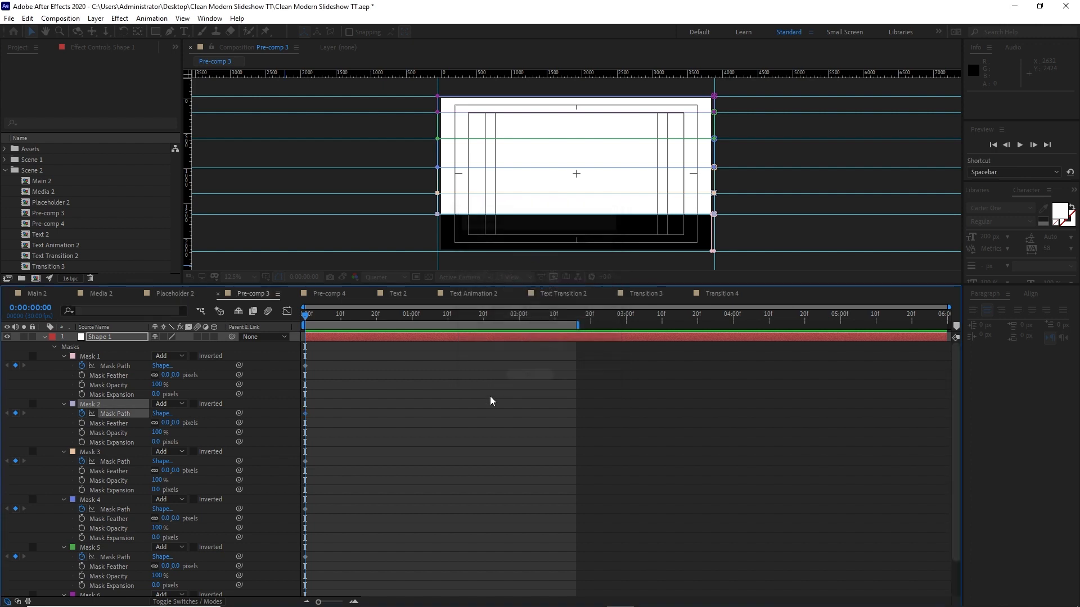
# Set the left edge of Mask 3 and Mask 4 to 3850 px in their first mask path keyframes.
pyautogui.click(160, 462)
pyautogui.write('3850')
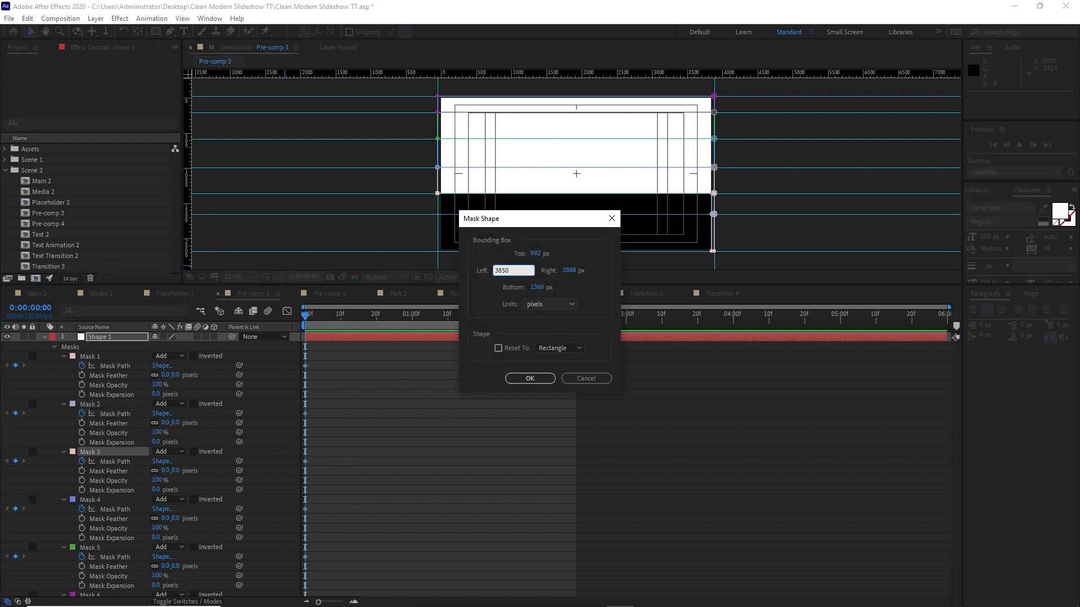
pyautogui.click(529, 378)
pyautogui.click(161, 509)
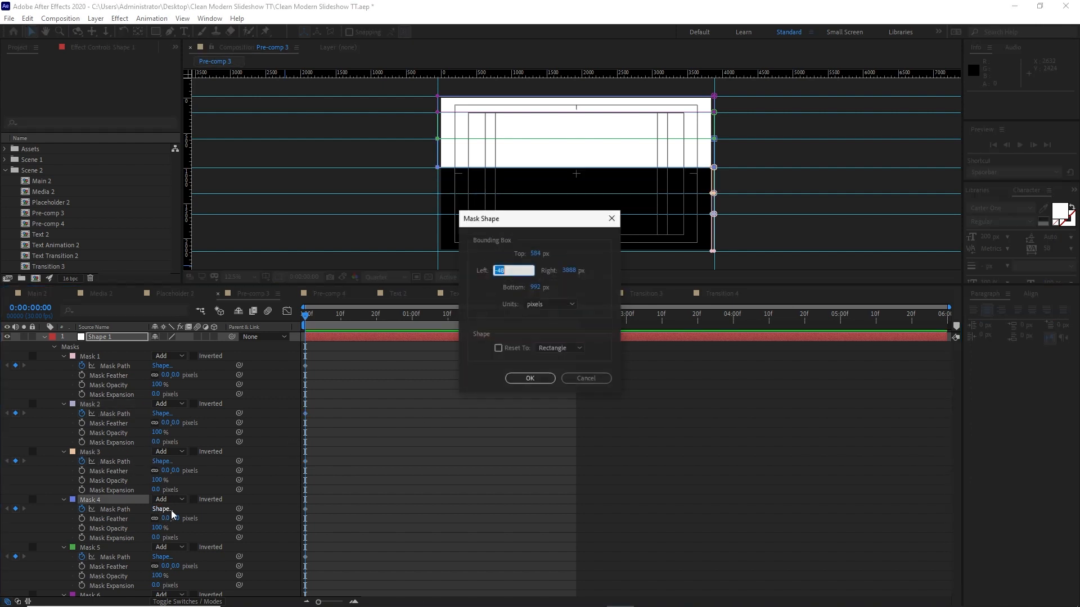
pyautogui.write('3850')
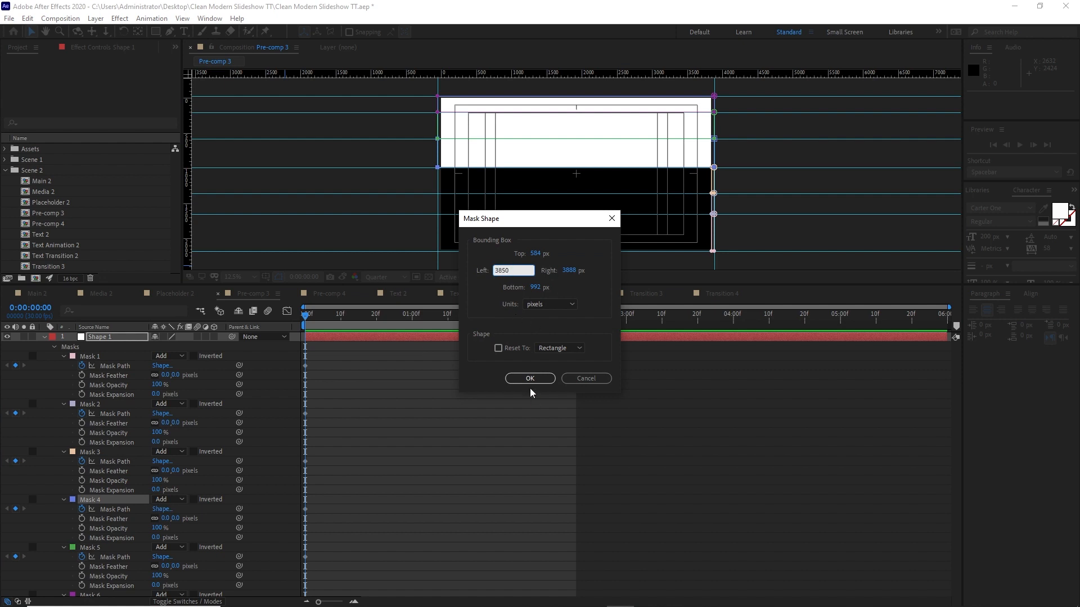
pyautogui.click(530, 378)
# Set the left edge of Mask 5 and Mask 6 to 3850 px in their first mask path keyframes.
pyautogui.click(162, 556)
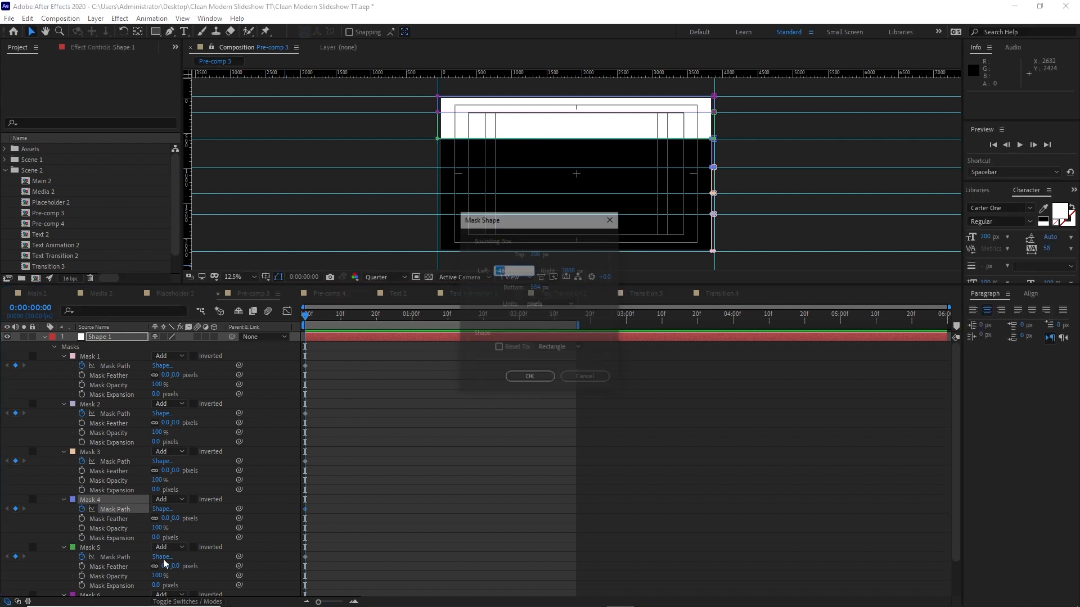
pyautogui.write('385')
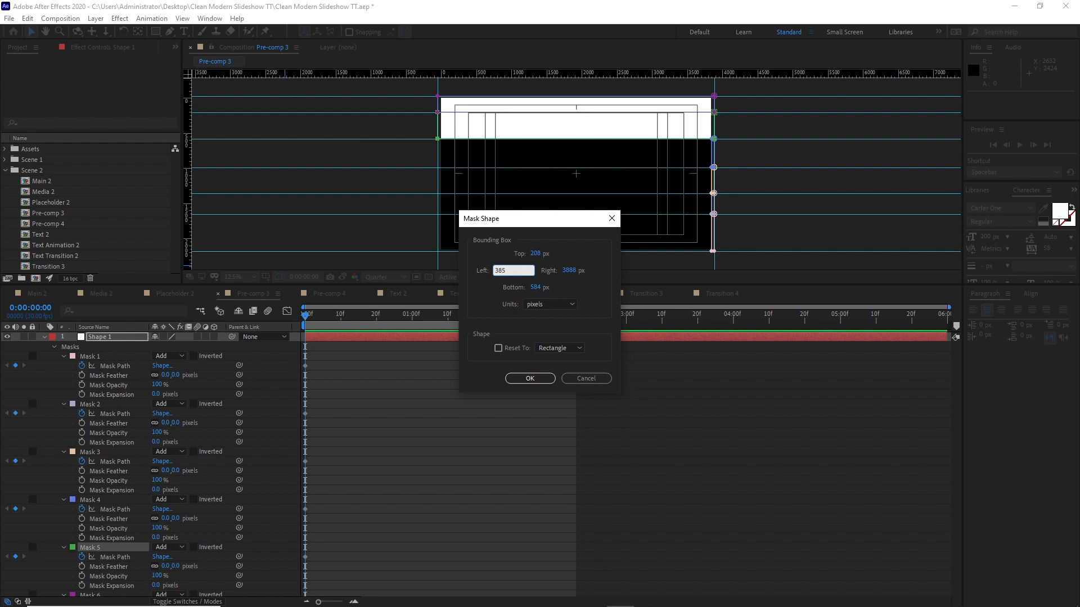
pyautogui.write('0')
pyautogui.click(530, 378)
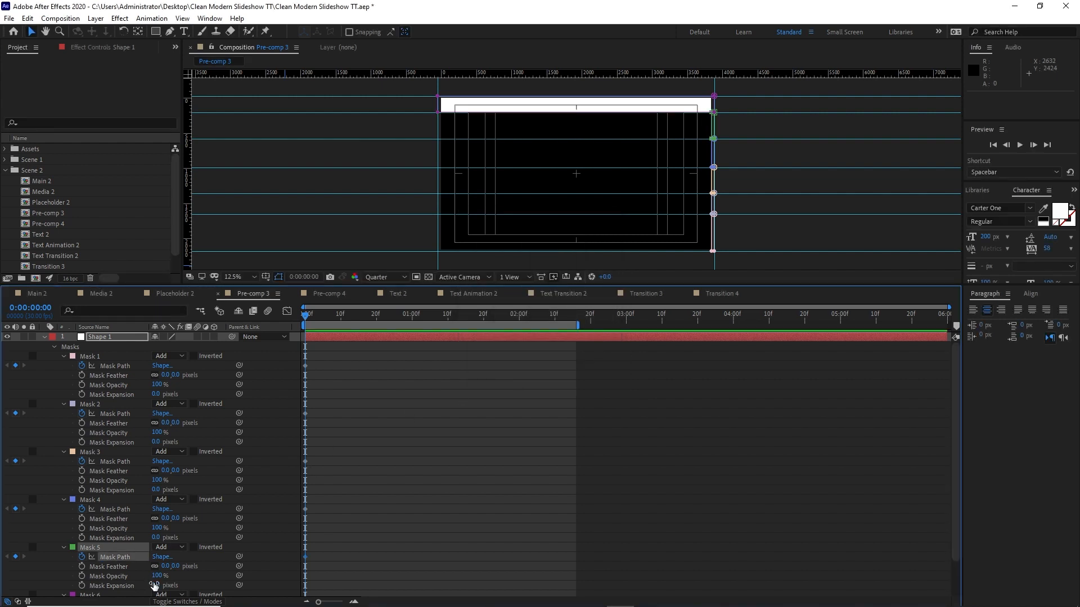
pyautogui.scroll(-2, 118, 552)
pyautogui.click(112, 555)
pyautogui.click(162, 563)
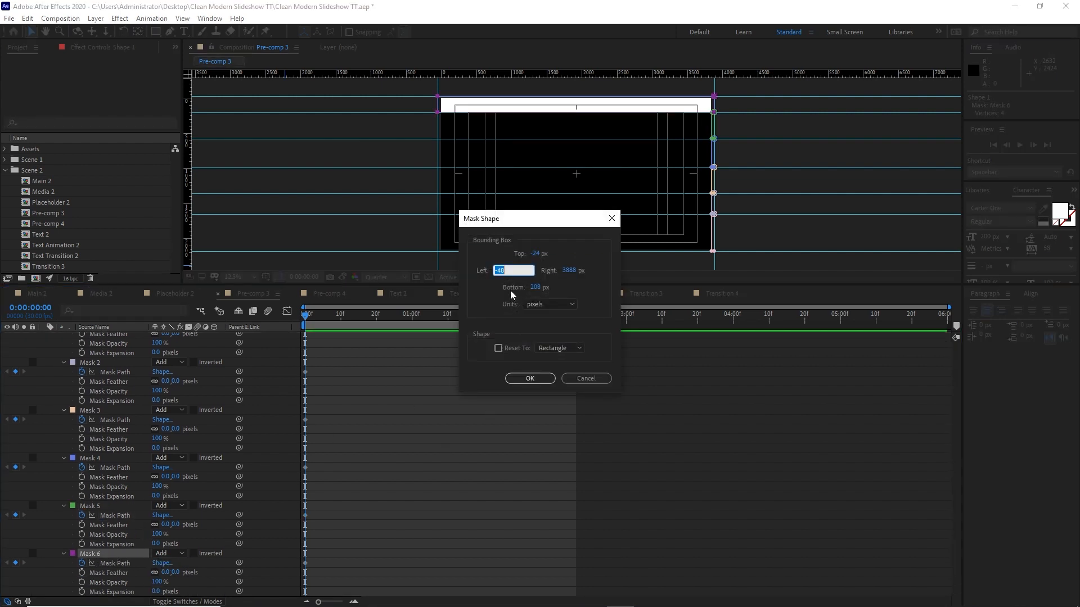
pyautogui.write('3850')
pyautogui.click(530, 378)
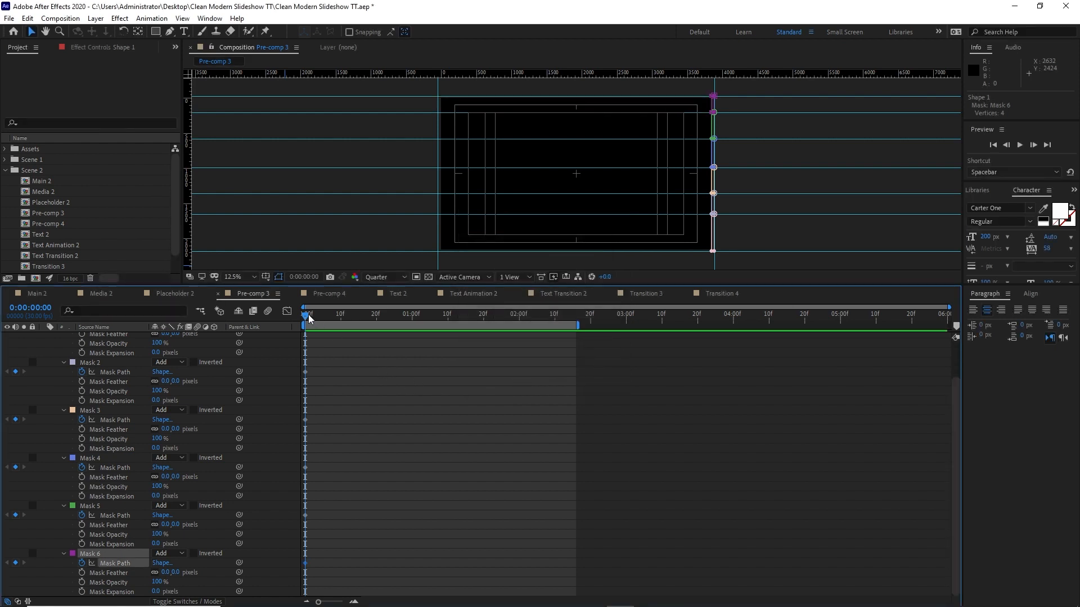
# At 0:00:00:10, keyframe the mask paths of Mask 1 and Mask 2 with their left edges at 2040 px.
pyautogui.moveTo(315, 317); pyautogui.dragTo(340, 317)
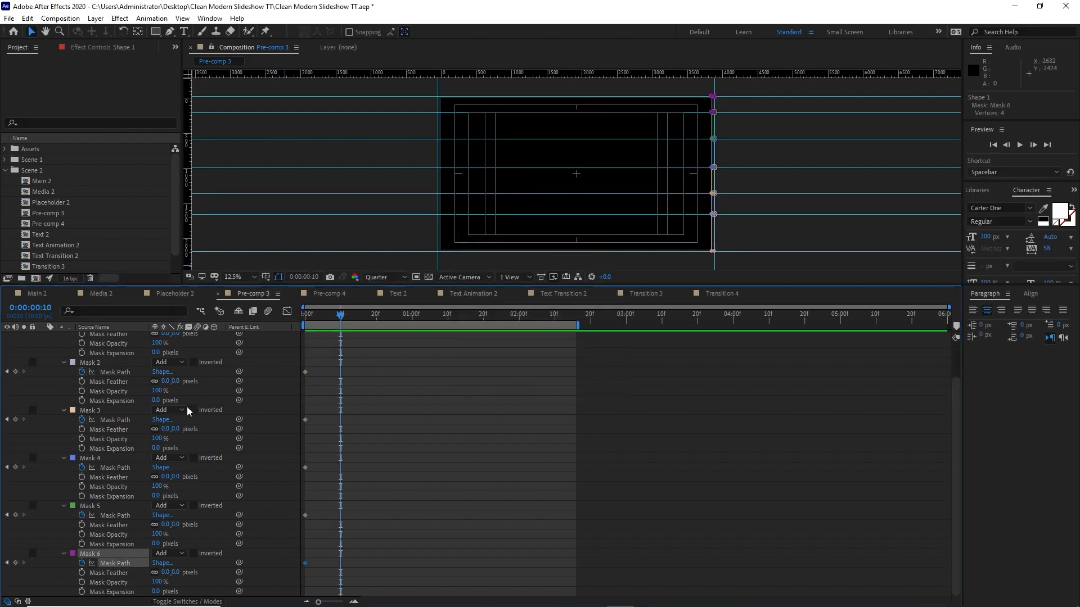
pyautogui.scroll(2, 179, 415)
pyautogui.scroll(1, 179, 415)
pyautogui.click(162, 366)
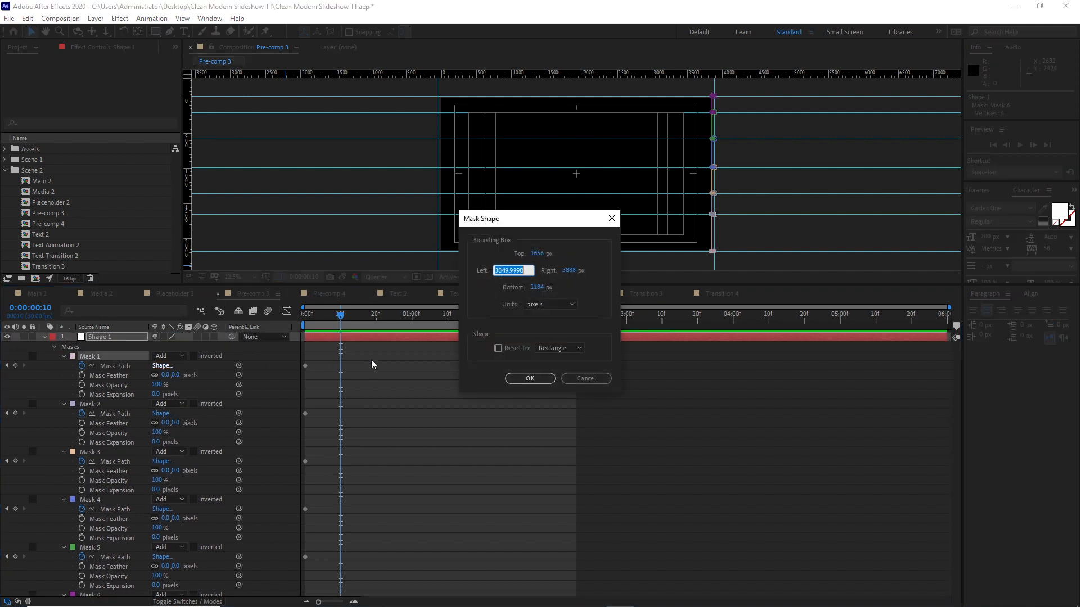
pyautogui.write('2040')
pyautogui.click(529, 378)
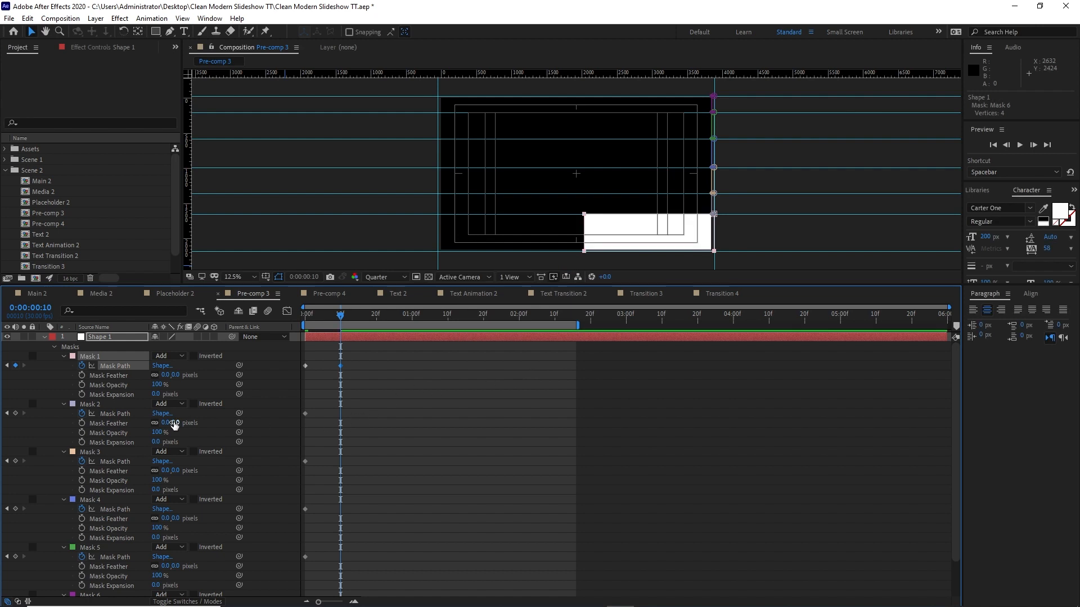
pyautogui.click(161, 414)
pyautogui.write('2040')
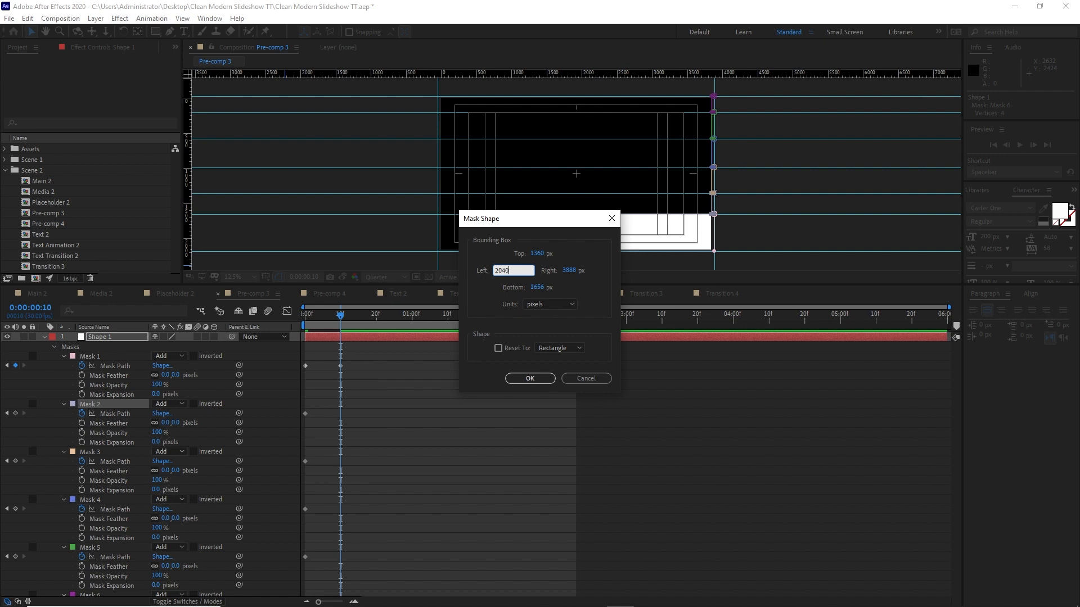
pyautogui.click(529, 378)
# Keyframe the mask paths of Mask 3 and Mask 4 at 0:00:00:10 with their left edges at 2040 px.
pyautogui.click(162, 461)
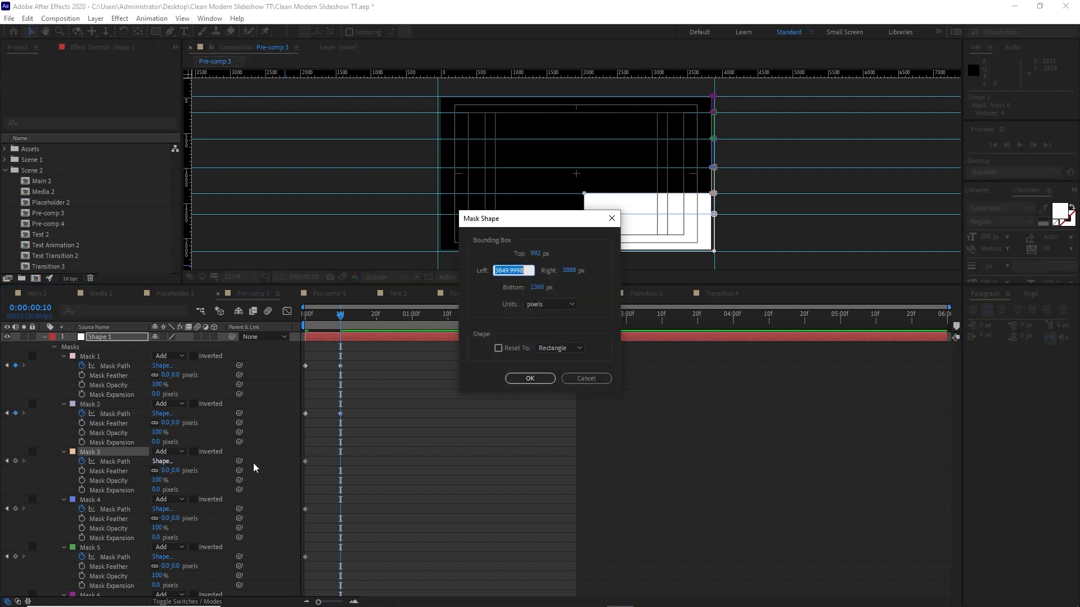
pyautogui.write('2040')
pyautogui.click(530, 378)
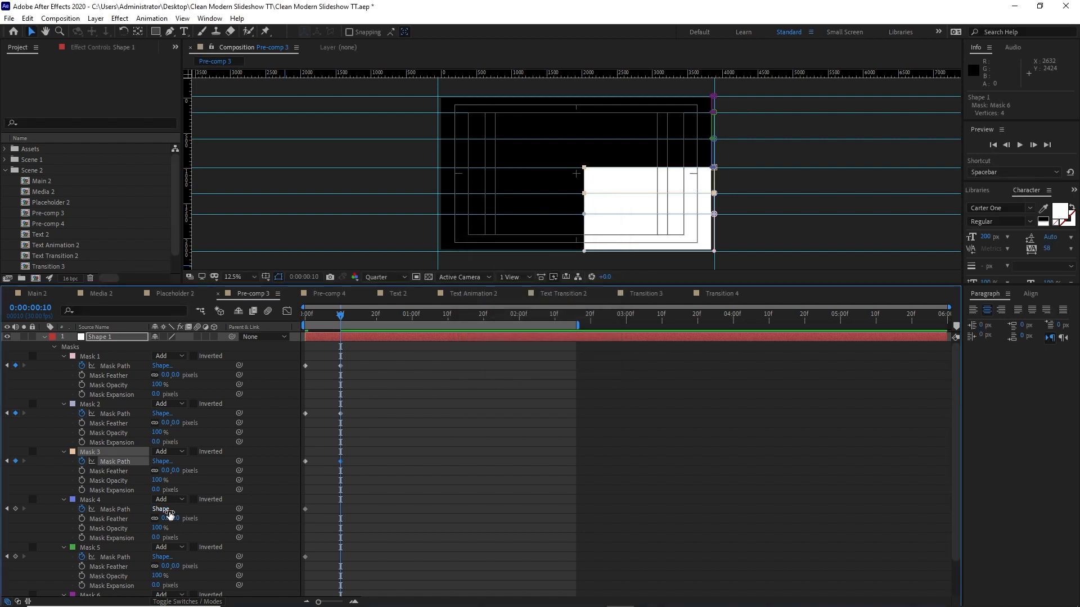
pyautogui.click(161, 508)
pyautogui.write('2')
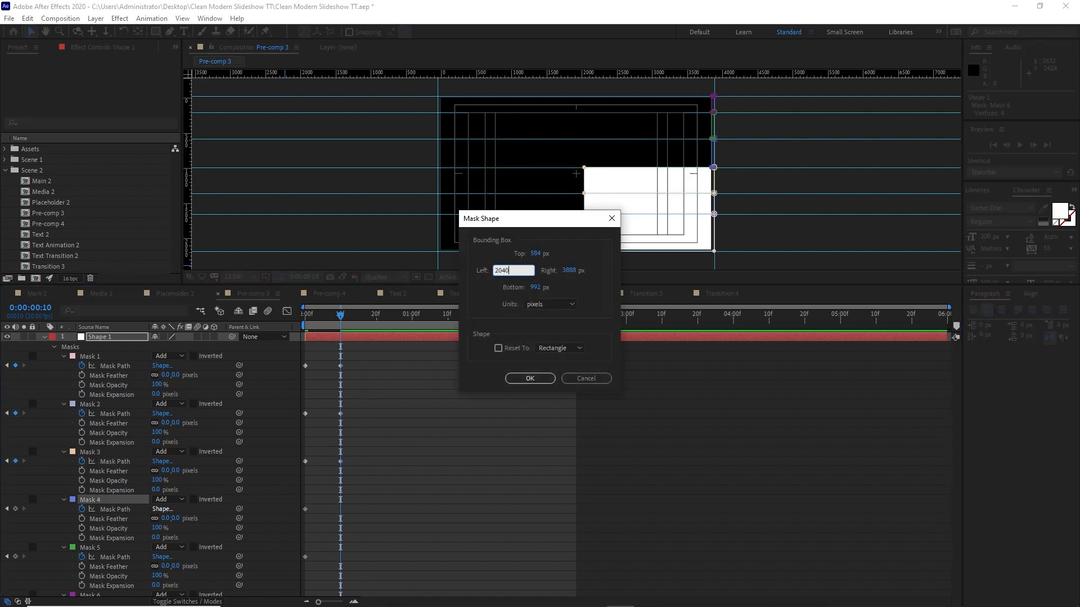
pyautogui.write('040')
pyautogui.press('Return')
# Open the mask shape settings of Mask 5 at 0:00:00:10.
pyautogui.click(162, 556)
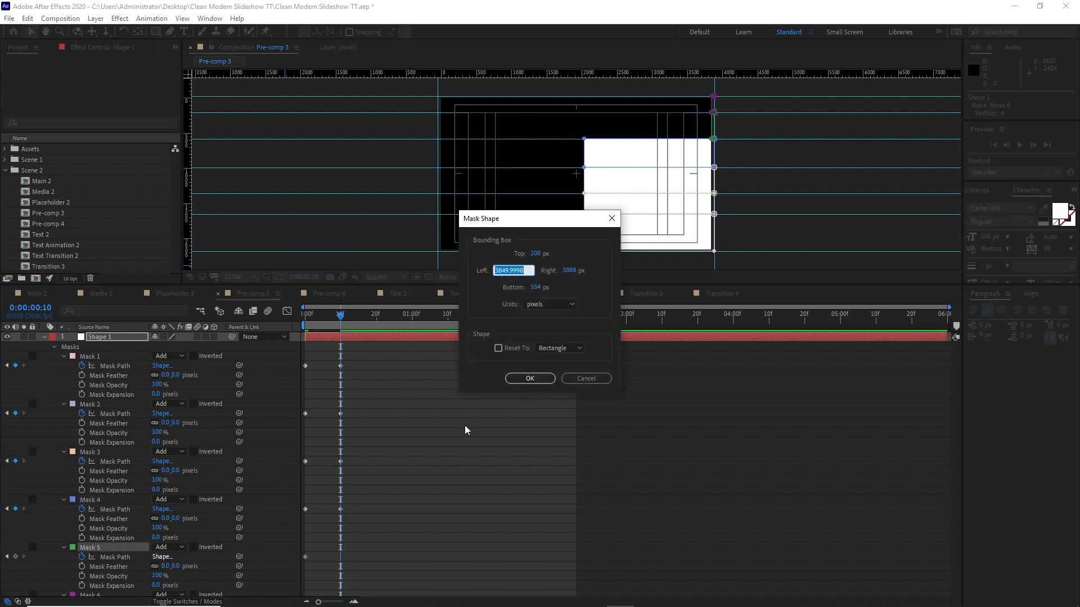
# Set the left edge of the Mask 5 and Mask 6 paths to 2040 px at 0:00:00:10.
pyautogui.write('2040')
pyautogui.click(529, 378)
pyautogui.scroll(-2, 163, 516)
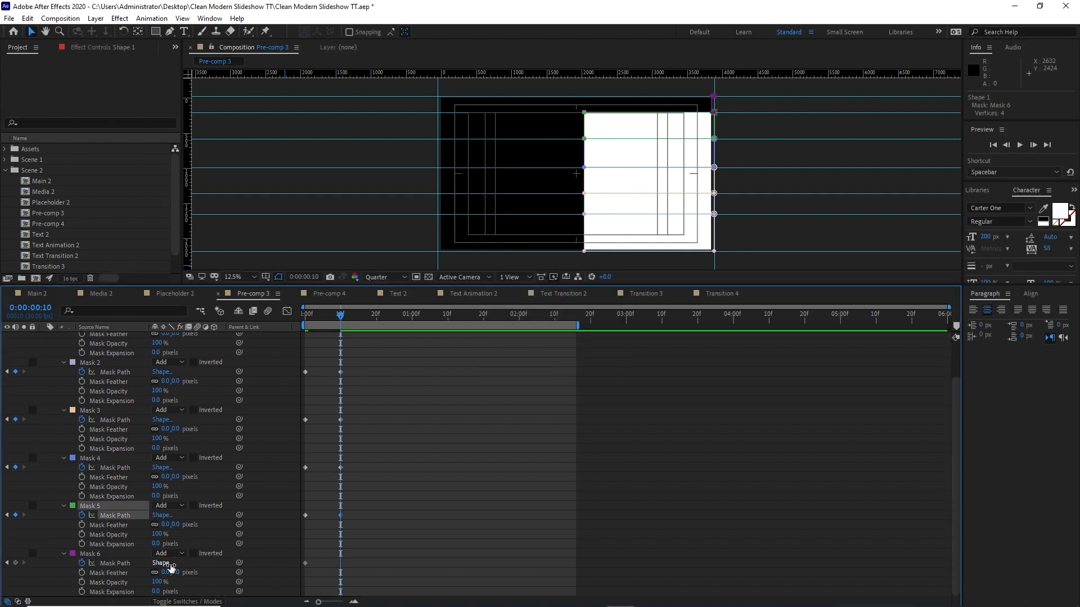
pyautogui.click(161, 563)
pyautogui.write('2040')
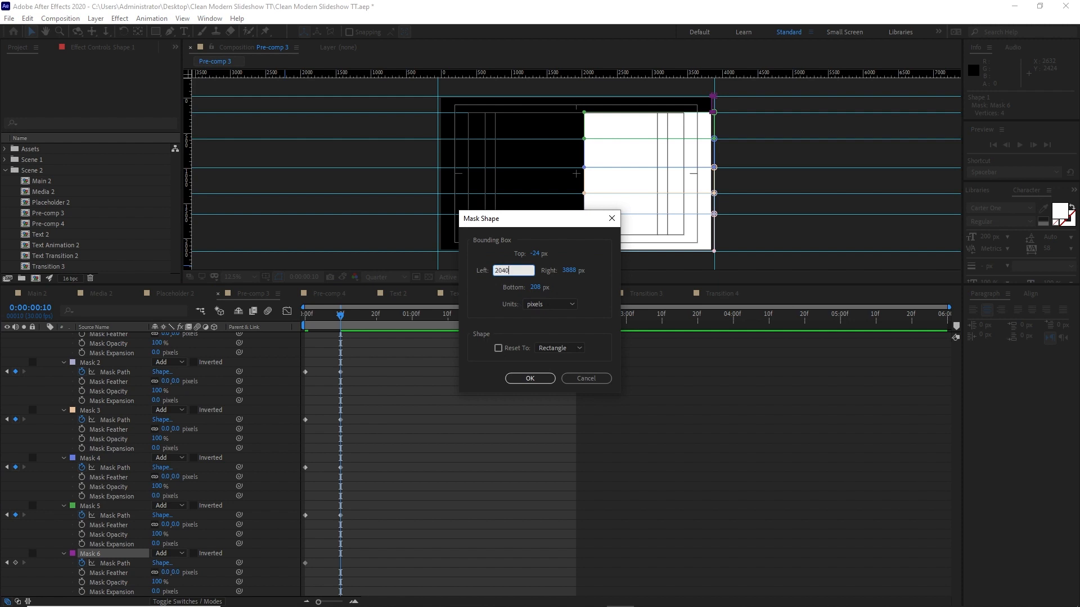
pyautogui.click(530, 378)
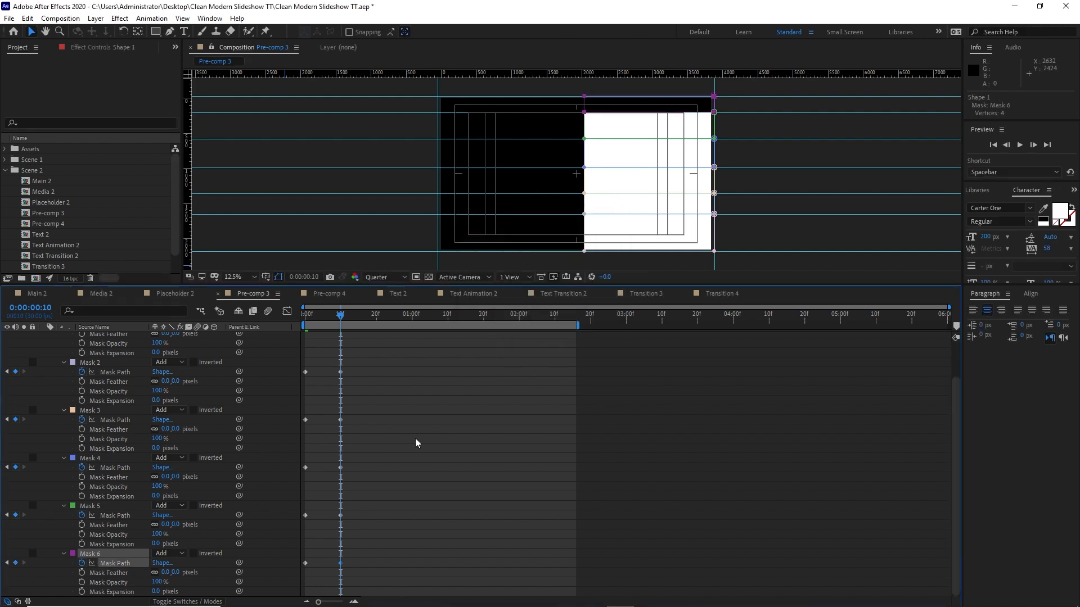
# At 0:00:00:20, keyframe the Mask 1 path with its left edge at -180 px and right edge at 2040 px.
pyautogui.click(377, 323)
pyautogui.scroll(2, 256, 404)
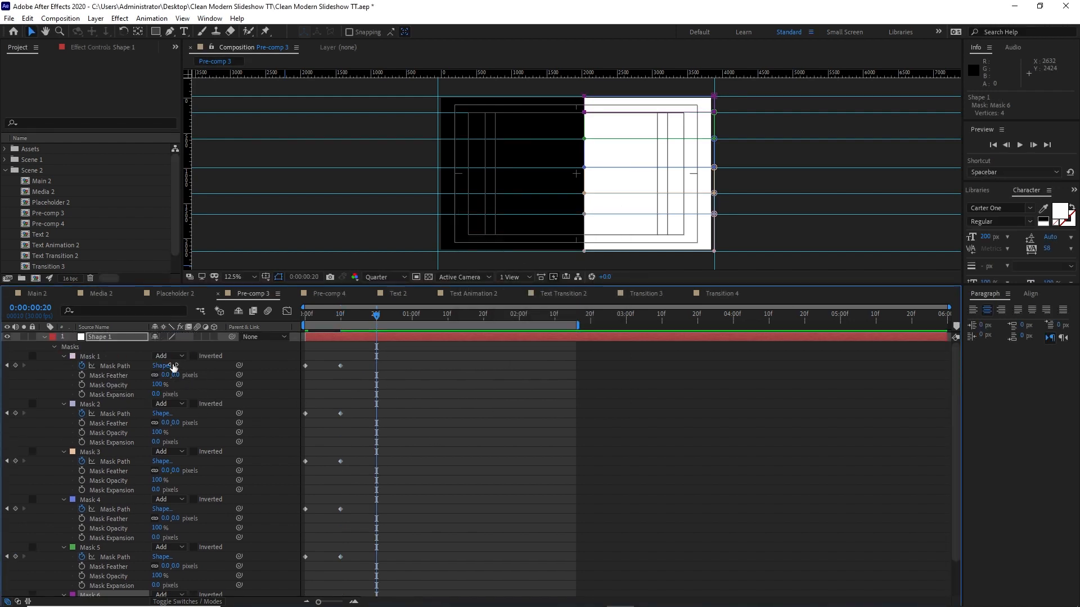
pyautogui.click(161, 365)
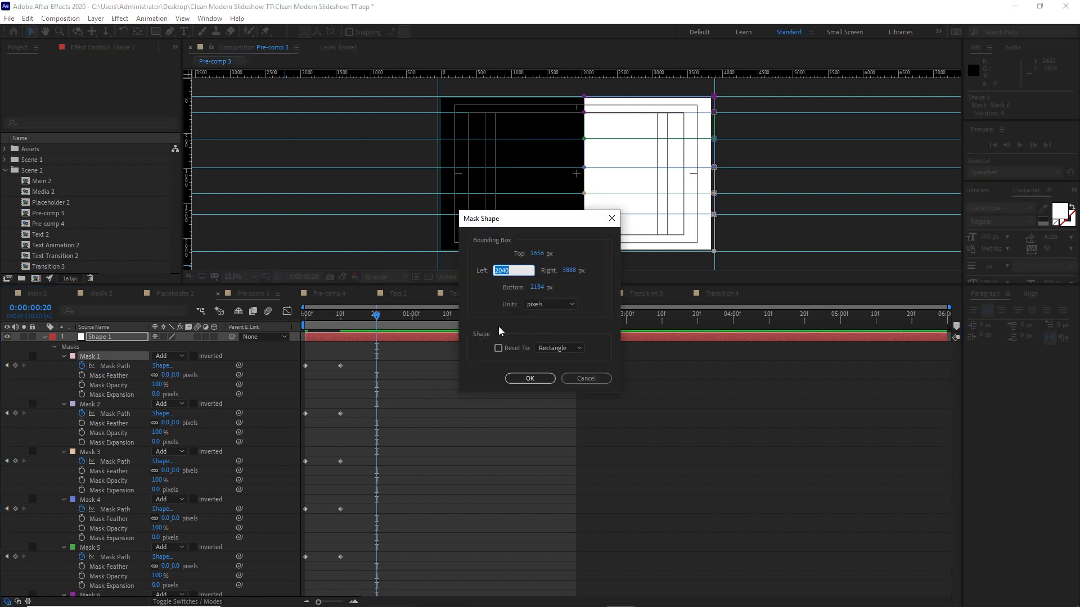
pyautogui.write('-180')
pyautogui.press('Tab')
pyautogui.write('20')
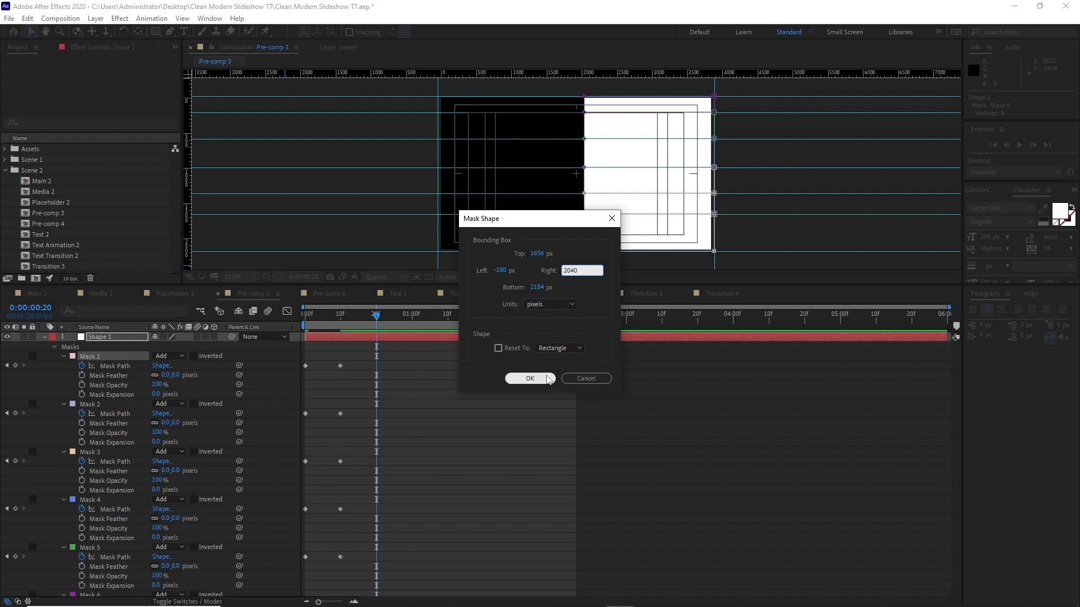
pyautogui.click(530, 378)
# Keyframe the Mask 2 path at 0:00:00:20 with its left edge at -180 px and right edge at 2040 px.
pyautogui.click(162, 413)
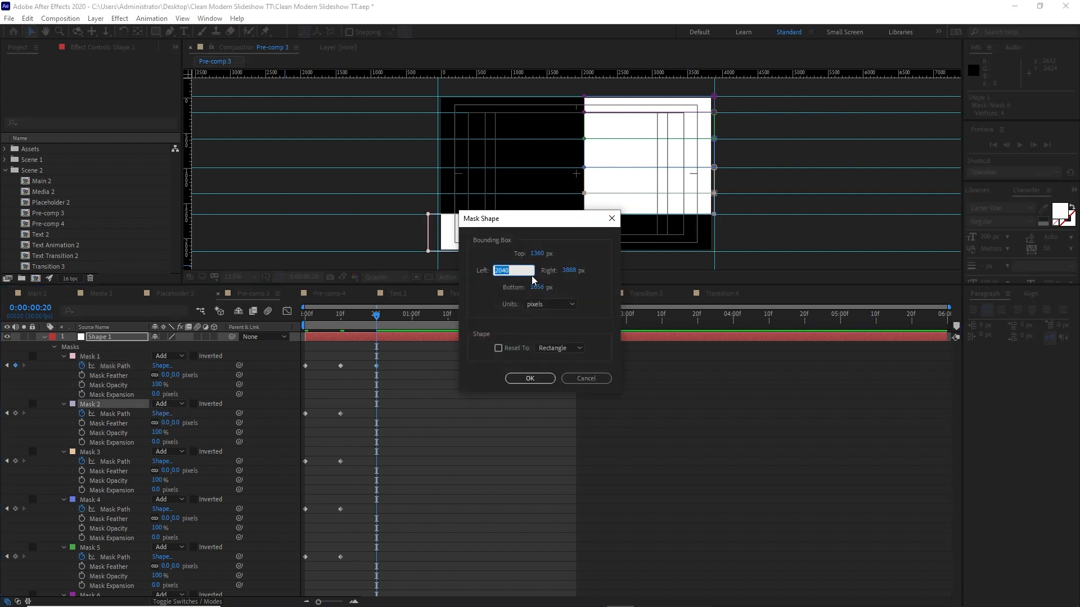
pyautogui.write('-180')
pyautogui.press('Tab')
pyautogui.write('20')
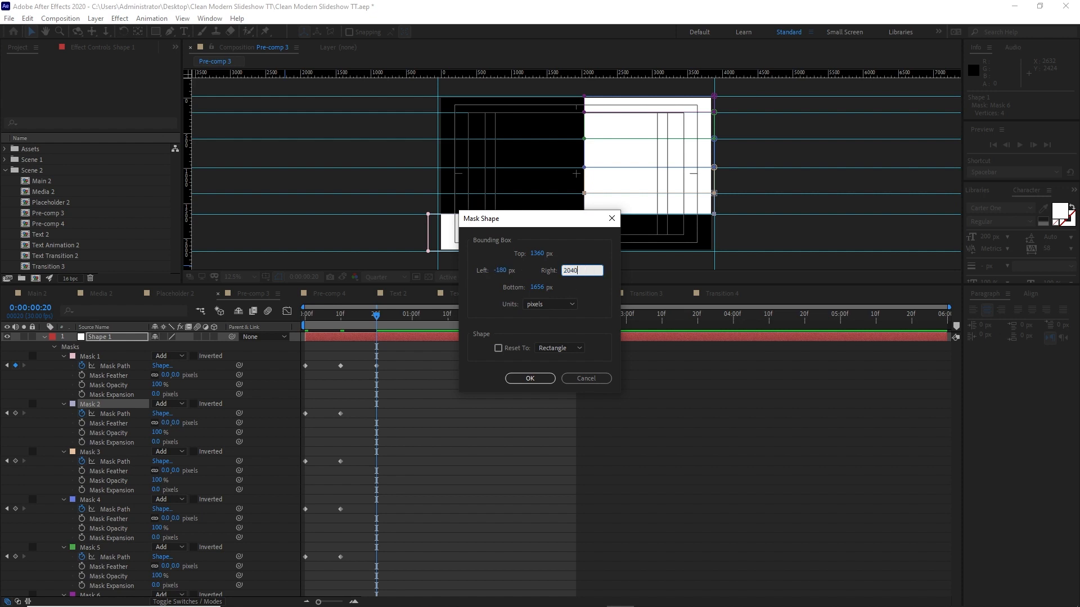
pyautogui.click(530, 378)
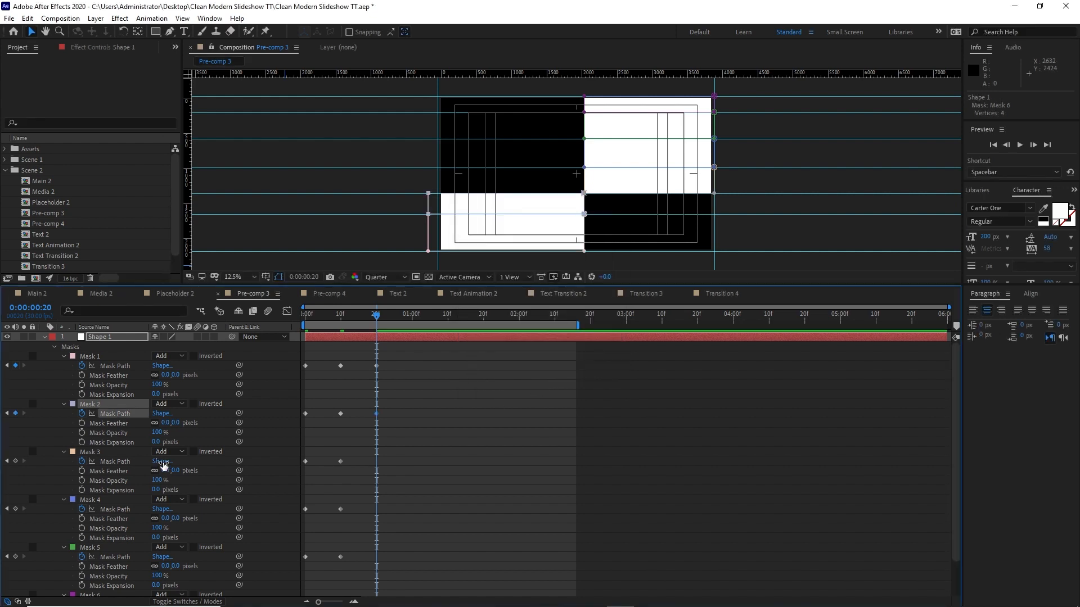
# Keyframe the Mask 3 path at 0:00:00:20 with its left edge at -180 px and right edge at 2040 px.
pyautogui.click(162, 461)
pyautogui.write('-1')
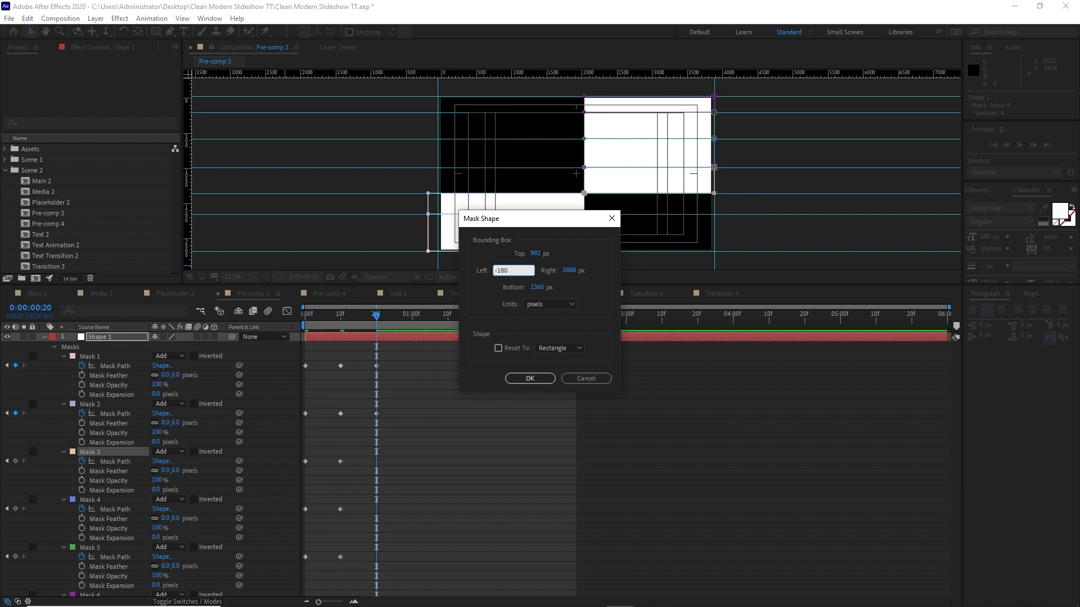
pyautogui.write('80')
pyautogui.press('Tab')
pyautogui.write('20')
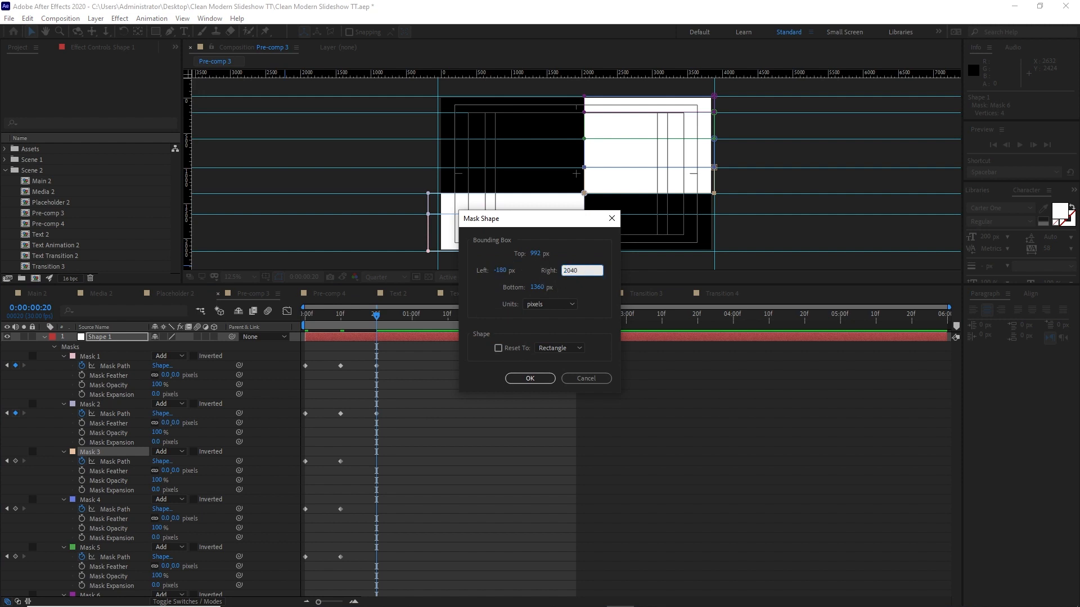
pyautogui.write('40')
pyautogui.click(530, 379)
# Keyframe the Mask 4 path at 0:00:00:20 with its left edge at -180 px and right edge at 2040 px.
pyautogui.click(162, 509)
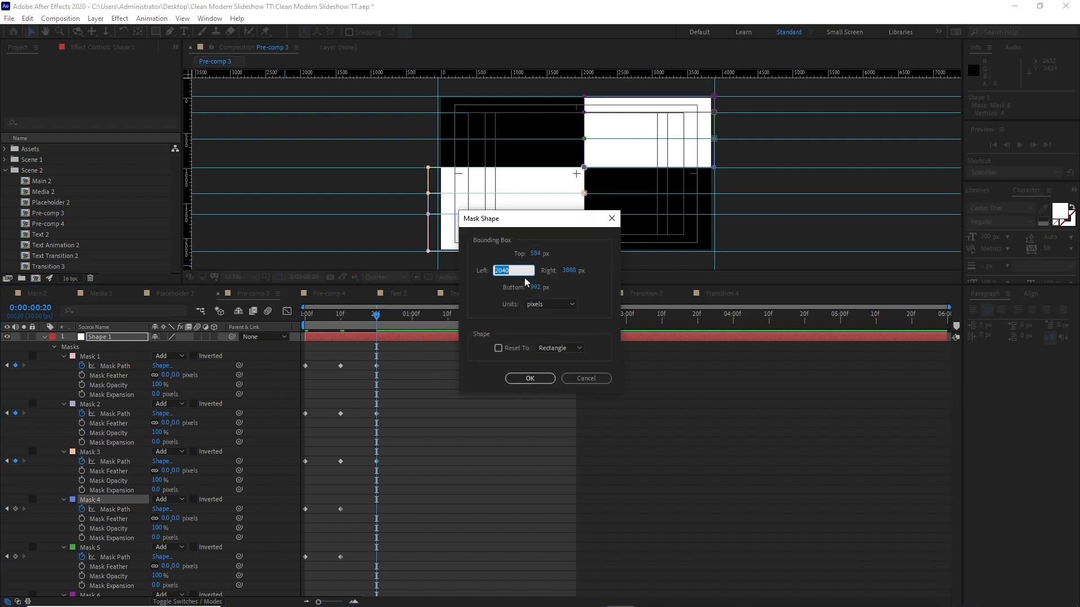
pyautogui.write('-180')
pyautogui.click(565, 272)
pyautogui.write('2040')
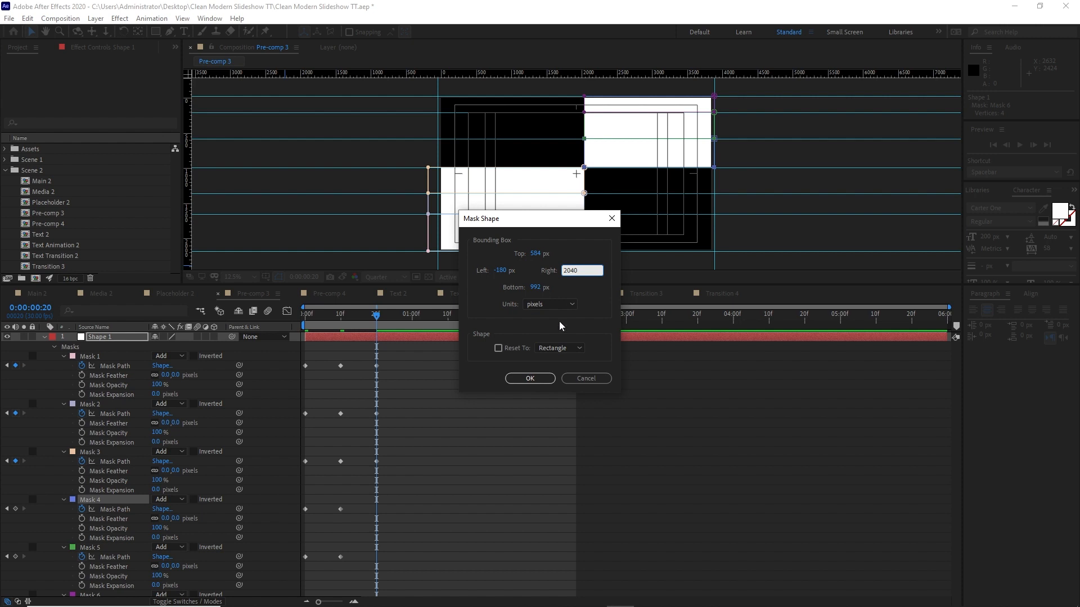
pyautogui.click(529, 378)
# Keyframe the Mask 5 path at 0:00:00:20 with its left edge at -180 px and right edge at 2040 px.
pyautogui.scroll(-2, 150, 470)
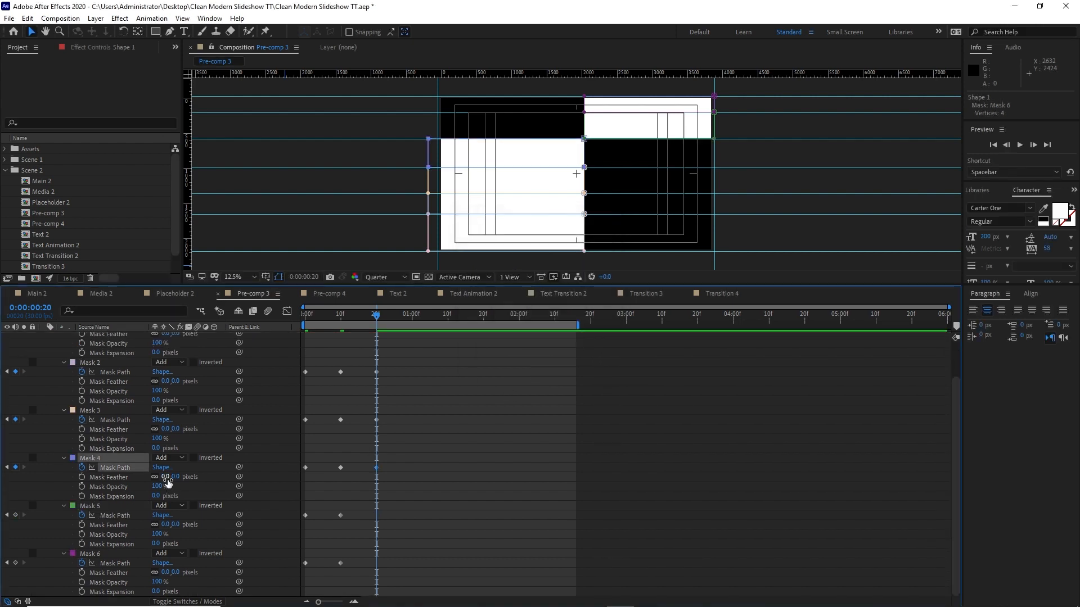
pyautogui.click(162, 515)
pyautogui.write('-1')
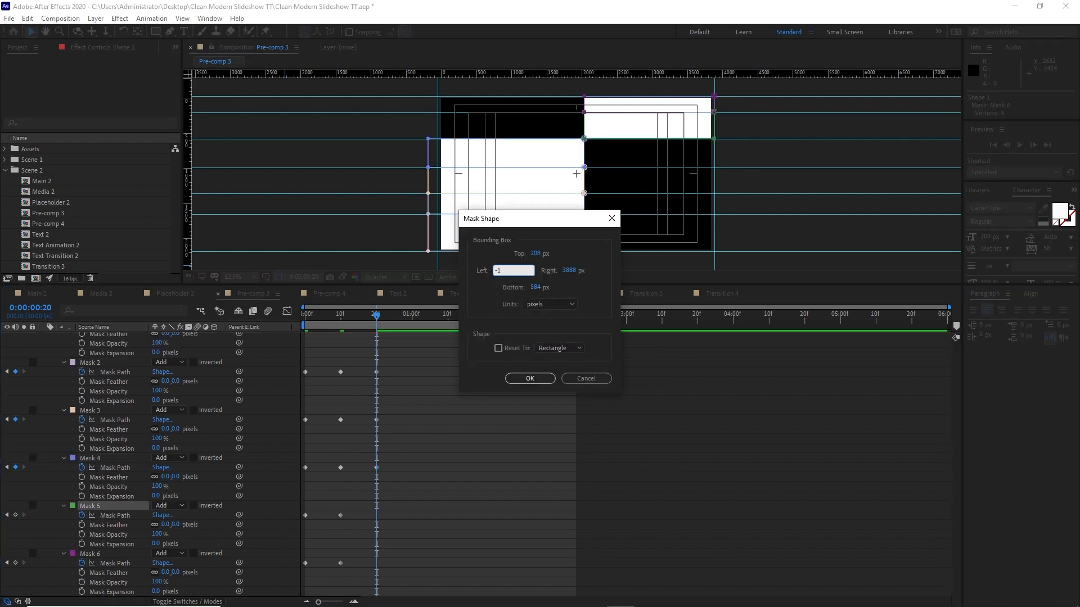
pyautogui.write('80')
pyautogui.click(567, 270)
pyautogui.write('20')
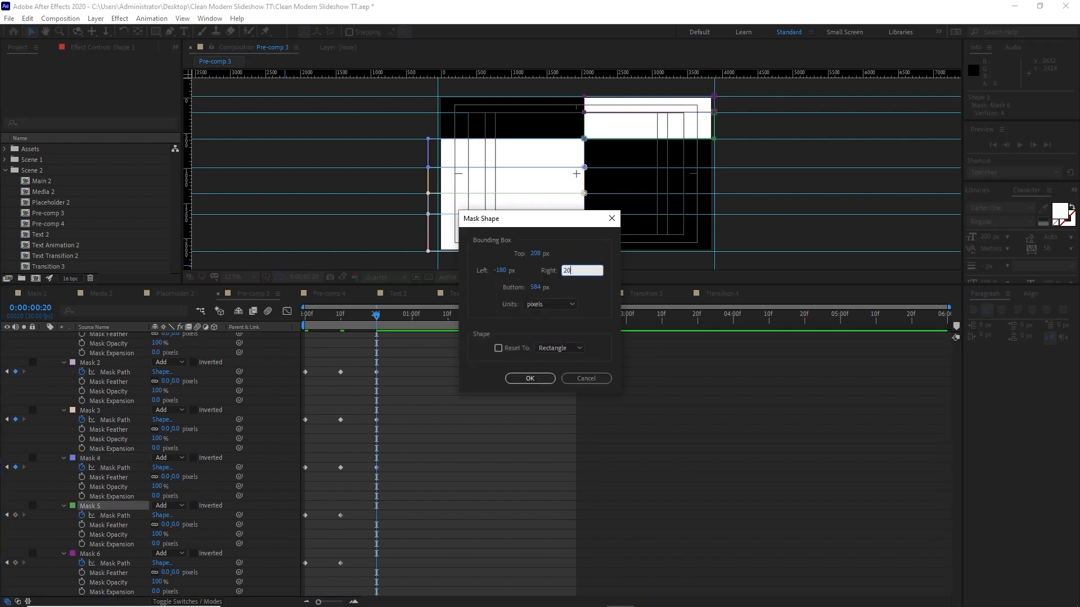
pyautogui.write('40')
pyautogui.click(529, 378)
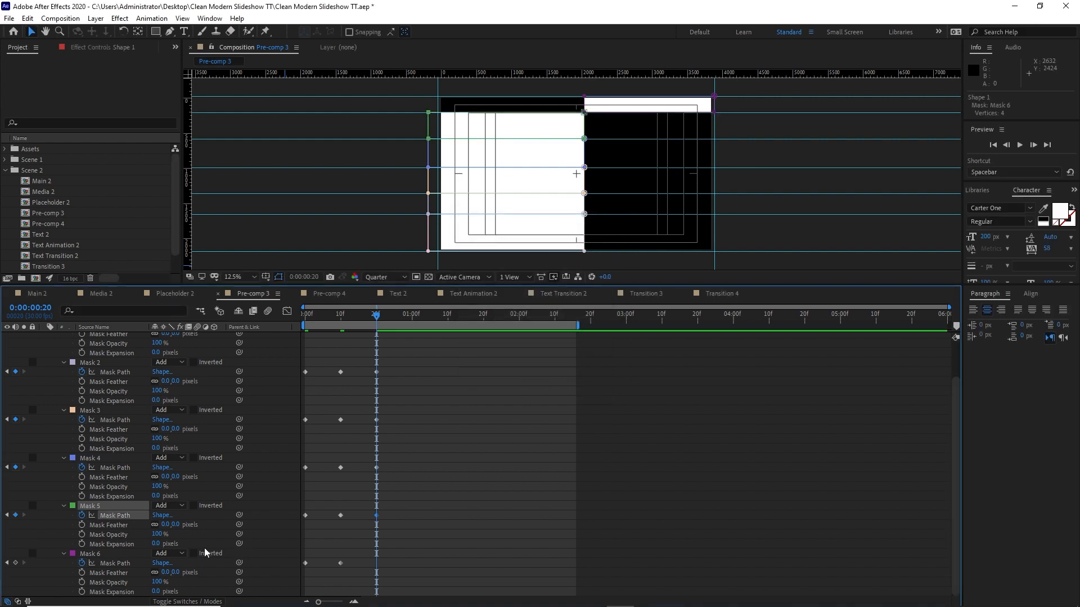
# Keyframe the Mask 6 path at 0:00:00:20 with its left edge at -180 px and right edge at 2040 px.
pyautogui.click(162, 563)
pyautogui.write('-')
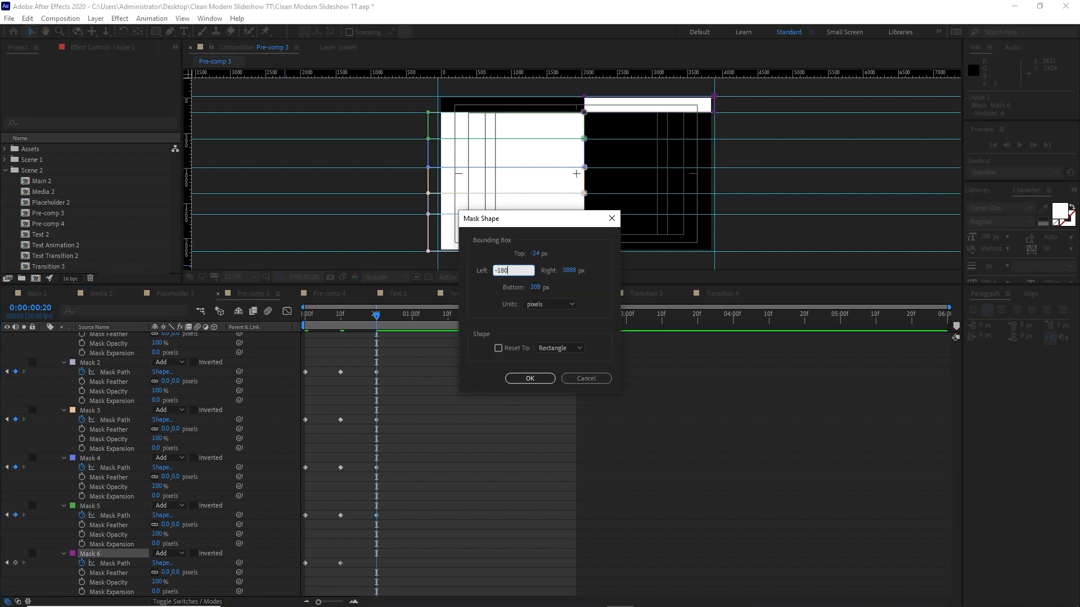
pyautogui.write('180')
pyautogui.click(567, 270)
pyautogui.write('204')
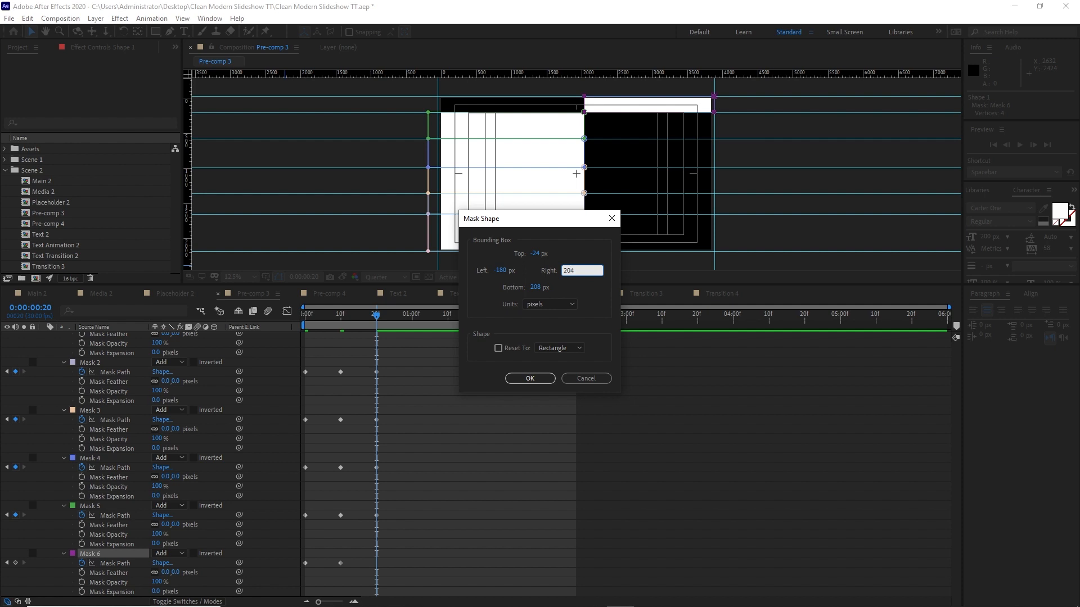
pyautogui.write('0')
pyautogui.click(543, 378)
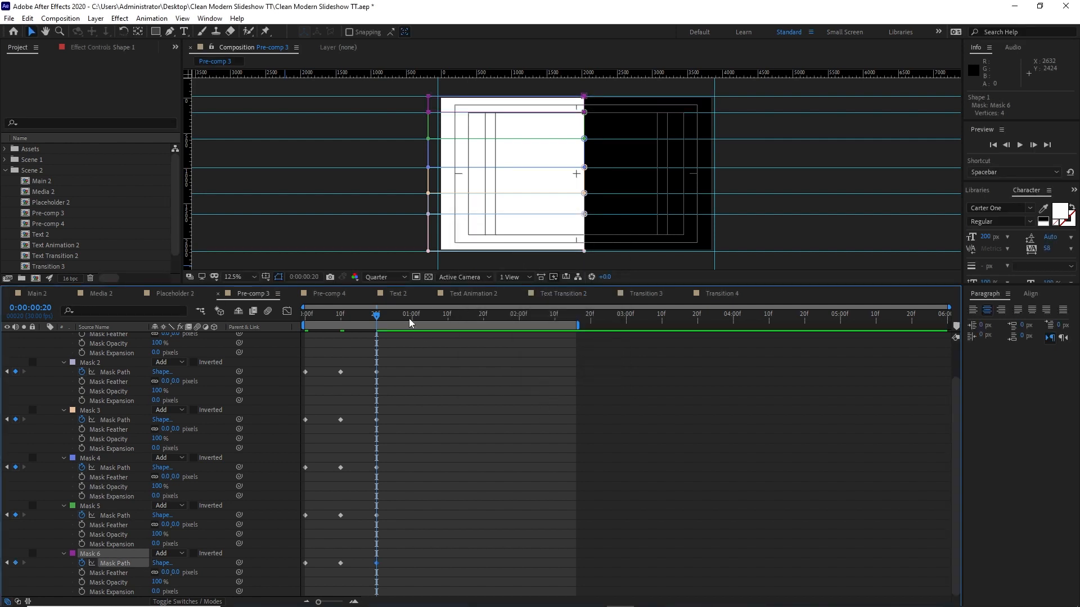
# At 0:00:01:00, keyframe the Mask 1 path with its right edge at -45 px.
pyautogui.click(412, 319)
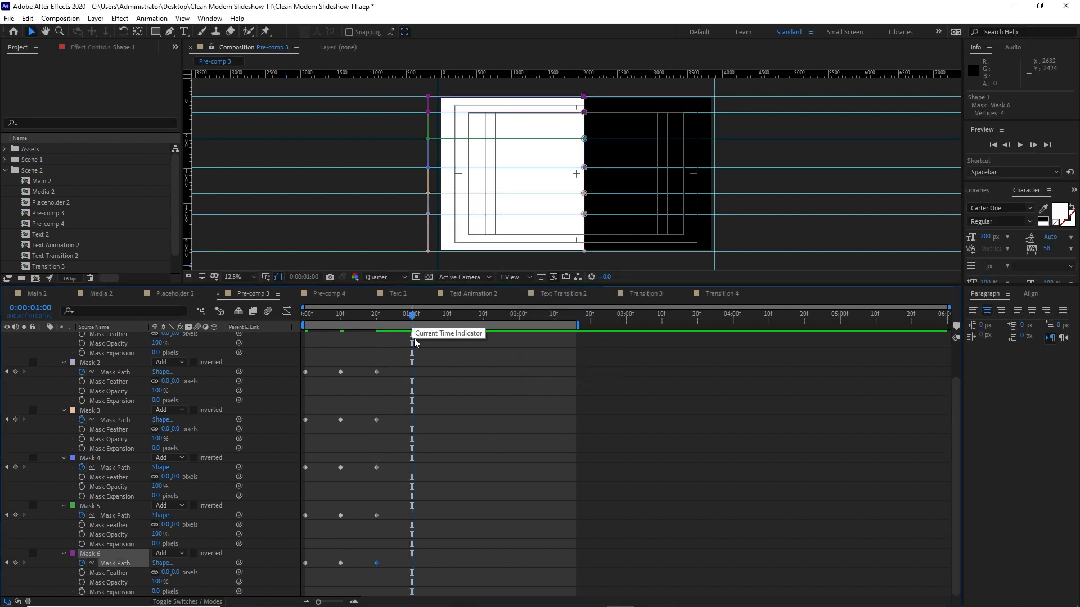
pyautogui.hotkey('ctrl', 'shift', 'm')
pyautogui.click(565, 271)
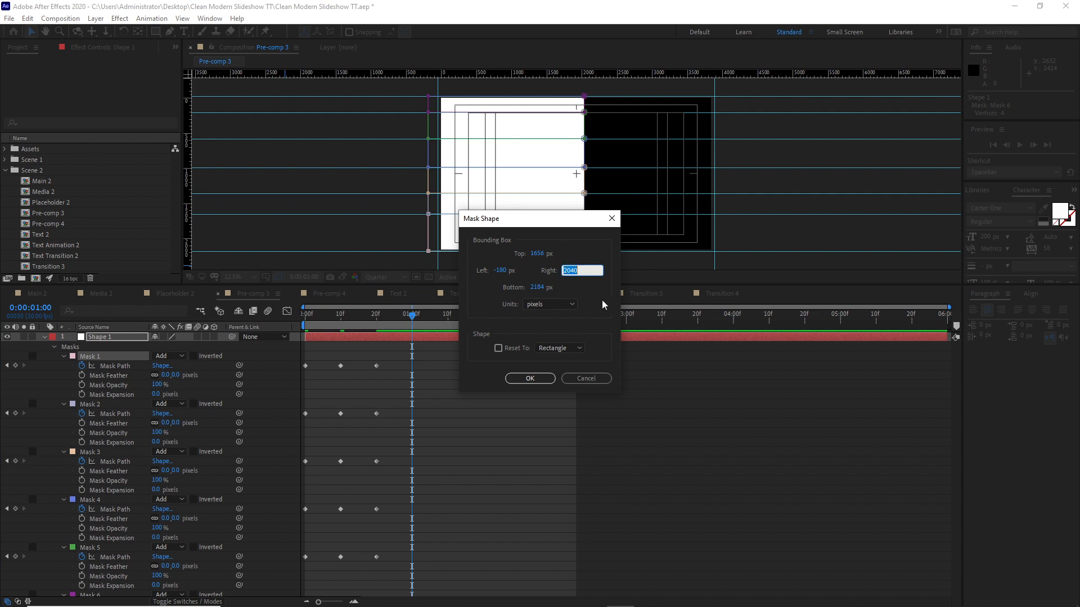
pyautogui.write('-45')
pyautogui.click(529, 378)
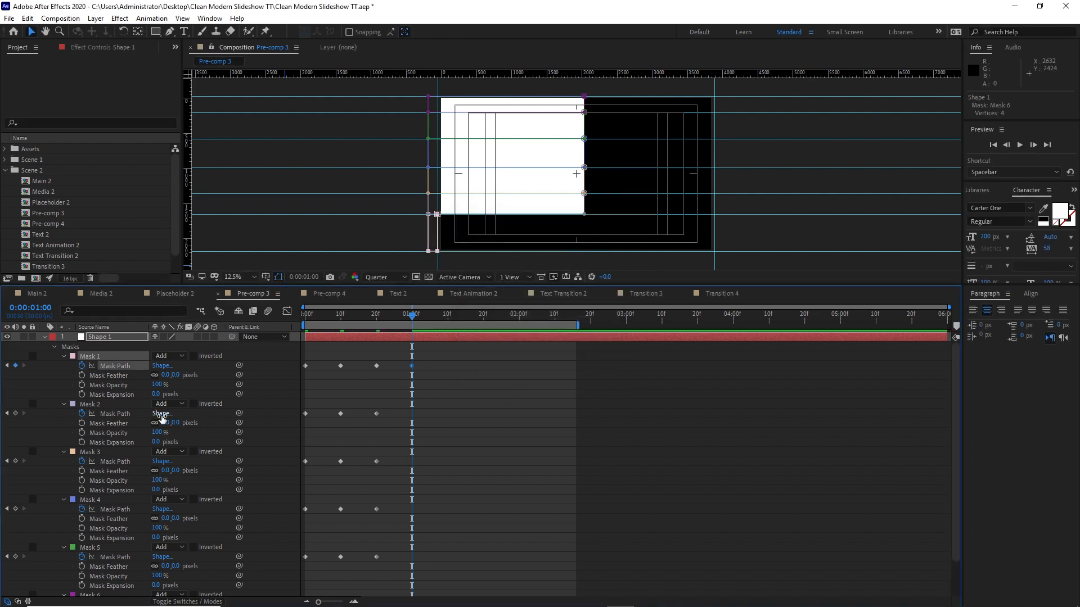
# Keyframe the Mask 2 path at 0:00:01:00 with its right edge at -45 px.
pyautogui.click(140, 404)
pyautogui.hotkey('ctrl', 'shift', 'm')
pyautogui.click(569, 270)
pyautogui.write('-')
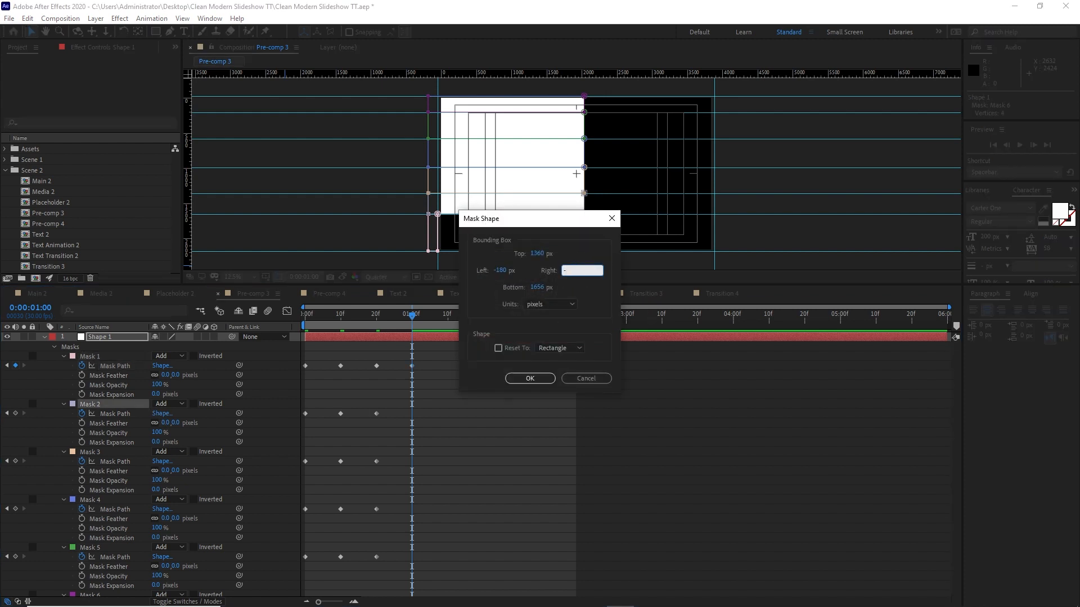
pyautogui.write('45')
pyautogui.click(518, 379)
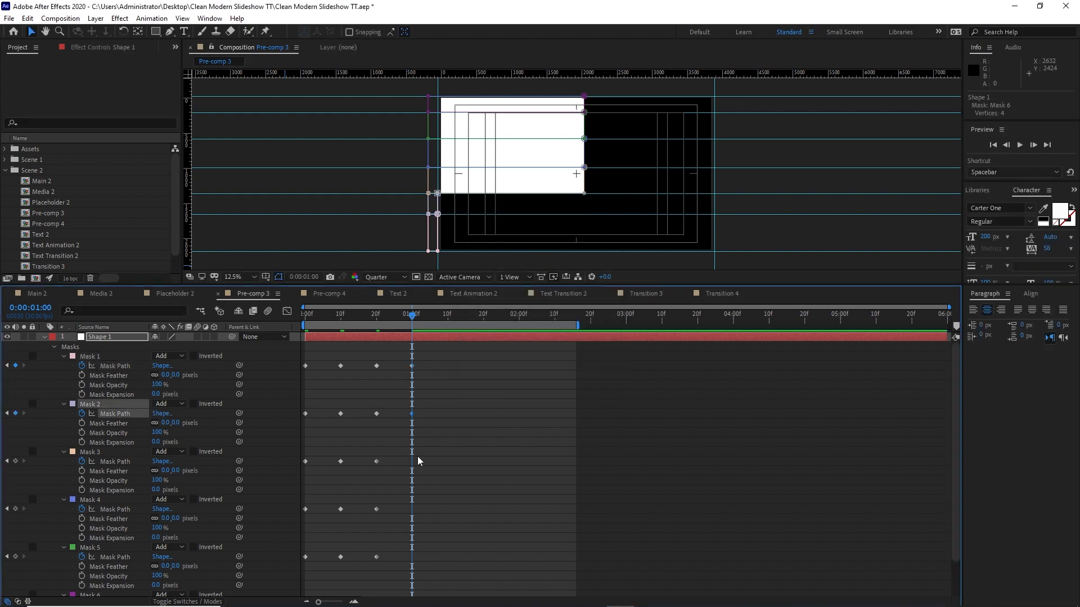
# Keyframe the Mask 3 and Mask 4 paths at 0:00:01:00 with their right edges at -45 px.
pyautogui.click(161, 461)
pyautogui.click(568, 271)
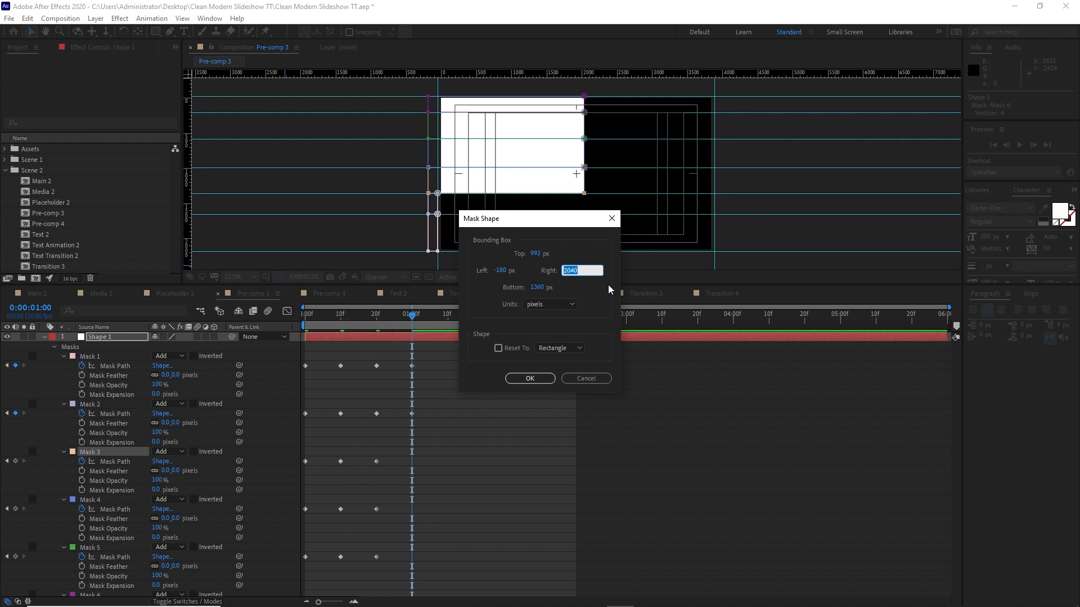
pyautogui.click(534, 380)
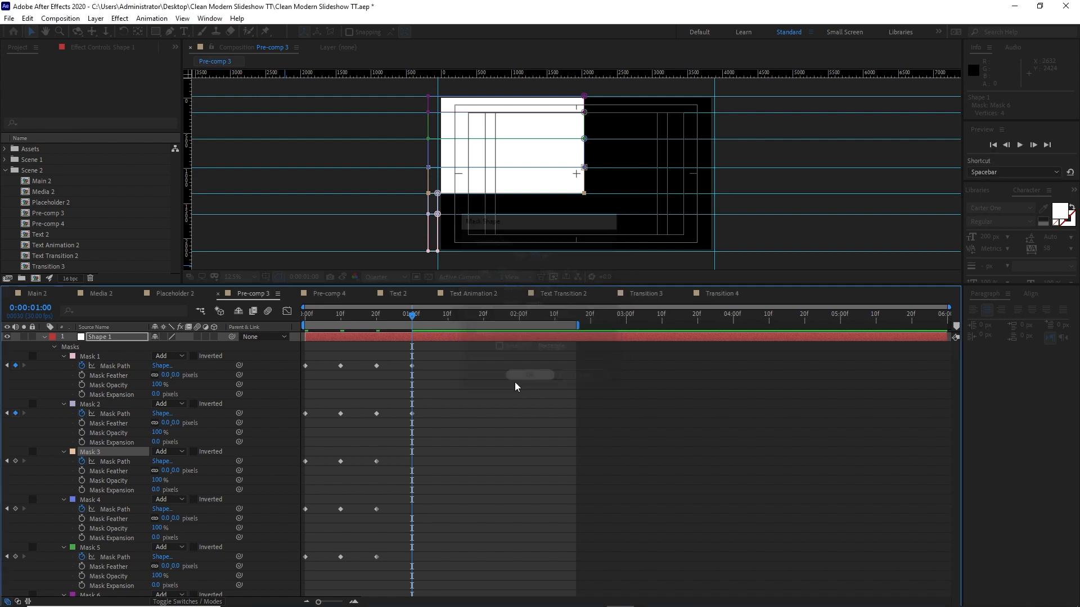
pyautogui.click(162, 509)
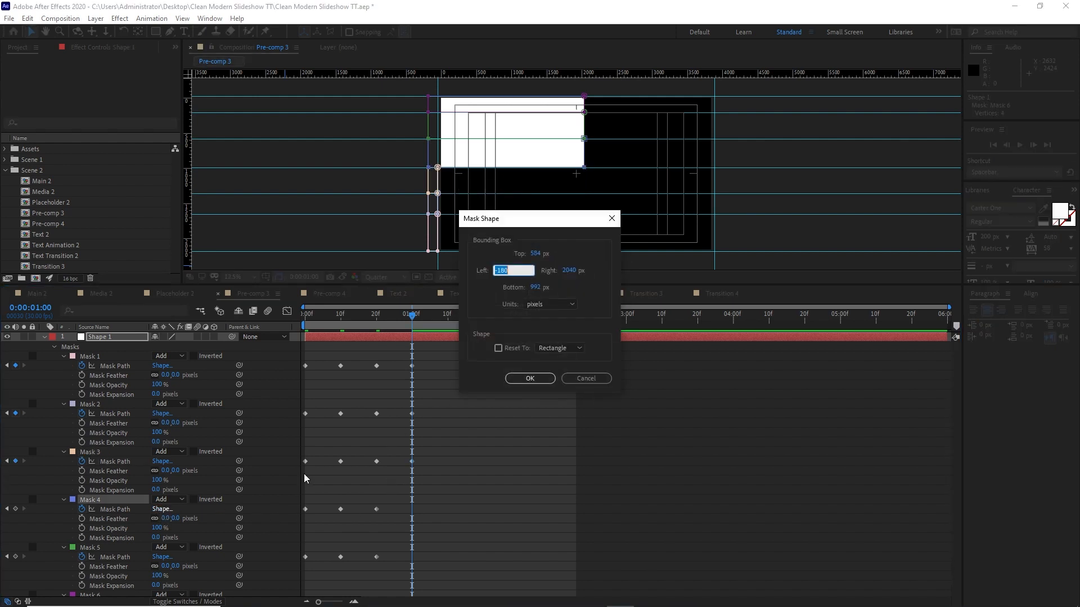
pyautogui.click(565, 270)
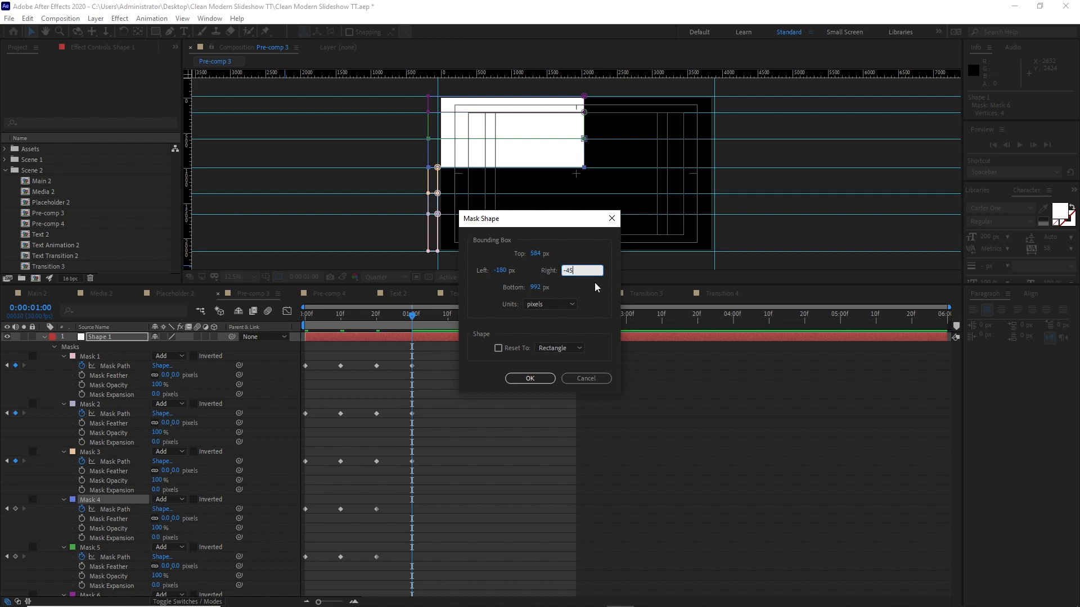
pyautogui.write('-45')
pyautogui.click(527, 378)
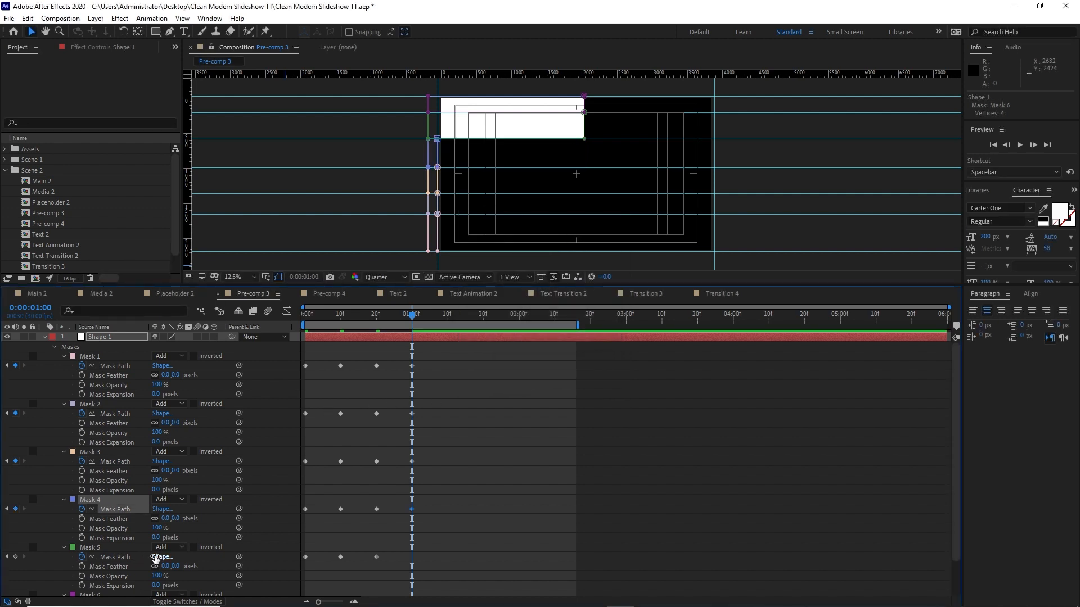
# Keyframe the Mask 5 and Mask 6 paths at 0:00:01:00 with their right edges at -45 px.
pyautogui.click(157, 557)
pyautogui.click(565, 270)
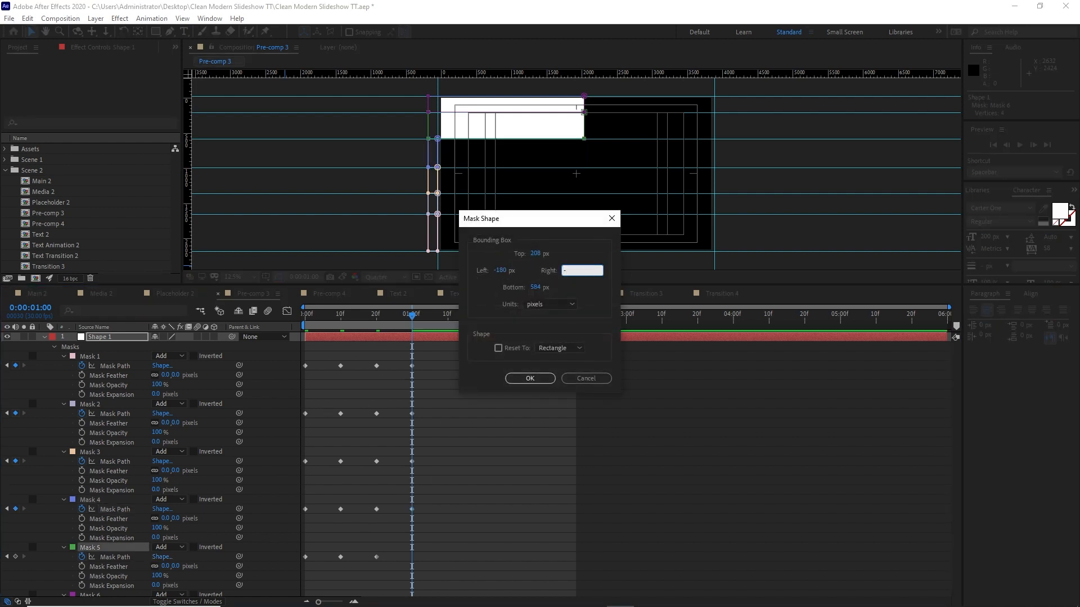
pyautogui.write('-45')
pyautogui.click(529, 377)
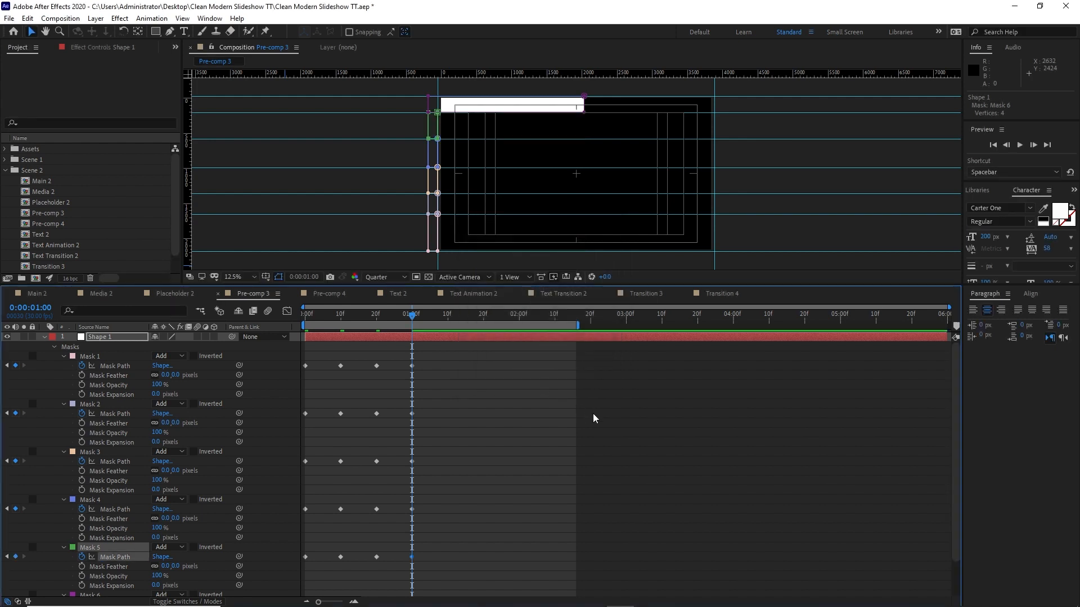
pyautogui.scroll(-2, 534, 427)
pyautogui.click(161, 563)
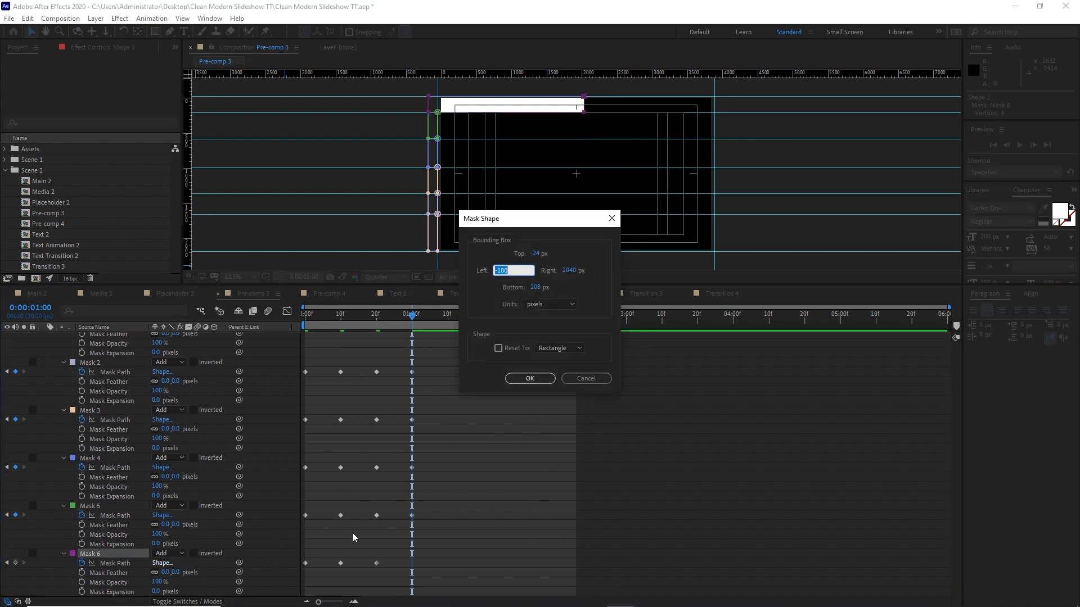
pyautogui.click(572, 271)
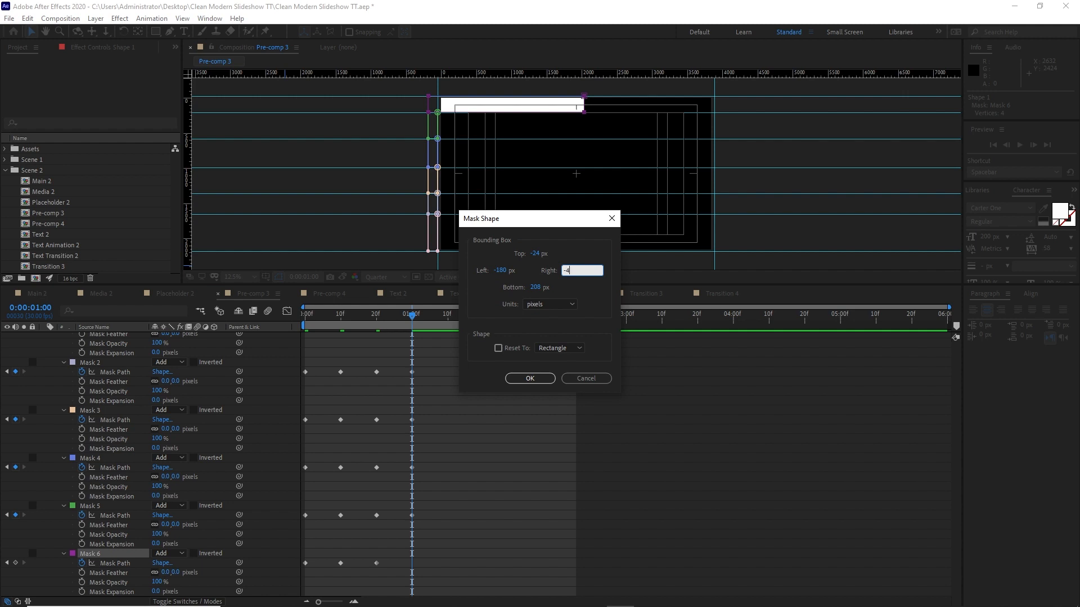
pyautogui.write('-45')
pyautogui.click(530, 378)
pyautogui.scroll(2, 371, 467)
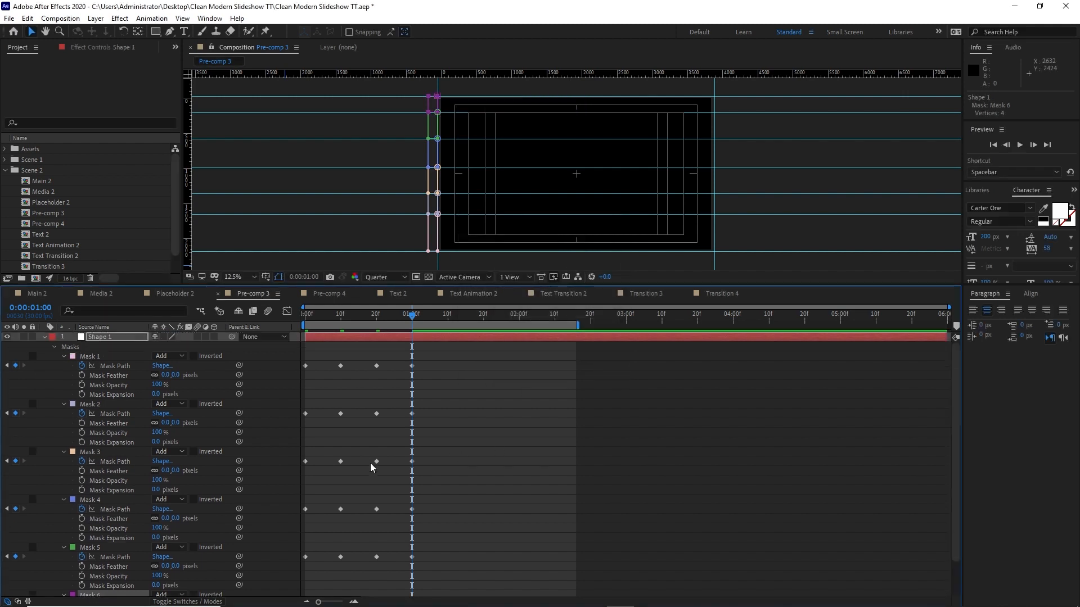
# Reveal only the animated properties of the Shape 1 layer and apply Easy Ease to all keyframes of the six mask paths.
pyautogui.click(44, 337)
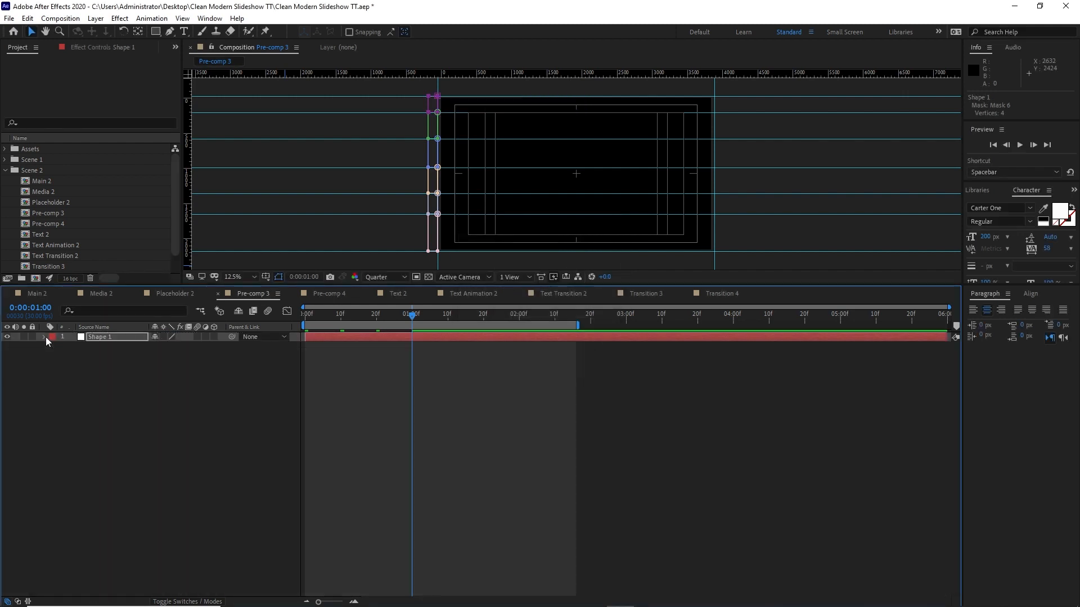
pyautogui.click(121, 336)
pyautogui.press('u')
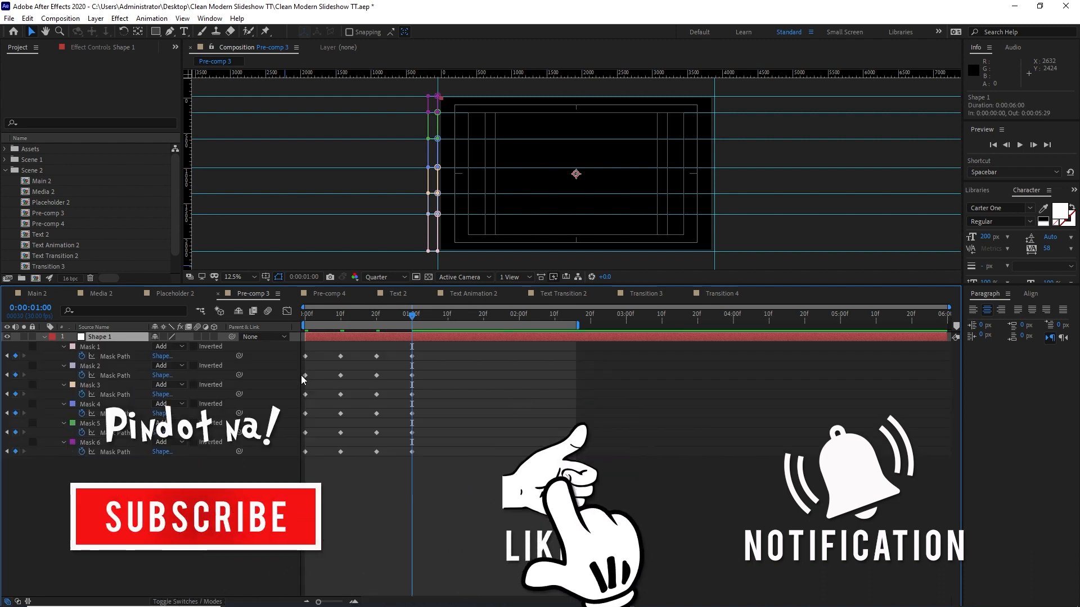
pyautogui.moveTo(299, 356); pyautogui.dragTo(466, 466)
pyautogui.press('F9')
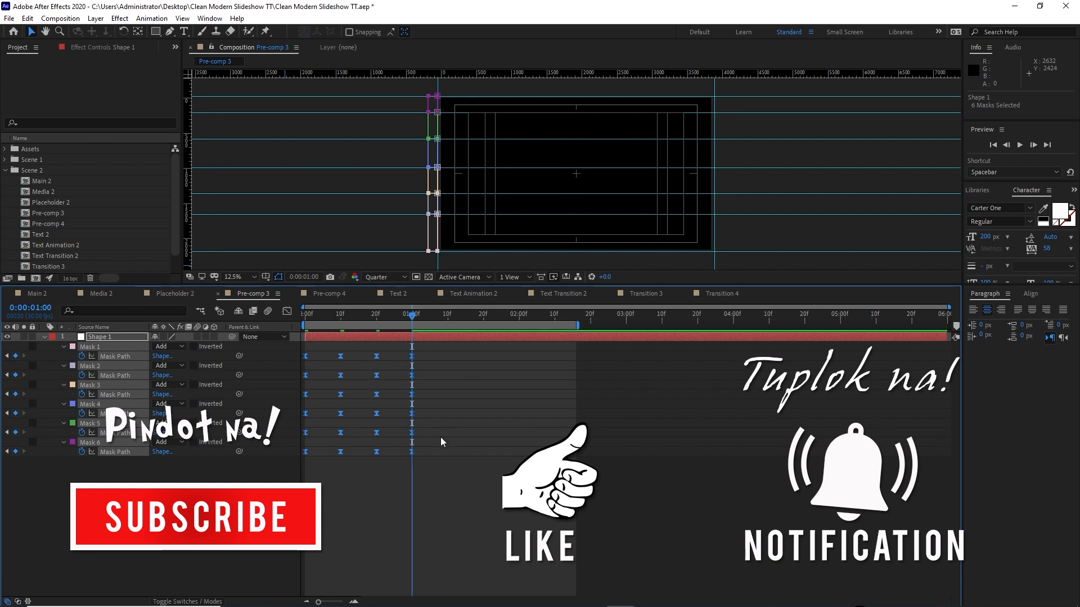
# Reshape the speed graph of the mask path keyframes by greatly lengthening their incoming easing influence.
pyautogui.click(287, 311)
pyautogui.moveTo(452, 550); pyautogui.dragTo(286, 573)
pyautogui.moveTo(409, 559); pyautogui.dragTo(317, 560)
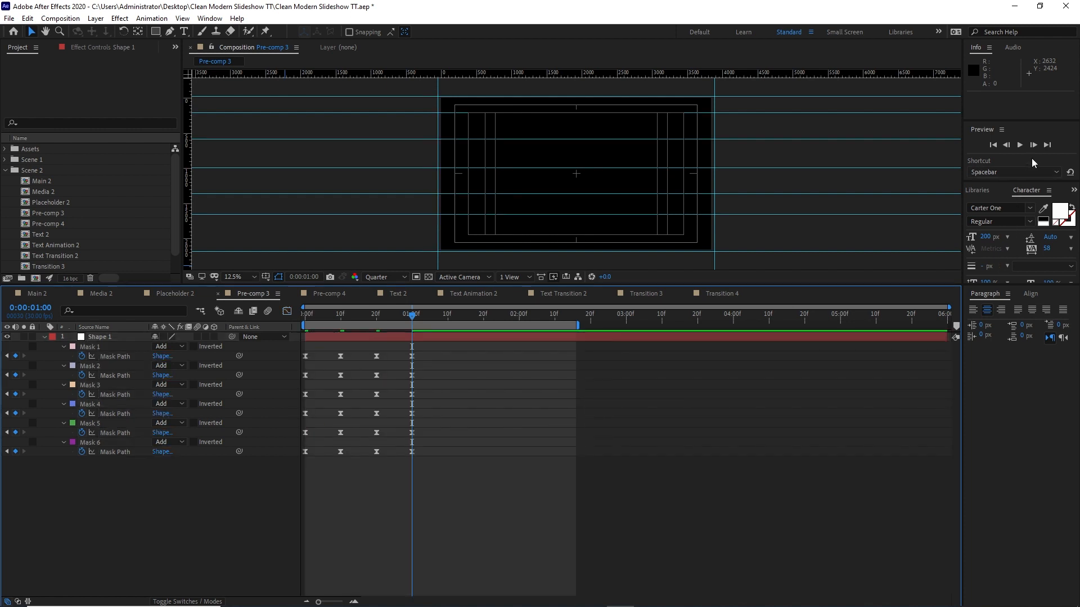
# Offset all Mask 2 path keyframes by two frames so the last one lands at 0:00:01:02.
pyautogui.click(1034, 145)
pyautogui.click(1034, 145)
pyautogui.moveTo(489, 370); pyautogui.dragTo(304, 381)
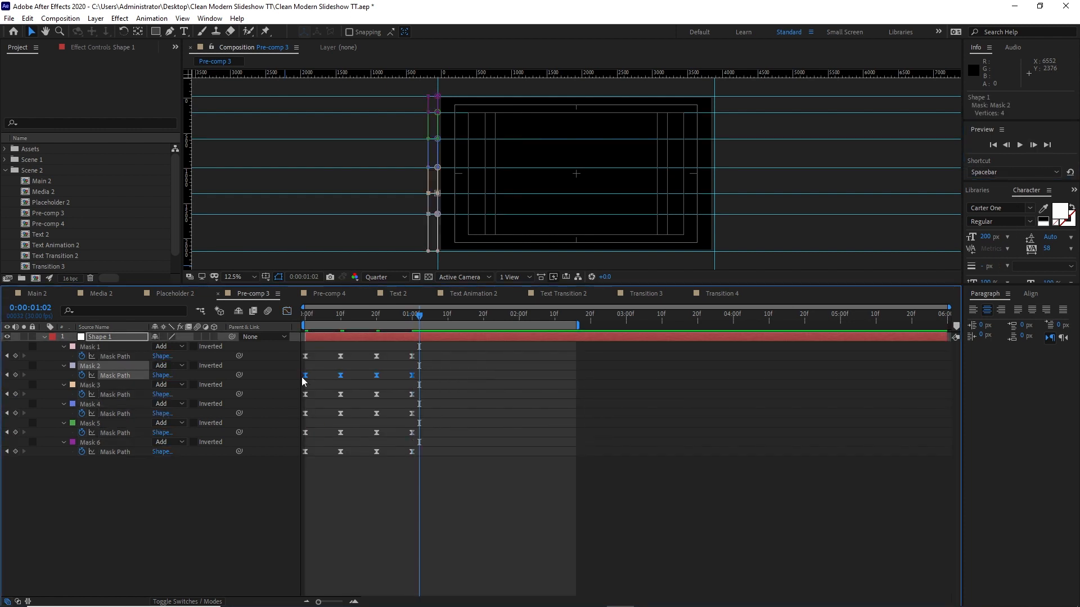
pyautogui.moveTo(412, 375); pyautogui.dragTo(419, 375)
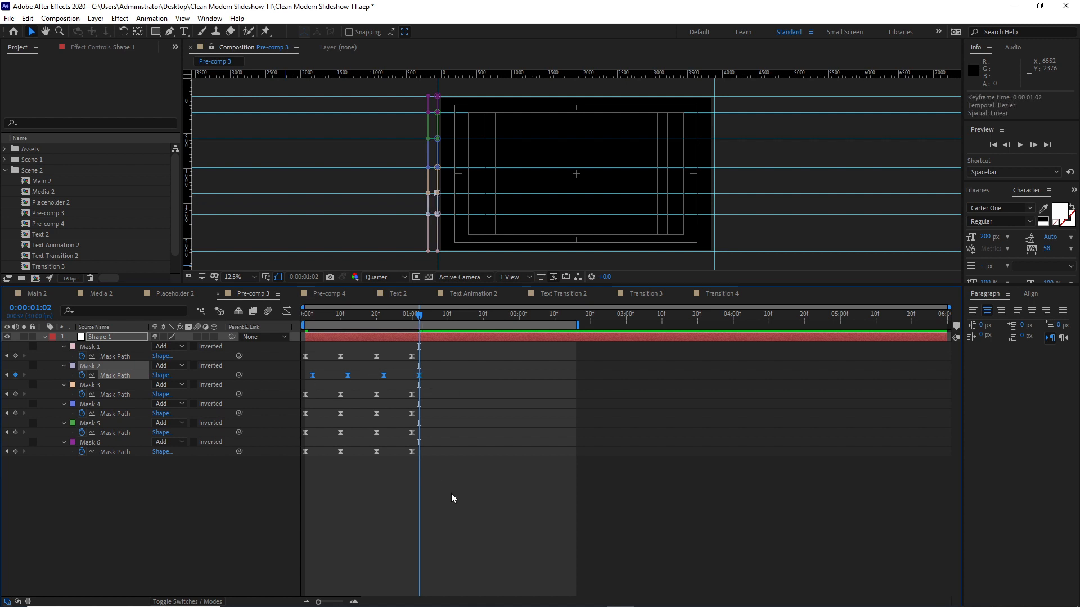
# Offset all Mask 3 path keyframes so the last one lands at 0:00:01:04.
pyautogui.click(1032, 146)
pyautogui.click(1032, 146)
pyautogui.moveTo(472, 390); pyautogui.dragTo(311, 397)
pyautogui.moveTo(411, 398); pyautogui.dragTo(426, 395)
# Offset all Mask 4 path keyframes so the last one lands at 0:00:01:06.
pyautogui.click(1033, 145)
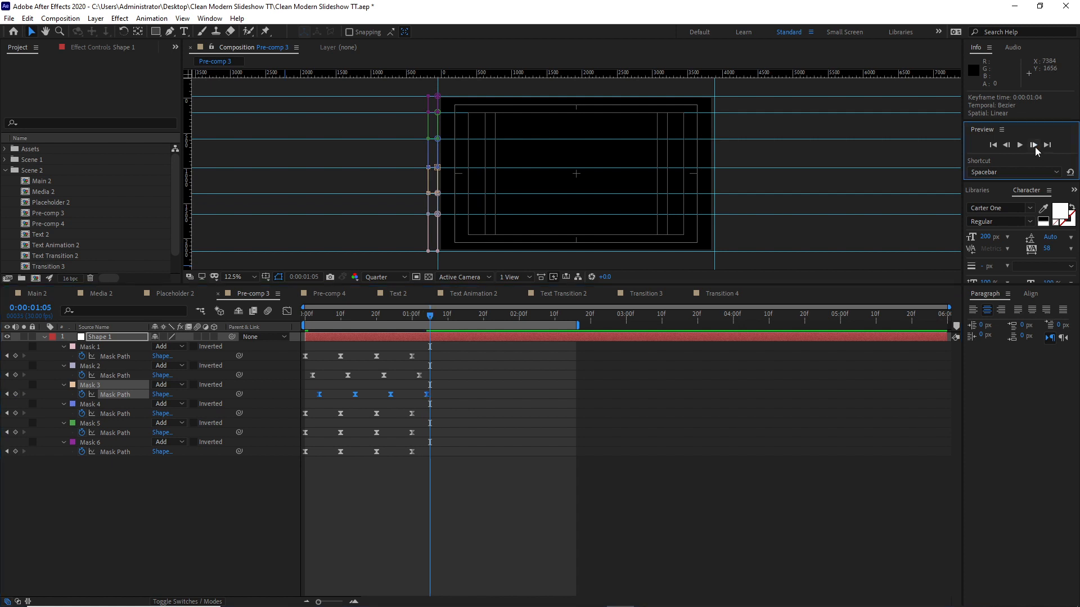
pyautogui.click(1033, 145)
pyautogui.moveTo(472, 421); pyautogui.dragTo(293, 416)
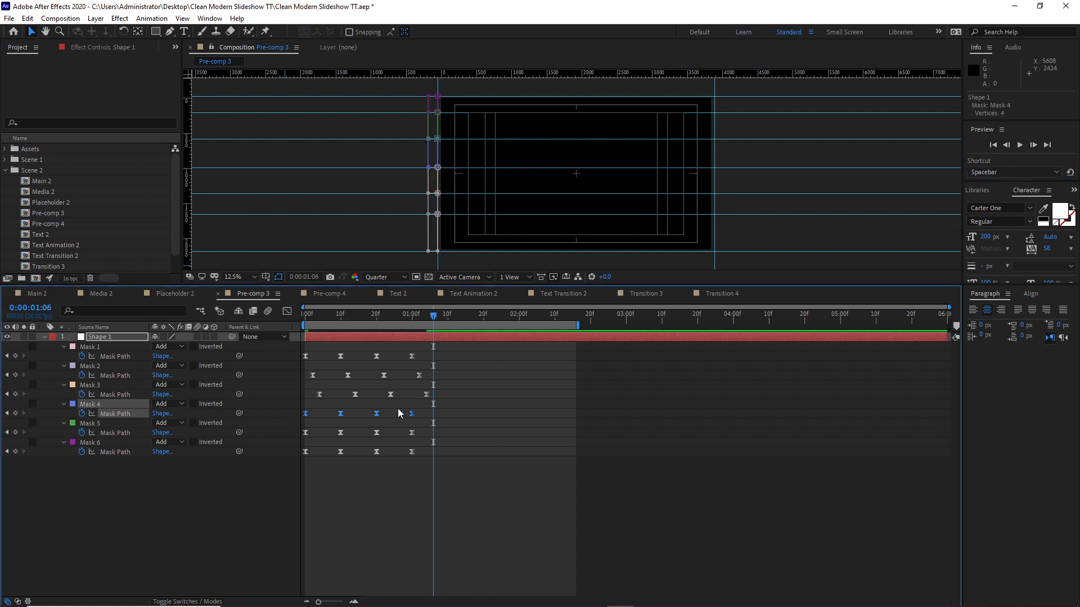
pyautogui.moveTo(409, 415); pyautogui.dragTo(432, 417)
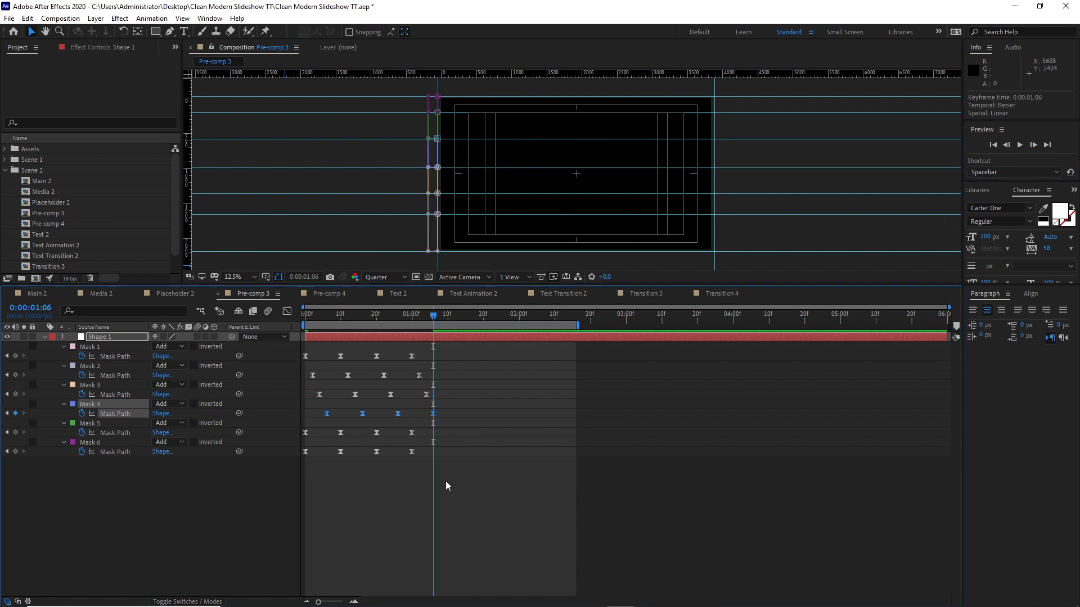
# Offset all Mask 5 path keyframes so the last one lands at 0:00:01:08.
pyautogui.click(1033, 145)
pyautogui.click(1033, 146)
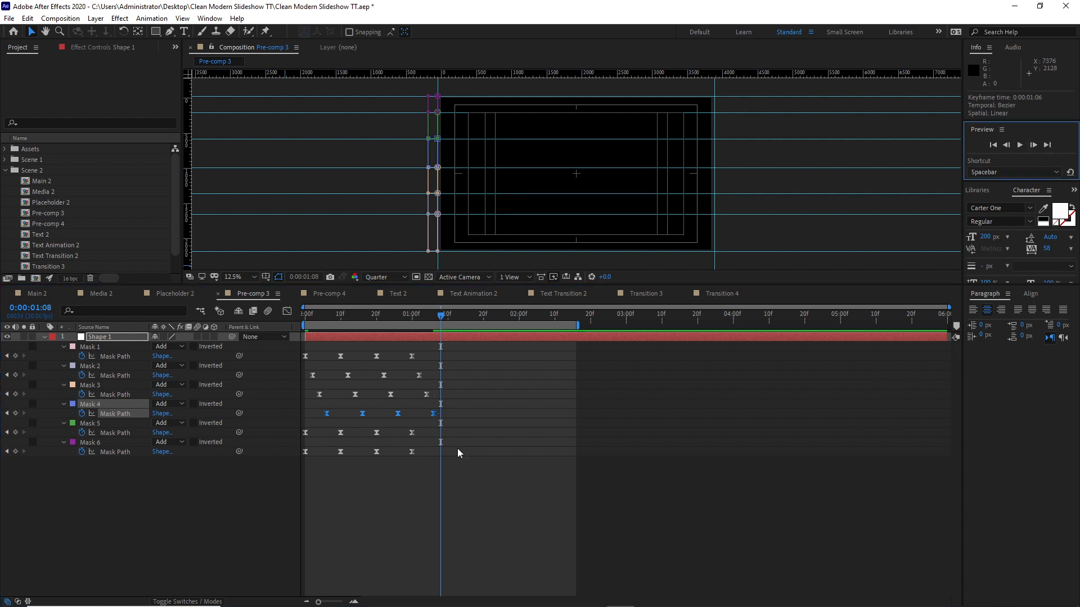
pyautogui.moveTo(429, 435); pyautogui.dragTo(296, 431)
pyautogui.moveTo(410, 431); pyautogui.dragTo(300, 456)
# Offset all Mask 6 path keyframes so the last one lands at 0:00:01:10, and scrub through the staggered wipe.
pyautogui.click(1033, 145)
pyautogui.click(1033, 145)
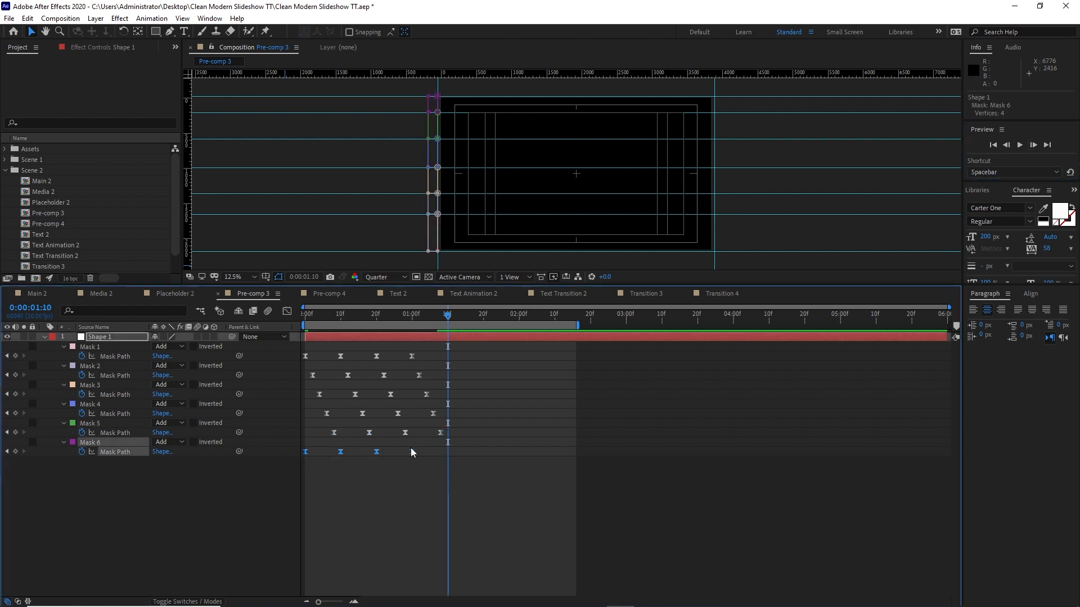
pyautogui.moveTo(414, 454); pyautogui.dragTo(449, 456)
pyautogui.moveTo(449, 315); pyautogui.dragTo(477, 317)
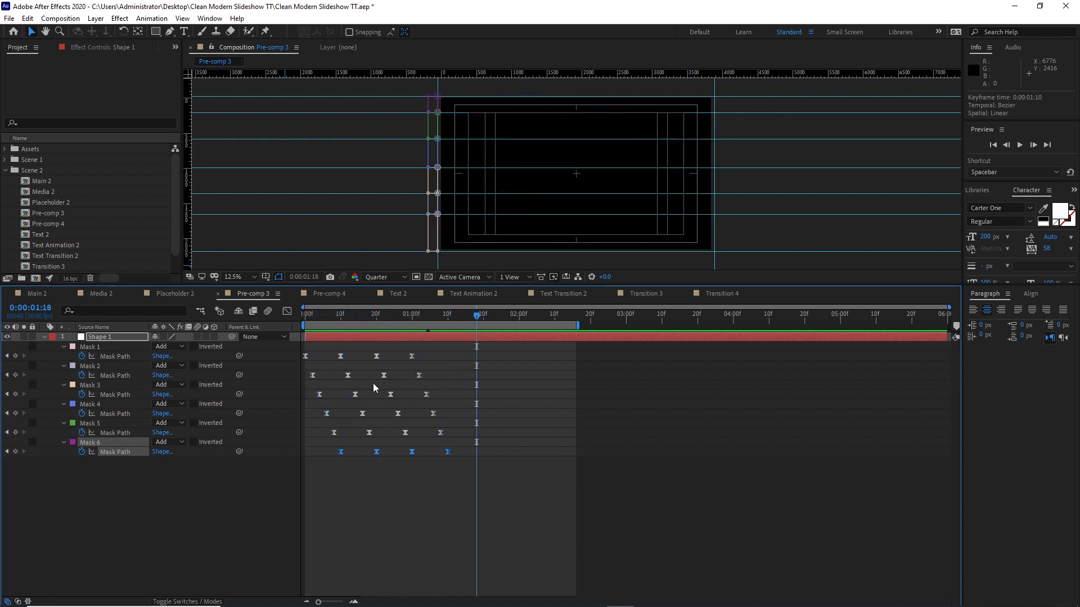
# Collapse the Shape 1 layer's properties and duplicate the layer.
pyautogui.click(44, 336)
pyautogui.click(108, 338)
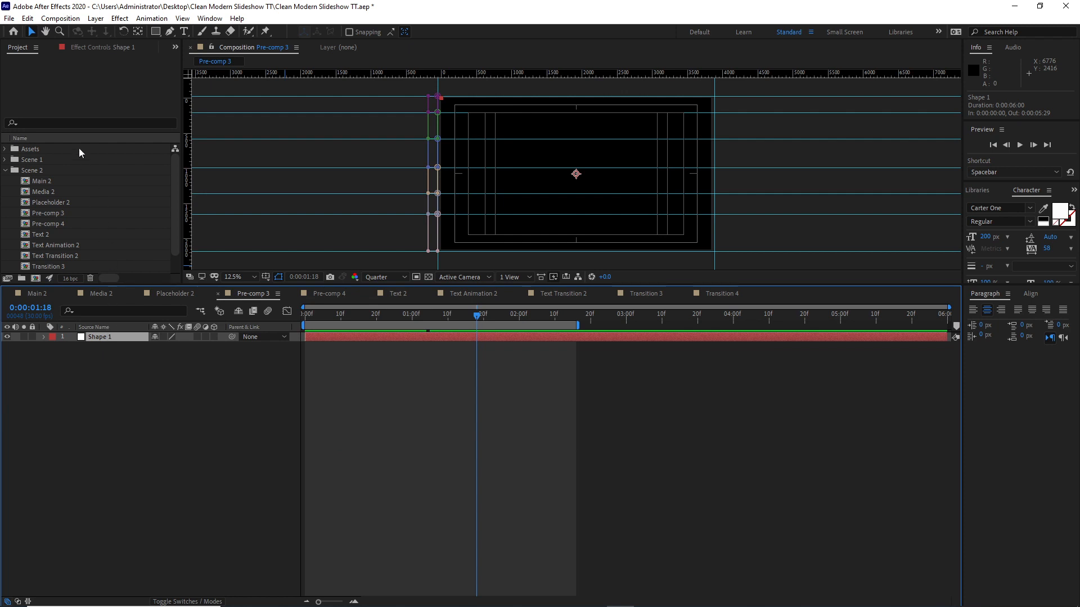
pyautogui.click(27, 18)
pyautogui.click(55, 163)
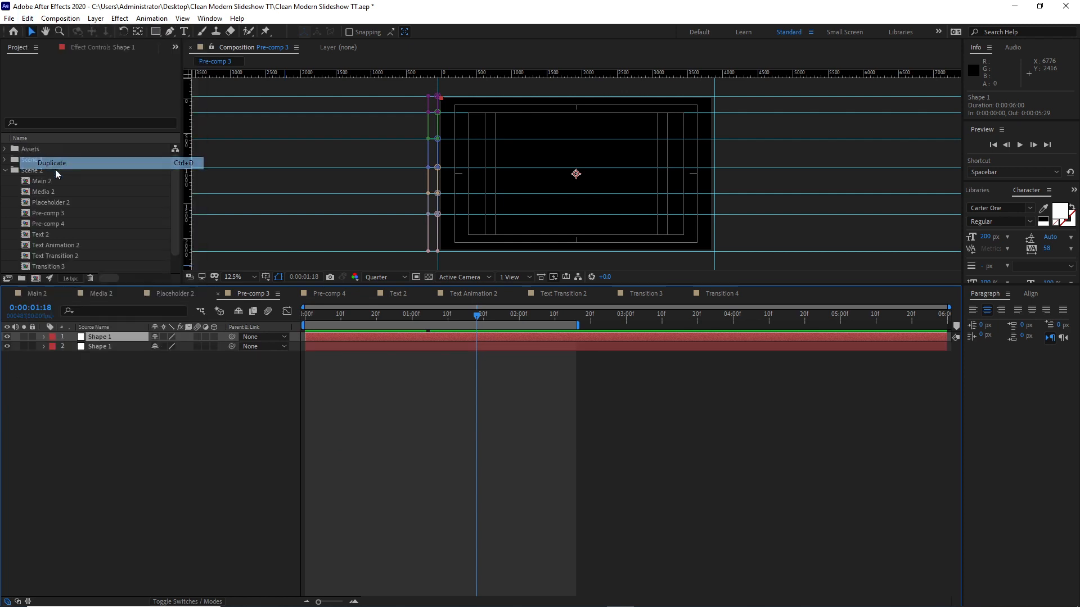
# Apply a Generate Fill effect to the lower Shape 1 layer and set its color to 3F0770.
pyautogui.click(123, 349)
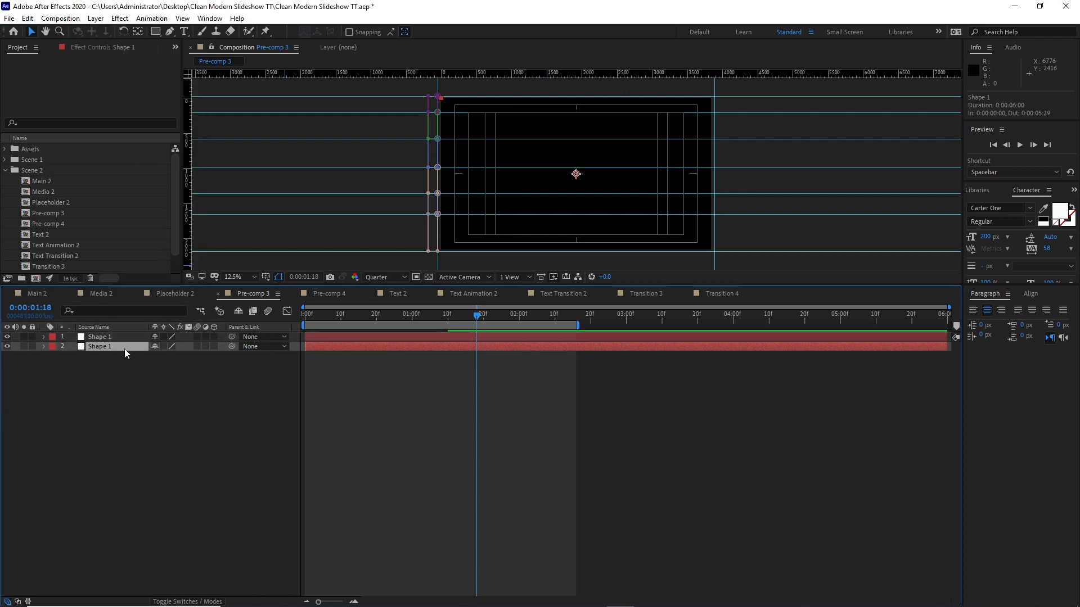
pyautogui.click(119, 18)
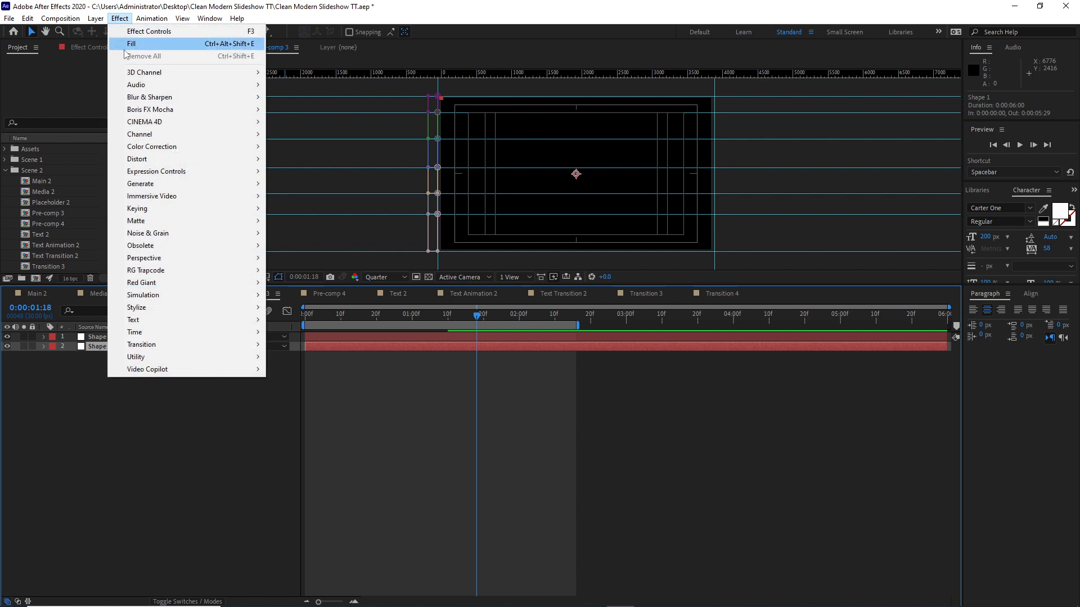
pyautogui.moveTo(168, 183)
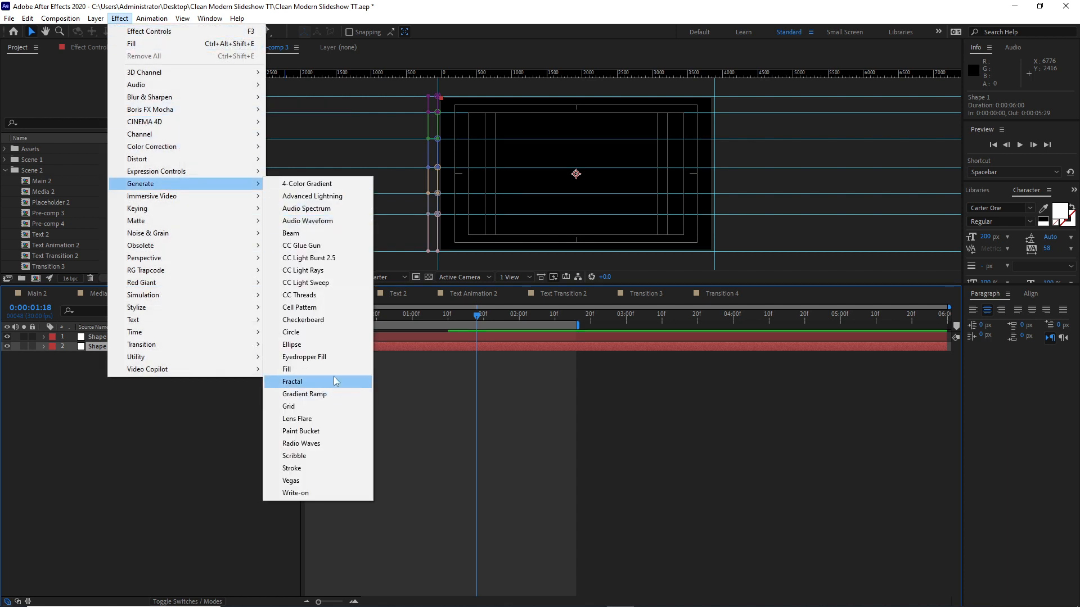
pyautogui.click(315, 369)
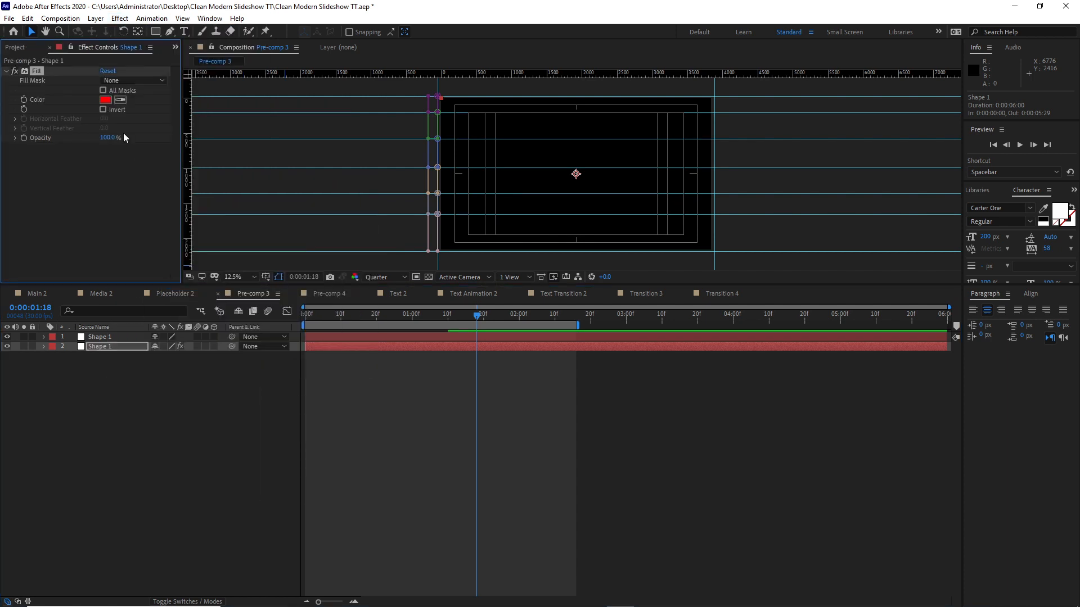
pyautogui.click(105, 100)
pyautogui.moveTo(250, 260); pyautogui.dragTo(252, 273)
pyautogui.write('3F')
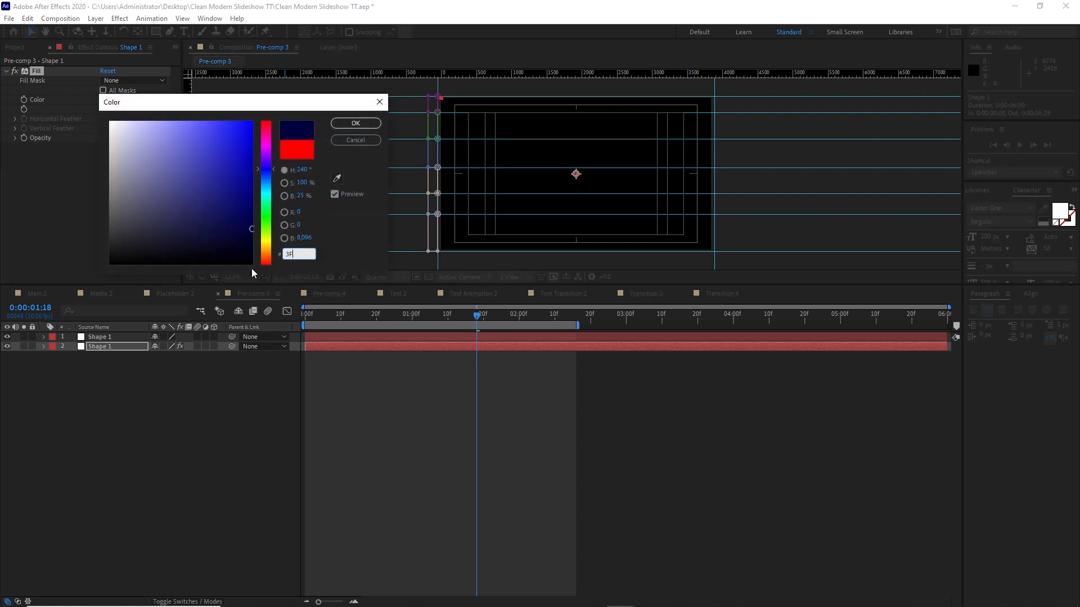
pyautogui.write('0770')
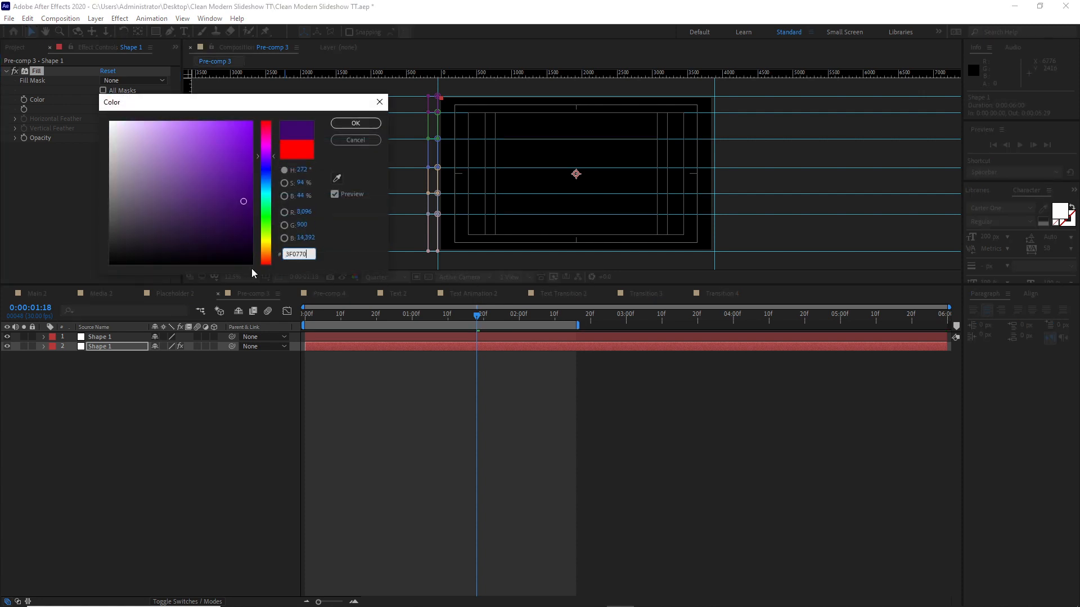
pyautogui.click(356, 123)
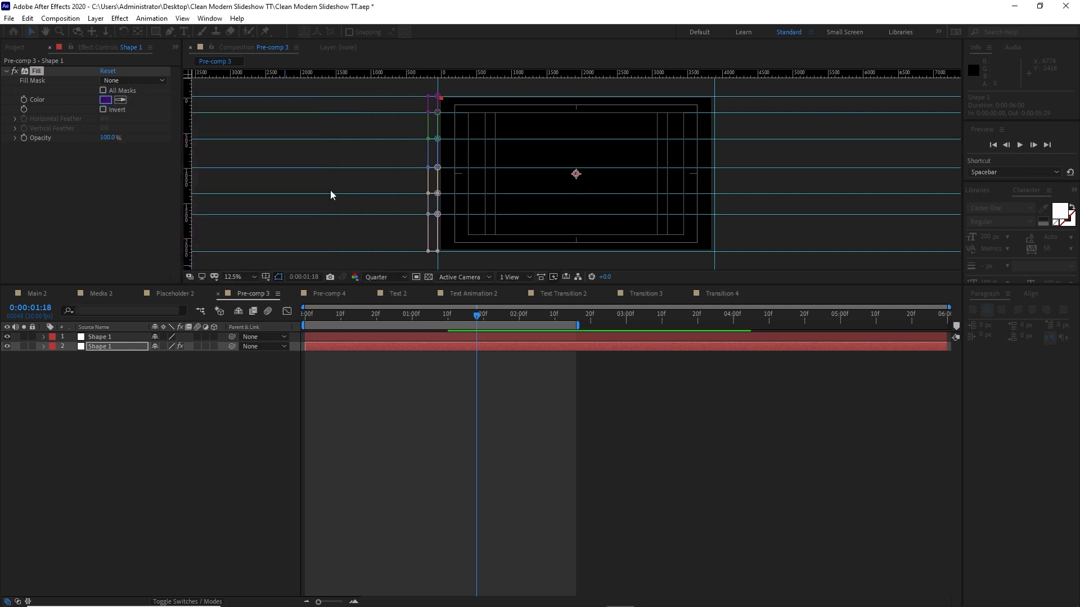
# Shift the lower purple Shape 1 layer forward by one frame and scrub through the result.
pyautogui.click(367, 315)
pyautogui.moveTo(367, 316); pyautogui.dragTo(370, 316)
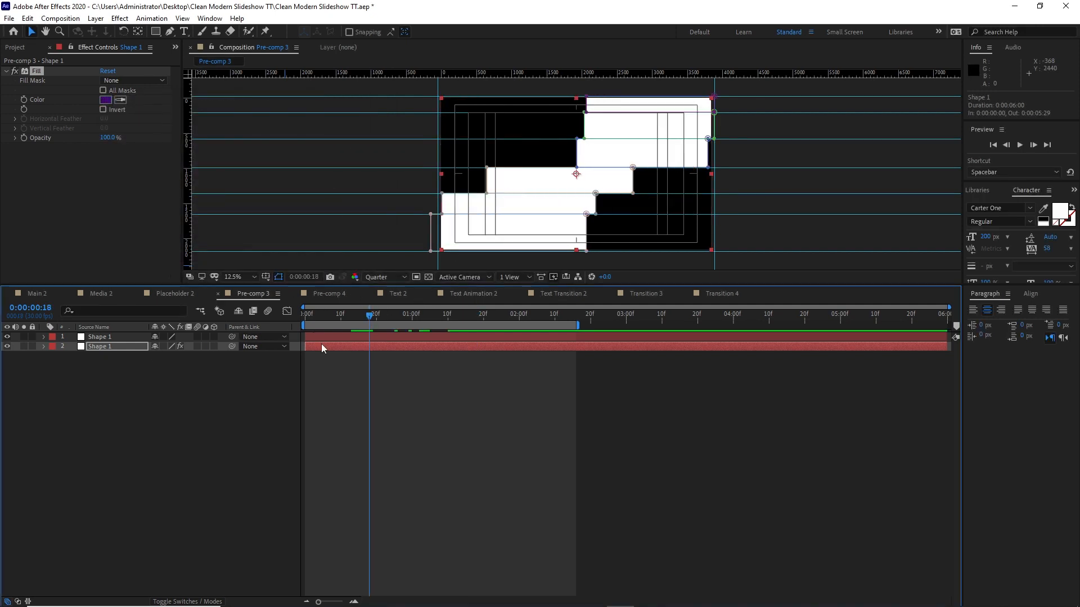
pyautogui.moveTo(322, 346); pyautogui.dragTo(325, 345)
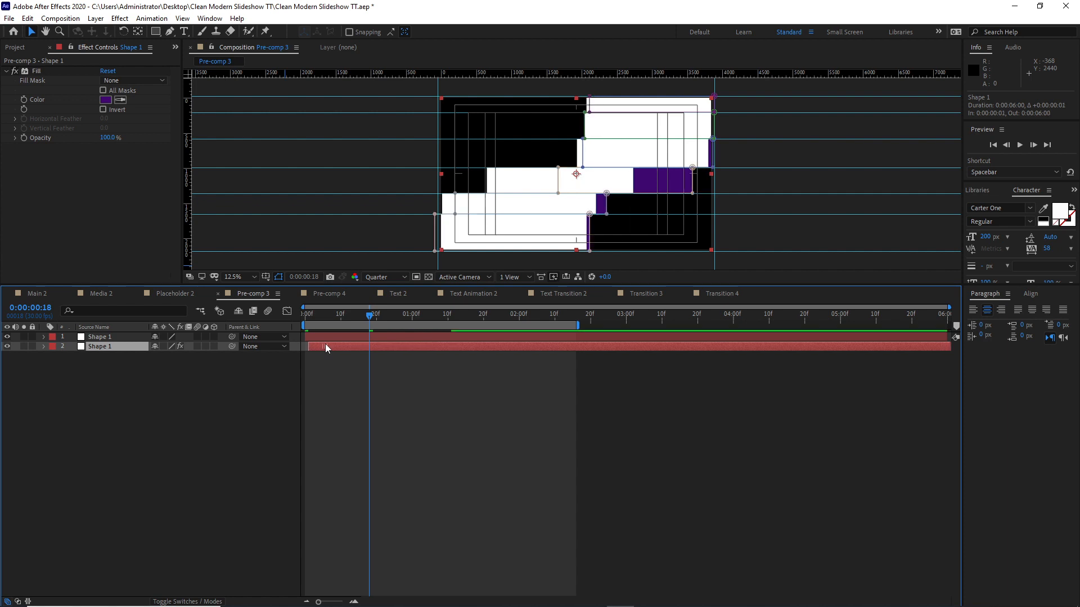
pyautogui.moveTo(369, 316); pyautogui.dragTo(505, 301)
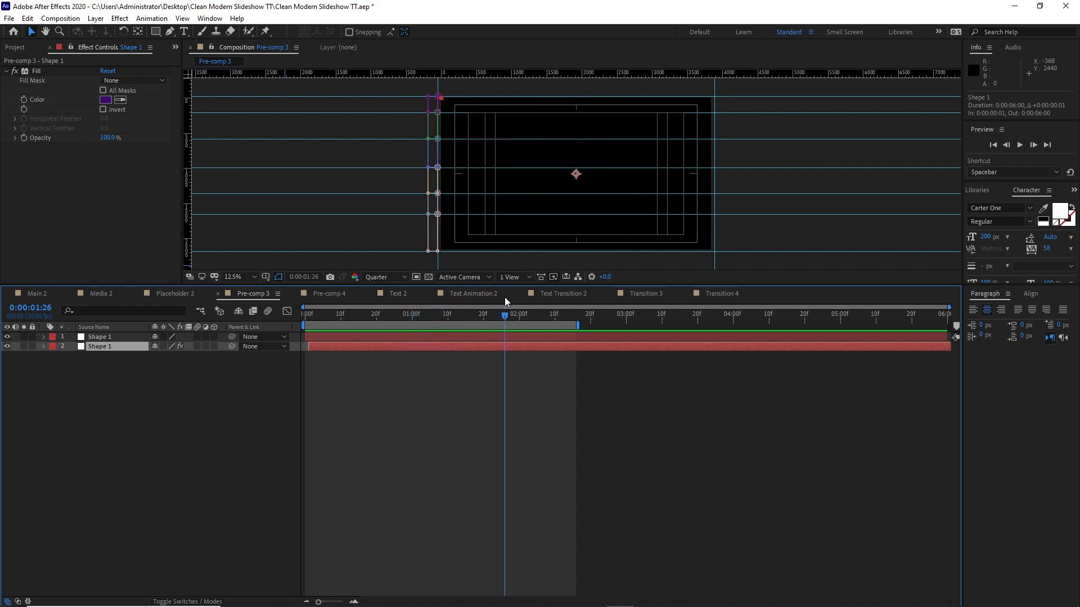
# Enable motion blur on both Shape 1 layers, and delay the upper white layer by one frame instead of the purple one.
pyautogui.click(197, 336)
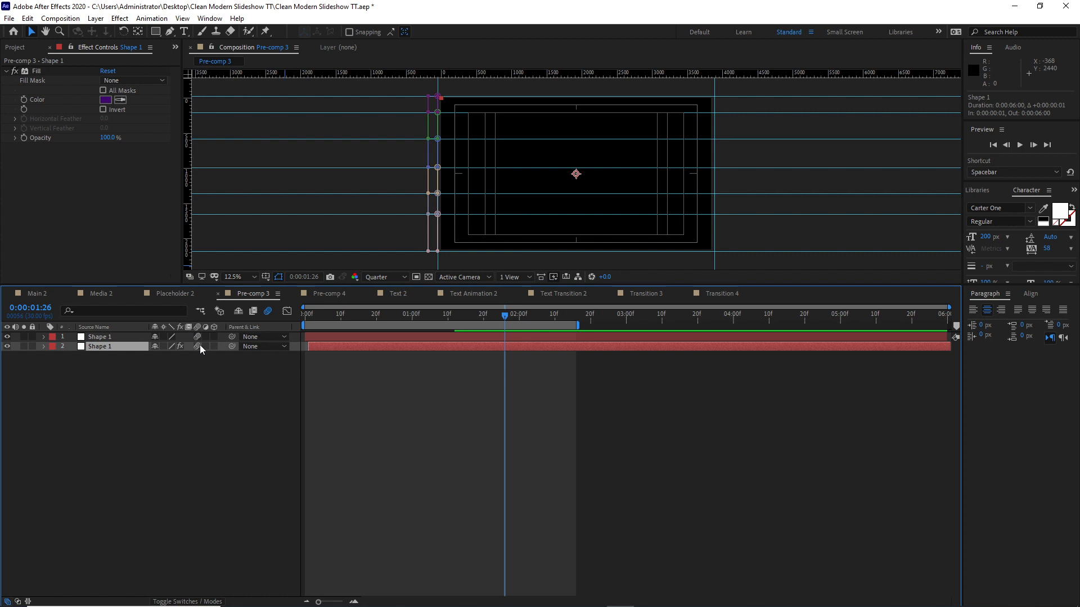
pyautogui.moveTo(505, 316); pyautogui.dragTo(383, 336)
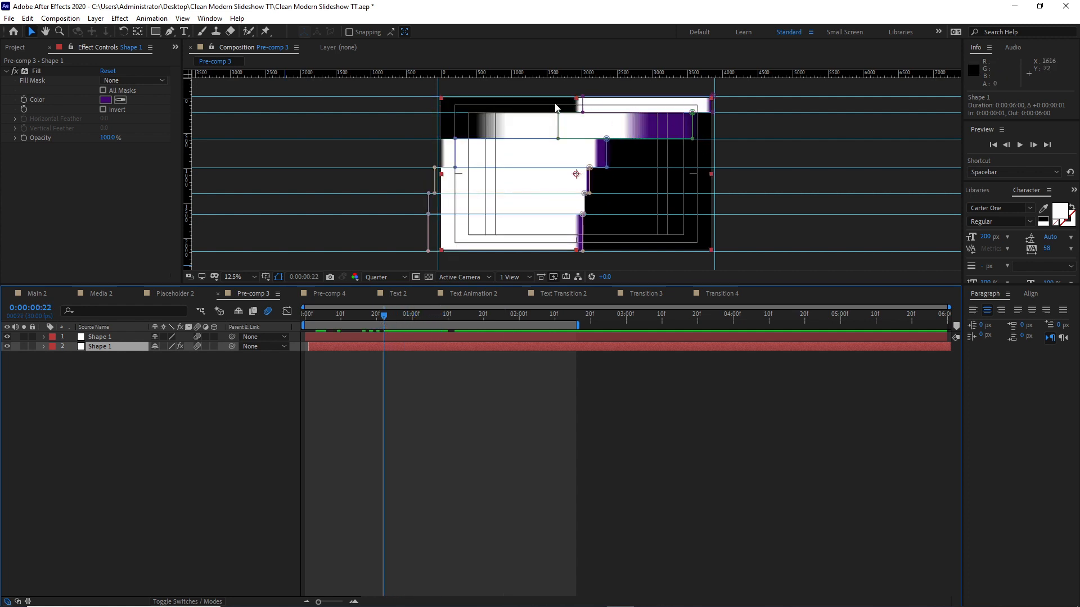
pyautogui.moveTo(353, 346); pyautogui.dragTo(351, 338)
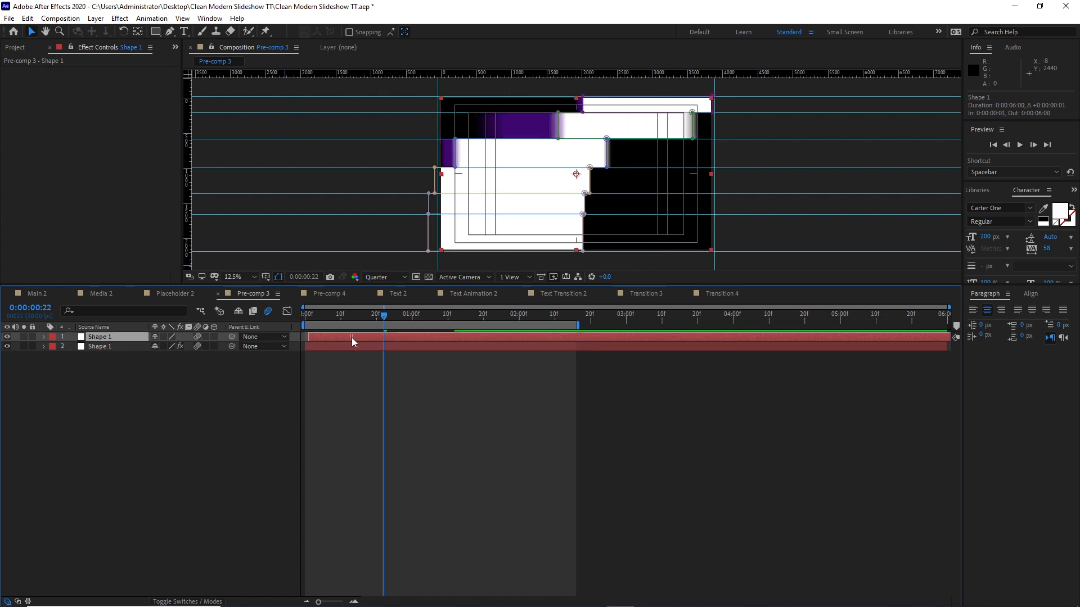
pyautogui.moveTo(385, 317); pyautogui.dragTo(352, 310)
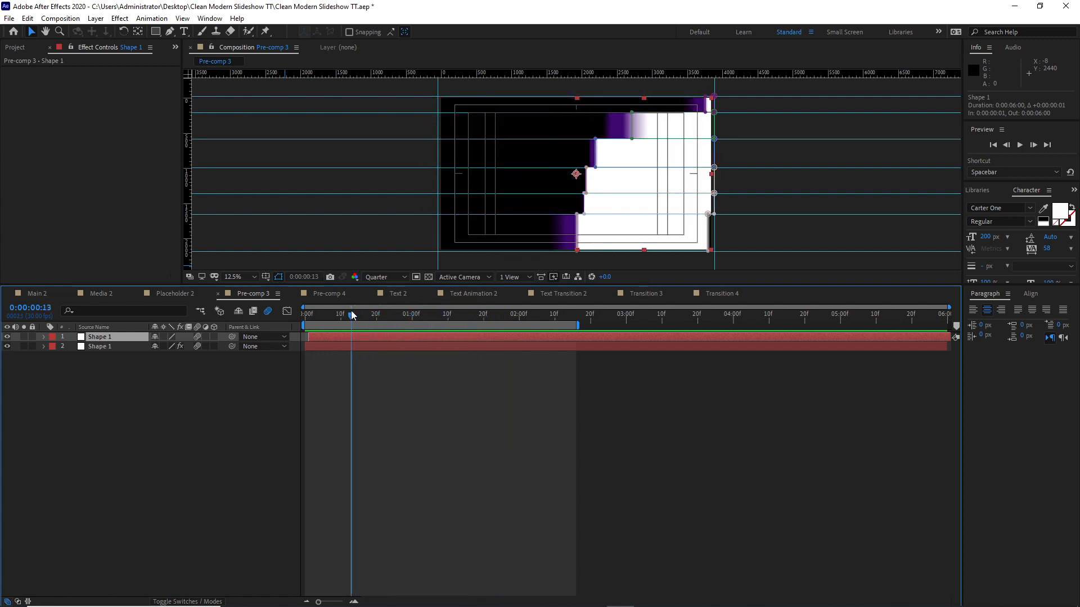
# Close the existing Pre-comp 4 and delete it from the project's Scene 2 folder.
pyautogui.click(325, 293)
pyautogui.click(292, 294)
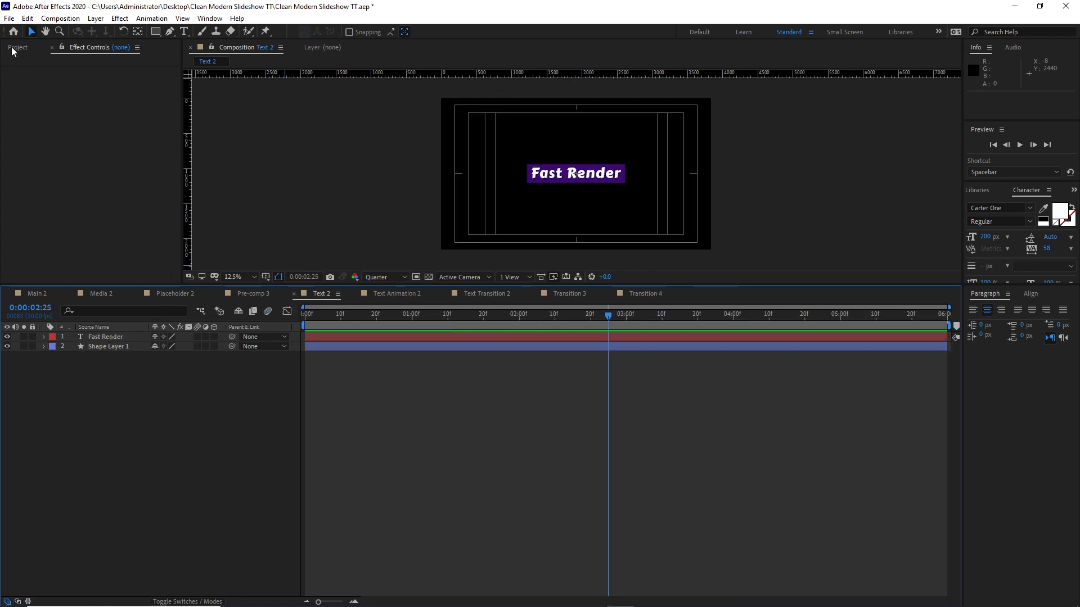
pyautogui.click(17, 48)
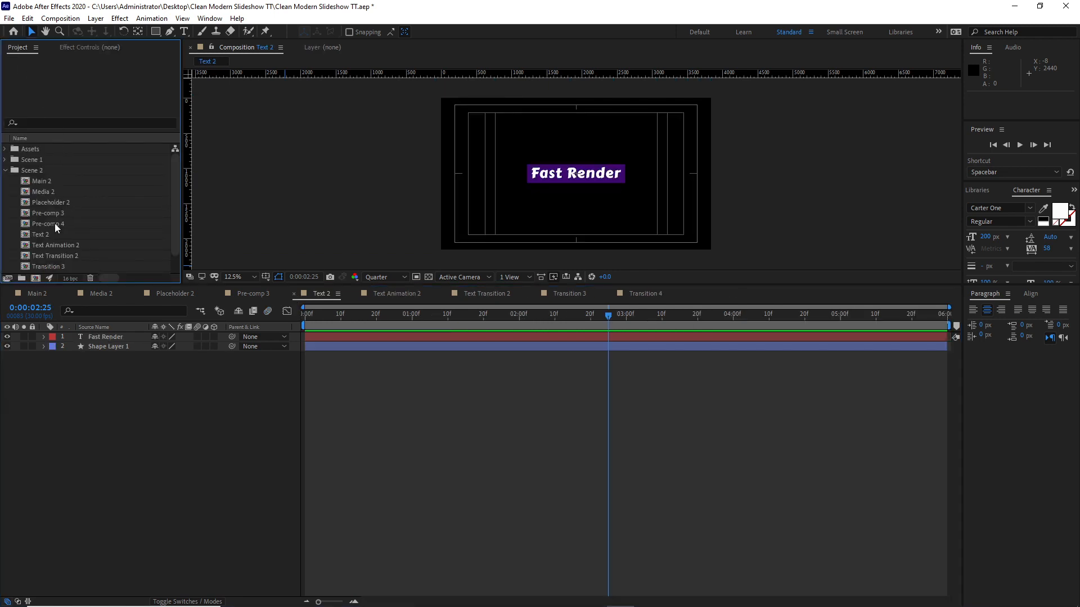
pyautogui.click(55, 223)
pyautogui.click(27, 18)
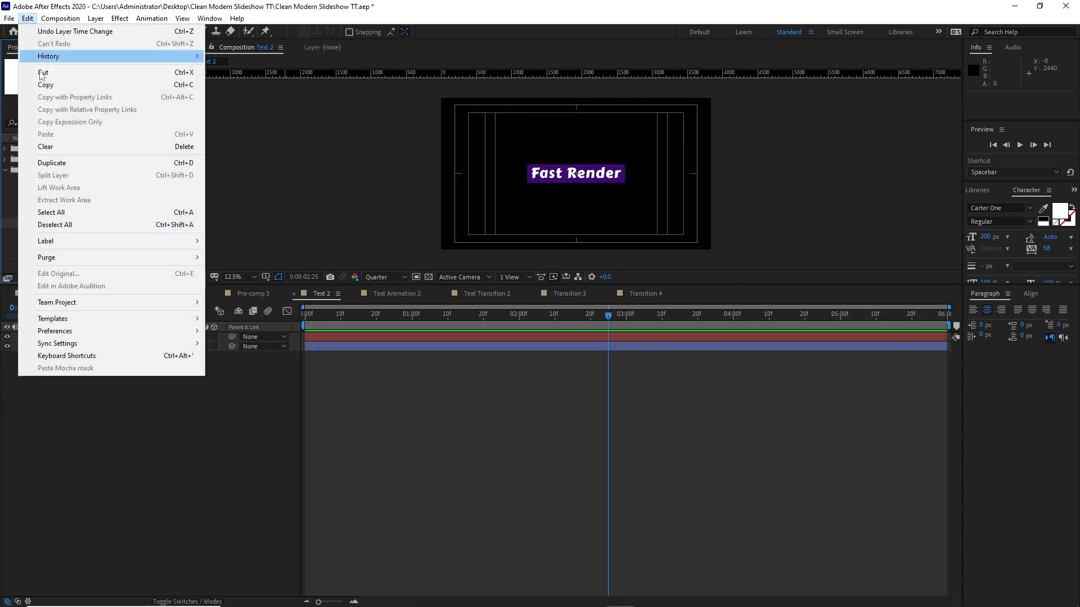
pyautogui.click(51, 145)
pyautogui.click(573, 324)
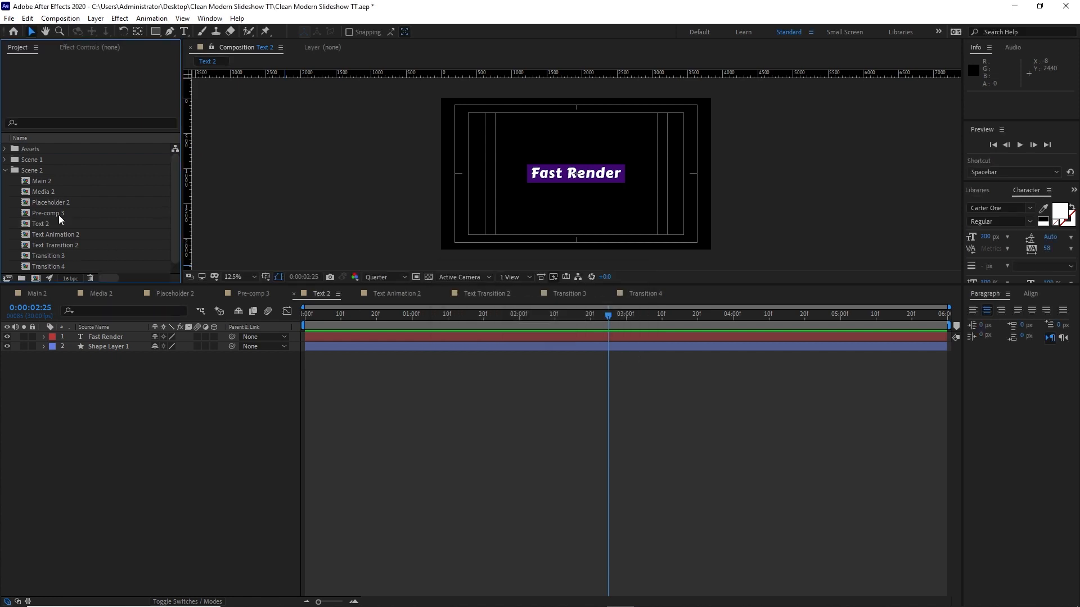
# Duplicate Pre-comp 3 in the Scene 2 folder, open the copy and scrub through its animation.
pyautogui.click(58, 214)
pyautogui.click(27, 18)
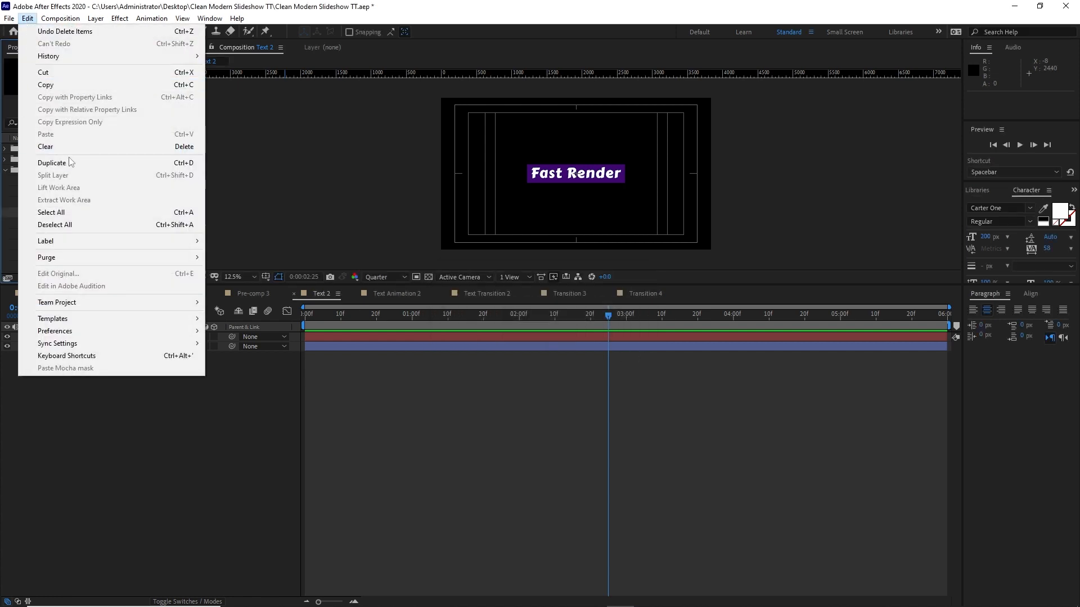
pyautogui.click(68, 138)
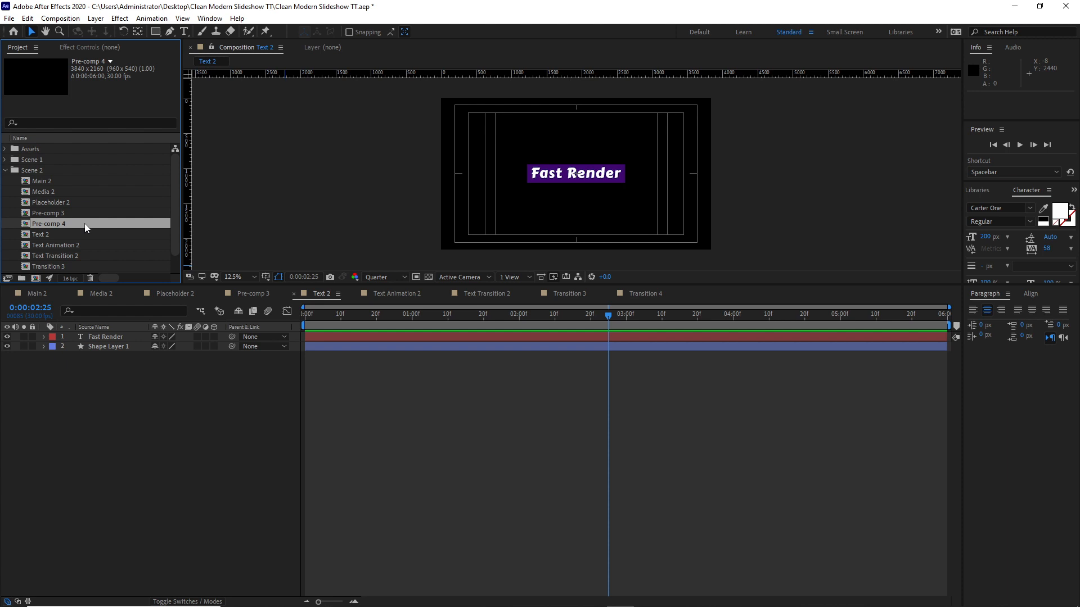
pyautogui.doubleClick(84, 224)
pyautogui.moveTo(353, 312); pyautogui.dragTo(484, 324)
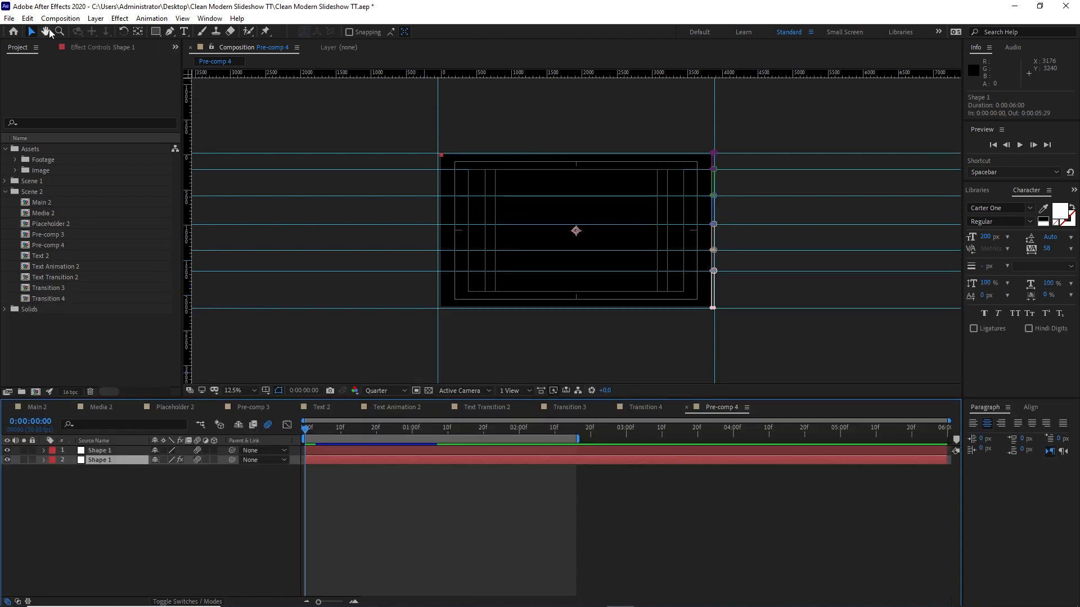
# Delete the lower Shape 1 layer in Pre-comp 4 and remove all six masks from the remaining Shape 1 layer.
pyautogui.click(27, 18)
pyautogui.click(39, 146)
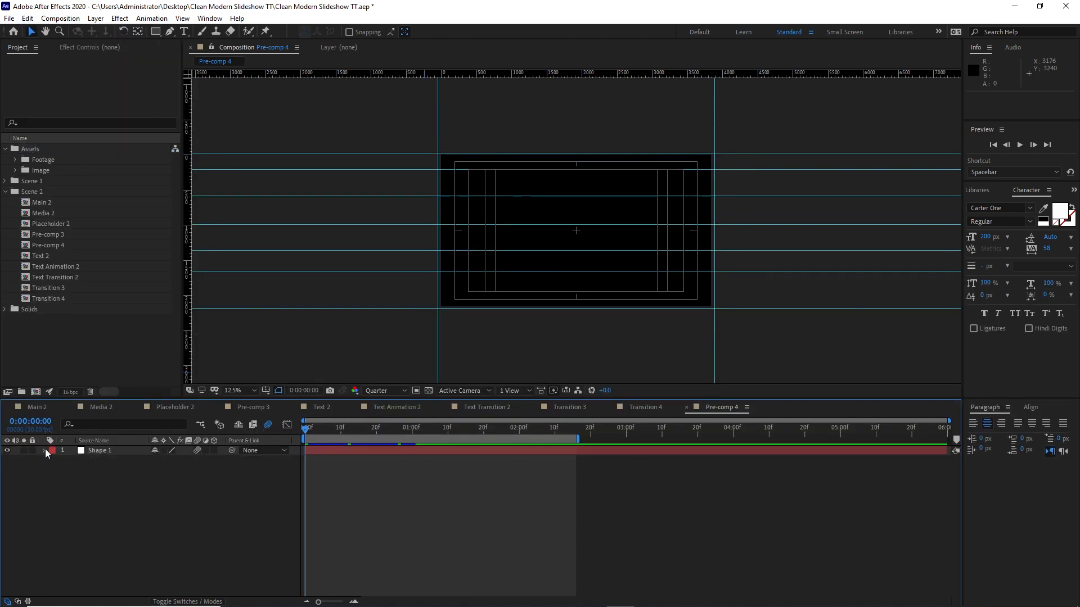
pyautogui.click(45, 449)
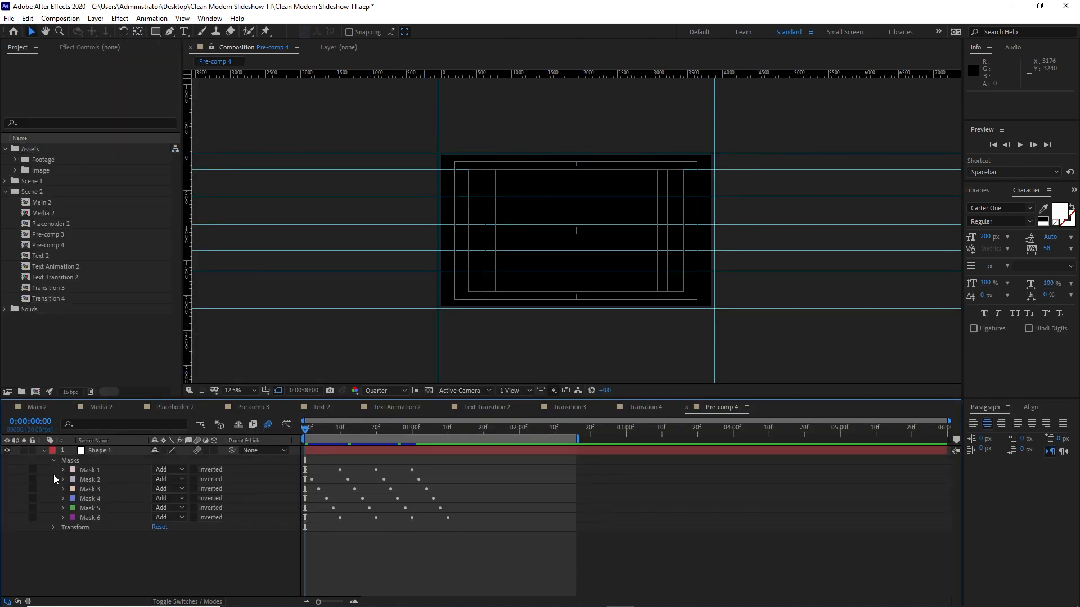
pyautogui.click(27, 18)
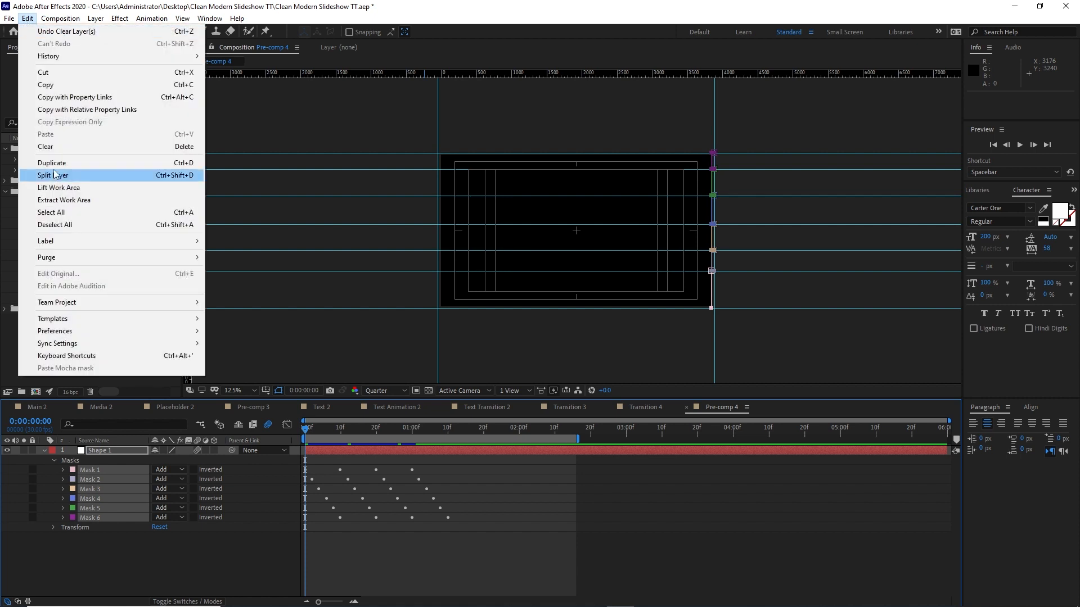
pyautogui.click(39, 147)
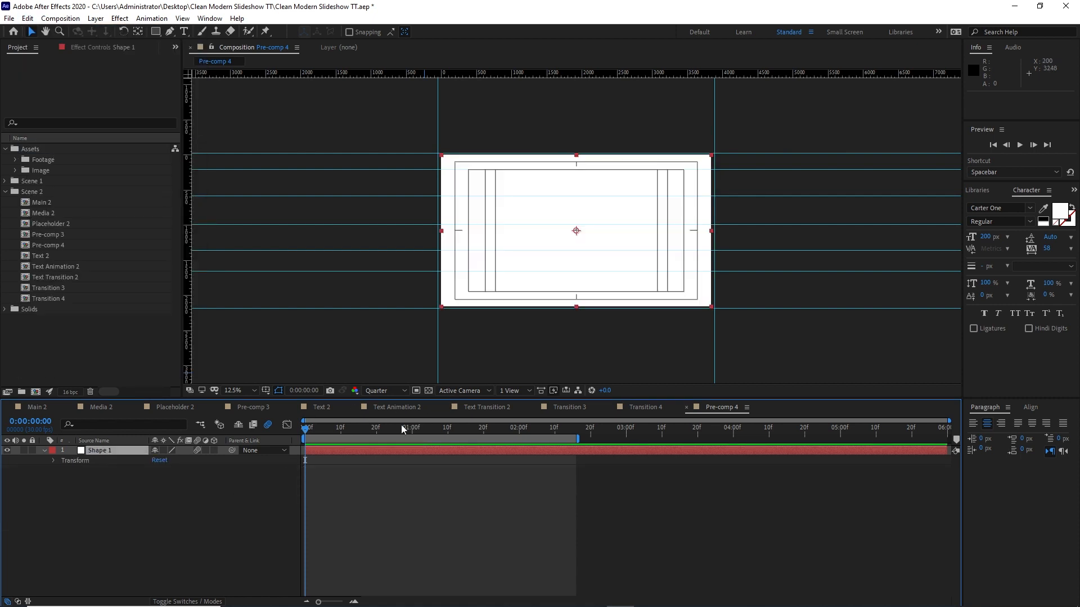
# Draw six stacked full-width rectangular masks on Shape 1 from the bottom edge to the top edge, following the guides.
pyautogui.click(112, 449)
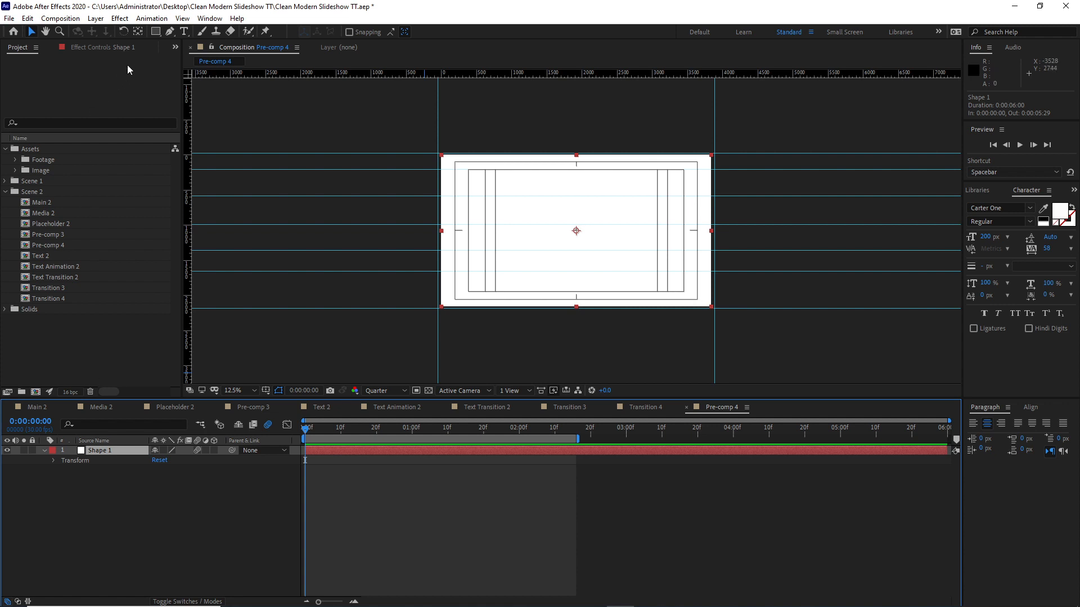
pyautogui.click(156, 31)
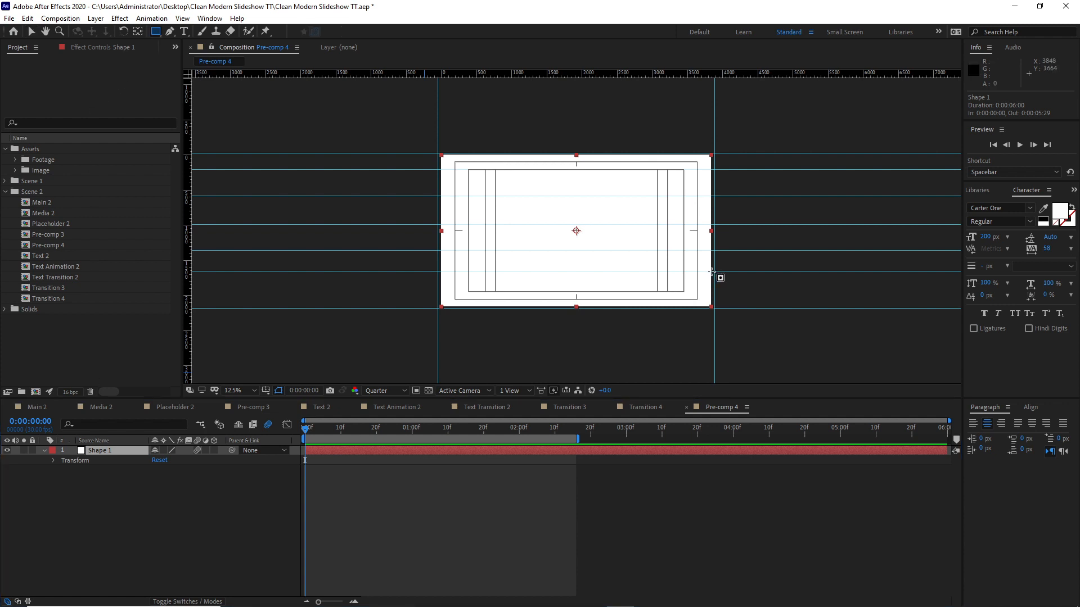
pyautogui.moveTo(713, 270); pyautogui.dragTo(437, 308)
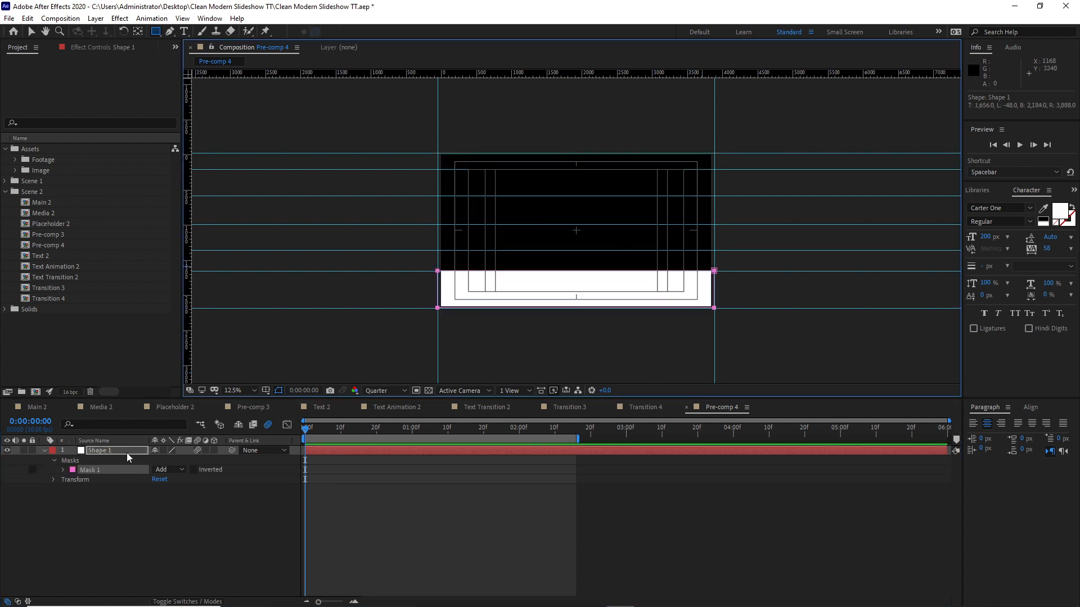
pyautogui.moveTo(714, 270); pyautogui.dragTo(450, 249)
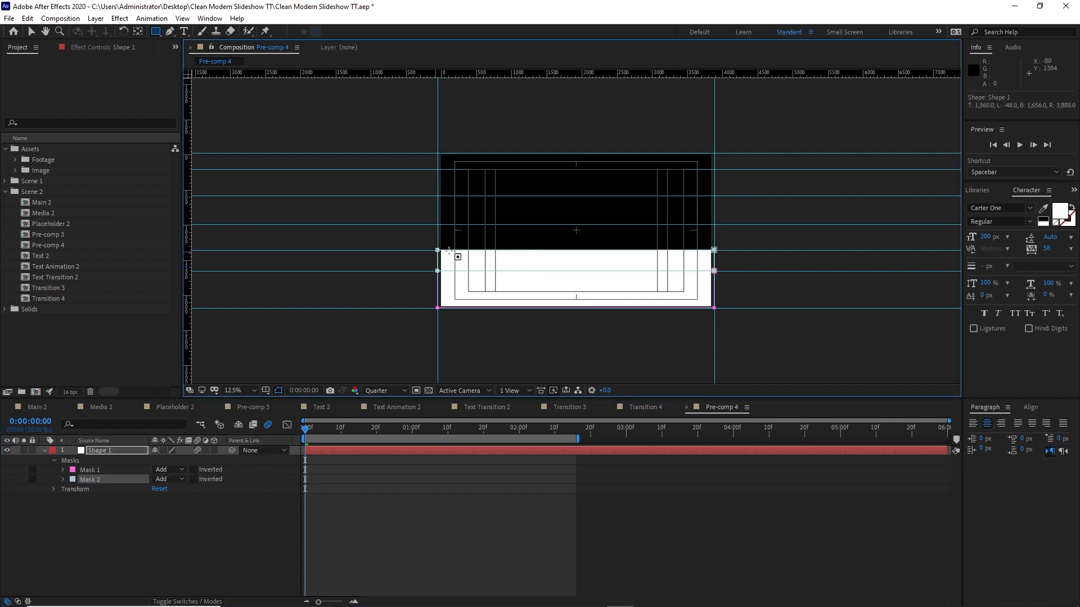
pyautogui.moveTo(713, 249)
pyautogui.mouseDown()
pyautogui.moveTo(754, 251)
pyautogui.moveTo(710, 231)
pyautogui.moveTo(501, 236)
pyautogui.moveTo(438, 224)
pyautogui.mouseUp()
pyautogui.moveTo(713, 224); pyautogui.dragTo(438, 195)
pyautogui.click(115, 450)
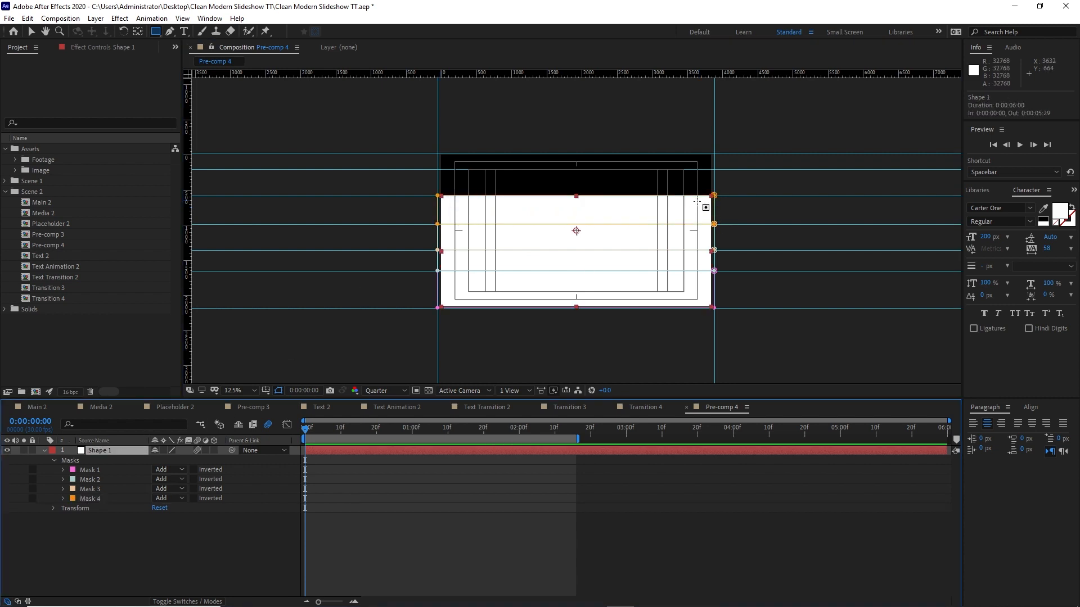
pyautogui.moveTo(714, 195); pyautogui.dragTo(438, 168)
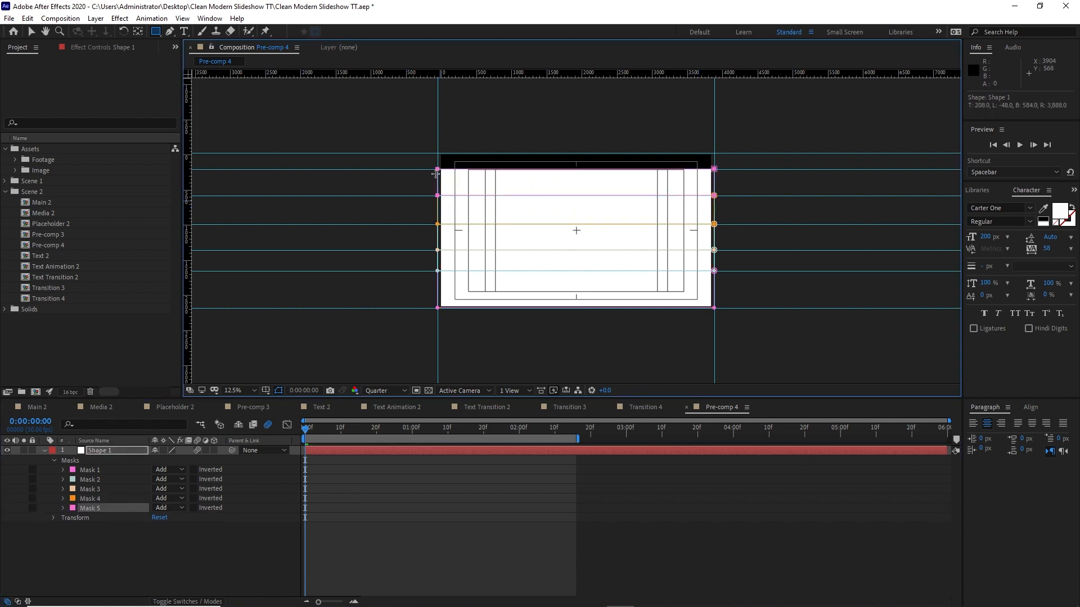
pyautogui.click(149, 453)
pyautogui.moveTo(713, 168); pyautogui.dragTo(437, 153)
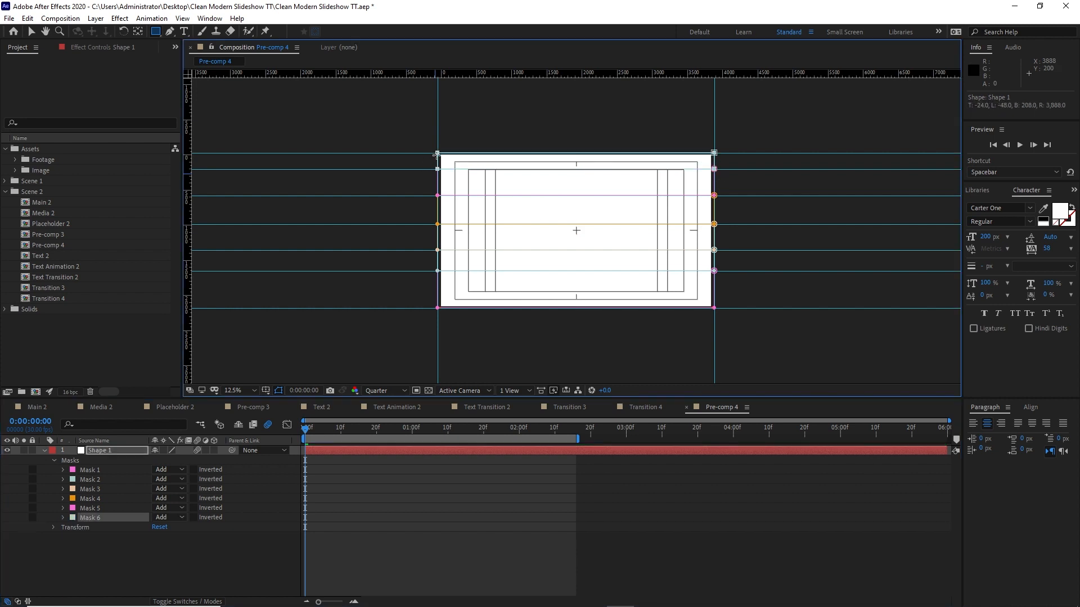
# Enable Mask Path keyframing for all six masks of Shape 1 at 0:00:00:00.
pyautogui.moveTo(54, 470); pyautogui.dragTo(79, 520)
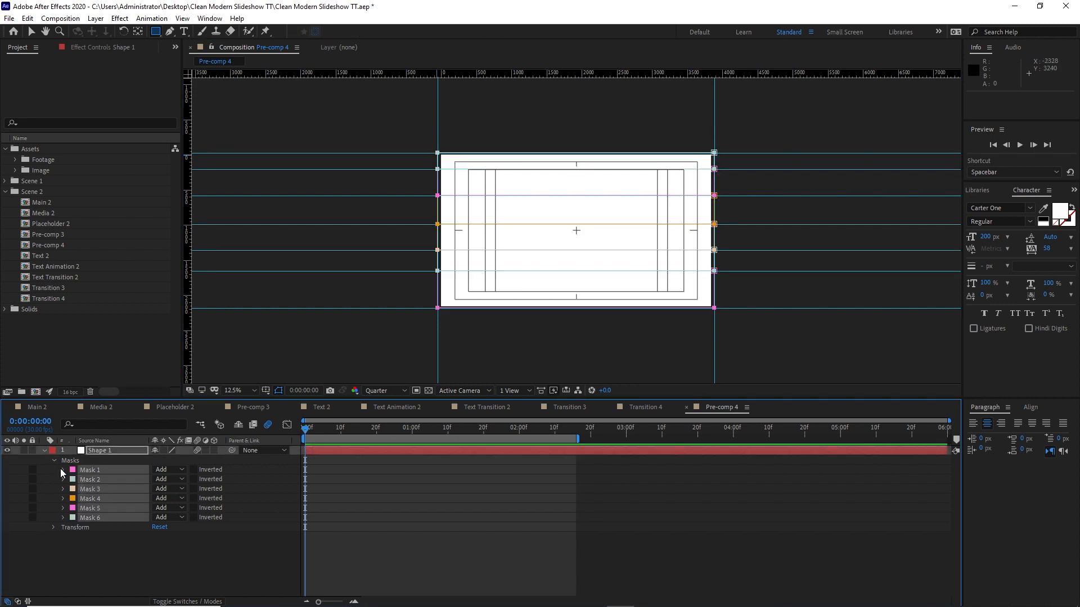
pyautogui.click(63, 471)
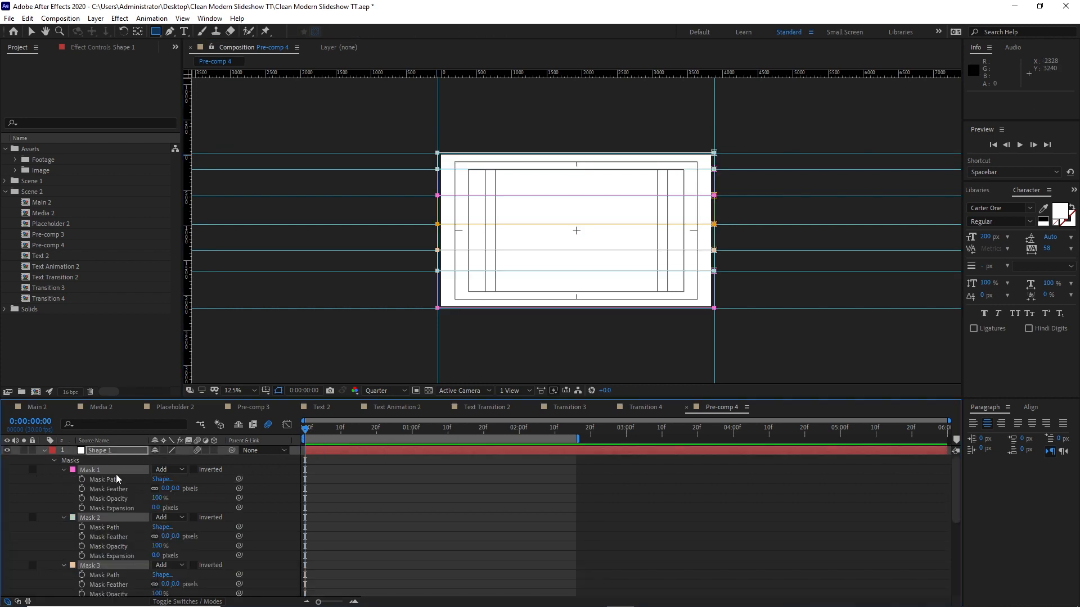
pyautogui.click(81, 479)
# Set the mask shape's Right bound to 0 px for Mask 1 and Mask 2 at the first frame.
pyautogui.click(162, 479)
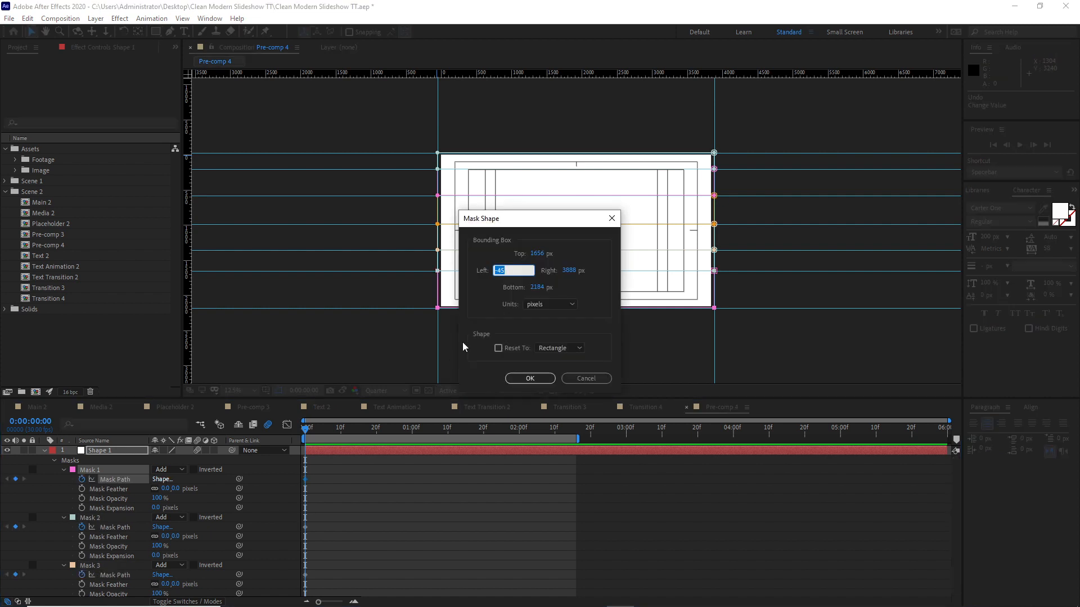
pyautogui.click(570, 271)
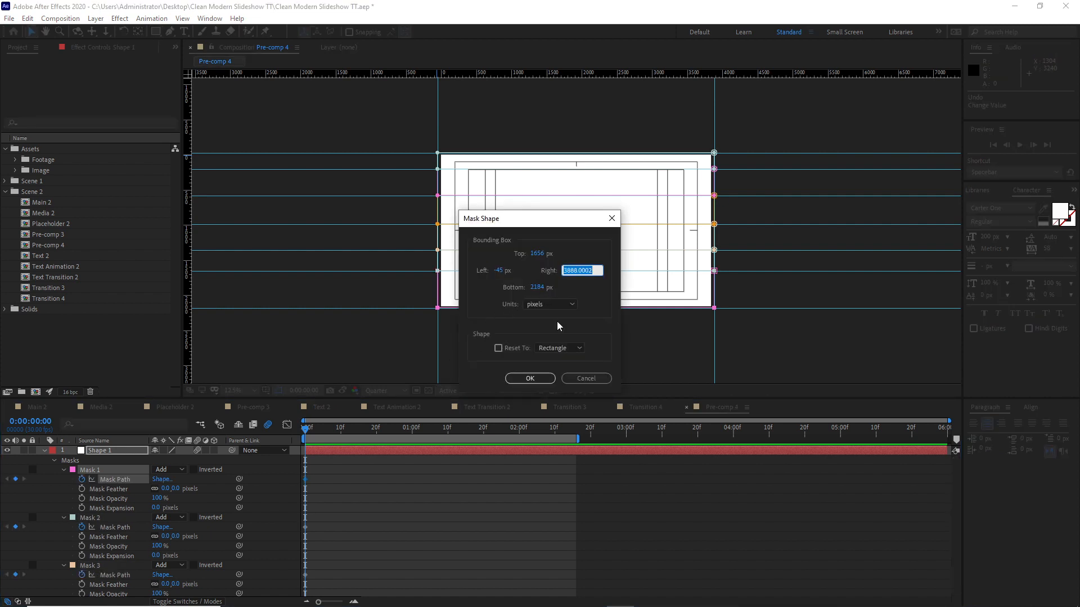
pyautogui.write('0')
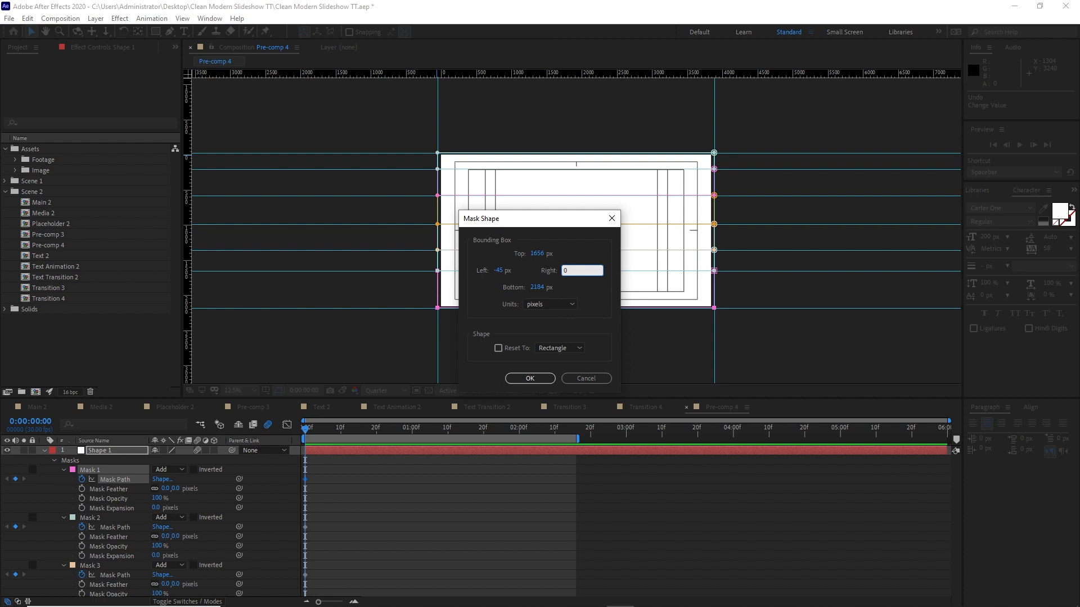
pyautogui.click(530, 379)
pyautogui.click(161, 526)
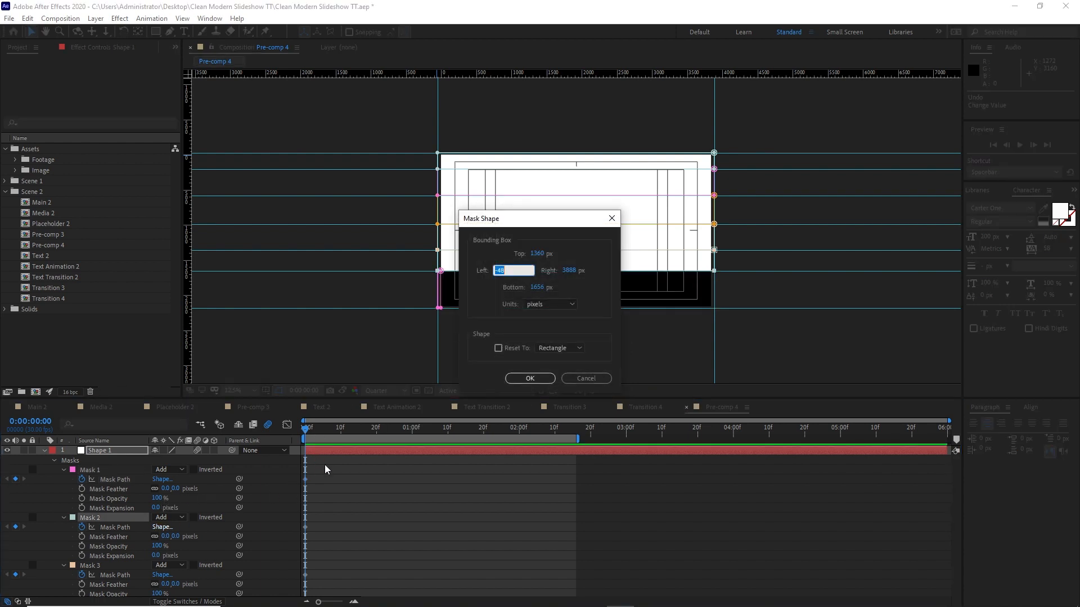
pyautogui.click(571, 273)
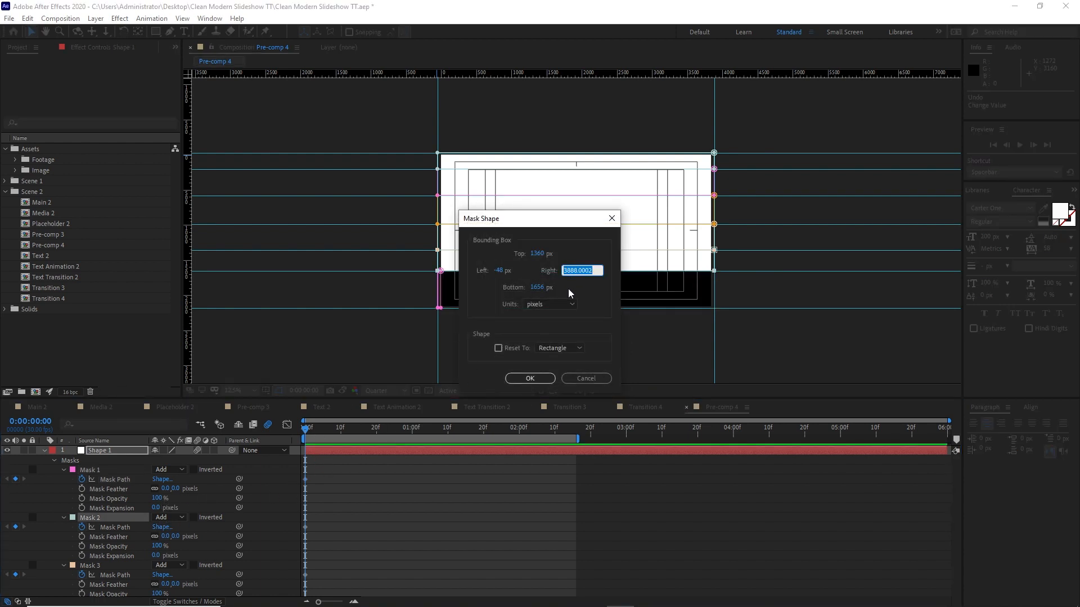
pyautogui.click(530, 378)
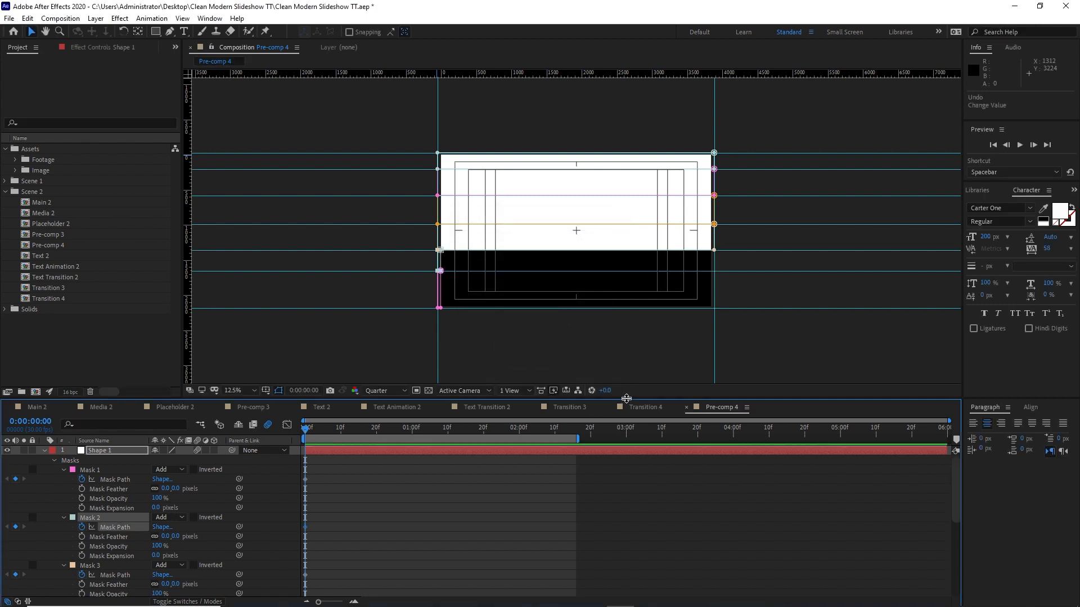
# Set the mask shape's Right bound to 0 px for Mask 3 and Mask 4 at the first frame.
pyautogui.moveTo(626, 399); pyautogui.dragTo(626, 302)
pyautogui.click(160, 478)
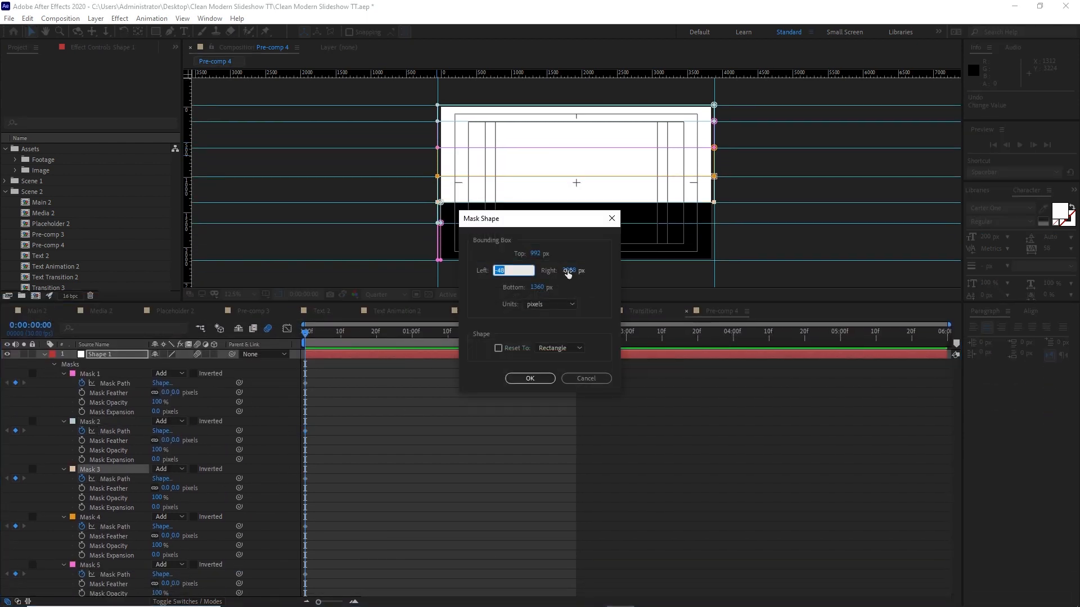
pyautogui.press('Tab')
pyautogui.write('0')
pyautogui.click(544, 378)
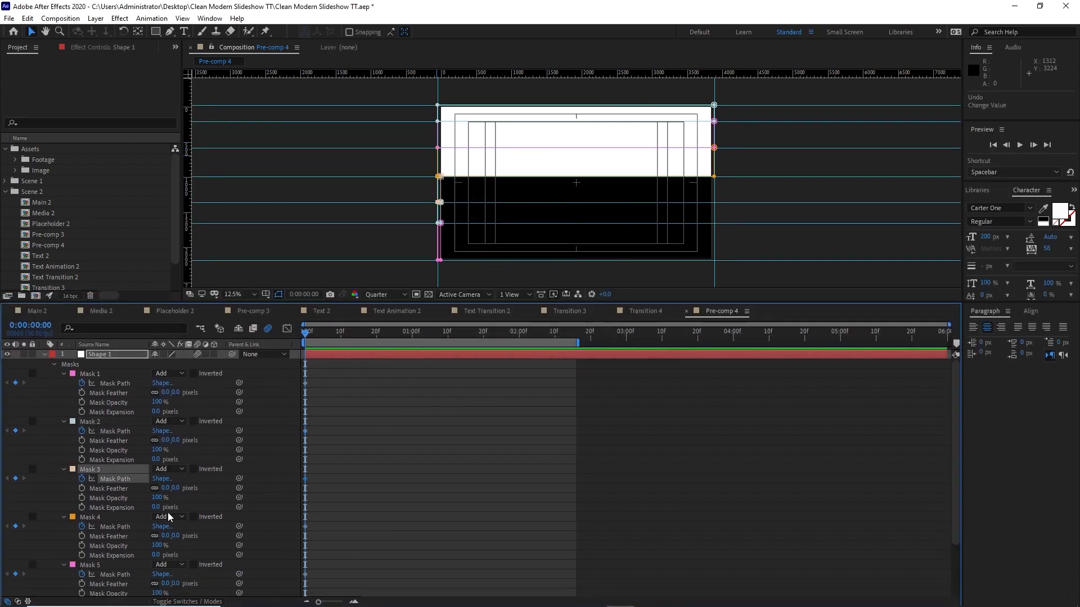
pyautogui.click(161, 526)
pyautogui.press('Tab')
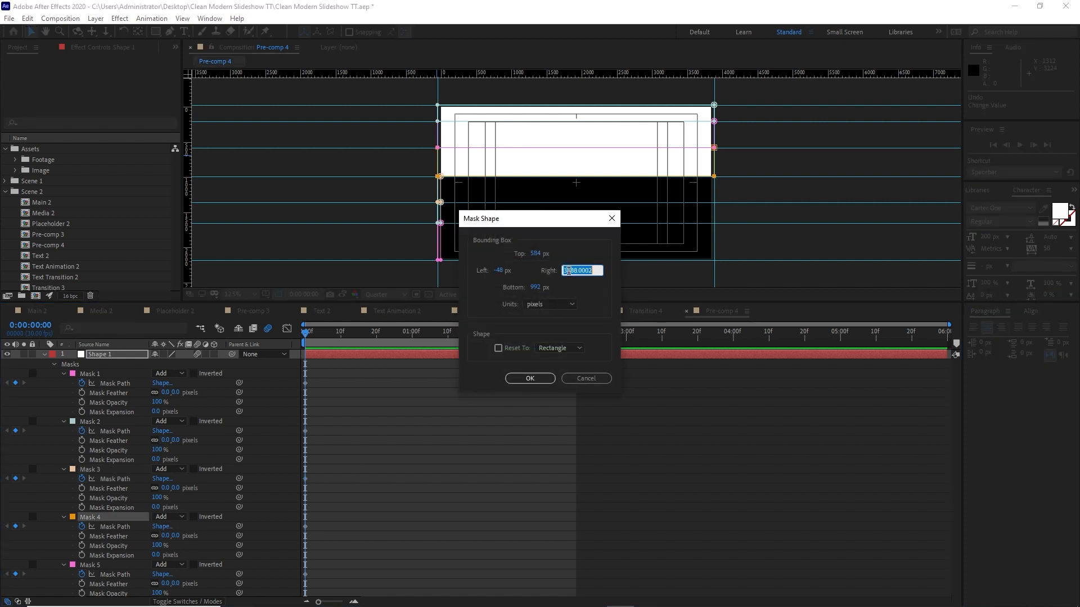
pyautogui.write('0')
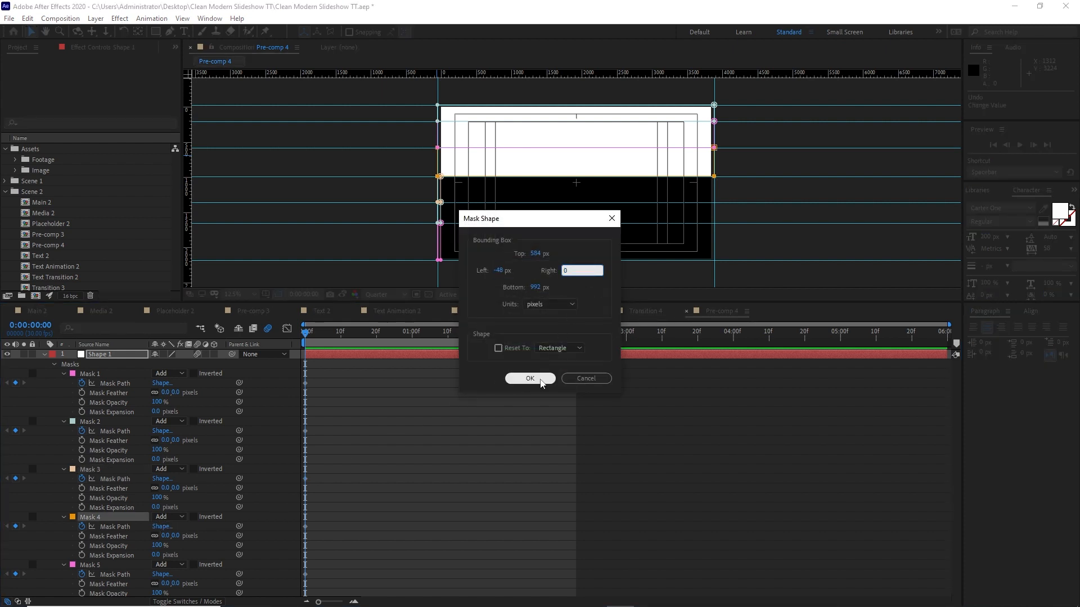
pyautogui.click(532, 377)
# Set the mask shape's Right bound to 0 px for Mask 5 and Mask 6 at the first frame.
pyautogui.click(162, 574)
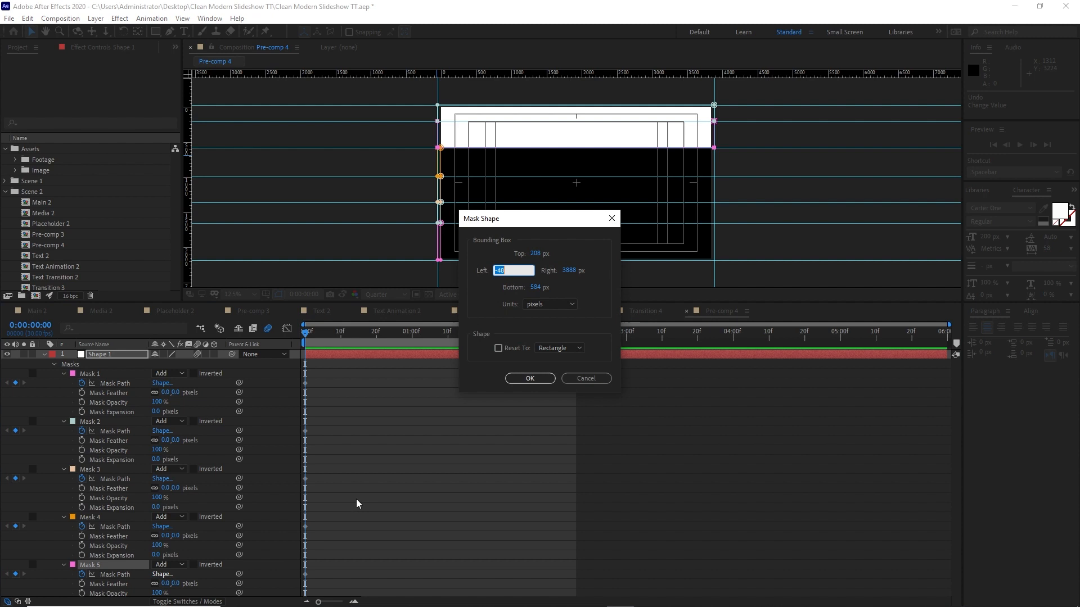
pyautogui.click(573, 271)
pyautogui.write('0')
pyautogui.click(529, 377)
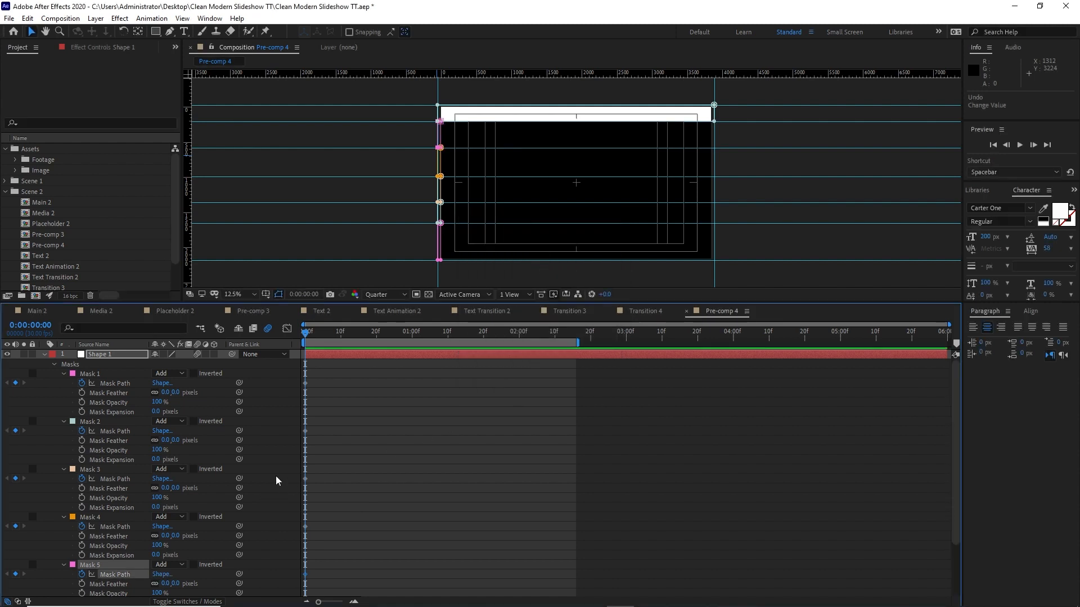
pyautogui.scroll(-3, 225, 475)
pyautogui.click(161, 554)
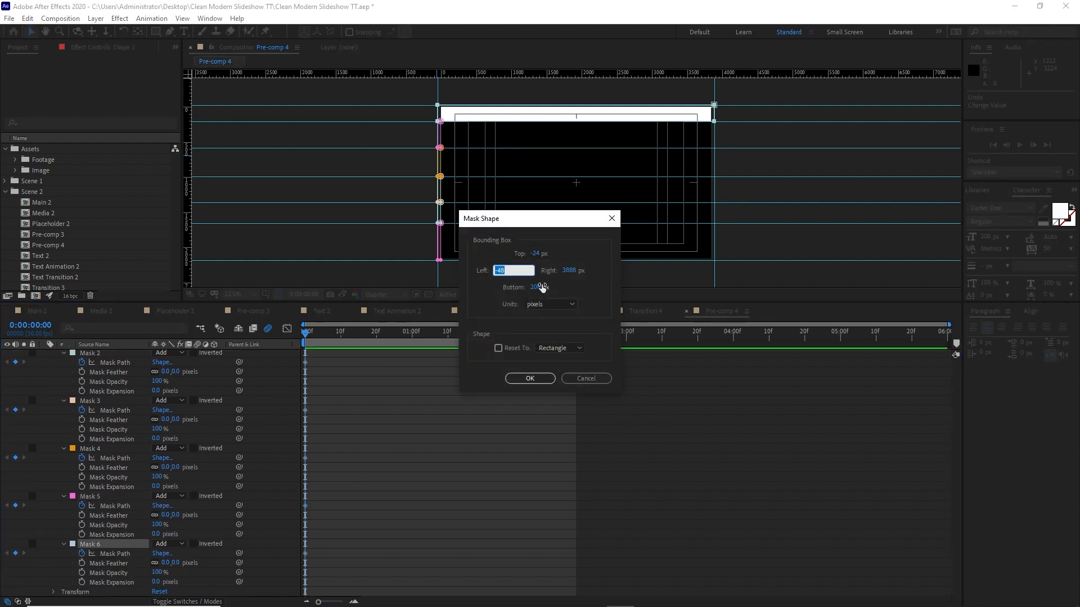
pyautogui.click(573, 271)
pyautogui.write('0')
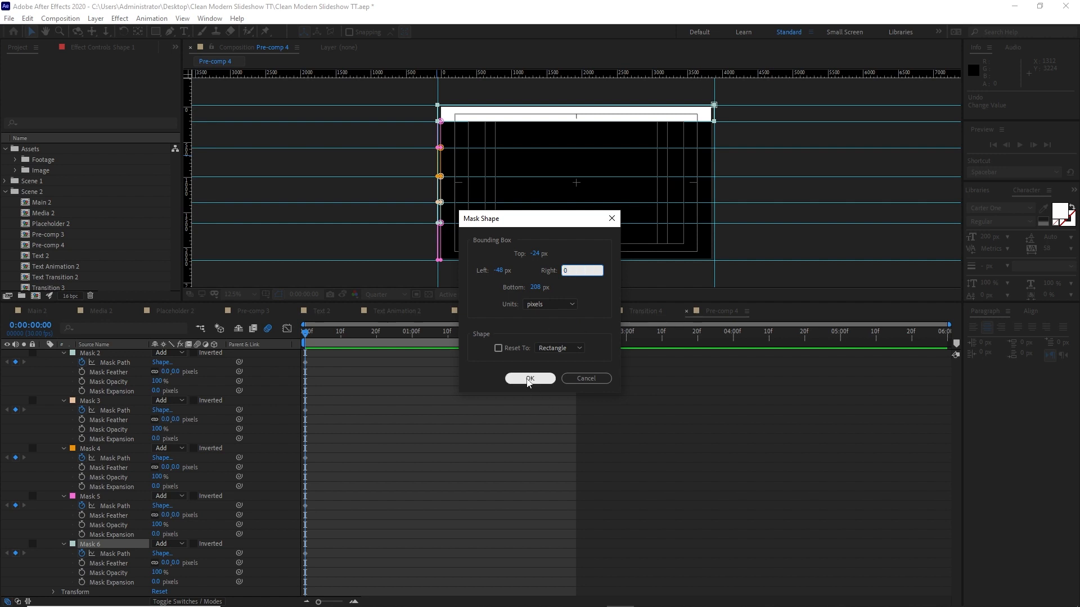
pyautogui.click(529, 378)
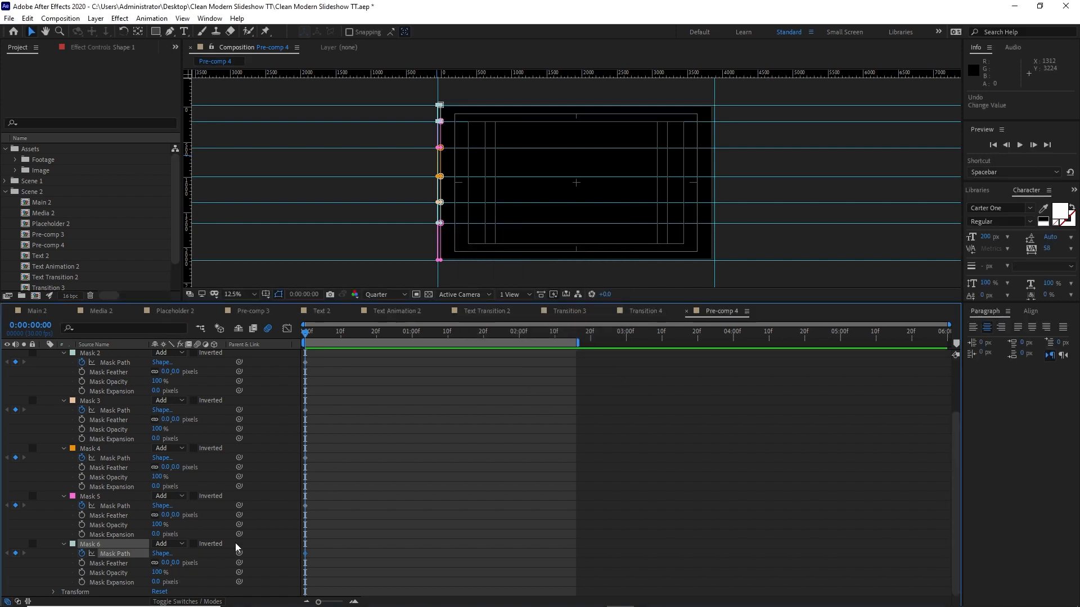
# Go to 0:00:01:00 and keyframe Mask 1's shape with its Right bound at 3888 px.
pyautogui.scroll(3, 237, 546)
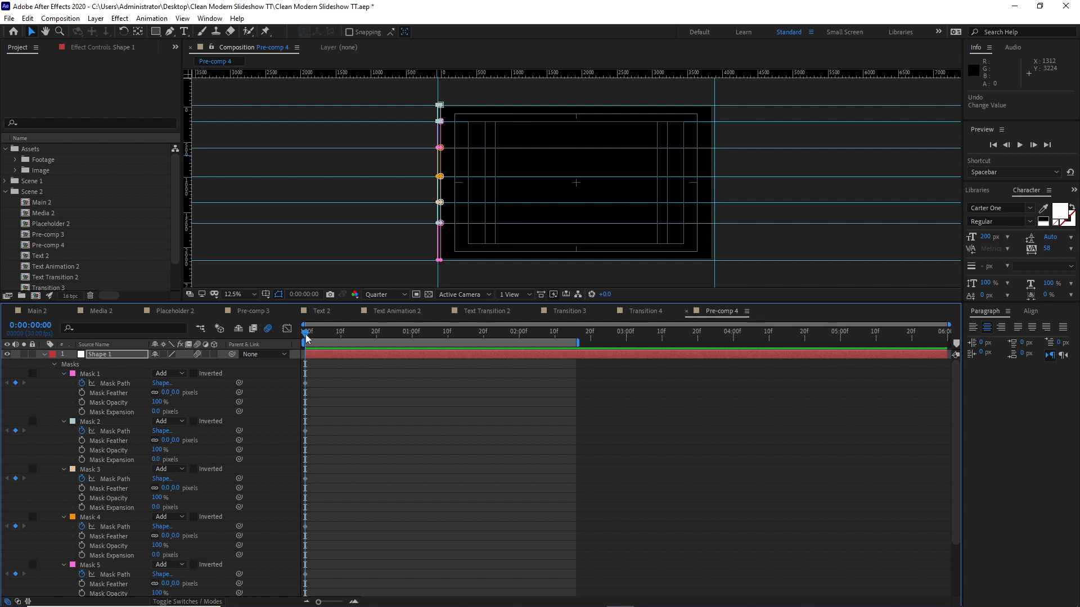
pyautogui.moveTo(307, 337); pyautogui.dragTo(412, 333)
pyautogui.click(161, 383)
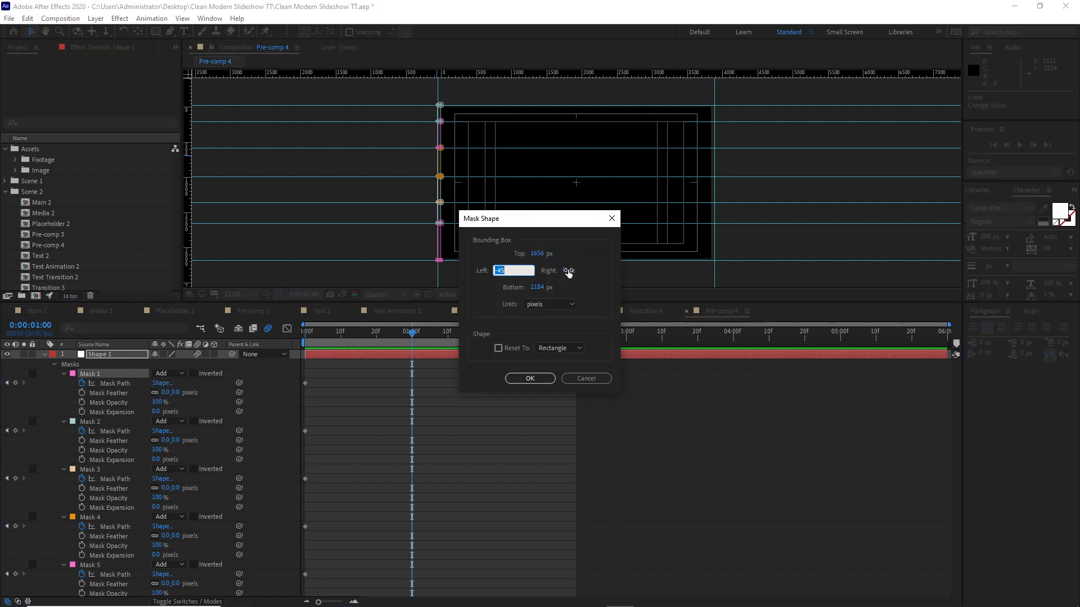
pyautogui.press('Tab')
pyautogui.write('3')
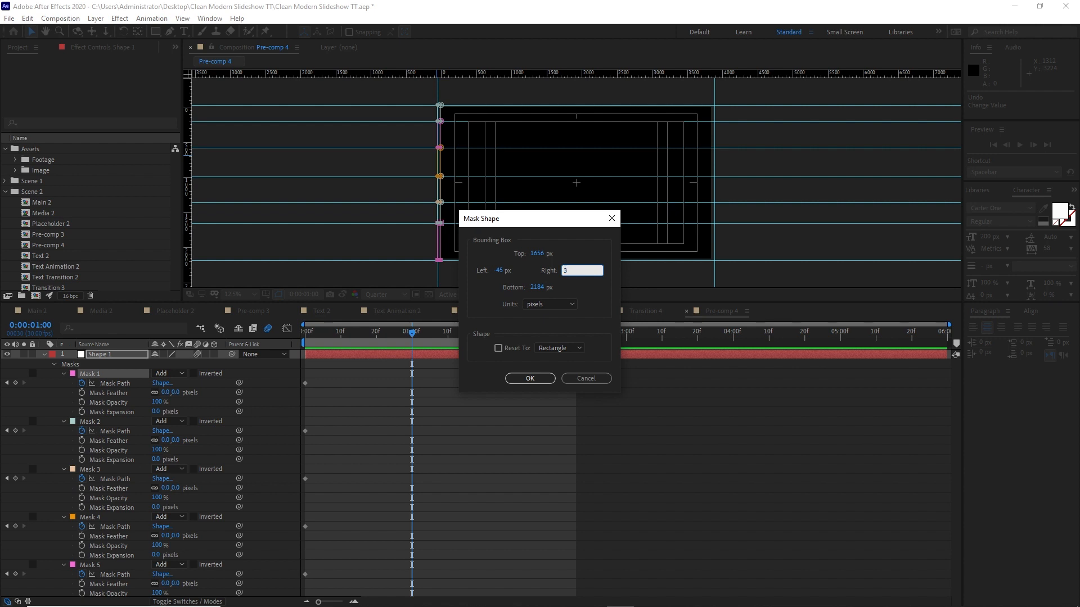
pyautogui.write('888')
pyautogui.press('Return')
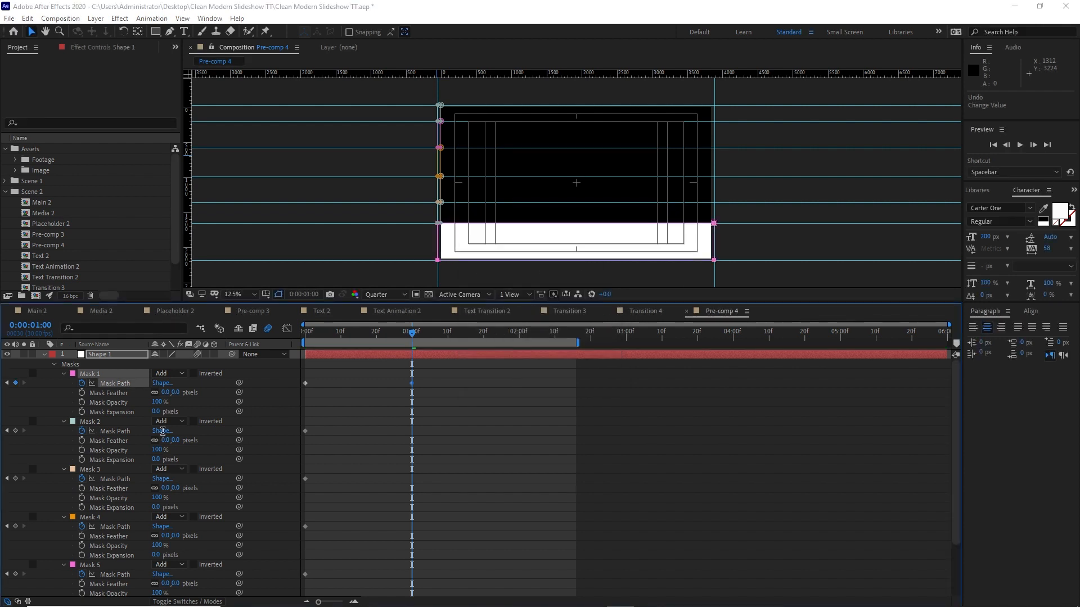
# At 0:00:01:00, set the mask shape's Right bound to 3888 px for Mask 2 and Mask 3.
pyautogui.click(161, 431)
pyautogui.press('Tab')
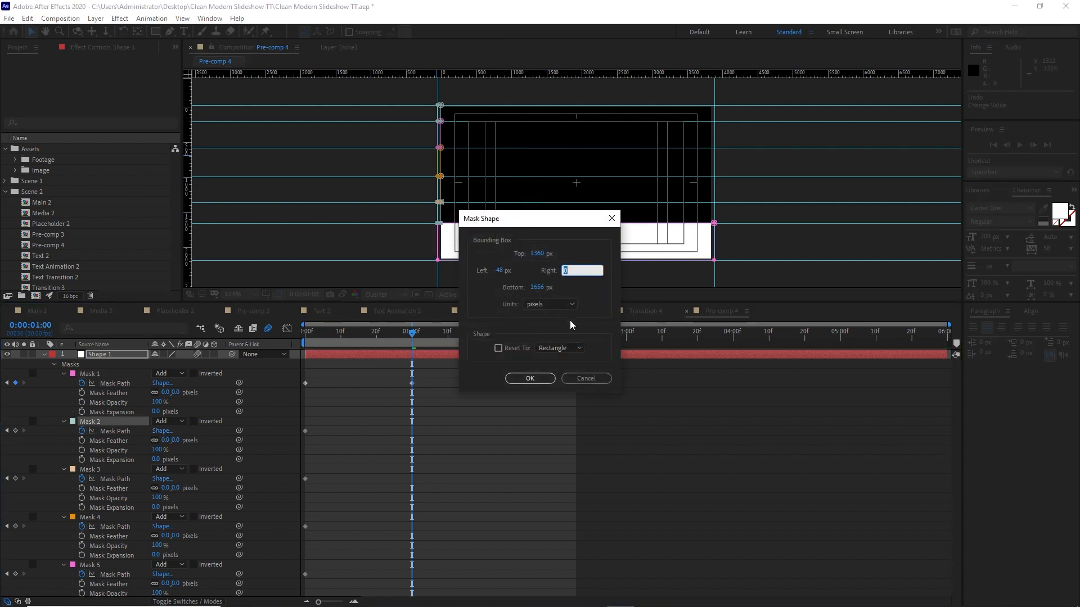
pyautogui.write('3888')
pyautogui.click(530, 379)
pyautogui.click(162, 478)
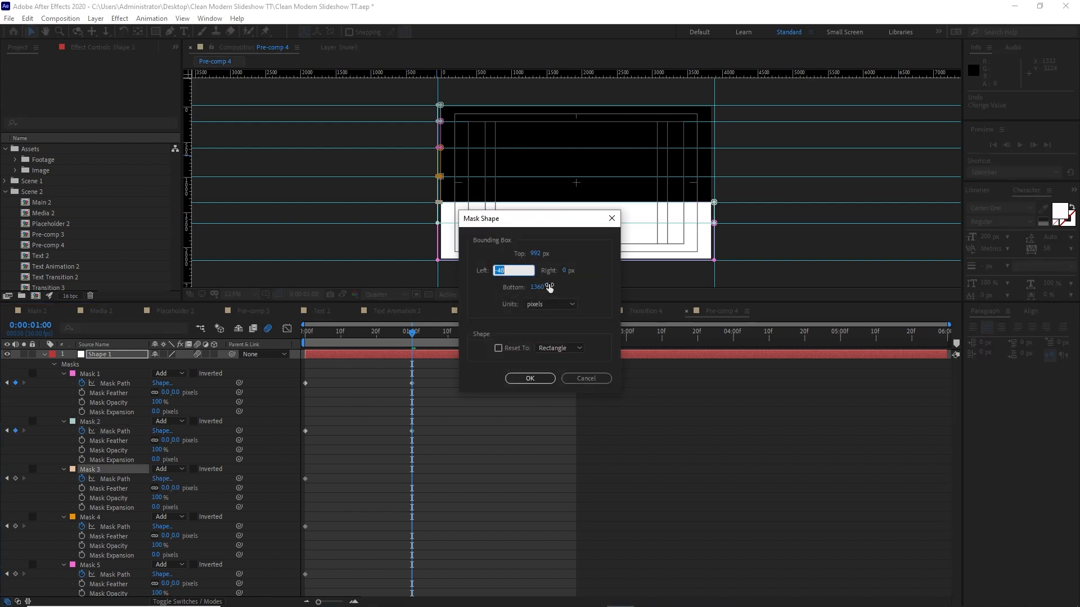
pyautogui.click(564, 270)
pyautogui.write('3888')
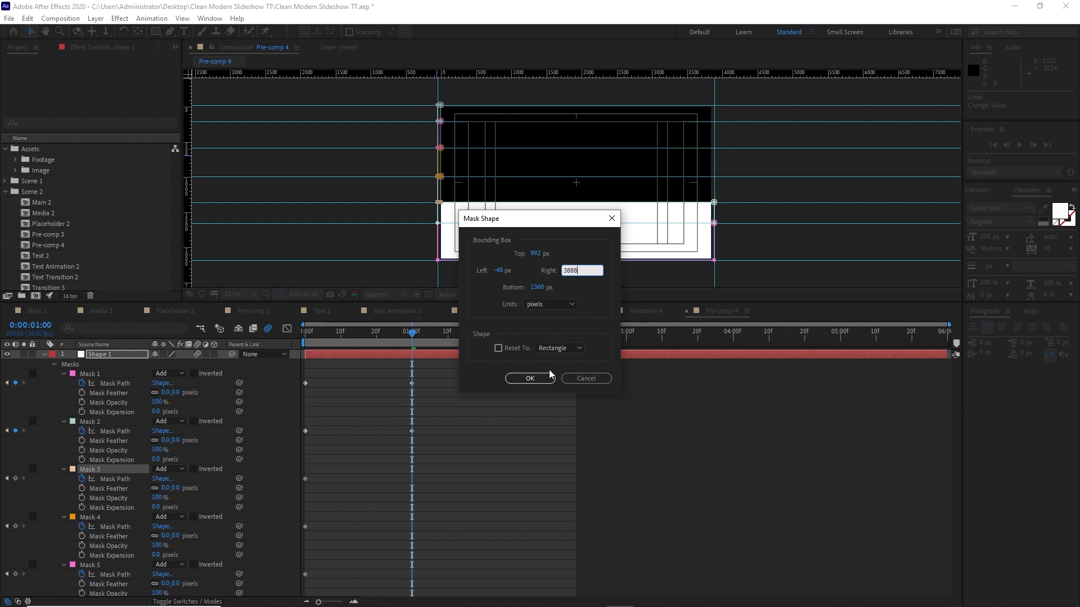
pyautogui.click(550, 374)
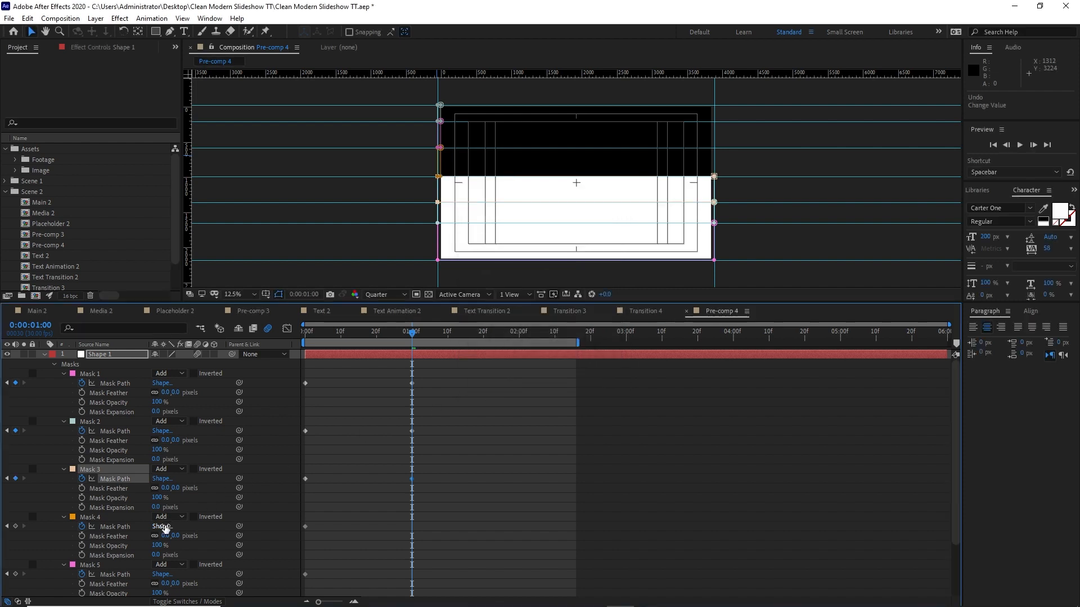
# At 0:00:01:00, set the mask shape's Right bound to 3888 px for Mask 4 and Mask 5.
pyautogui.click(161, 526)
pyautogui.click(564, 270)
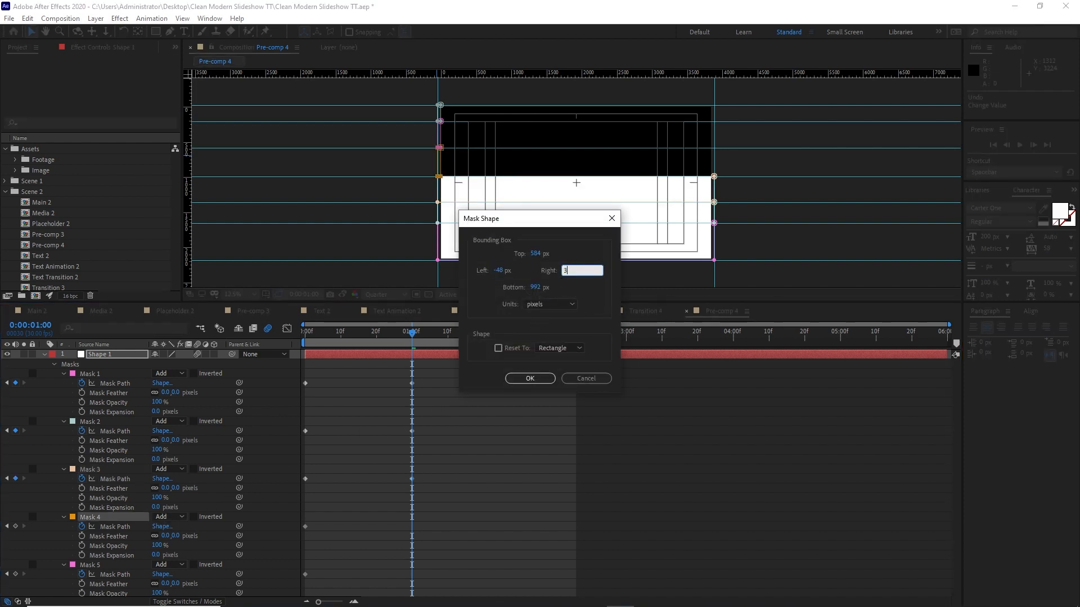
pyautogui.click(530, 377)
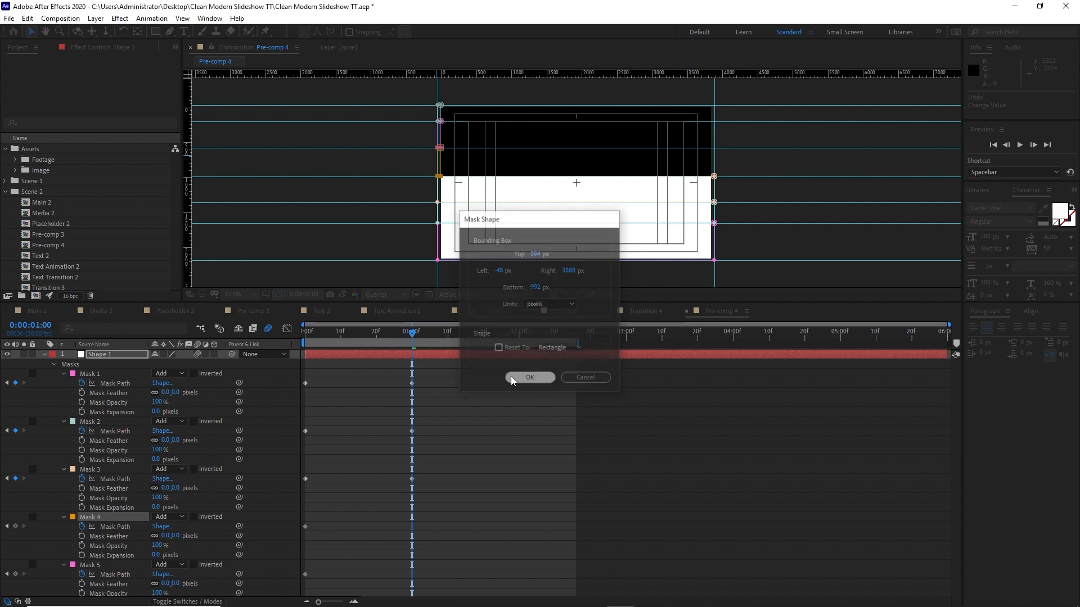
pyautogui.click(159, 574)
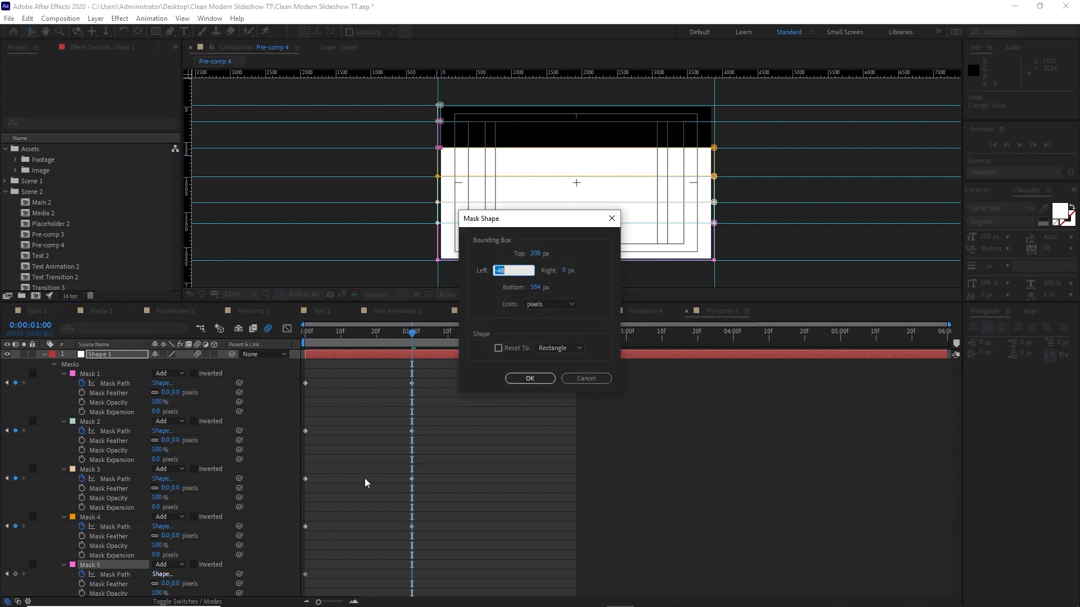
pyautogui.click(564, 270)
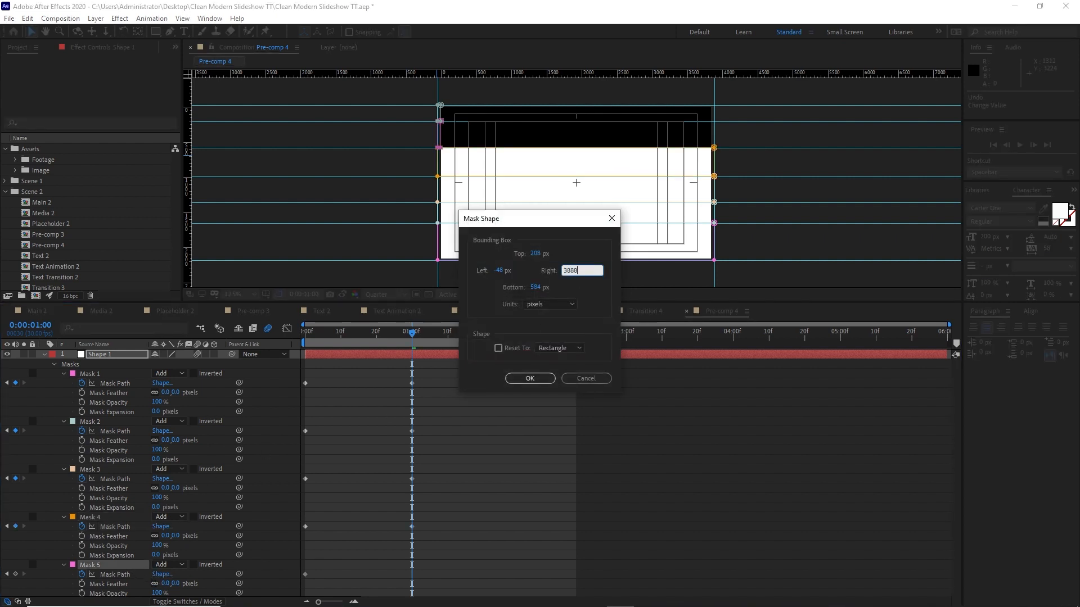
pyautogui.write('3888')
pyautogui.click(530, 378)
# Set Mask 6's Right bound to 3888 px at 0:00:01:00 and collapse the Shape 1 layer.
pyautogui.scroll(-3, 182, 565)
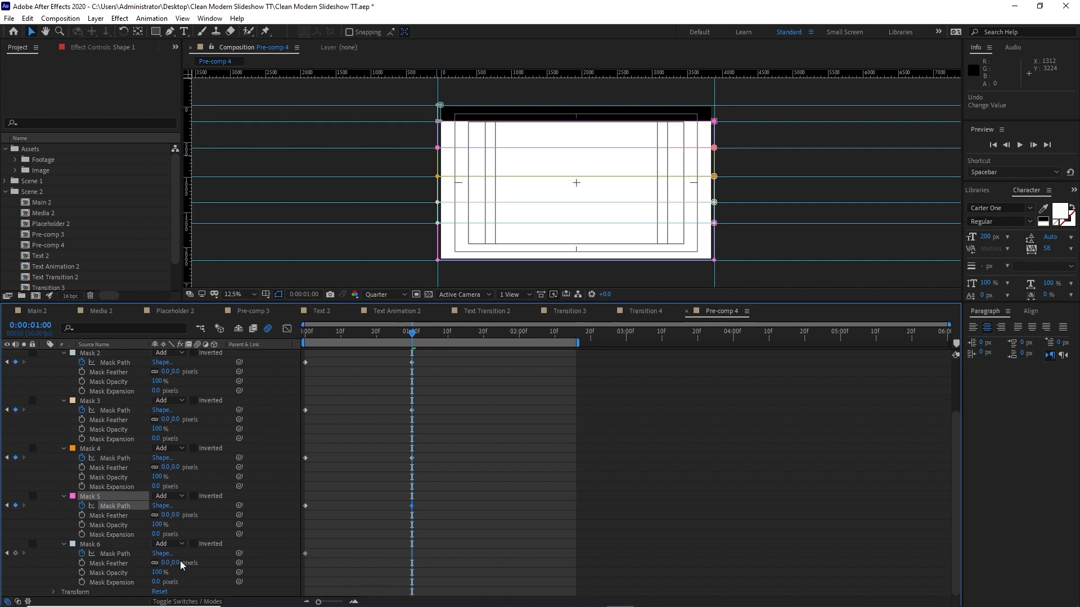
pyautogui.click(163, 553)
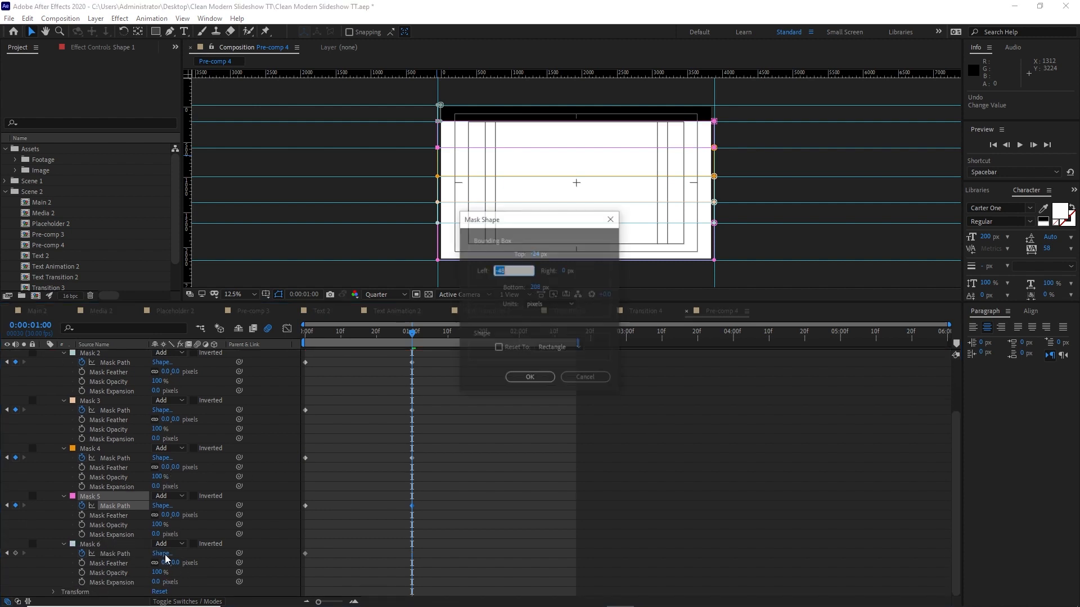
pyautogui.click(565, 273)
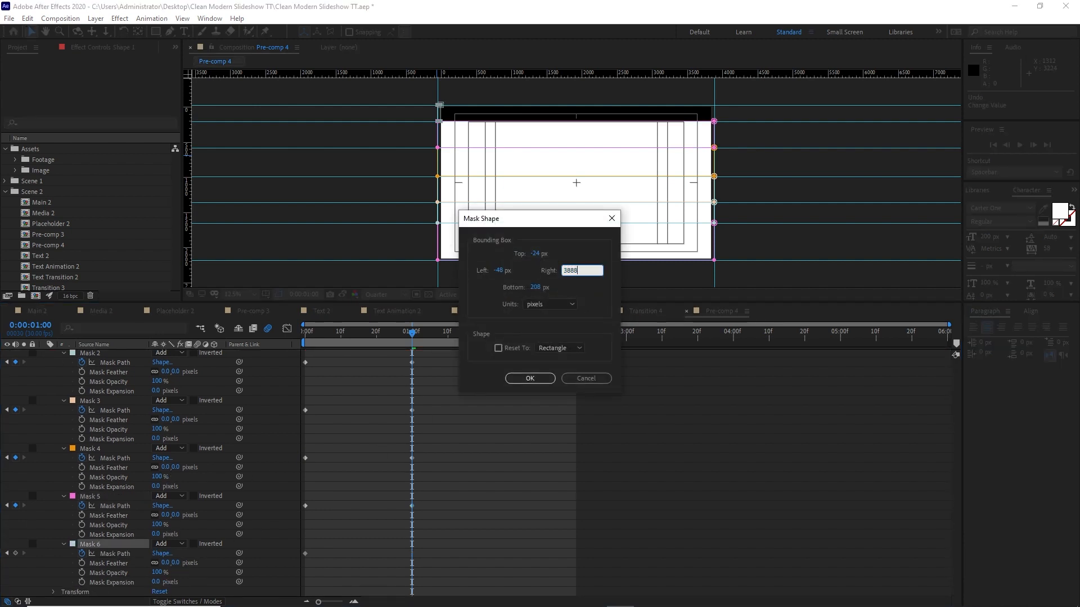
pyautogui.click(529, 378)
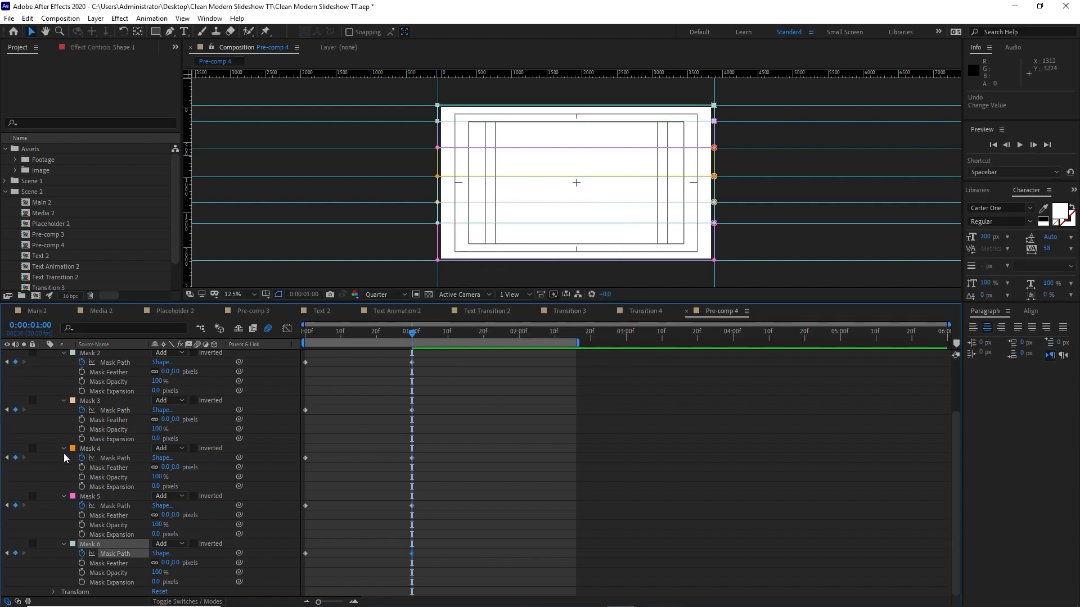
pyautogui.scroll(3, 62, 445)
pyautogui.click(44, 355)
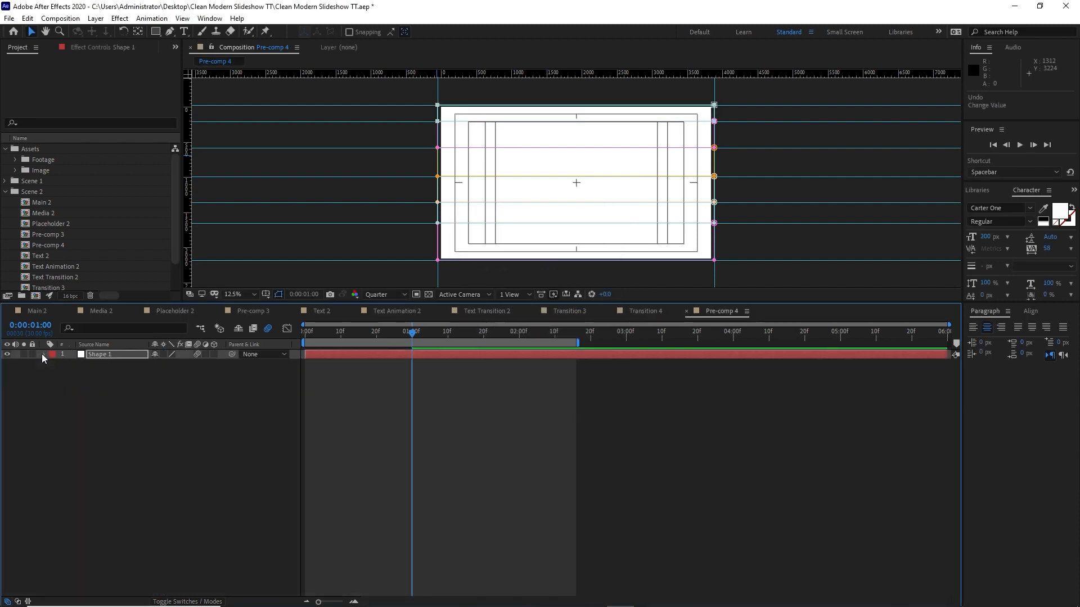
# Apply Easy Ease to all six masks' path keyframes and shape their speed graph into a steep peak midway.
pyautogui.click(96, 355)
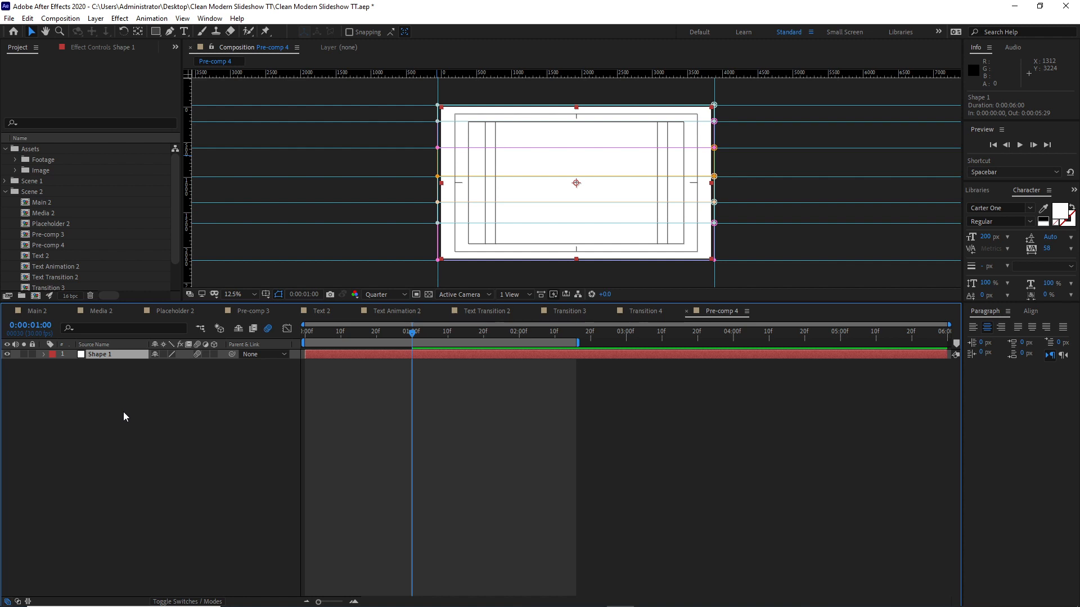
pyautogui.press('m')
pyautogui.moveTo(296, 373); pyautogui.dragTo(447, 470)
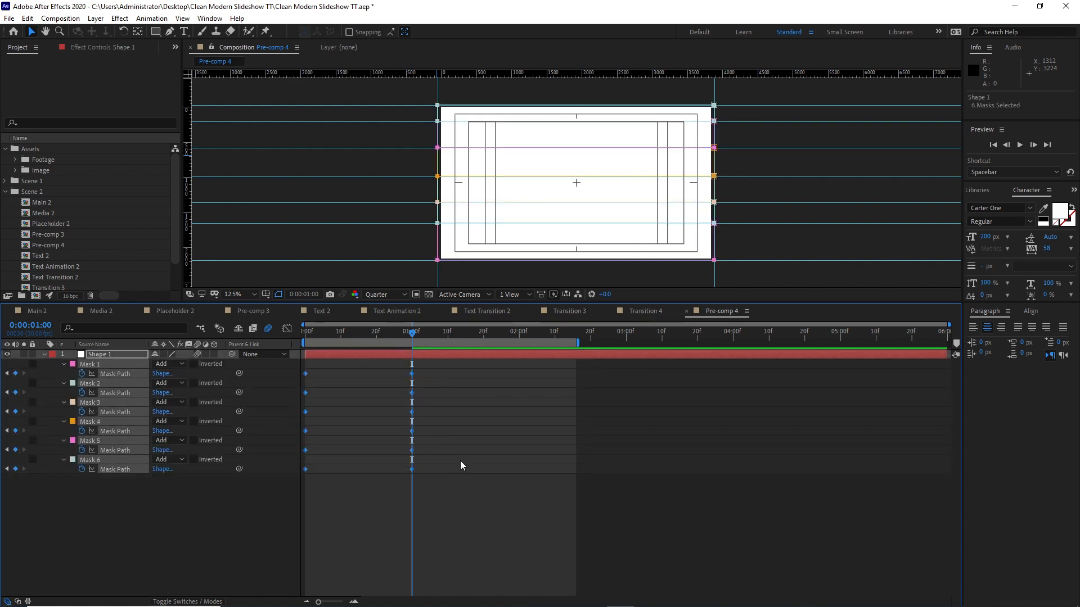
pyautogui.press('F9')
pyautogui.click(285, 329)
pyautogui.moveTo(394, 561); pyautogui.dragTo(352, 562)
pyautogui.click(304, 560)
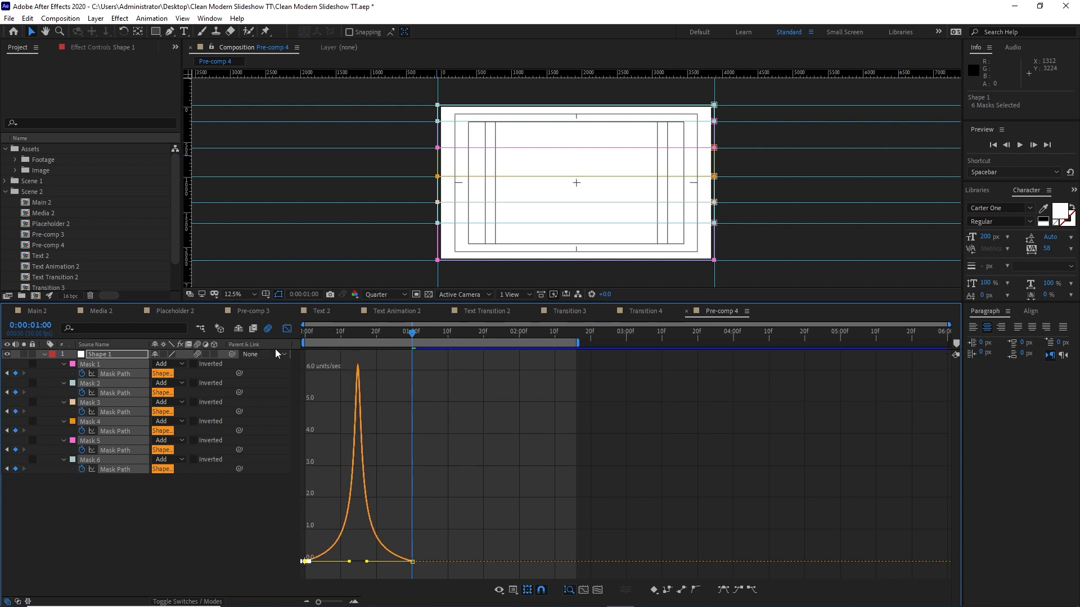
pyautogui.click(287, 329)
# Stagger the Mask 2 and Mask 3 keyframe pairs by two frames each, ending at 0:00:01:02 and 0:00:01:04.
pyautogui.click(1033, 145)
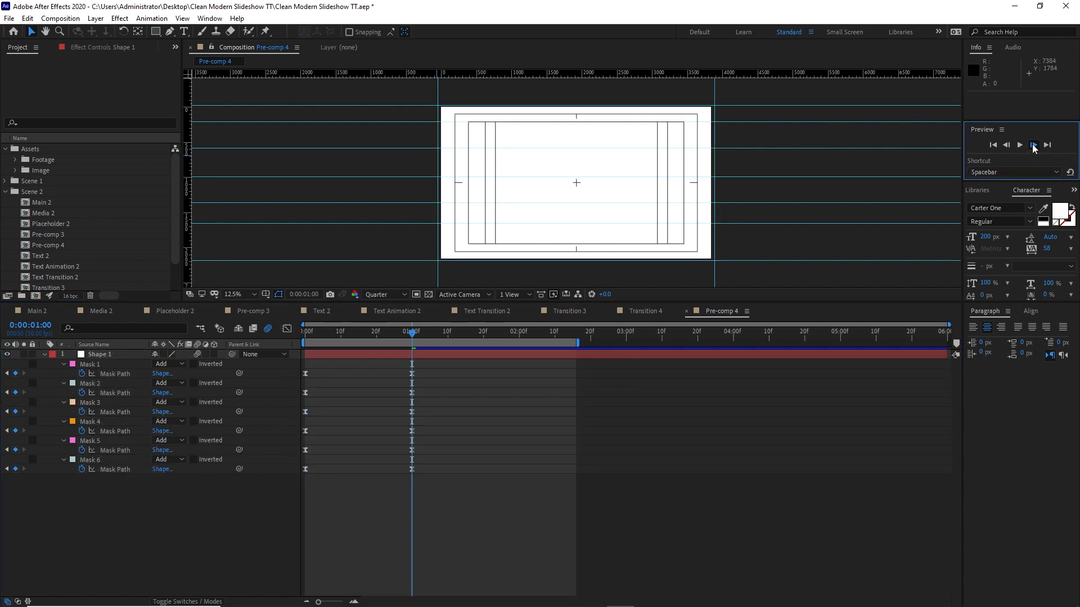
pyautogui.click(1033, 145)
pyautogui.moveTo(486, 393); pyautogui.dragTo(283, 390)
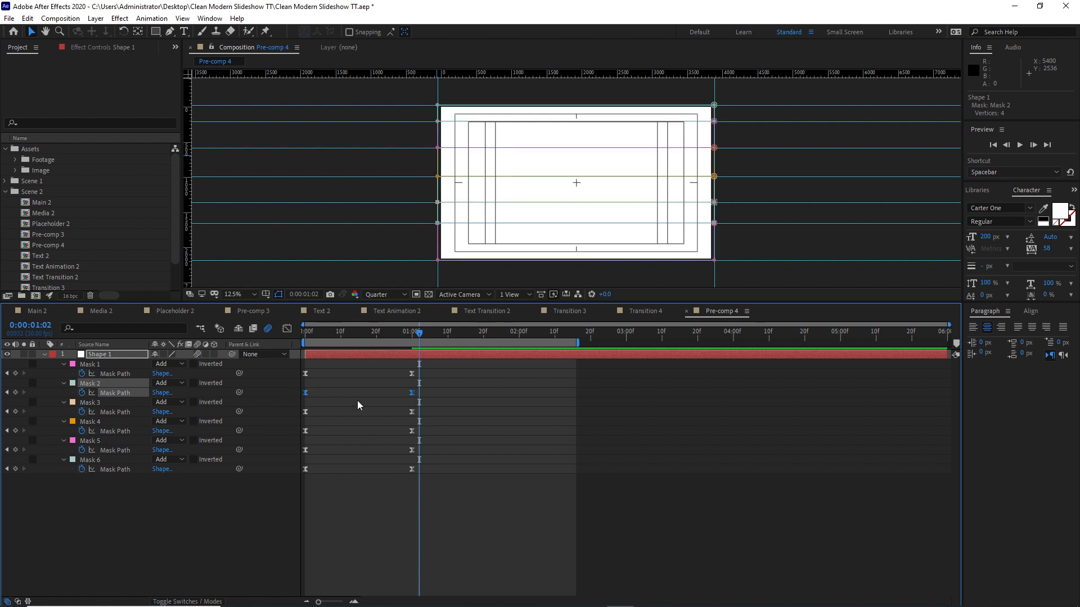
pyautogui.moveTo(411, 395); pyautogui.dragTo(418, 399)
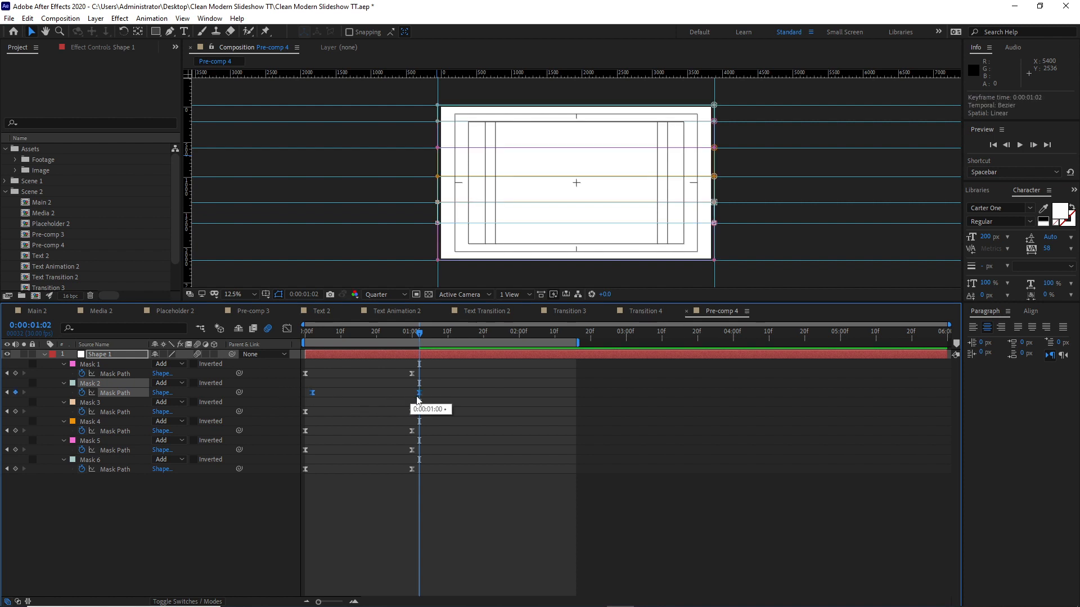
pyautogui.click(1033, 145)
pyautogui.click(1033, 145)
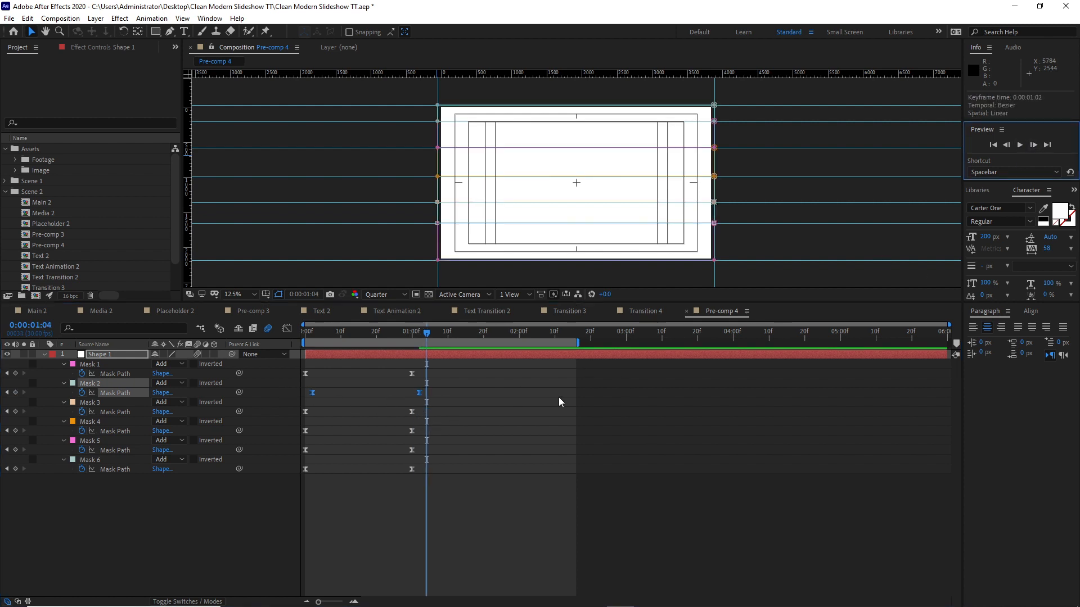
pyautogui.moveTo(484, 409); pyautogui.dragTo(301, 419)
pyautogui.moveTo(411, 413); pyautogui.dragTo(299, 428)
# Shift the Mask 4 keyframe pair to end at 0:00:01:06 and the Mask 5 pair to end at 0:00:01:08.
pyautogui.click(1033, 146)
pyautogui.click(1033, 145)
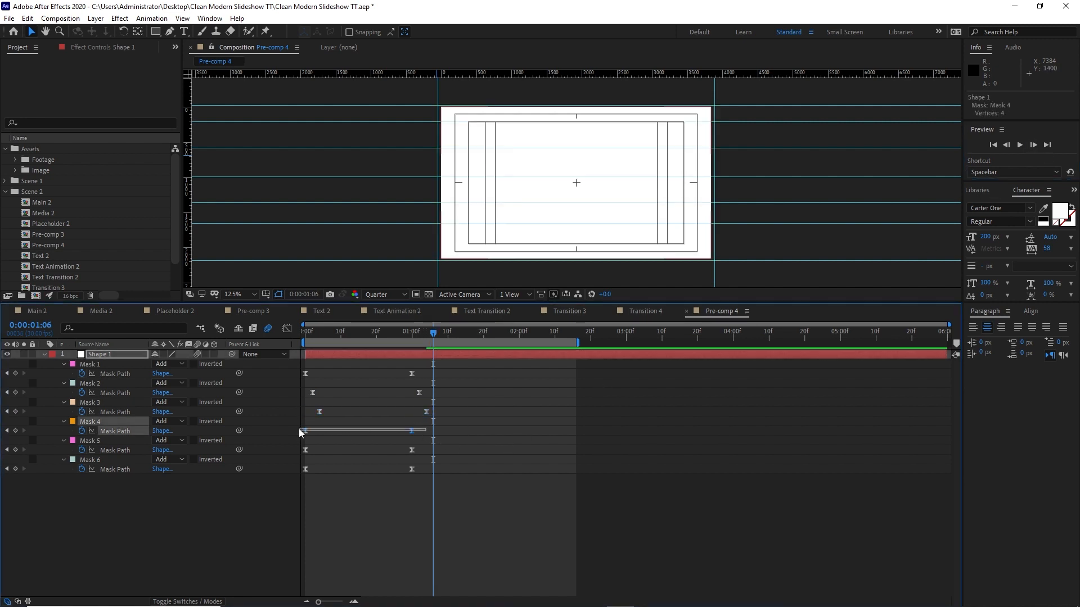
pyautogui.moveTo(406, 432); pyautogui.dragTo(427, 433)
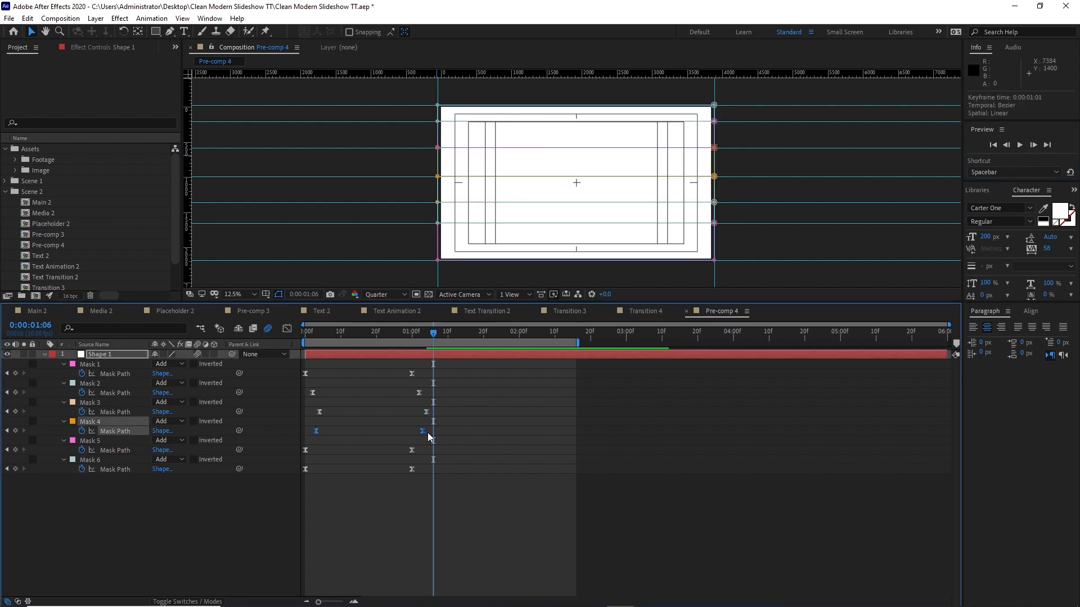
pyautogui.click(1033, 145)
pyautogui.click(1033, 145)
pyautogui.moveTo(493, 443); pyautogui.dragTo(299, 455)
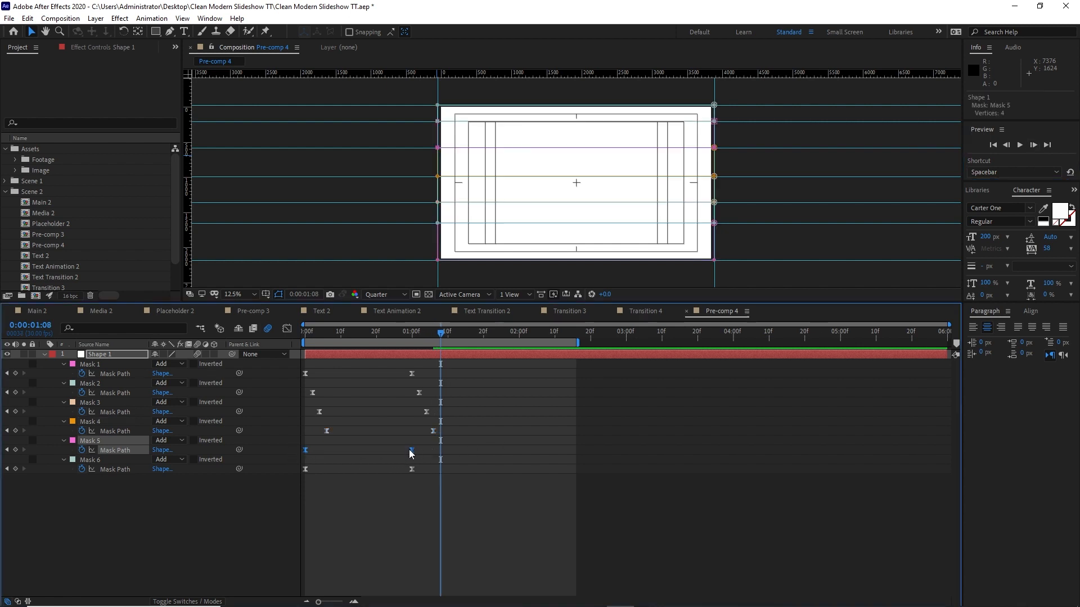
pyautogui.moveTo(411, 450); pyautogui.dragTo(306, 477)
# Shift the Mask 6 keyframe pair to end at 0:00:01:10 and collapse the Shape 1 layer.
pyautogui.click(1032, 145)
pyautogui.click(1032, 145)
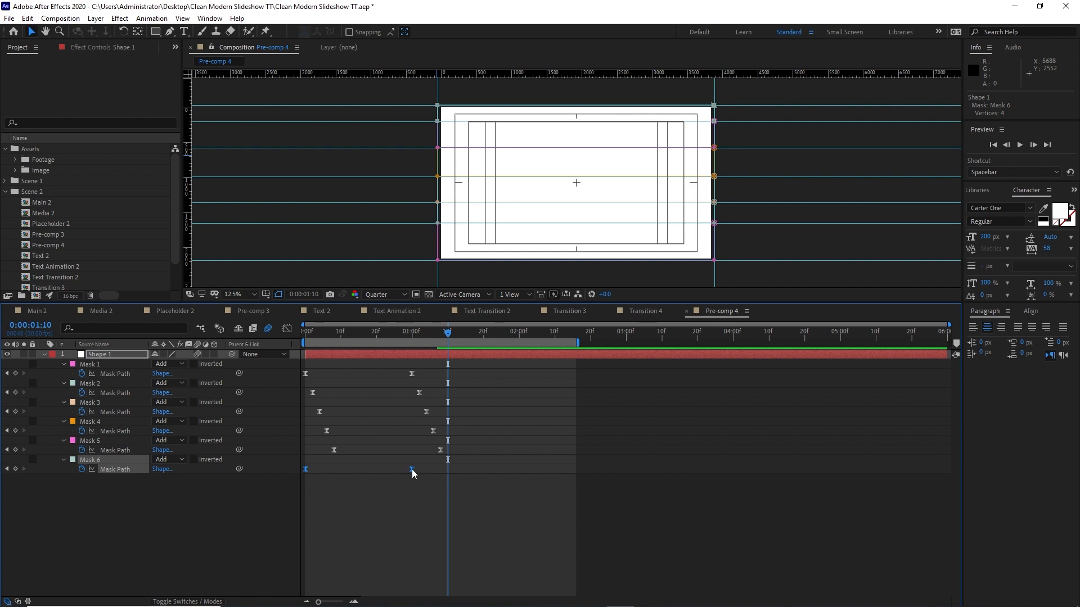
pyautogui.moveTo(411, 469); pyautogui.dragTo(447, 476)
pyautogui.moveTo(448, 336); pyautogui.dragTo(450, 364)
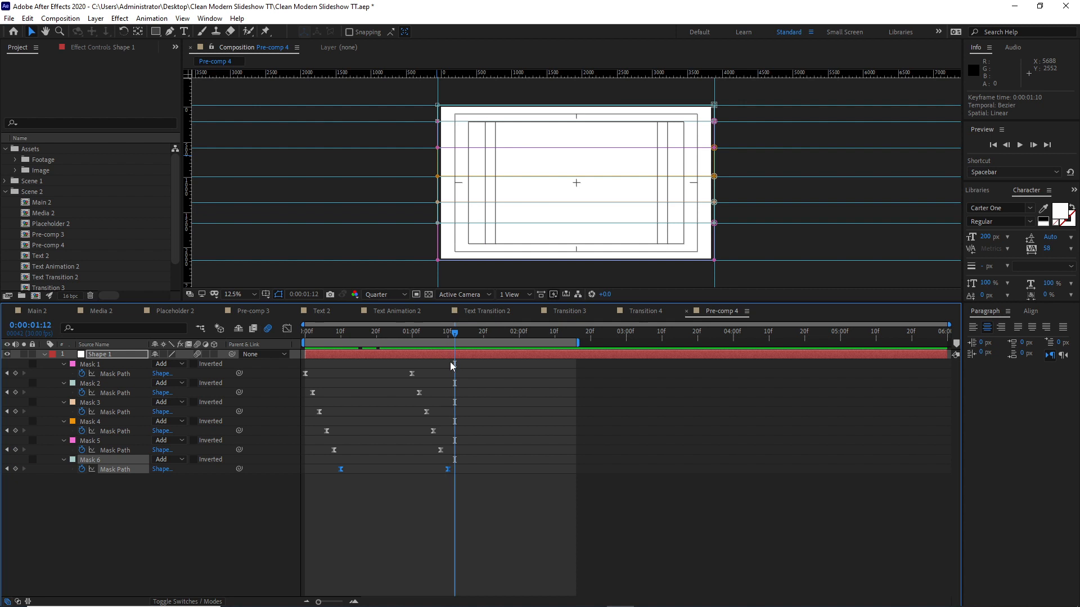
pyautogui.click(43, 355)
# Flip the Shape 1 layer vertically and scrub through the staggered wipe to check it.
pyautogui.moveTo(437, 329); pyautogui.dragTo(385, 329)
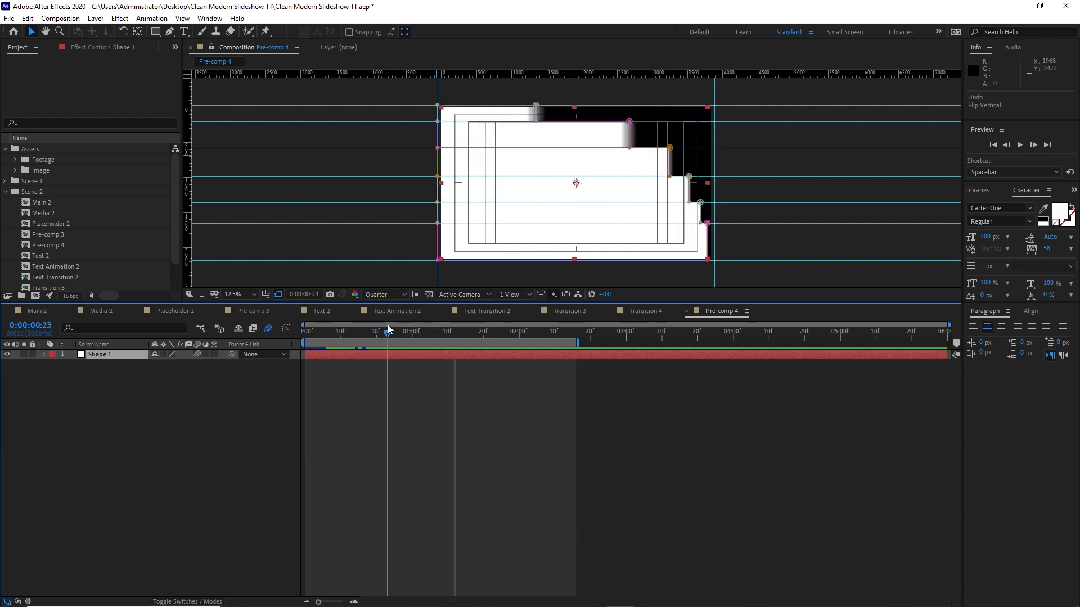
pyautogui.click(96, 18)
pyautogui.moveTo(120, 152)
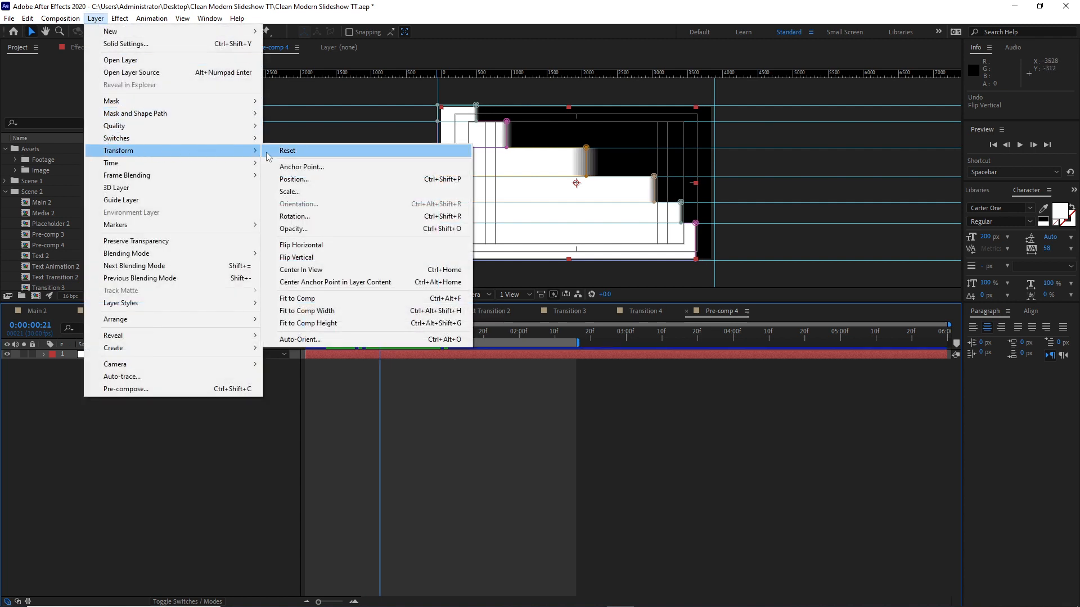
pyautogui.click(295, 257)
pyautogui.click(341, 331)
pyautogui.moveTo(341, 330); pyautogui.dragTo(397, 303)
# Duplicate the Shape 1 layer and apply the Fill effect to the lower copy.
pyautogui.click(27, 18)
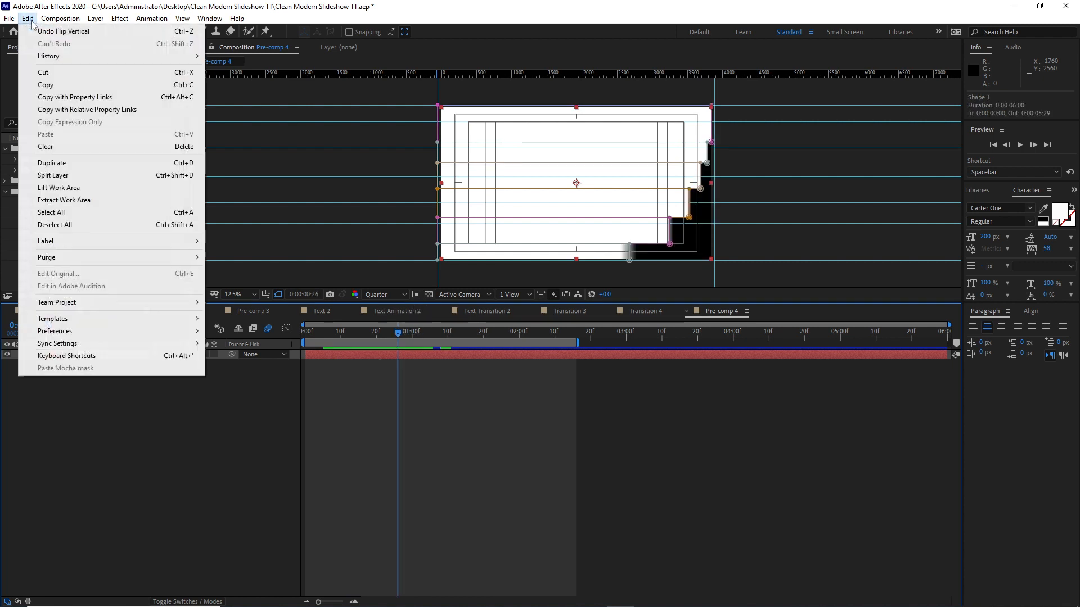
pyautogui.click(58, 167)
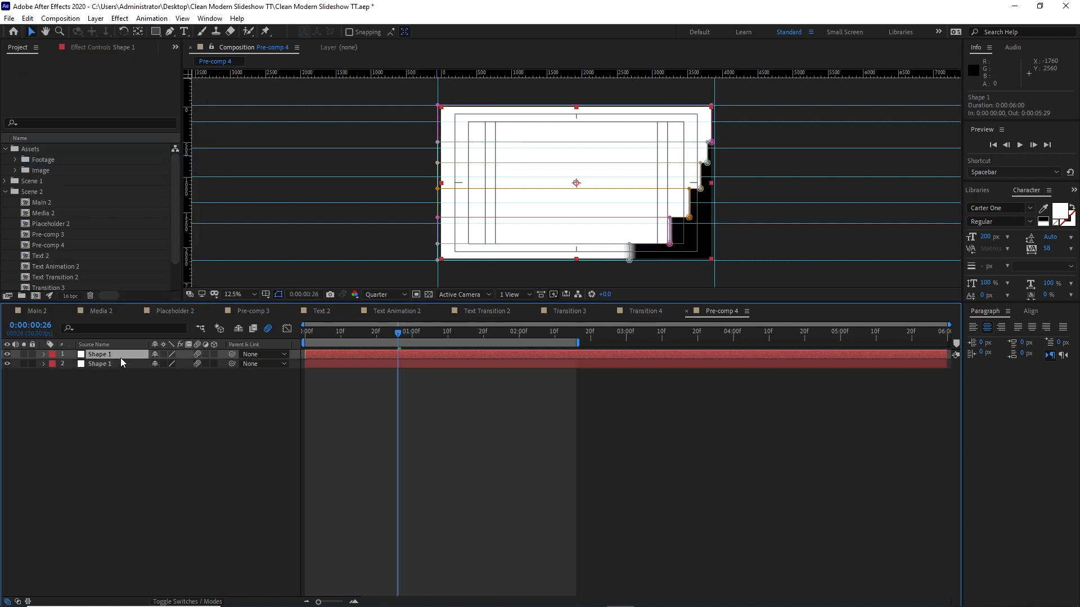
pyautogui.click(120, 362)
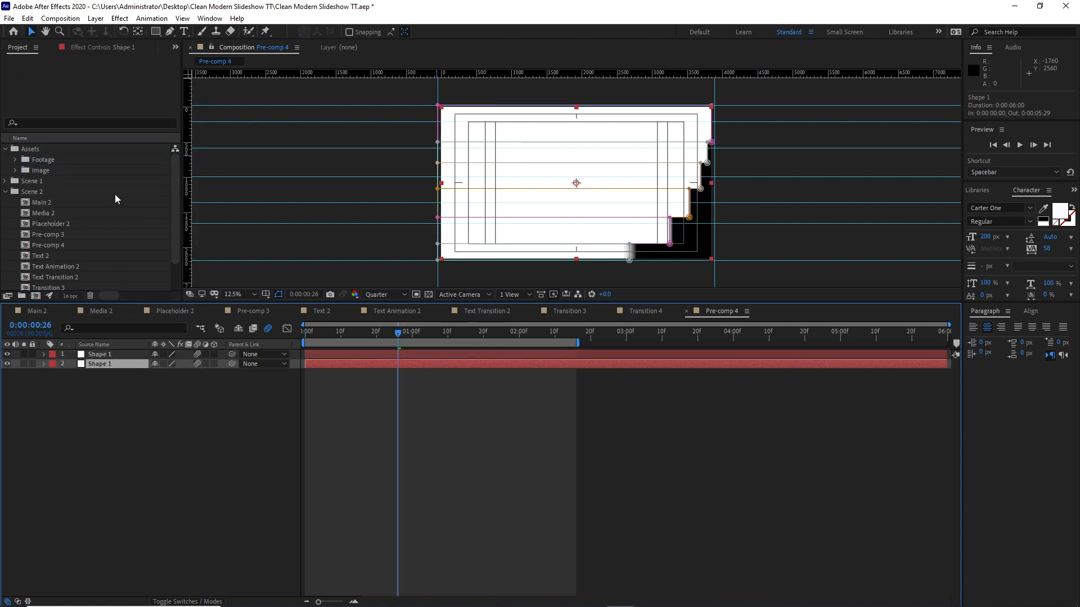
pyautogui.click(120, 19)
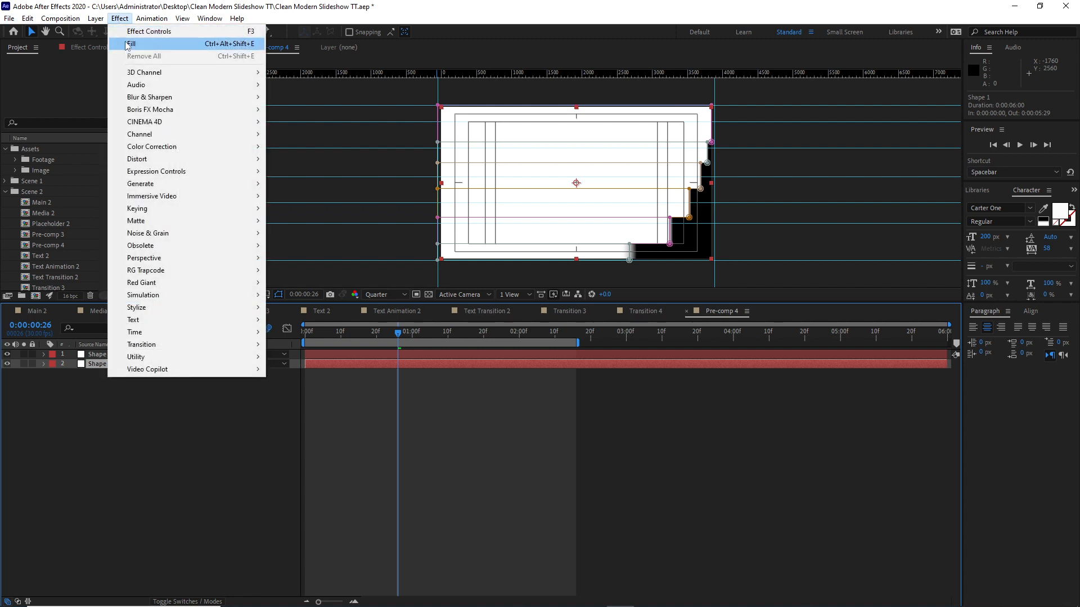
pyautogui.moveTo(169, 186)
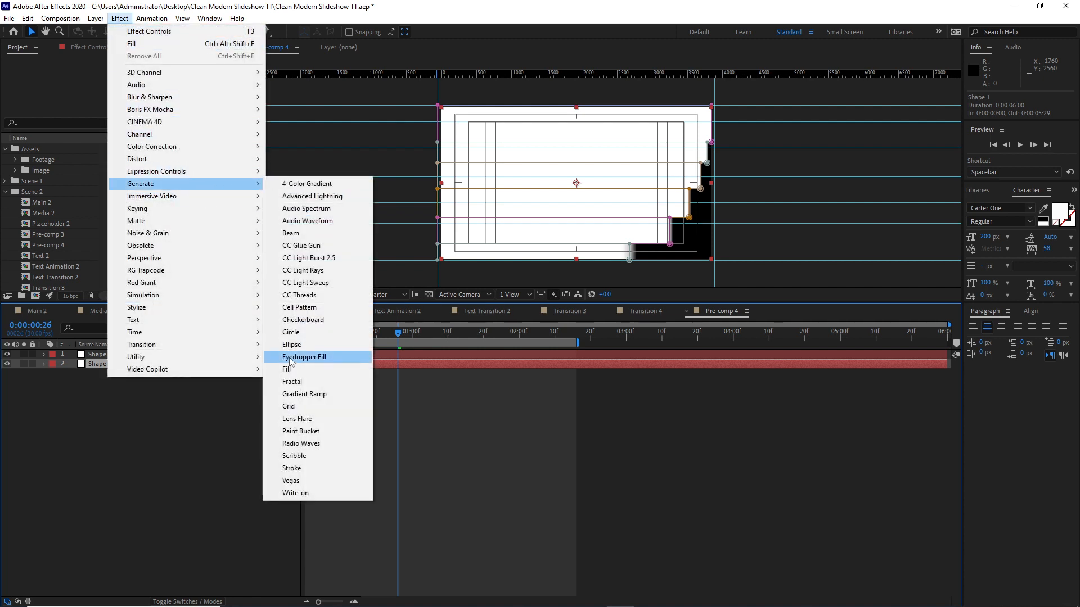
pyautogui.click(288, 370)
# Set the Fill colour of the lower Shape 1 layer to 3F0770.
pyautogui.click(106, 99)
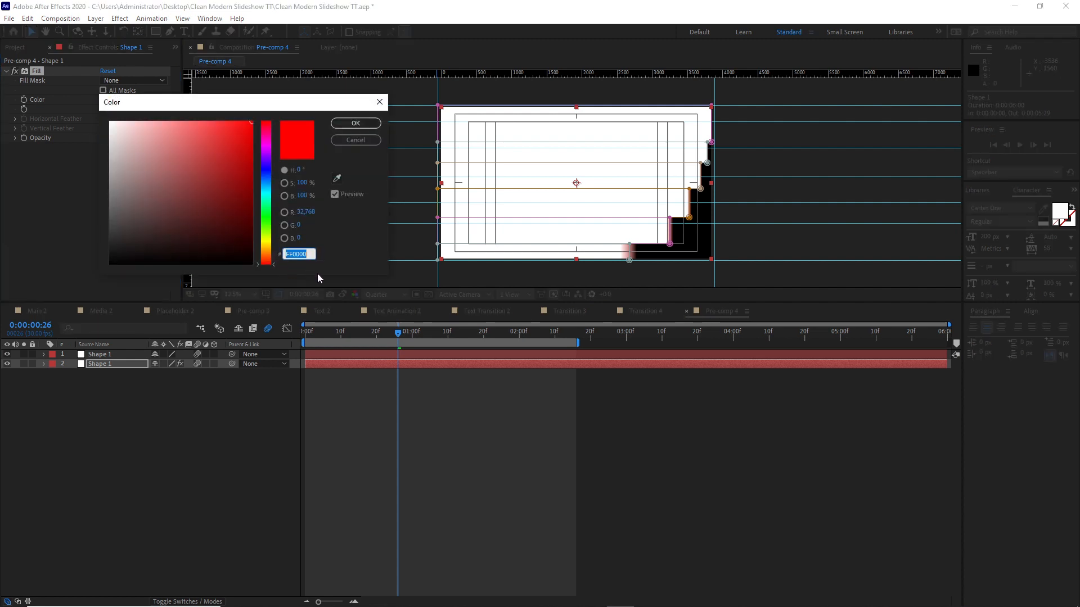
pyautogui.write('3F0')
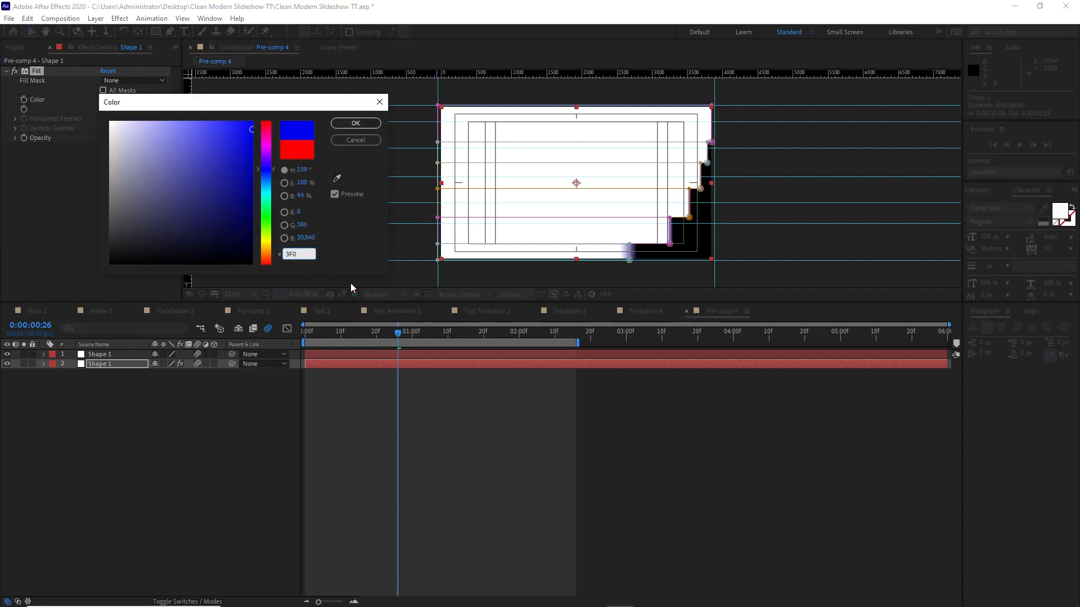
pyautogui.write('77F')
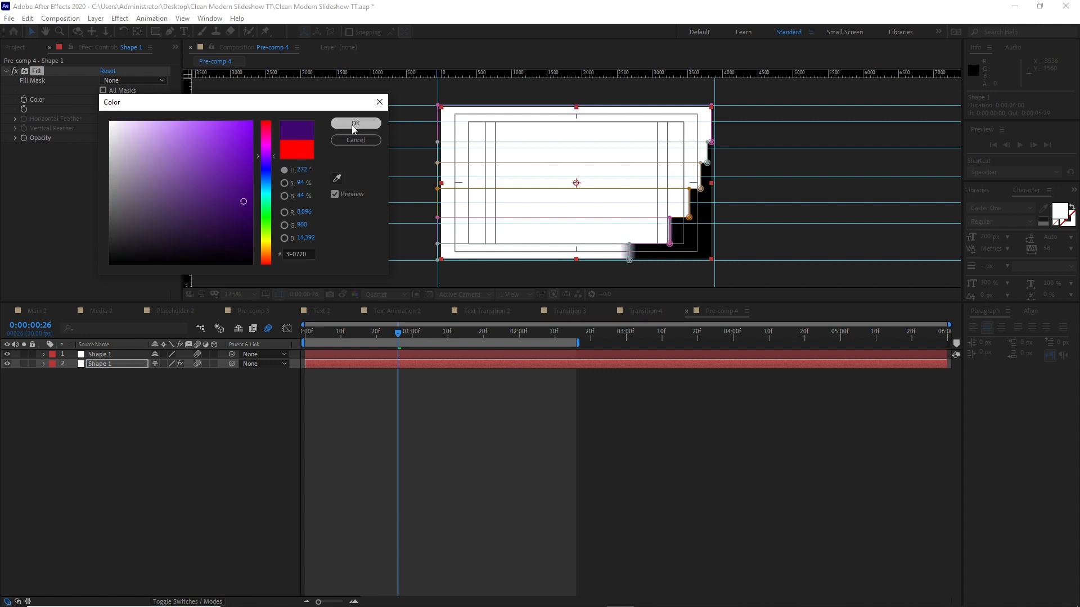
pyautogui.click(355, 123)
# Start the upper Shape 1 layer at 0:00:00:01, scrub through the two-colour wipe and return to the first frame.
pyautogui.moveTo(371, 331); pyautogui.dragTo(308, 333)
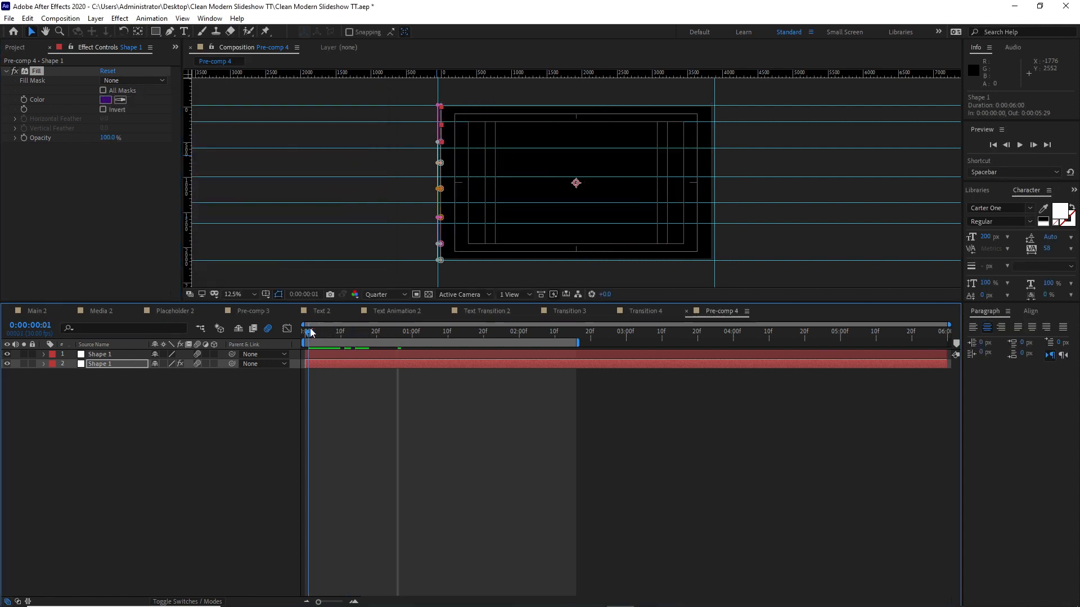
pyautogui.click(317, 355)
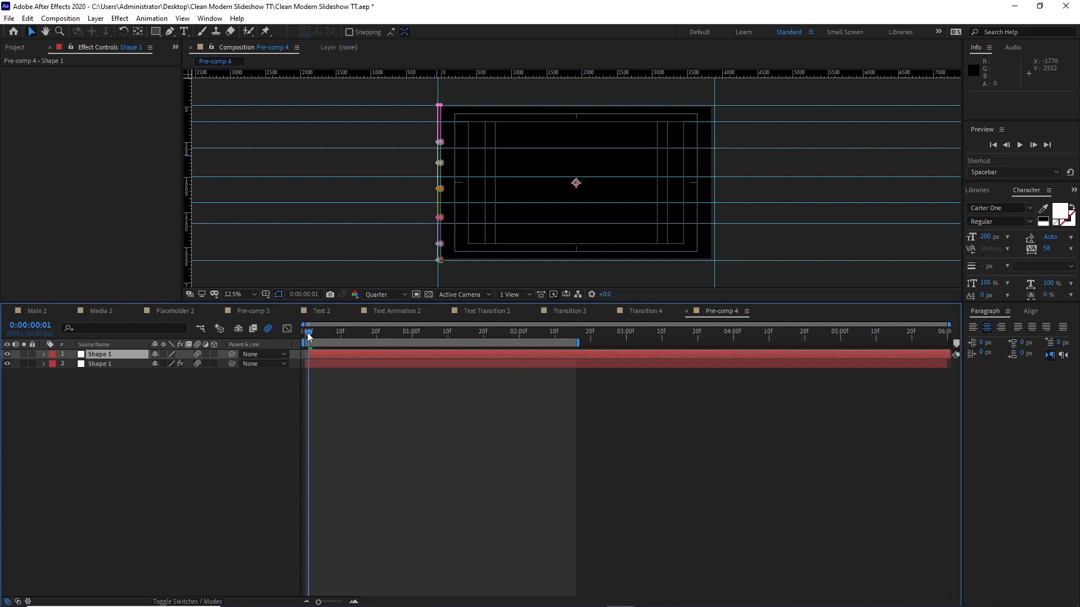
pyautogui.moveTo(308, 332); pyautogui.dragTo(393, 338)
pyautogui.press('Home')
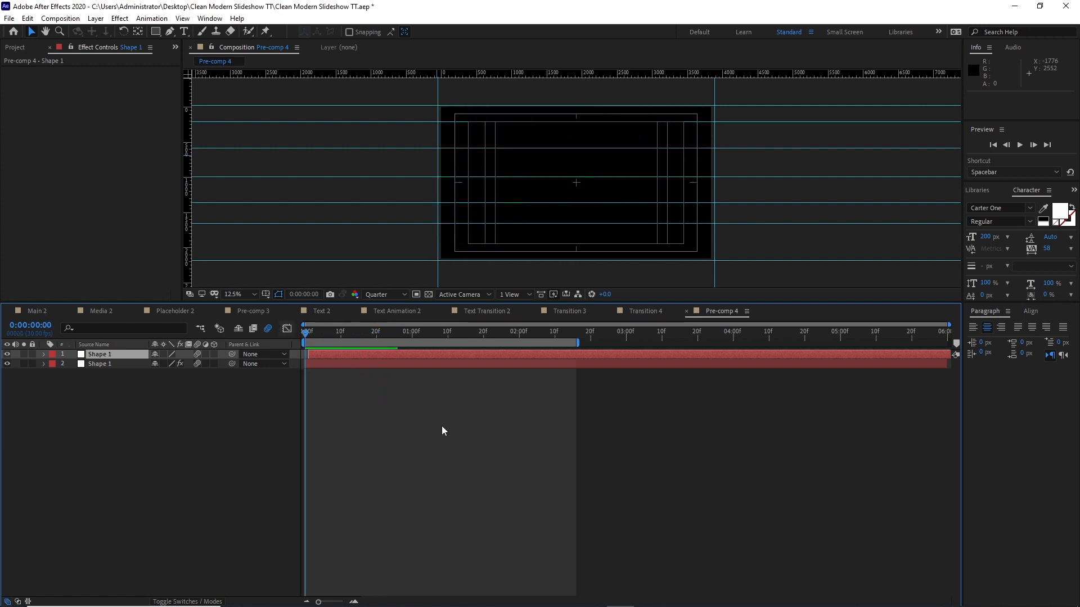
# In the Transition 4 composition, replace both Pre-comp 2 layers with Pre-comp 4.
pyautogui.click(638, 315)
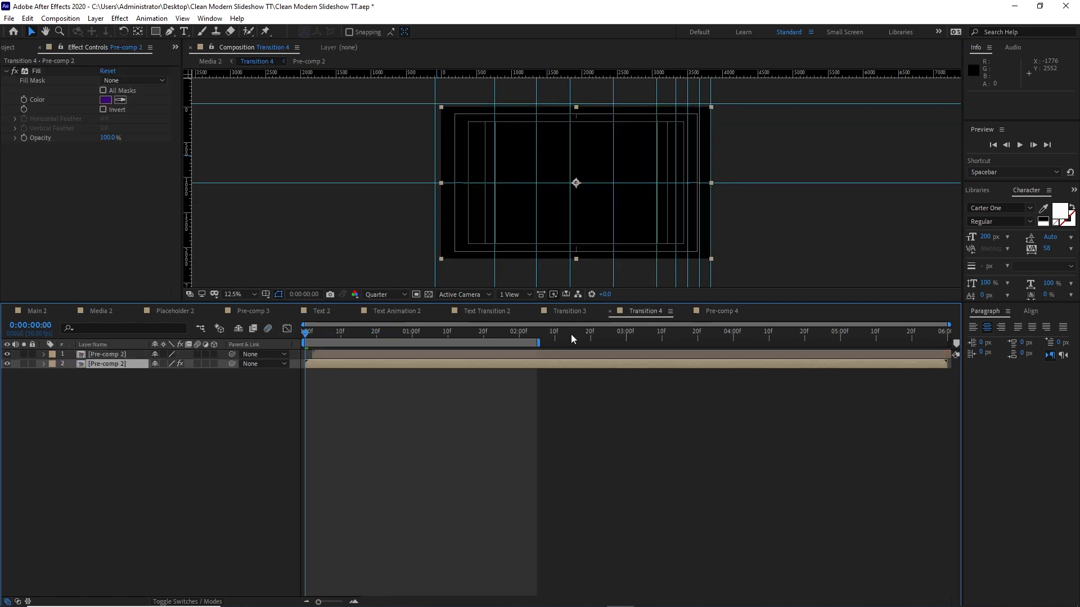
pyautogui.click(176, 49)
pyautogui.click(194, 58)
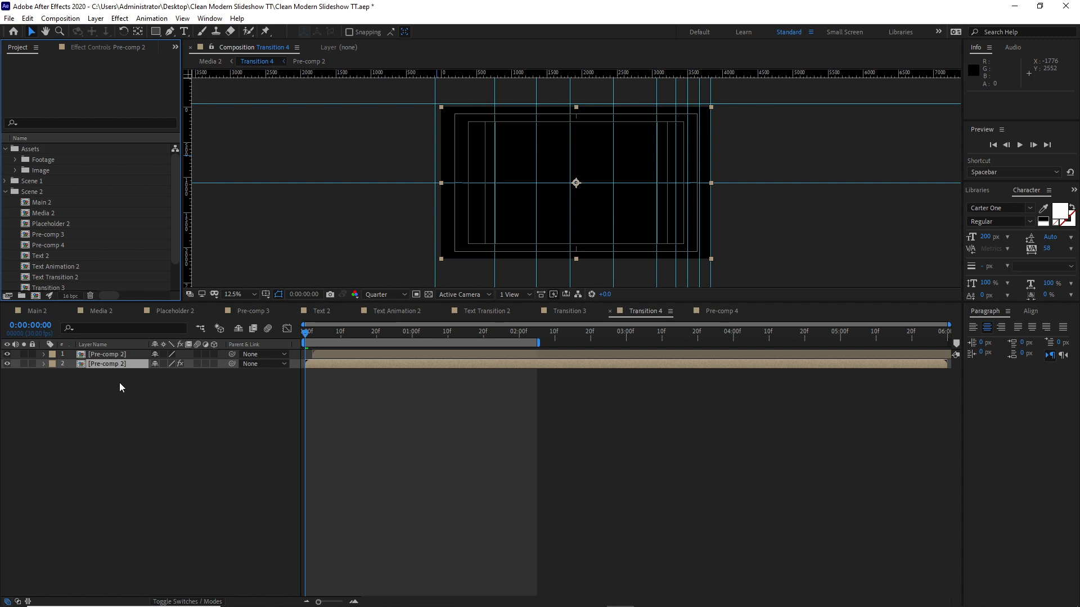
pyautogui.scroll(-2, 156, 256)
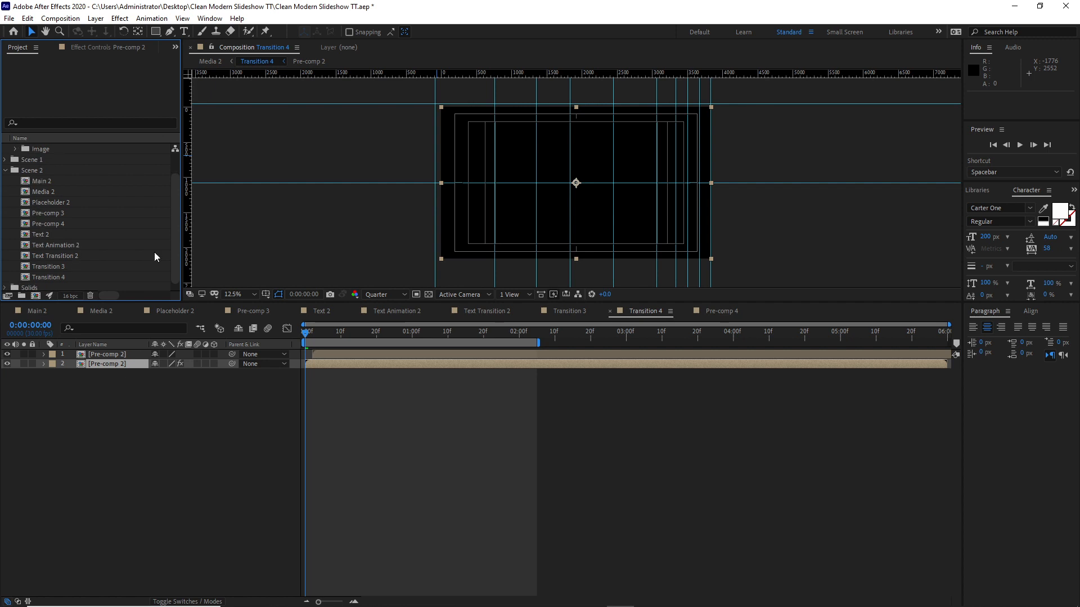
pyautogui.moveTo(90, 224); pyautogui.dragTo(112, 364)
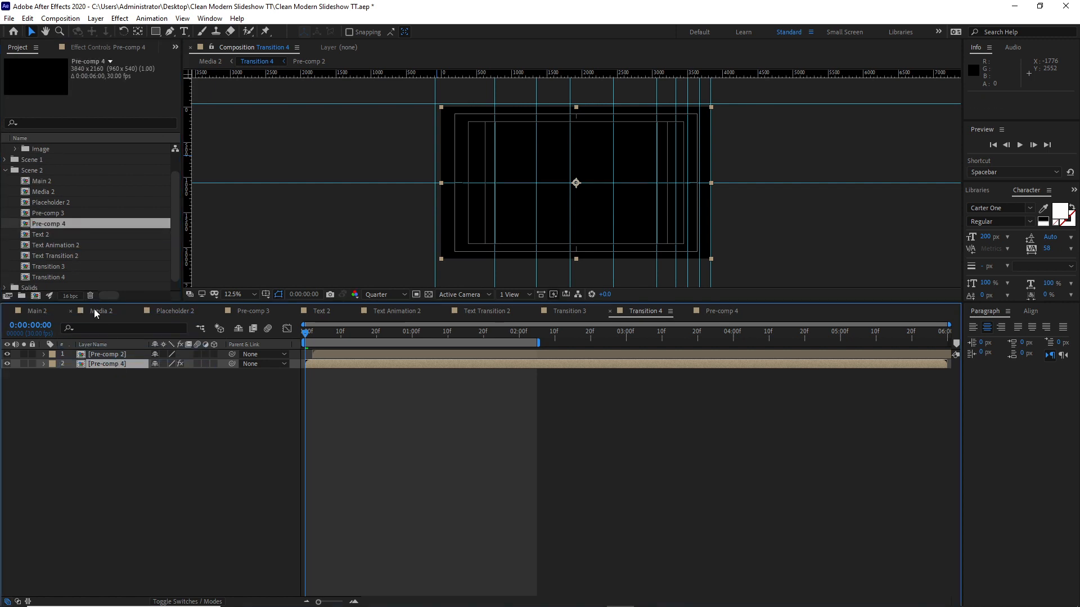
pyautogui.click(105, 352)
pyautogui.moveTo(76, 228); pyautogui.dragTo(107, 354)
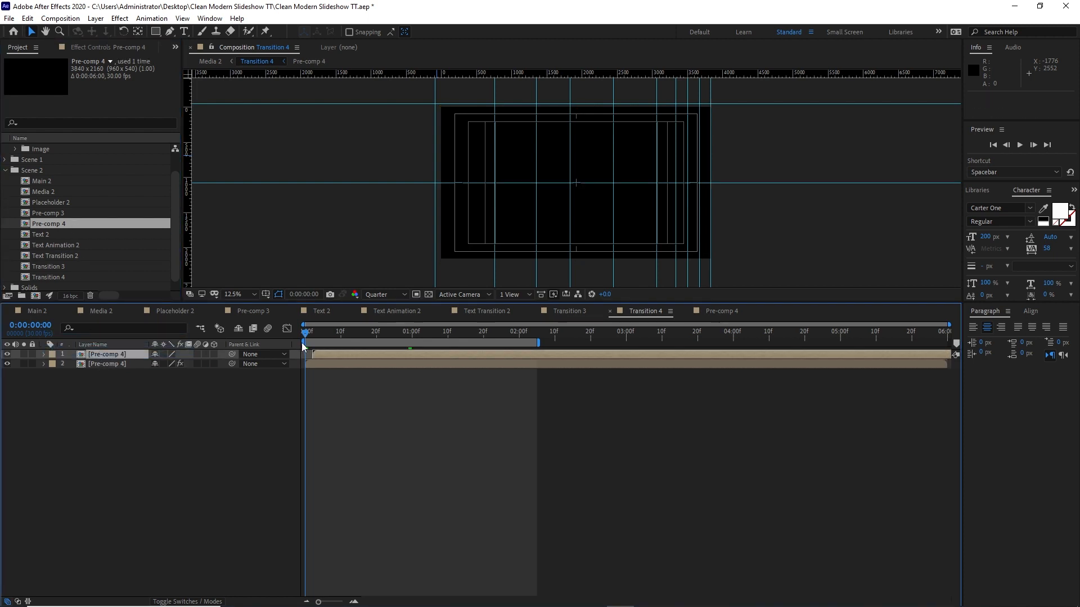
# Delete the lower Pre-comp 4 layer with the Fill effect and start the remaining Pre-comp 4 layer at 0:00:00:00.
pyautogui.moveTo(308, 344); pyautogui.dragTo(373, 338)
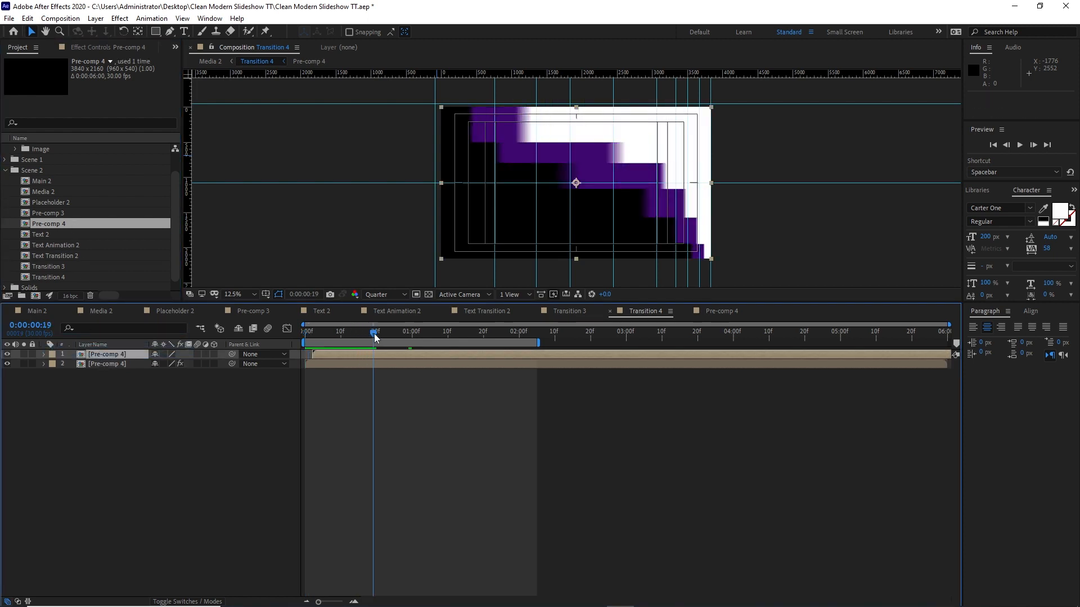
pyautogui.click(7, 364)
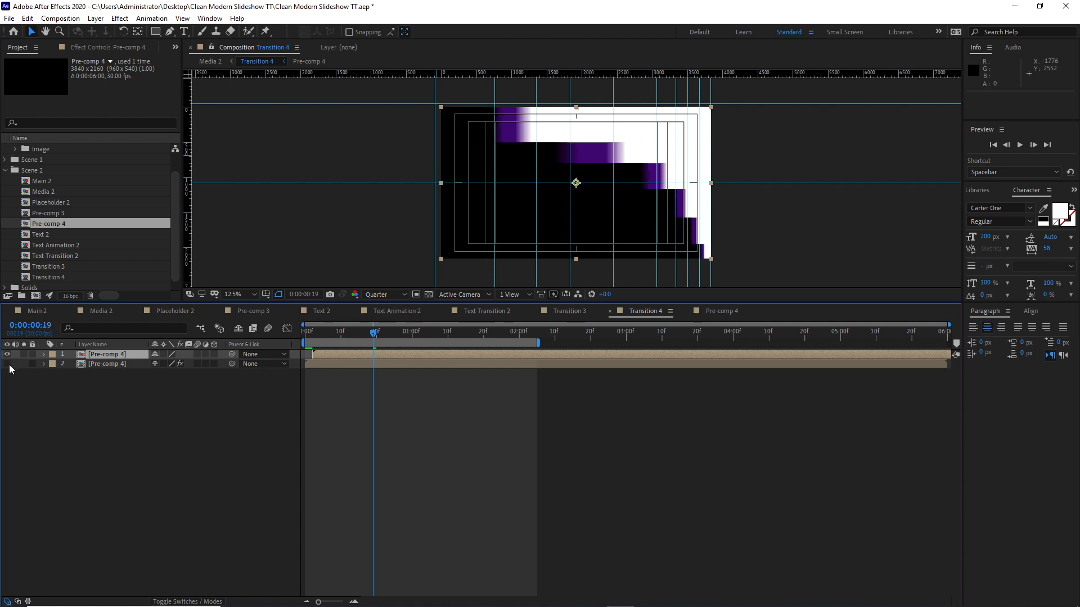
pyautogui.click(100, 364)
pyautogui.click(27, 18)
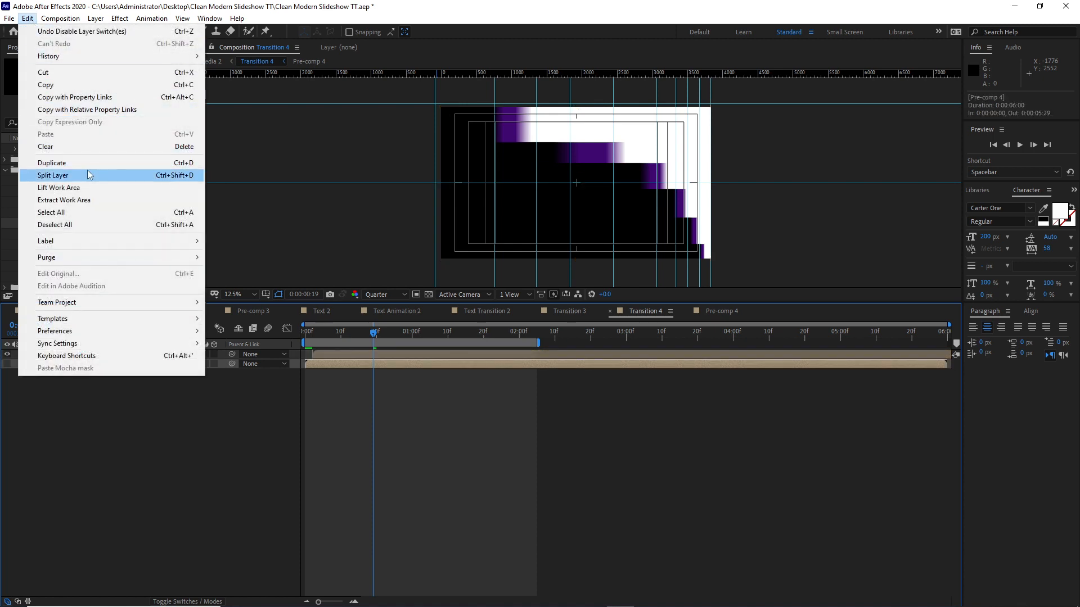
pyautogui.click(84, 152)
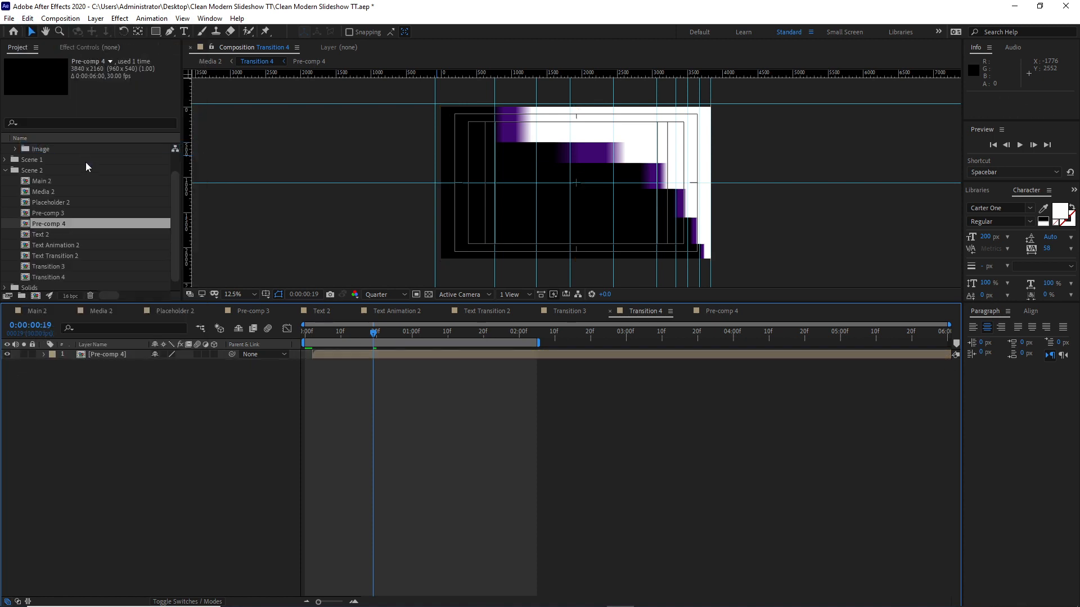
pyautogui.moveTo(373, 333); pyautogui.dragTo(348, 338)
pyautogui.click(350, 352)
# Review the Text Transition 2, Text Animation 2 and Pre-comp 4 compositions.
pyautogui.click(484, 312)
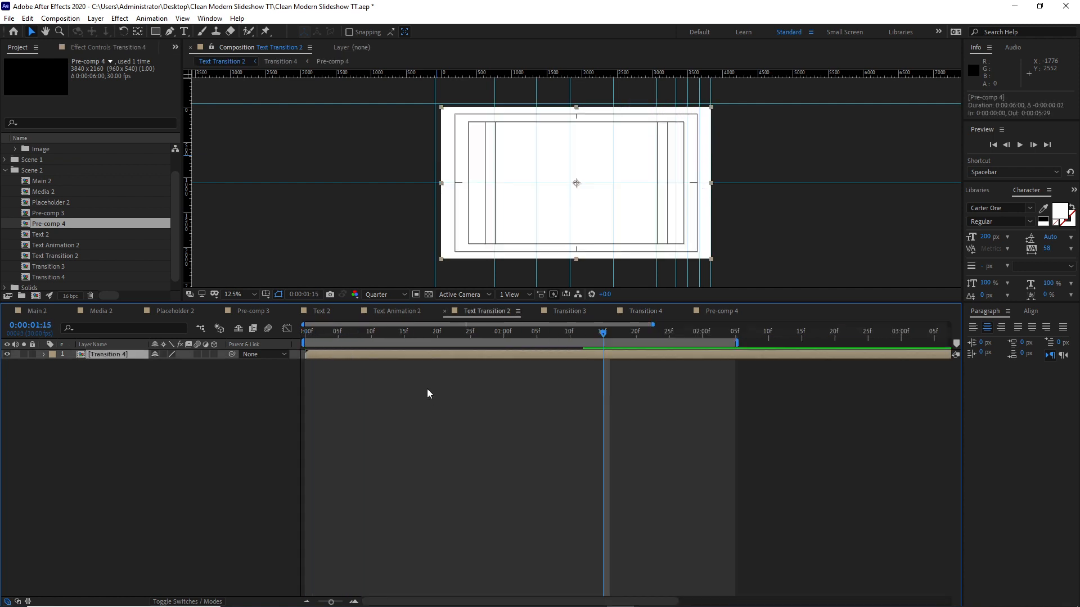
pyautogui.click(393, 311)
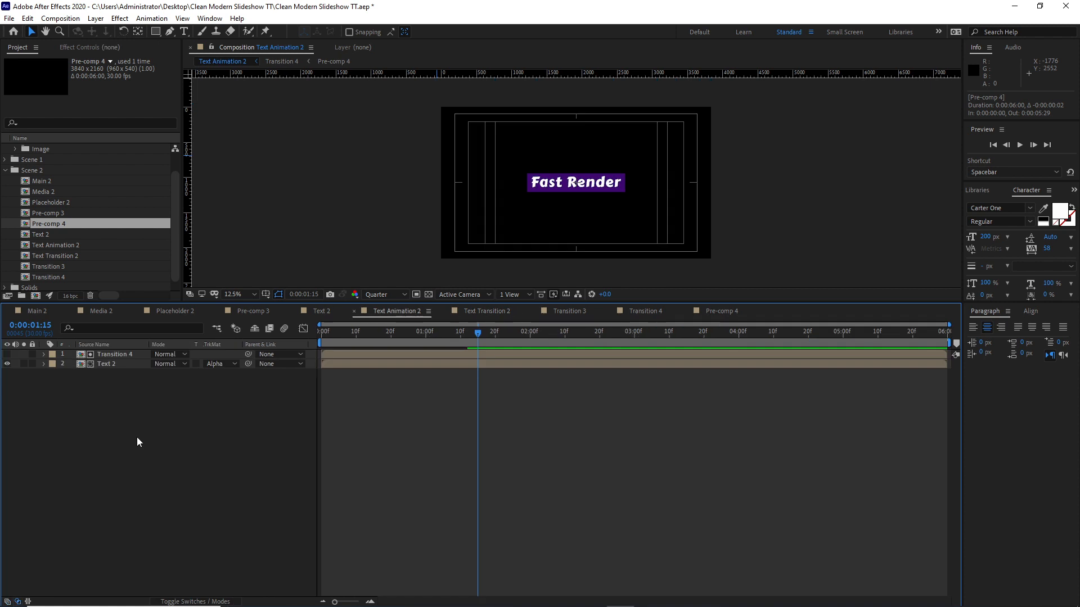
pyautogui.click(721, 311)
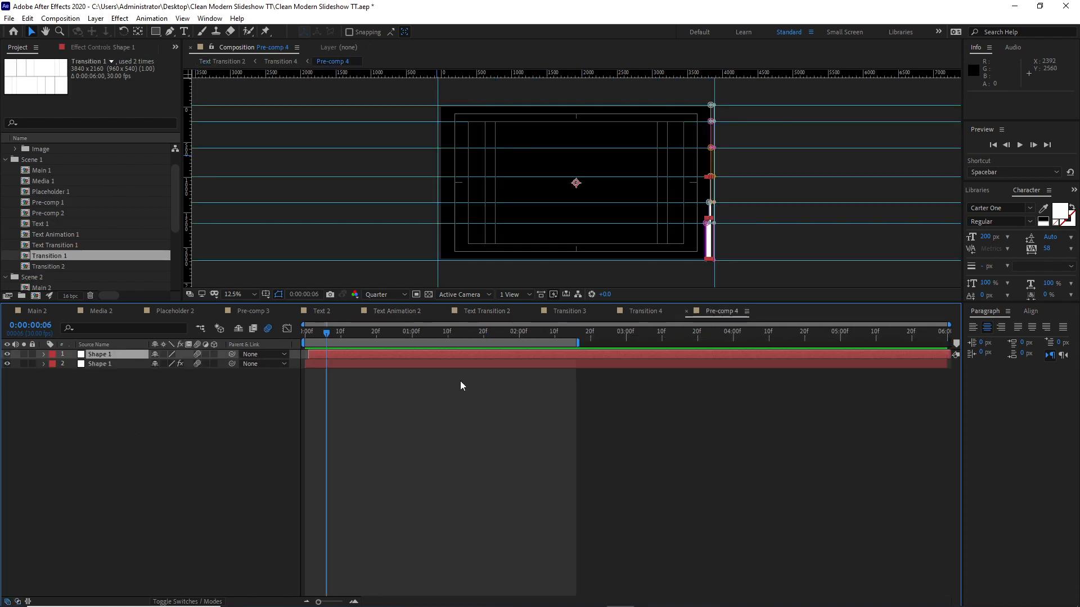
# In Text Animation 2, replace both Transition 2 layers with Transition 4 and the Text 1 layer with Text 2, and scrub through the result.
pyautogui.click(392, 312)
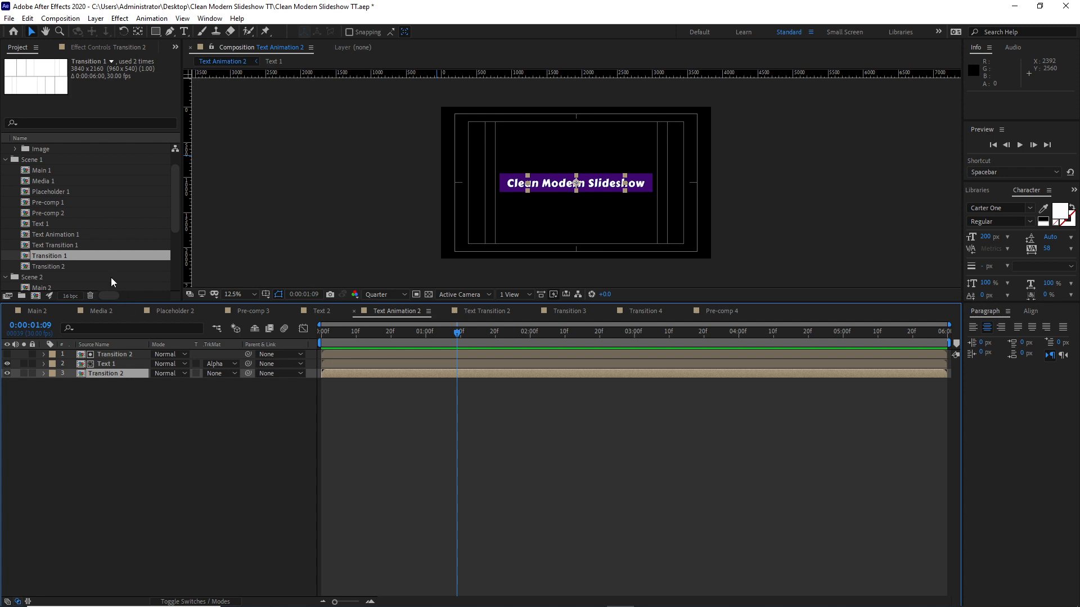
pyautogui.click(128, 355)
pyautogui.click(6, 160)
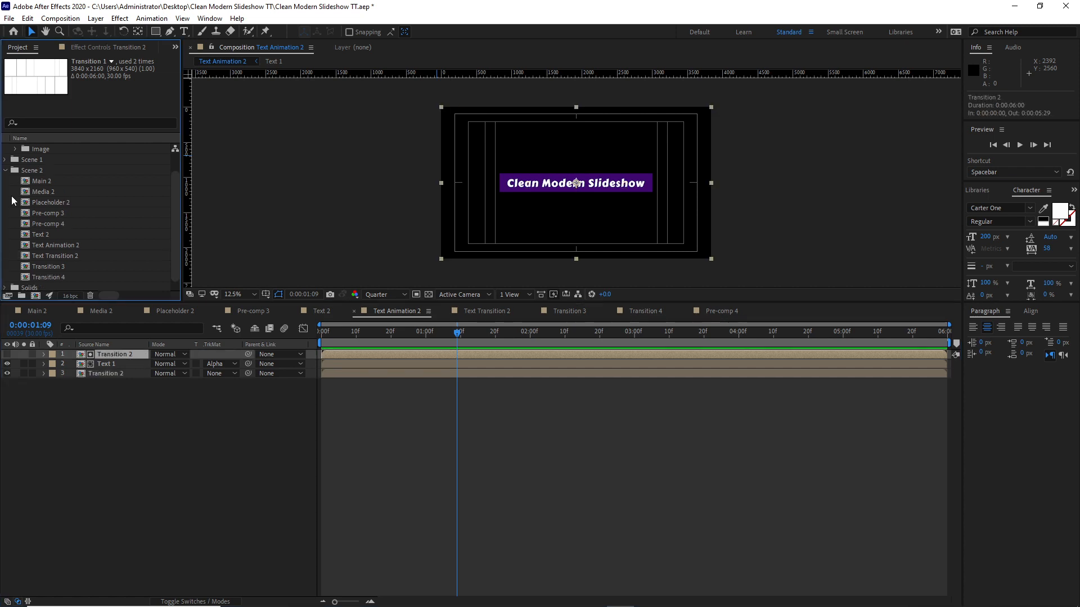
pyautogui.moveTo(53, 274); pyautogui.dragTo(106, 368)
pyautogui.moveTo(72, 235); pyautogui.dragTo(106, 366)
pyautogui.click(110, 375)
pyautogui.moveTo(86, 280); pyautogui.dragTo(102, 377)
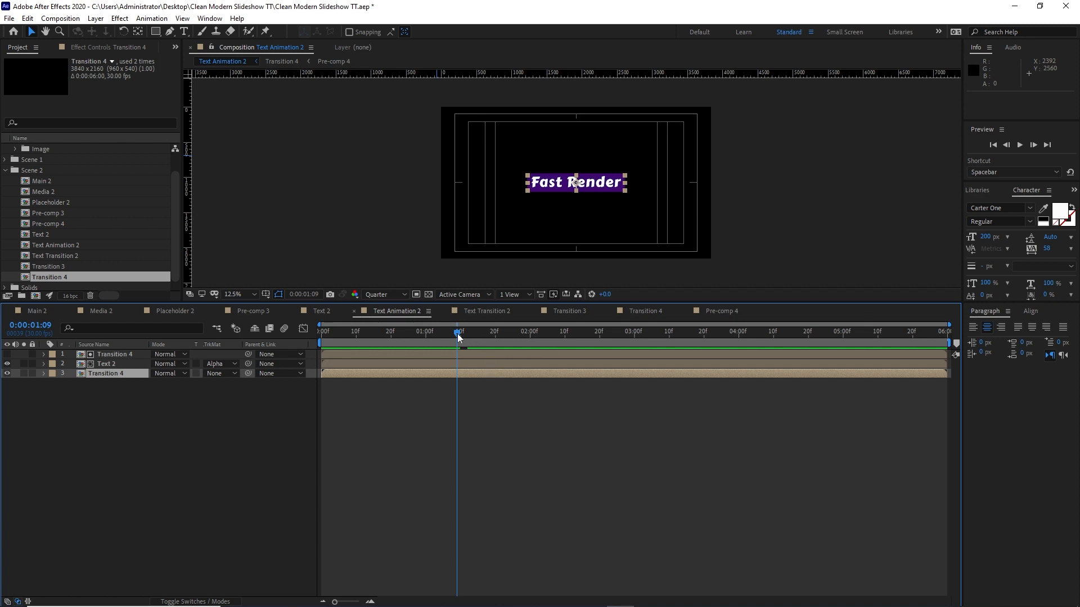
pyautogui.moveTo(457, 333); pyautogui.dragTo(497, 347)
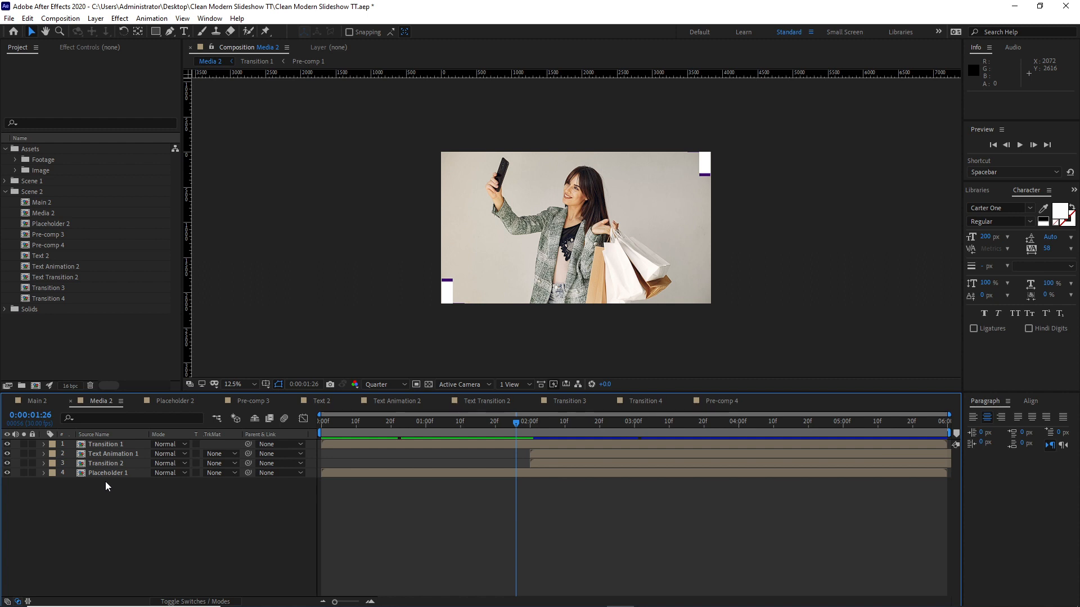
# In Media 2, replace the Placeholder 1 layer with Placeholder 2 and the Transition 2 layer with Transition 4.
pyautogui.click(112, 472)
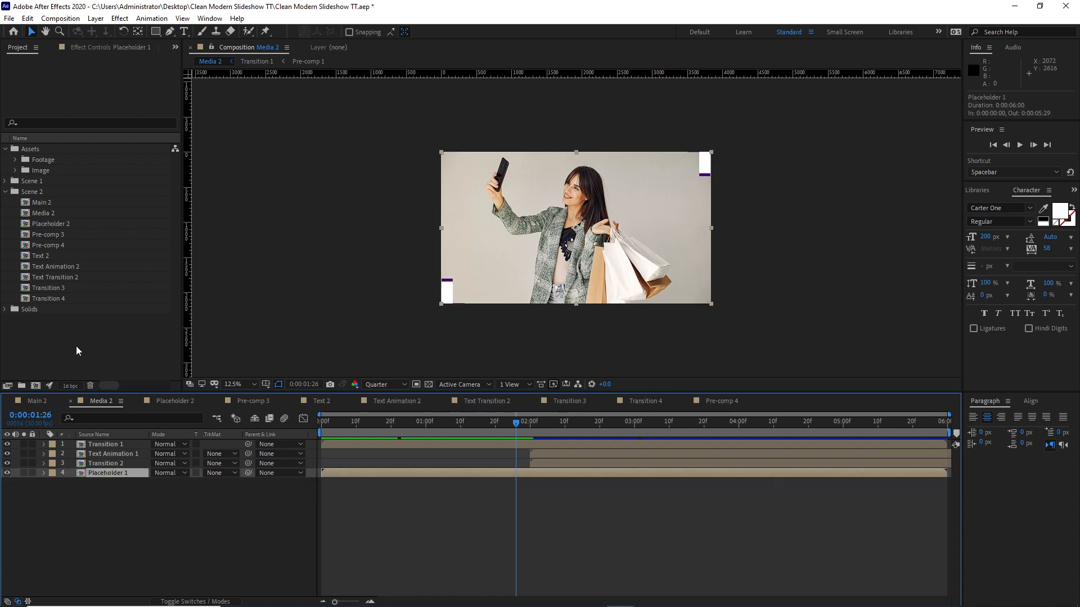
pyautogui.moveTo(51, 223); pyautogui.dragTo(76, 477)
pyautogui.moveTo(74, 472); pyautogui.dragTo(78, 474)
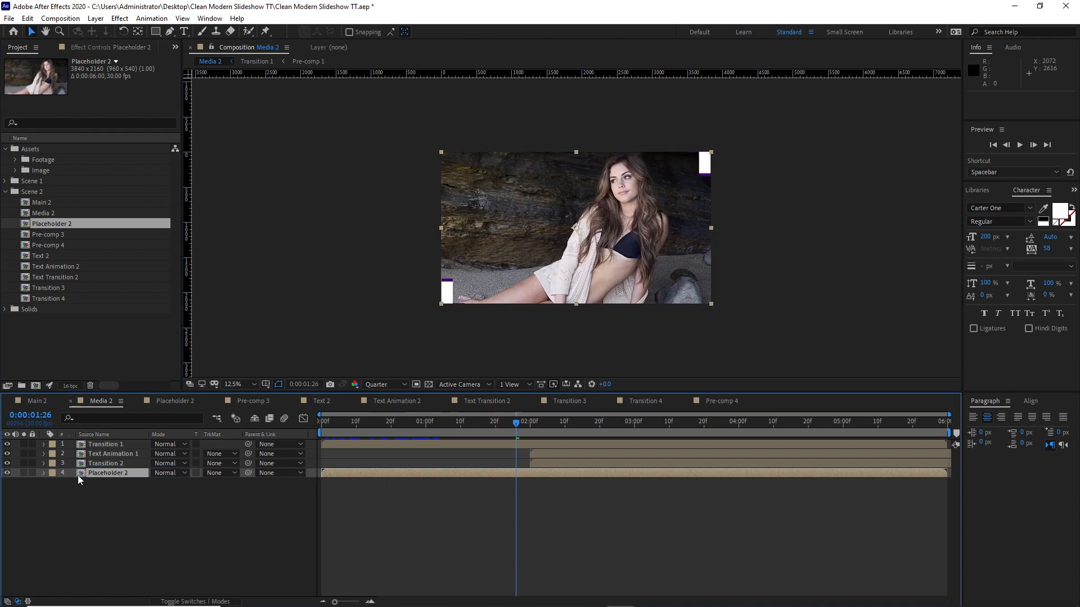
pyautogui.click(79, 463)
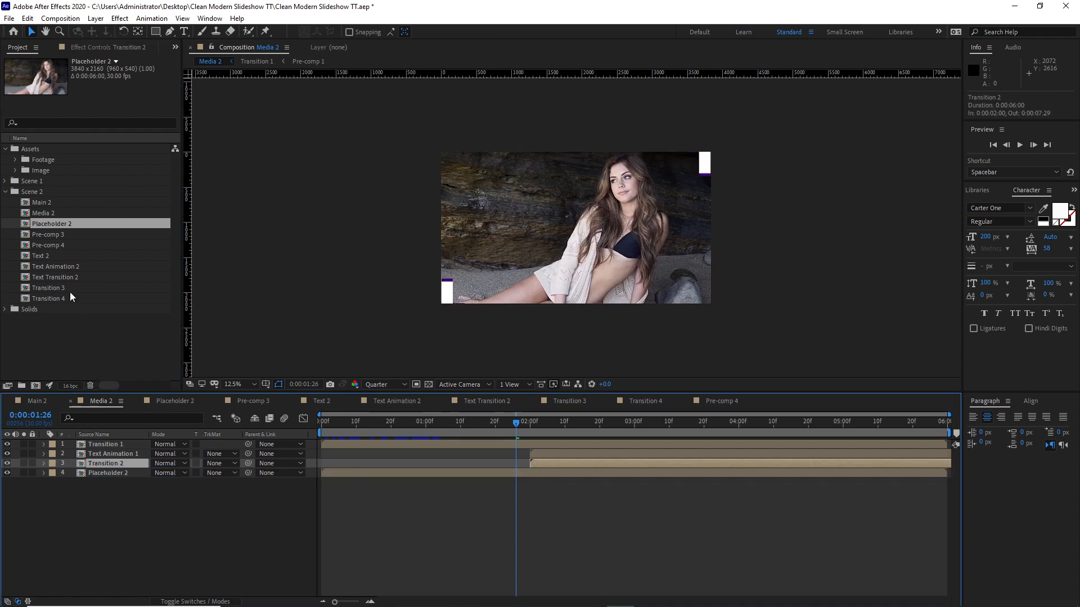
pyautogui.moveTo(69, 292); pyautogui.dragTo(103, 467)
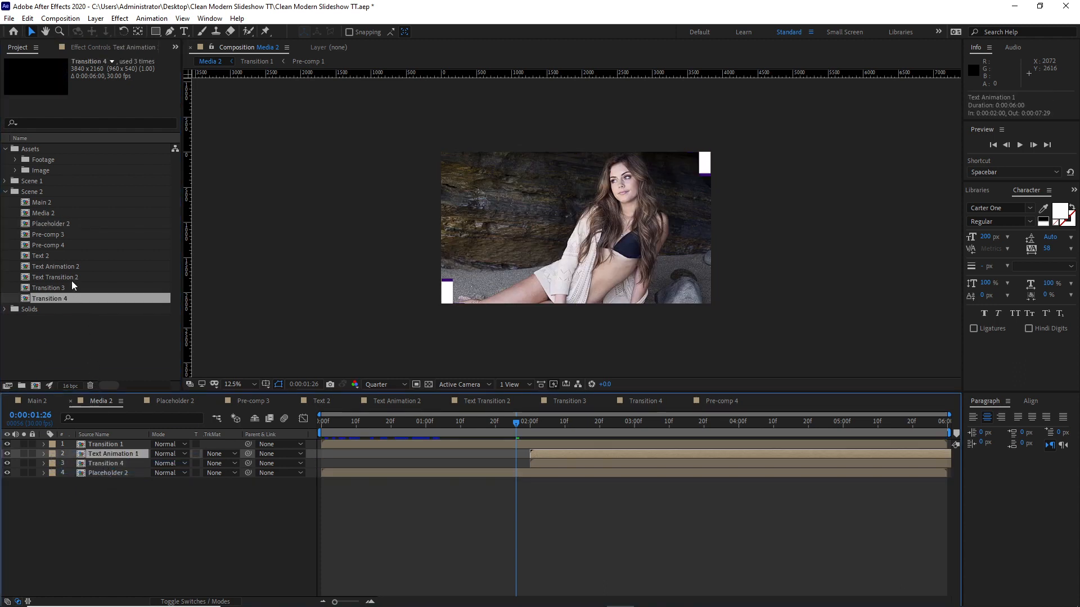
# Replace the Text Animation 1 layer with Text Animation 2 and Transition 1 with Transition 3, and scrub to 0:00:03:04.
pyautogui.moveTo(69, 268); pyautogui.dragTo(93, 452)
pyautogui.click(117, 446)
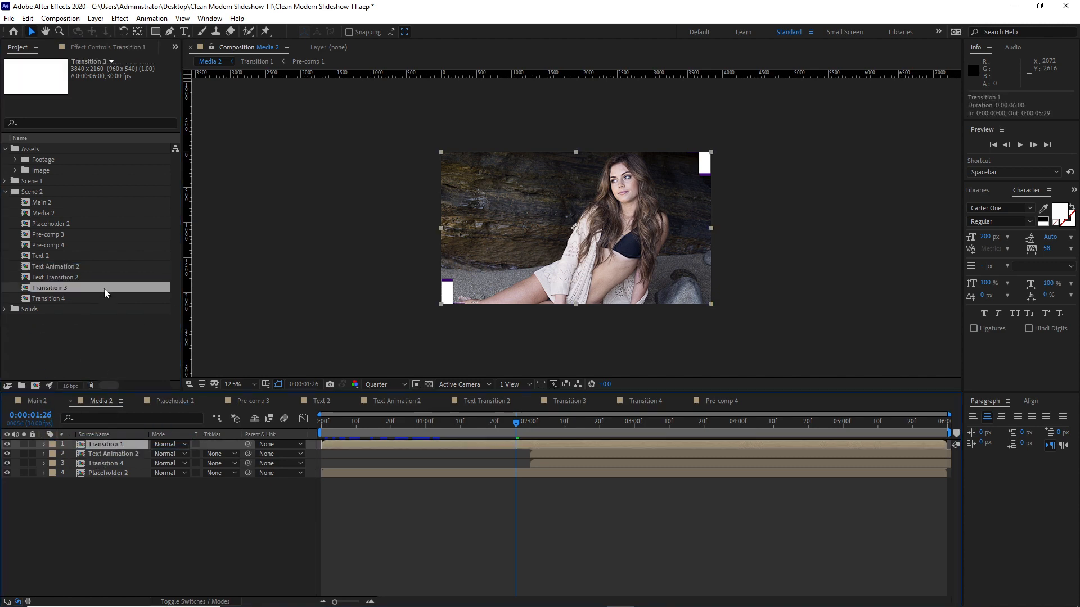
pyautogui.moveTo(103, 288); pyautogui.dragTo(101, 444)
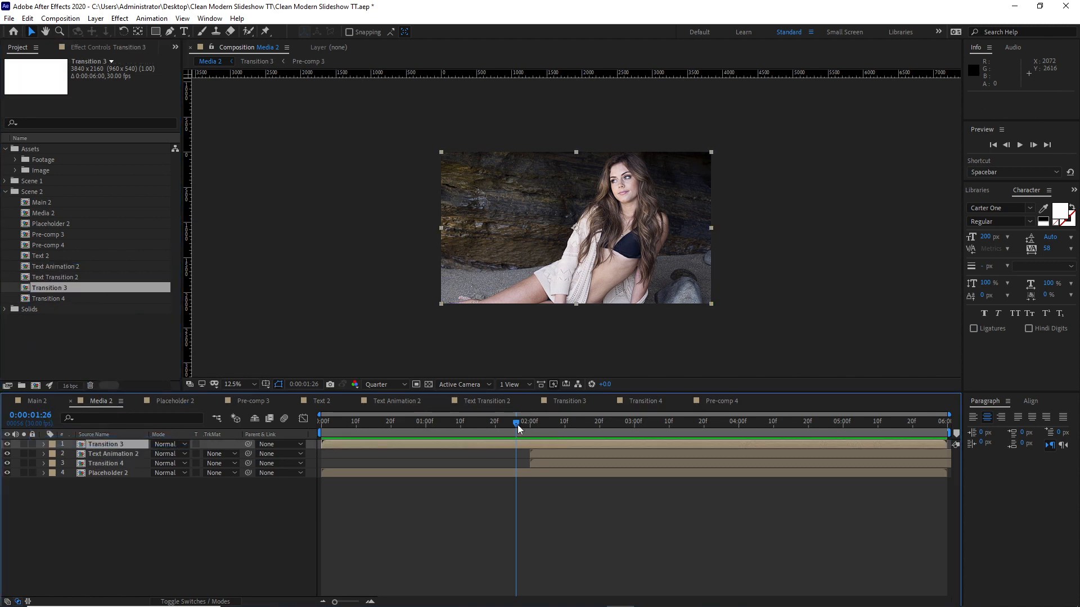
pyautogui.click(517, 424)
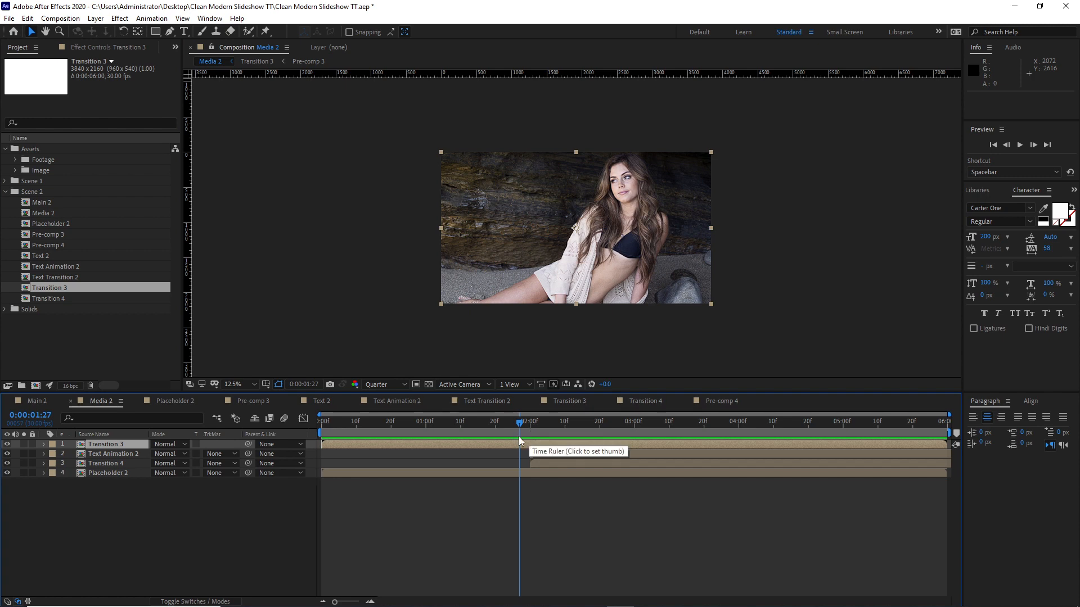
pyautogui.moveTo(522, 423); pyautogui.dragTo(649, 402)
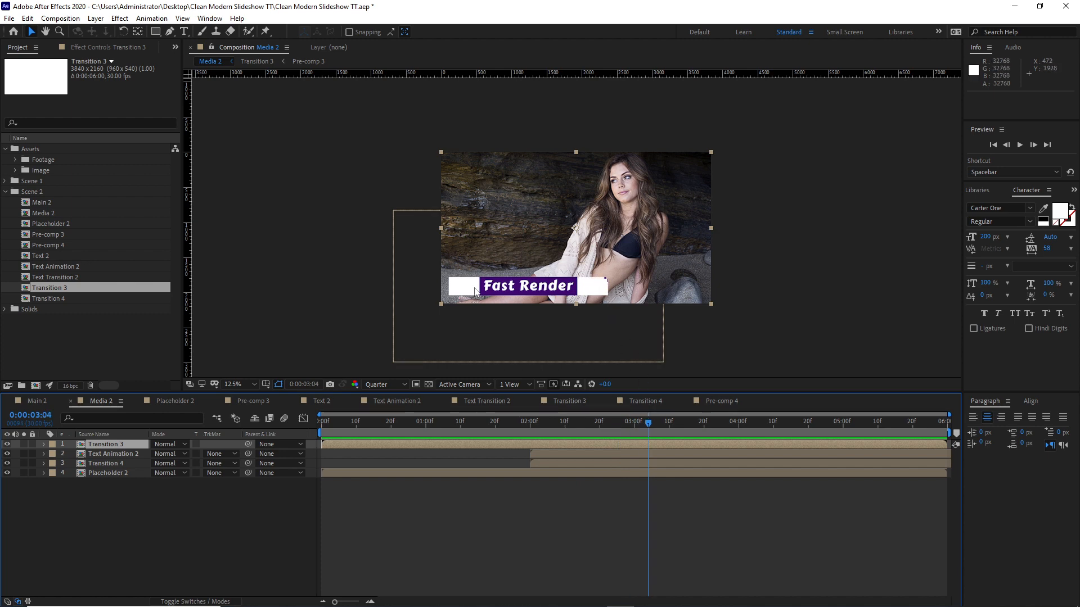
# Set the Transition 4 layer's horizontal scale to 36% to fit the Fast Render title box, and collapse the layer.
pyautogui.click(119, 464)
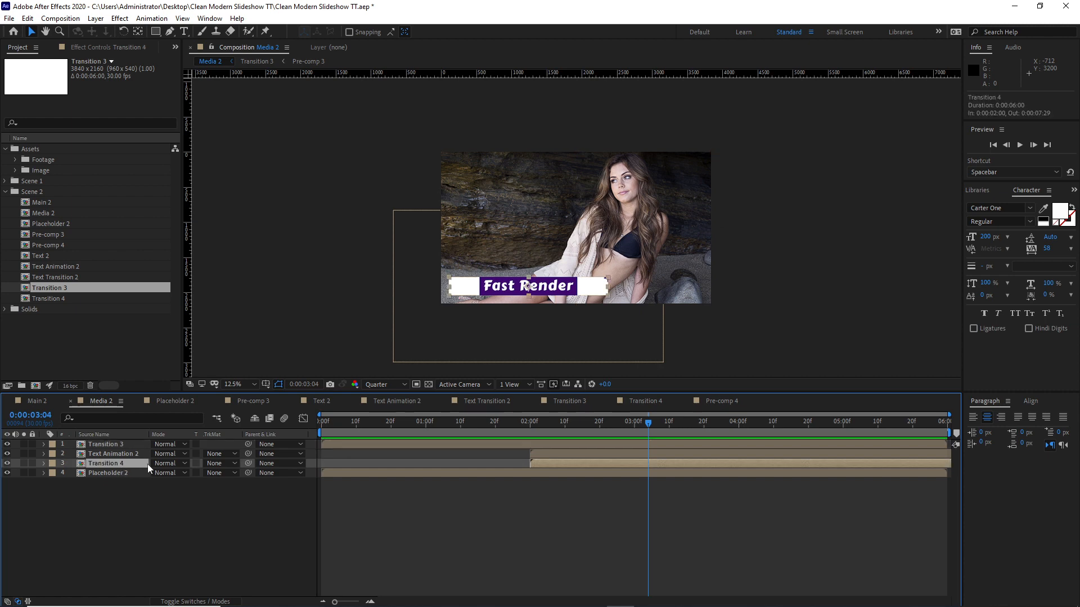
pyautogui.press('s')
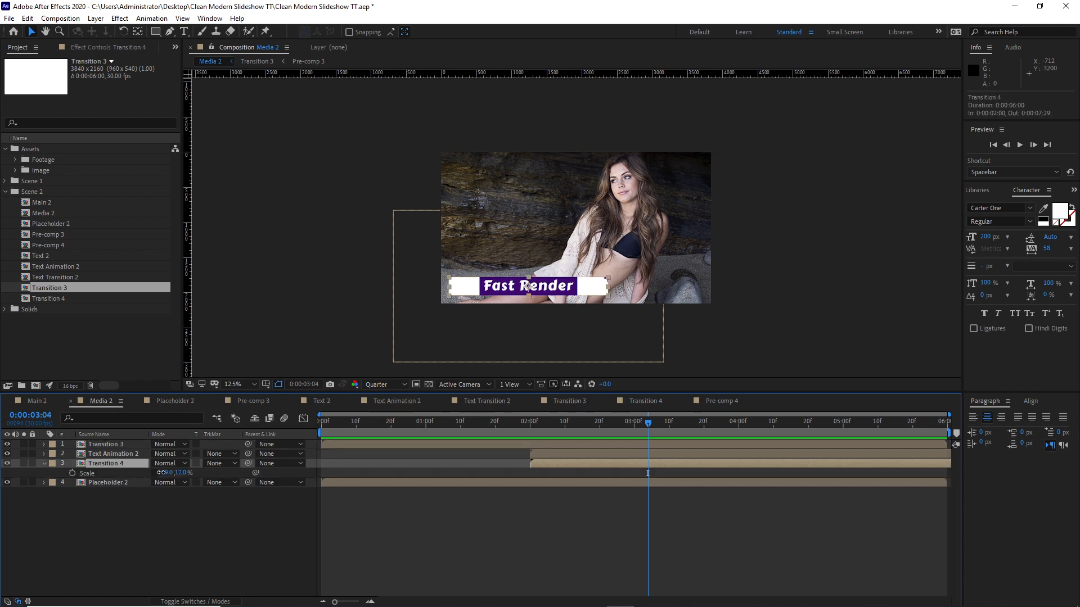
pyautogui.moveTo(162, 472); pyautogui.dragTo(149, 473)
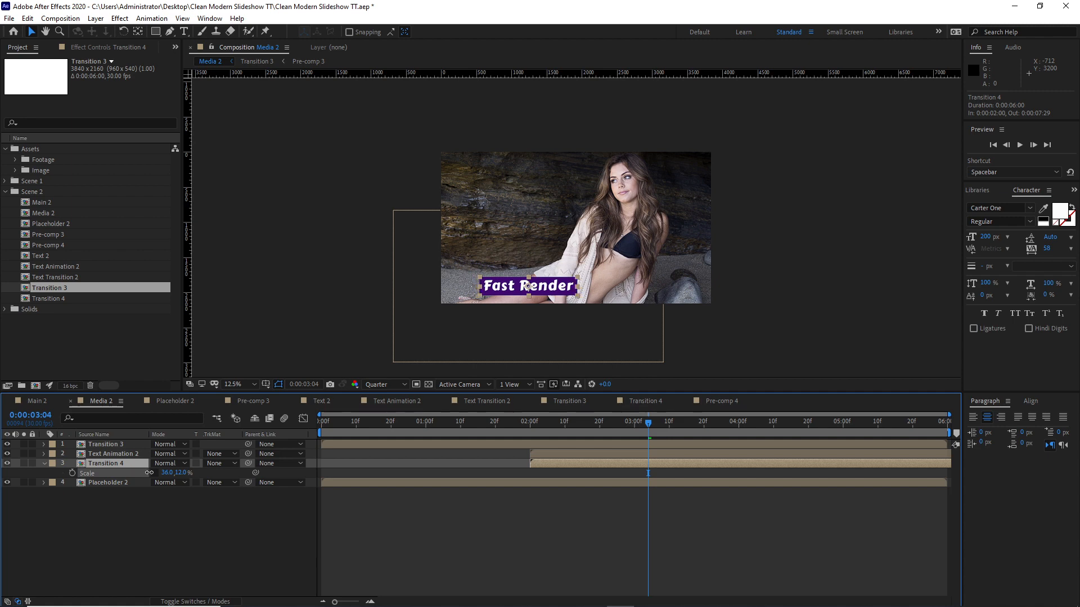
pyautogui.click(160, 525)
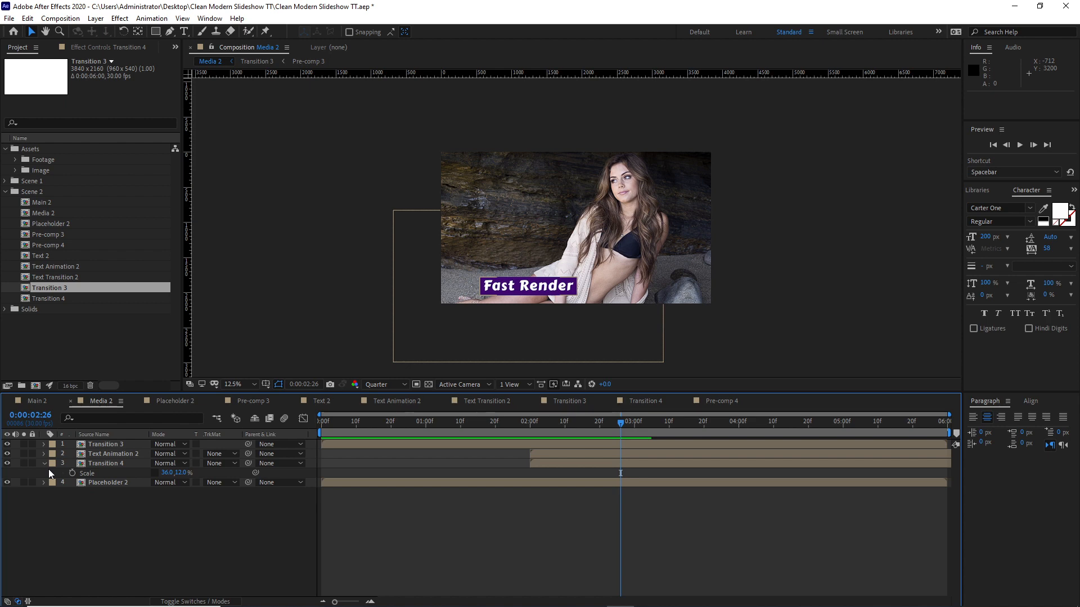
pyautogui.click(45, 464)
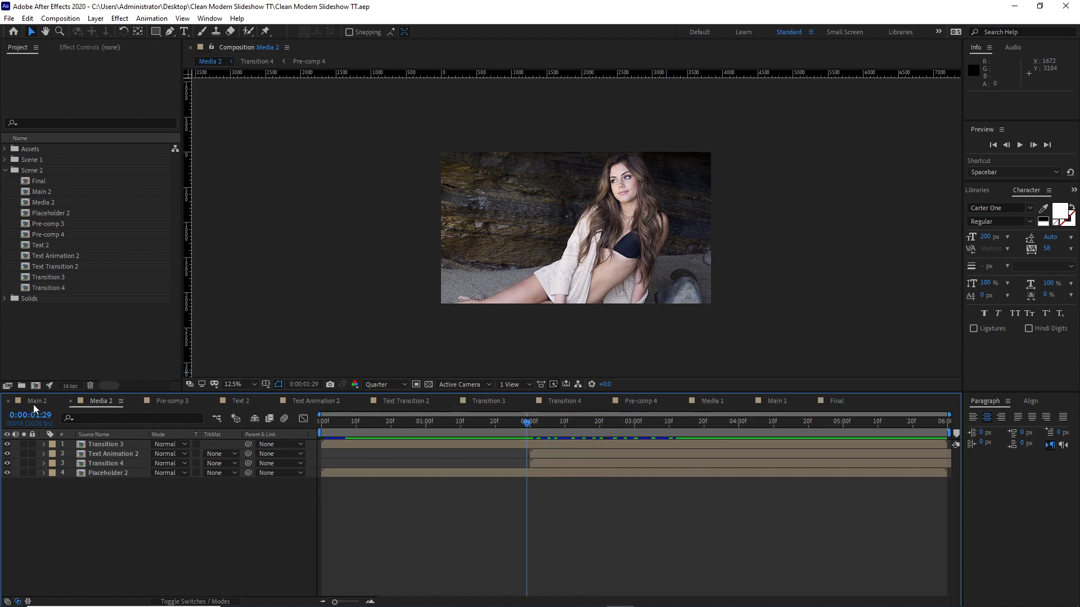
# In Main 2, replace Placeholder 1 with Placeholder 2, Text Animation 1 with Text Animation 2 and Transition 1 with Transition 3, and scrub to 0:00:01:15.
pyautogui.click(34, 401)
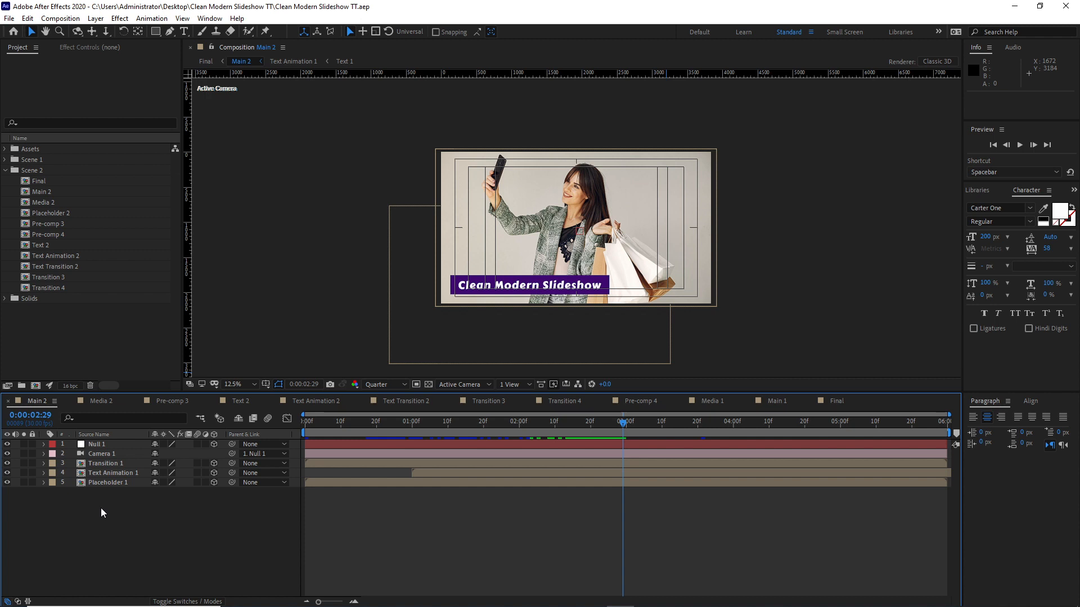
pyautogui.click(96, 484)
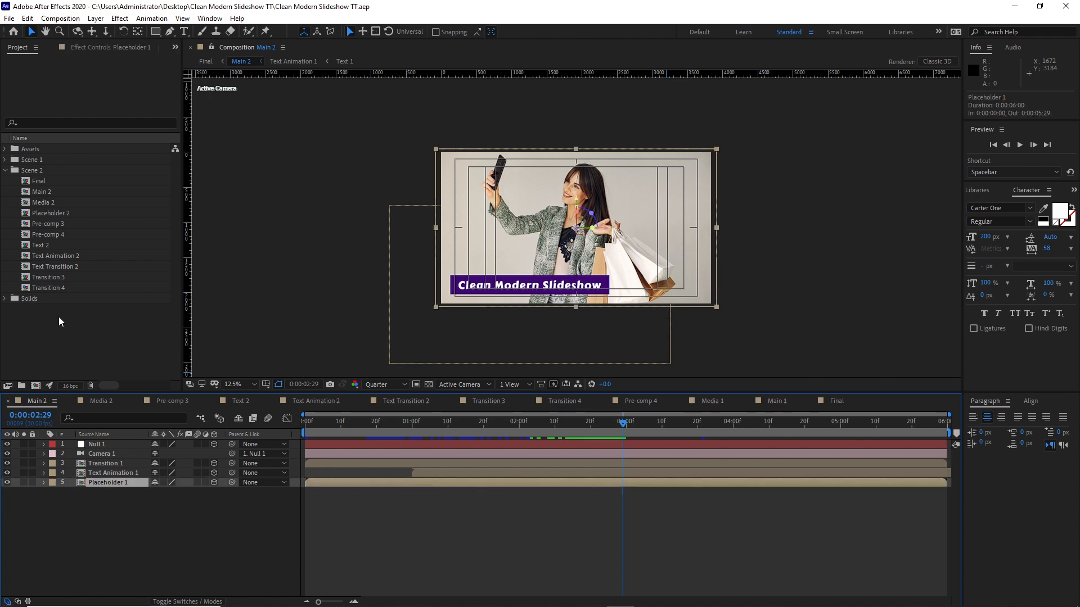
pyautogui.moveTo(52, 215); pyautogui.dragTo(94, 484)
pyautogui.click(97, 473)
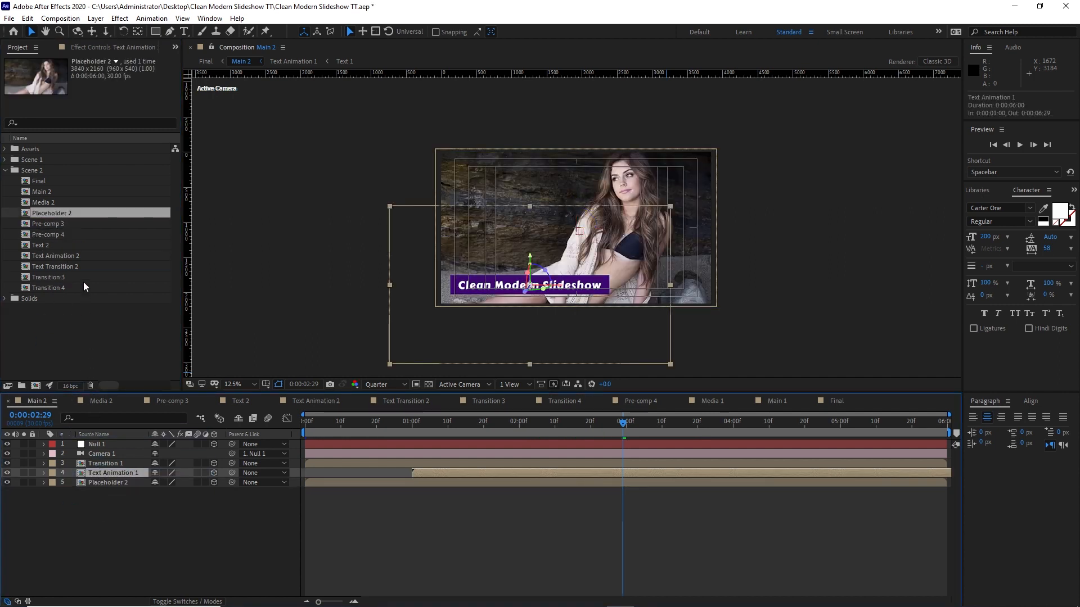
pyautogui.moveTo(76, 256); pyautogui.dragTo(107, 478)
pyautogui.click(102, 463)
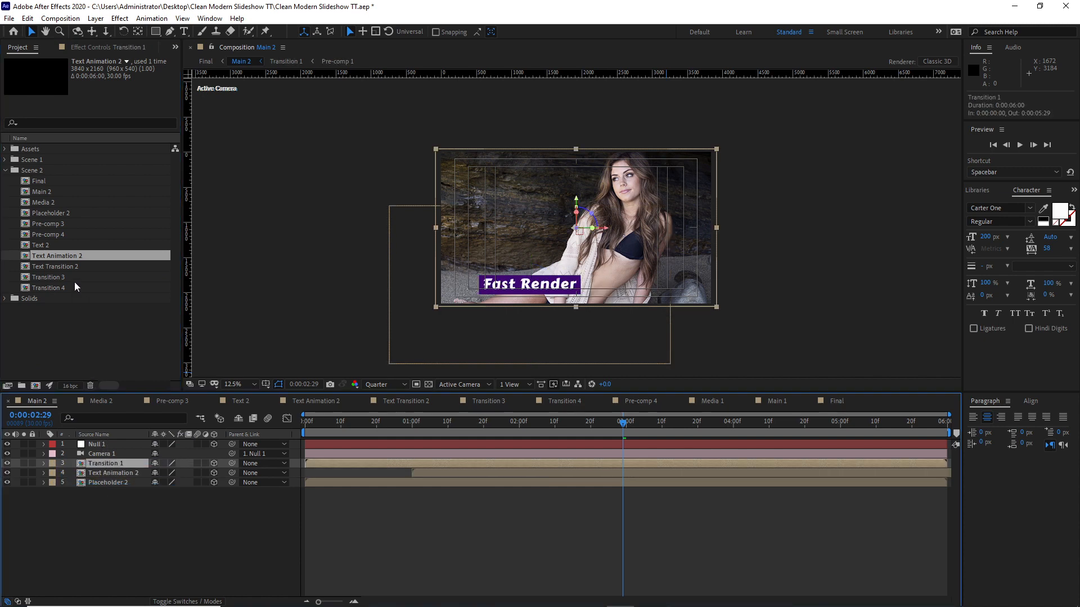
pyautogui.moveTo(75, 280); pyautogui.dragTo(100, 466)
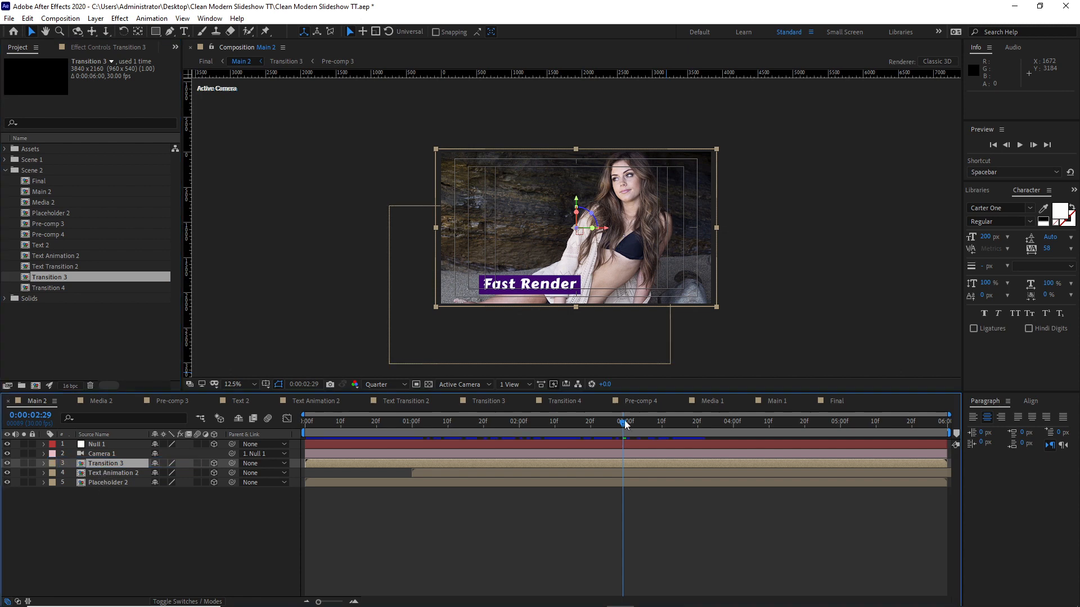
pyautogui.moveTo(624, 420); pyautogui.dragTo(466, 440)
# Draw a closed ten-point Pen tool mask on the Placeholder 2 layer, loosely enclosing the whole frame from outside its edges.
pyautogui.click(116, 485)
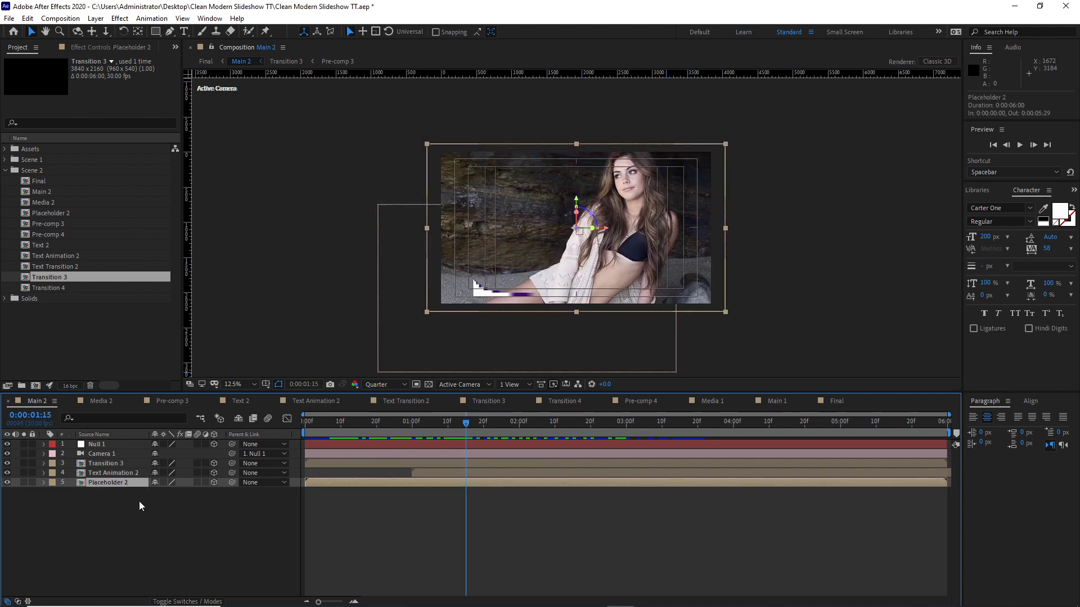
pyautogui.click(170, 32)
pyautogui.click(406, 135)
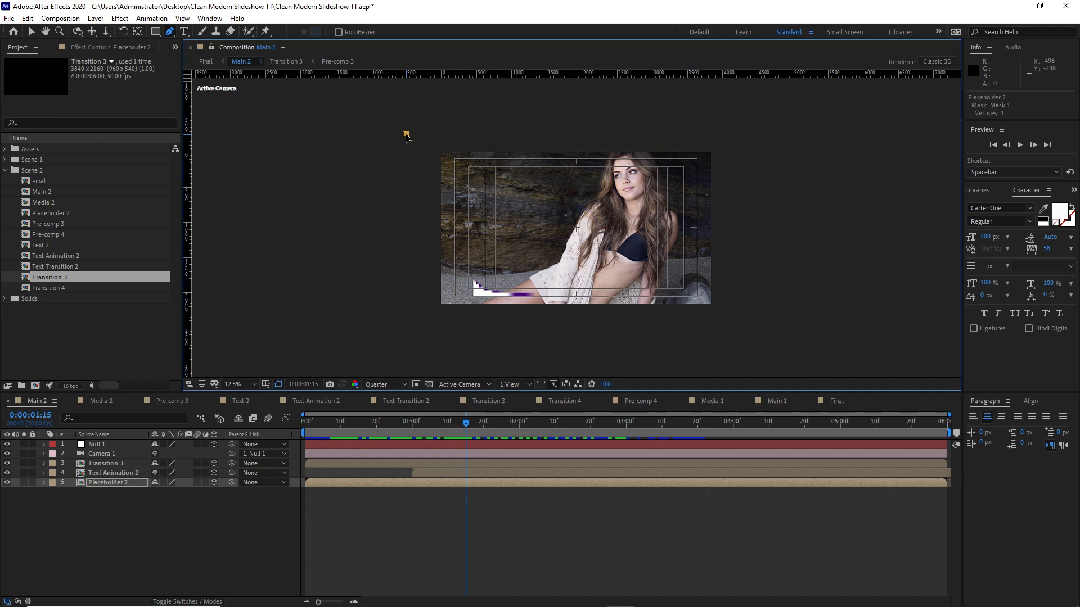
pyautogui.click(398, 183)
pyautogui.click(411, 265)
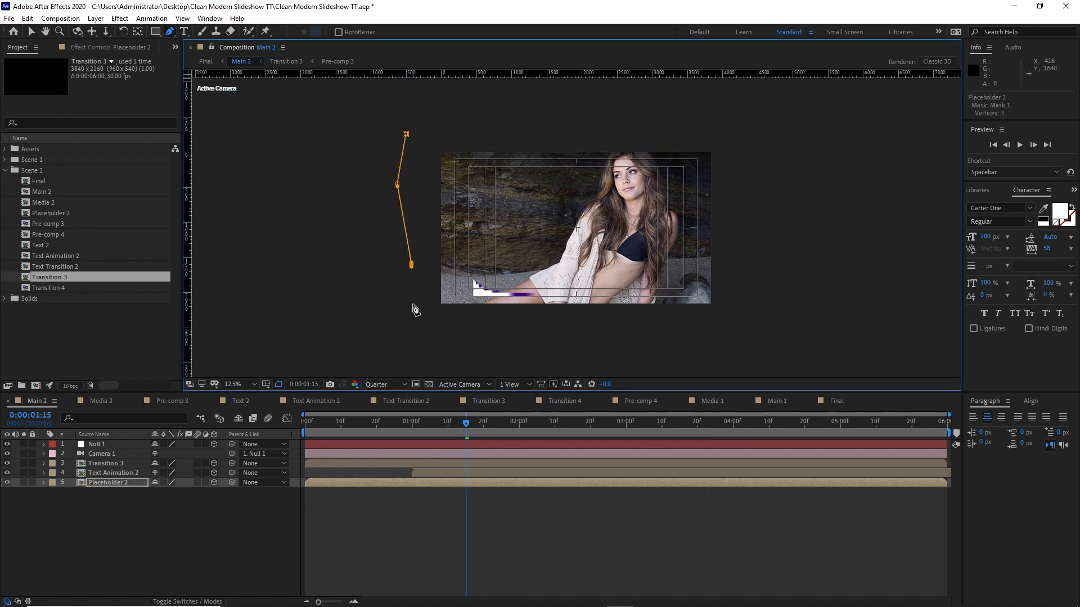
pyautogui.moveTo(419, 318); pyautogui.dragTo(425, 320)
pyautogui.click(737, 330)
pyautogui.click(759, 242)
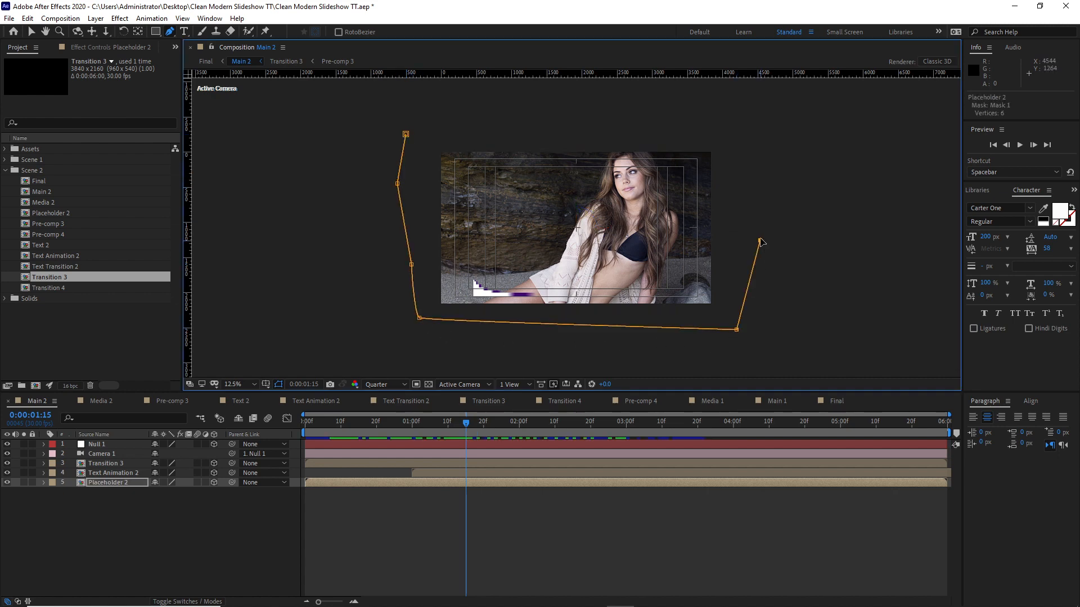
pyautogui.click(742, 130)
pyautogui.click(597, 121)
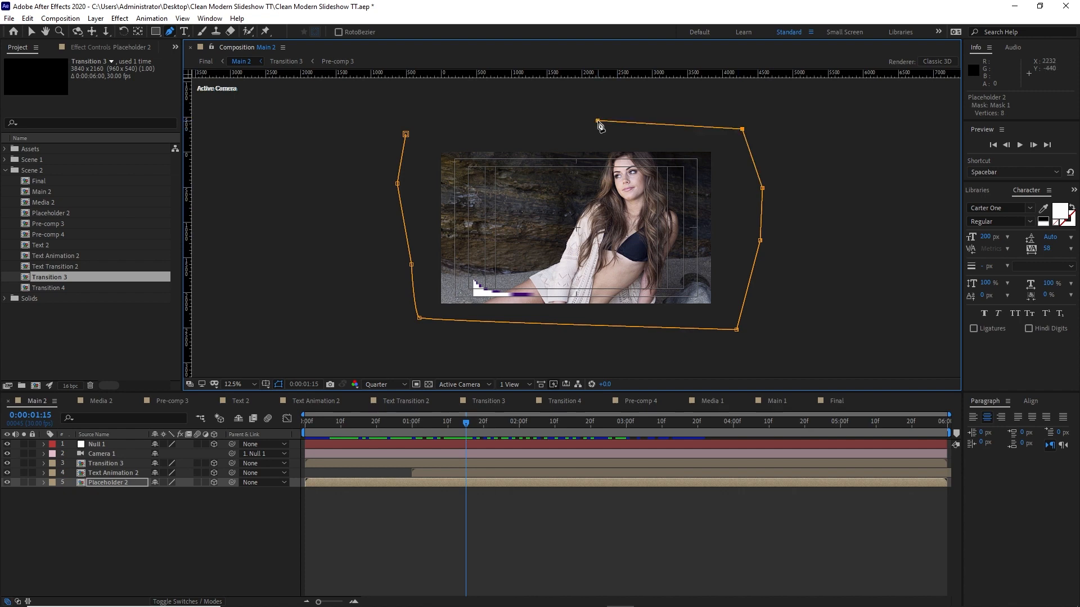
pyautogui.click(453, 126)
pyautogui.click(406, 134)
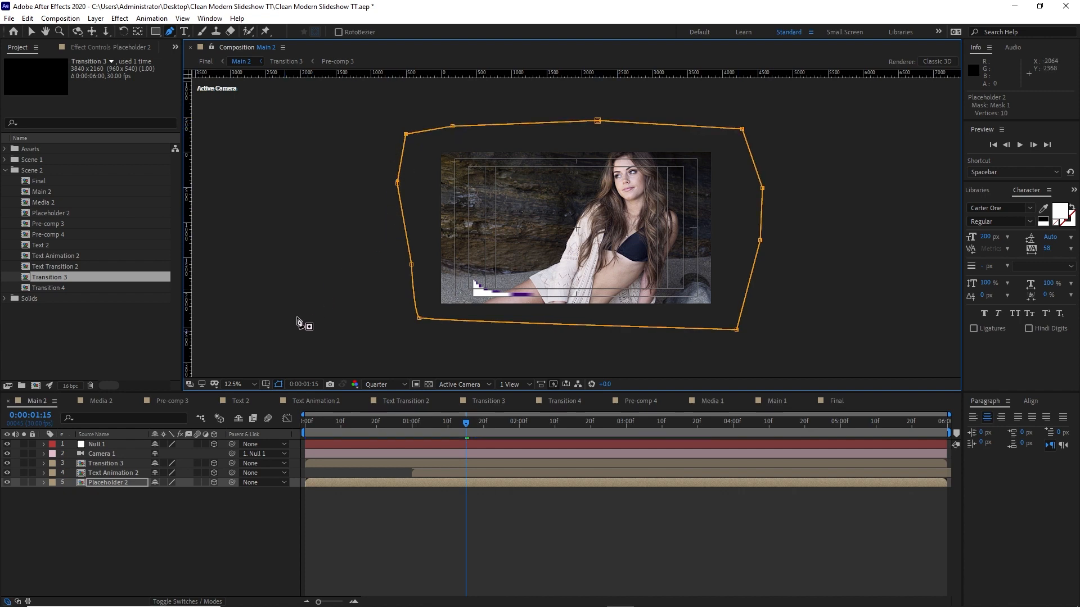
# Reveal the Placeholder 2 layer's Mask 1 properties and add a Mask Path keyframe at 0:00:00:00.
pyautogui.click(99, 482)
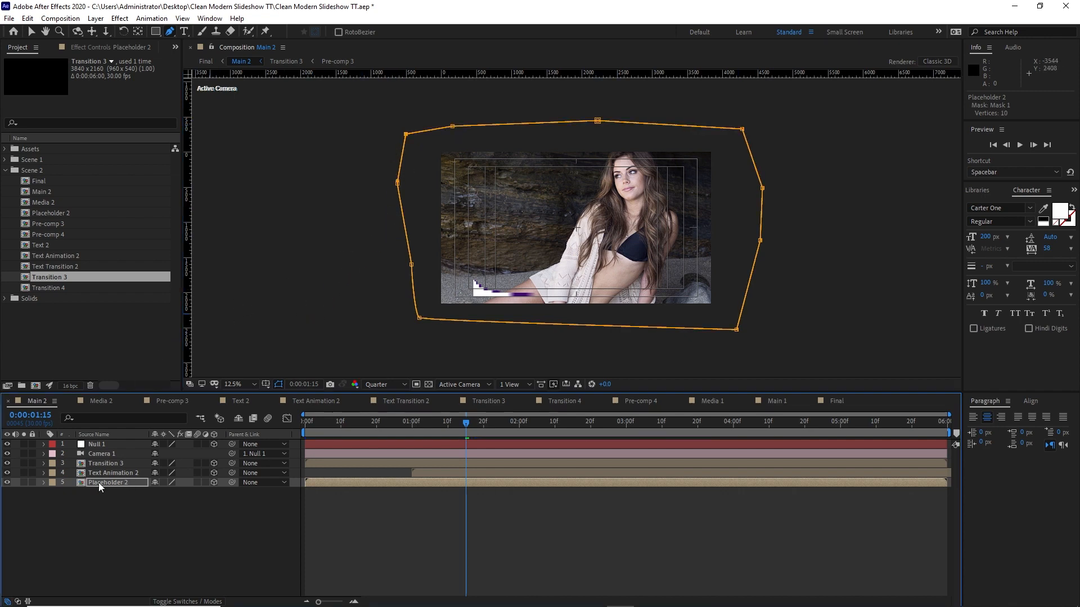
pyautogui.click(43, 482)
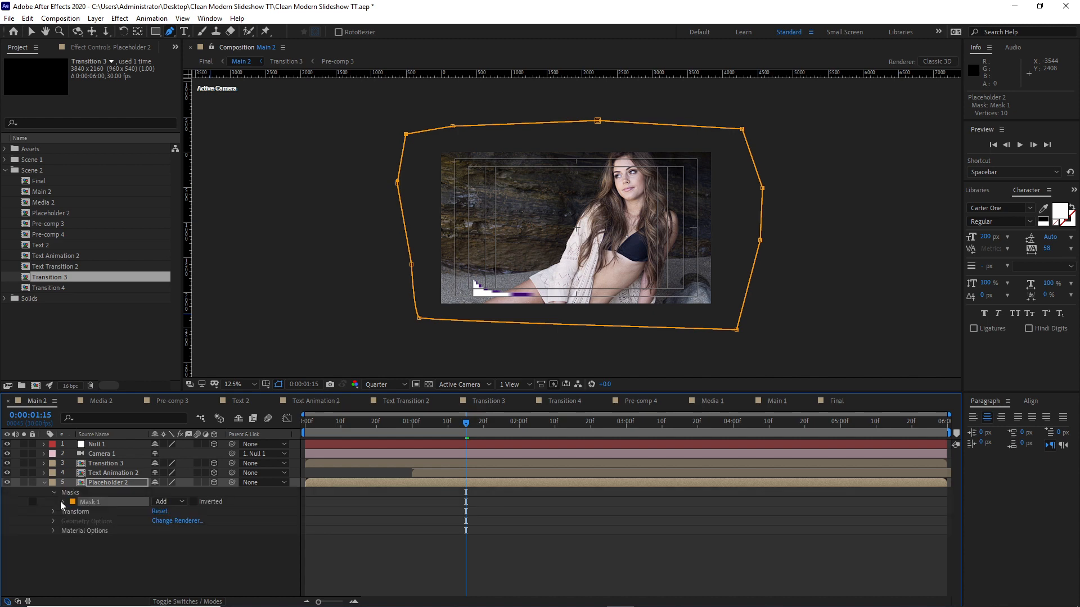
pyautogui.click(62, 502)
pyautogui.moveTo(463, 421); pyautogui.dragTo(298, 427)
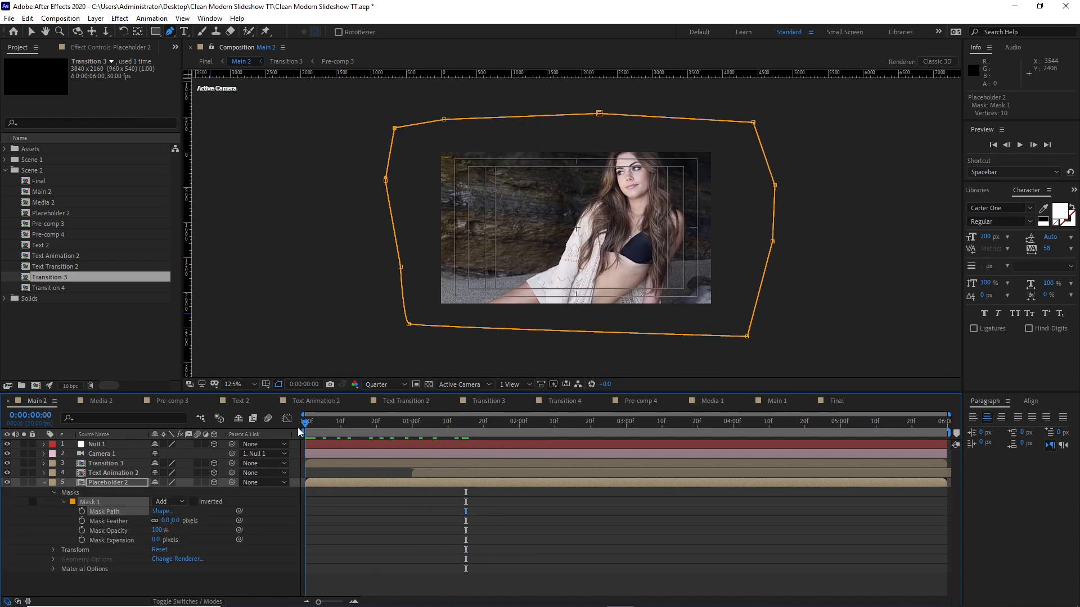
pyautogui.click(82, 512)
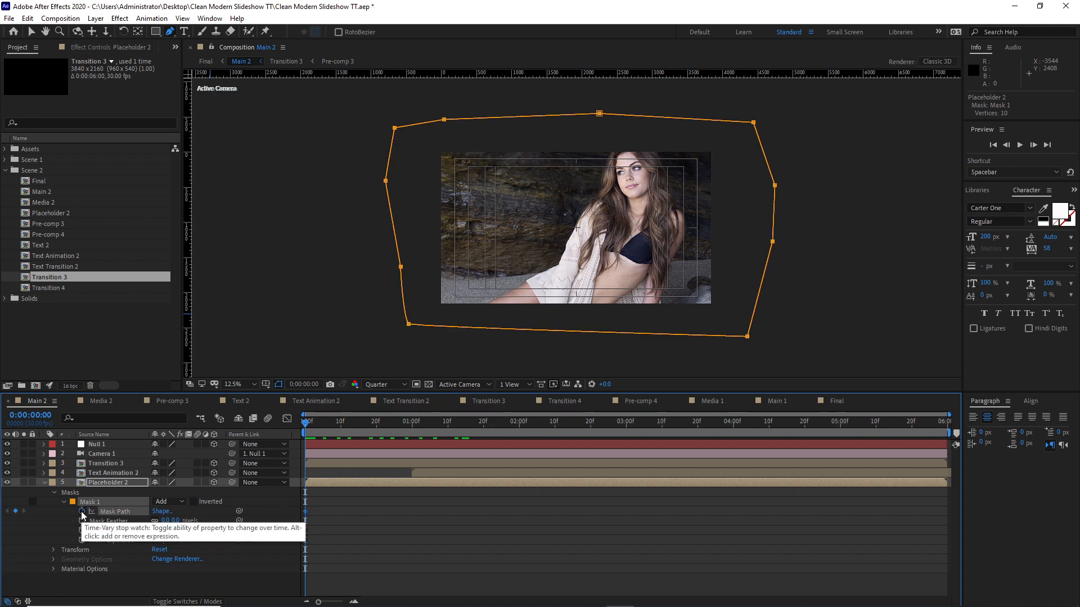
# At 0:00:00:00, move the mask's upper and left points past the frame's right edge so the mask leaves the photo completely hidden.
pyautogui.click(133, 483)
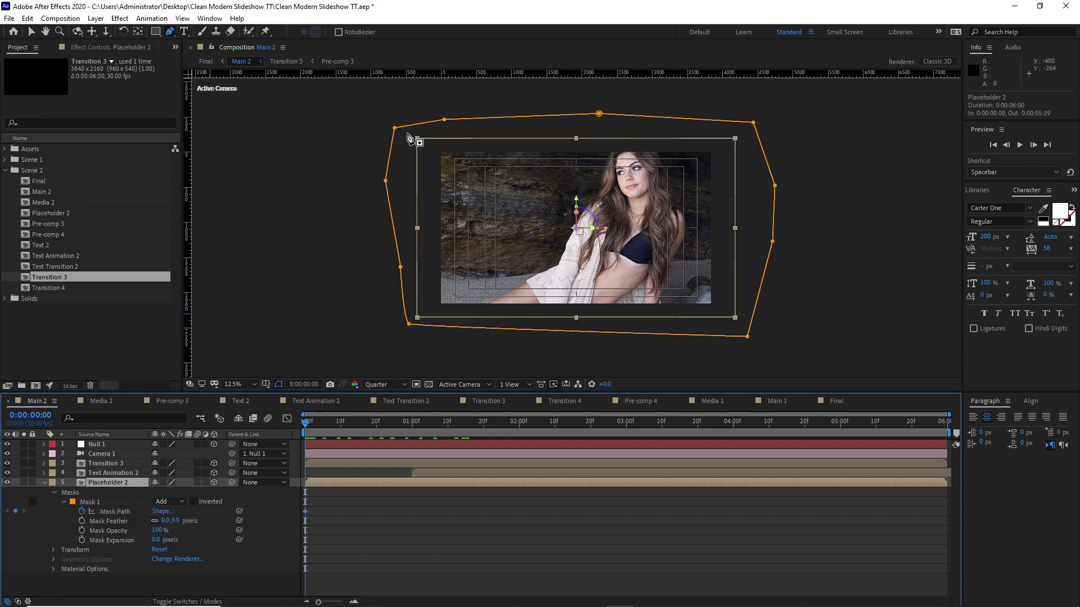
pyautogui.moveTo(395, 127); pyautogui.dragTo(502, 161)
pyautogui.moveTo(444, 120); pyautogui.dragTo(707, 142)
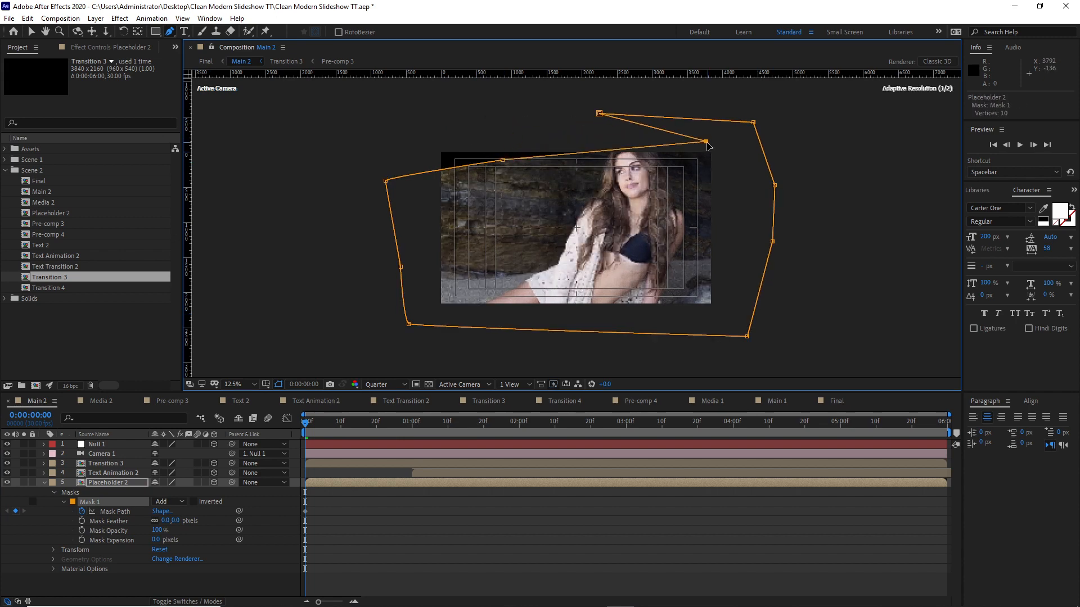
pyautogui.moveTo(600, 114); pyautogui.dragTo(737, 132)
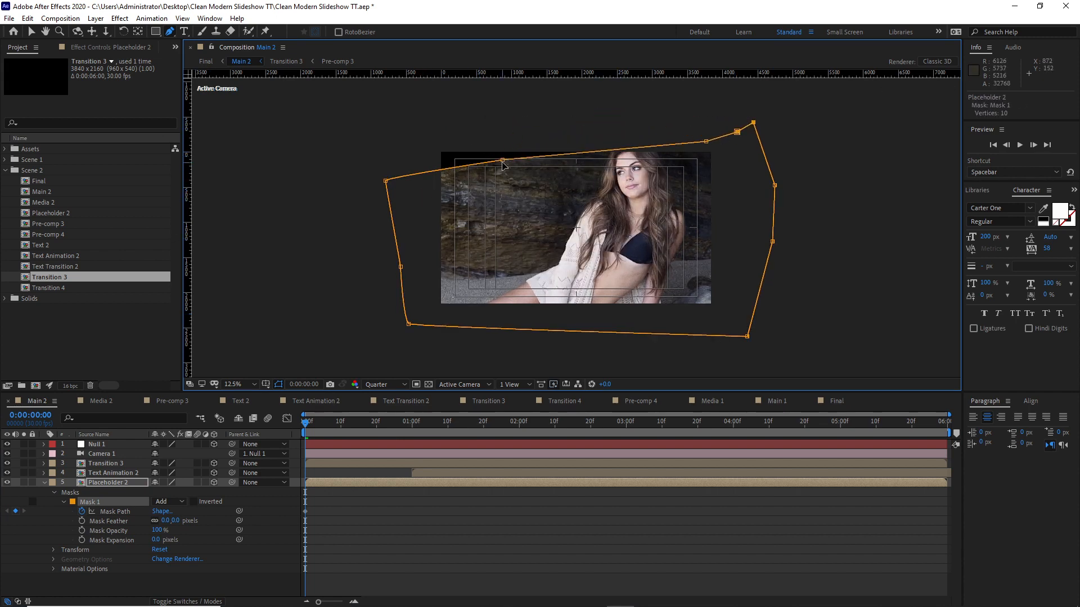
pyautogui.moveTo(502, 161); pyautogui.dragTo(736, 192)
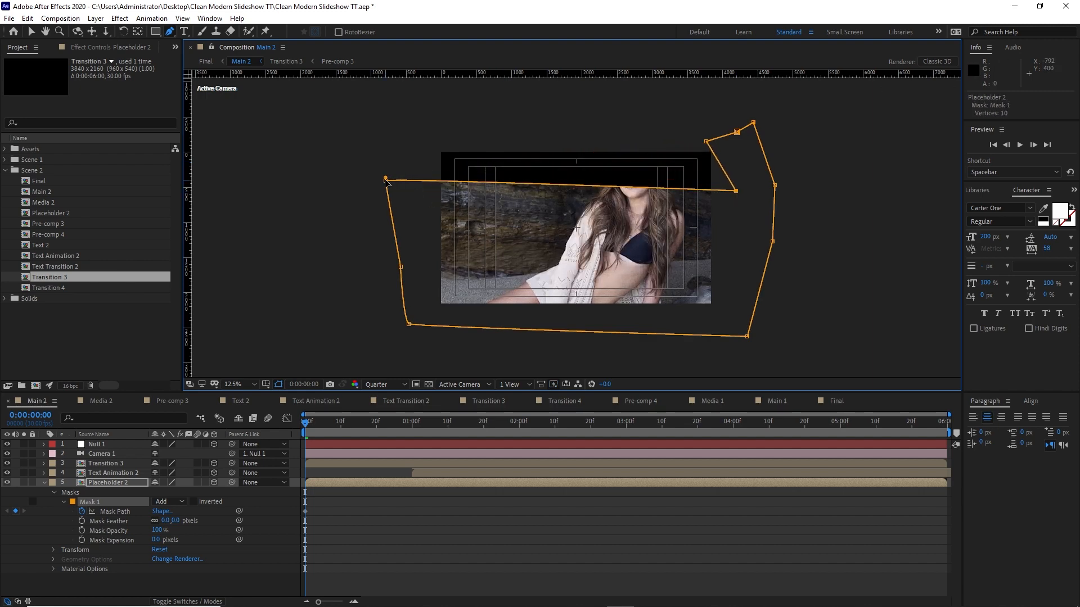
pyautogui.moveTo(385, 180); pyautogui.dragTo(729, 321)
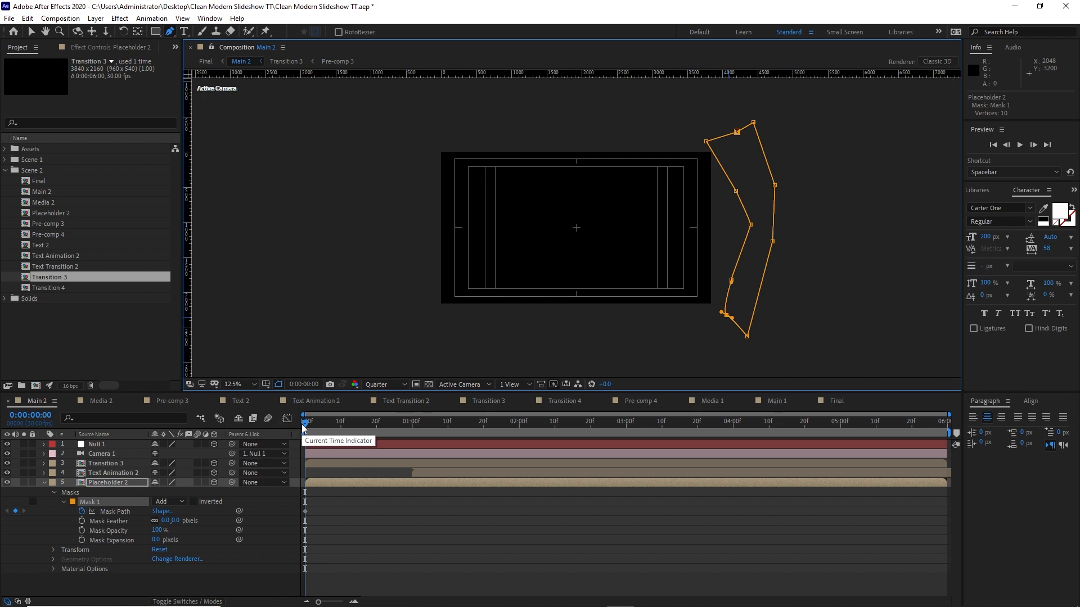
# At 0:00:00:15, pull the mask's lower left-side and bottom points into the white transition strips to keyframe a slanted edge.
pyautogui.moveTo(307, 427); pyautogui.dragTo(359, 431)
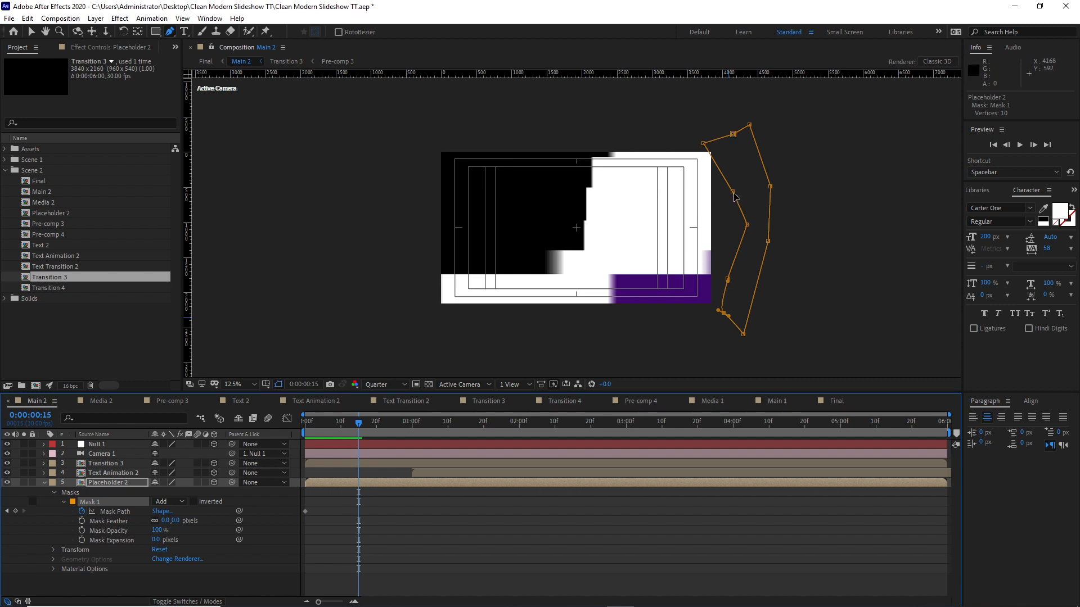
pyautogui.moveTo(734, 195); pyautogui.dragTo(619, 199)
pyautogui.moveTo(748, 225); pyautogui.dragTo(615, 251)
pyautogui.moveTo(728, 281); pyautogui.dragTo(563, 301)
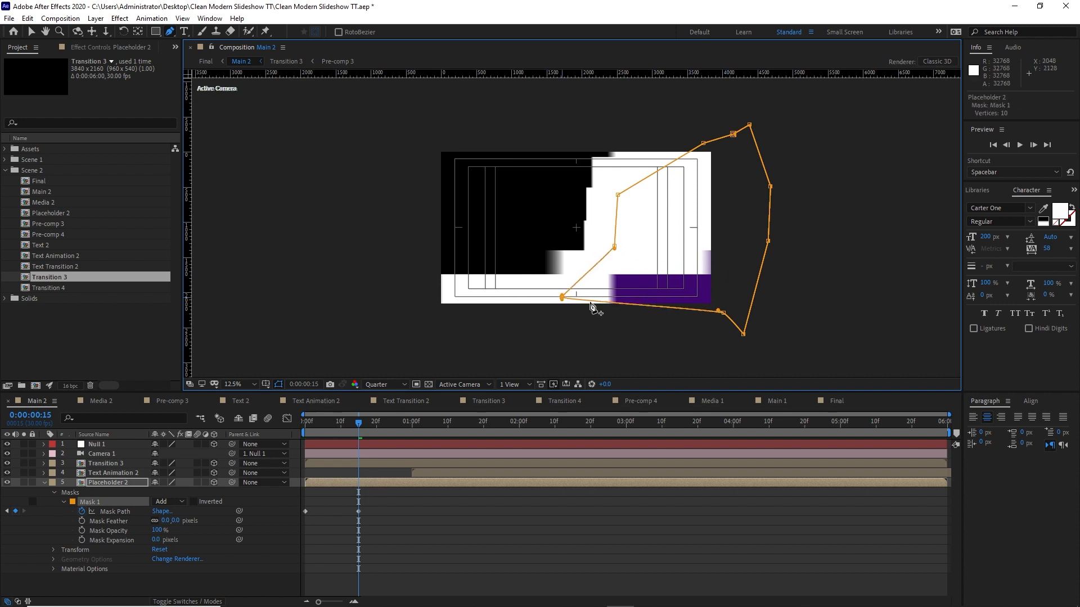
pyautogui.moveTo(724, 312); pyautogui.dragTo(510, 327)
pyautogui.moveTo(743, 334); pyautogui.dragTo(690, 340)
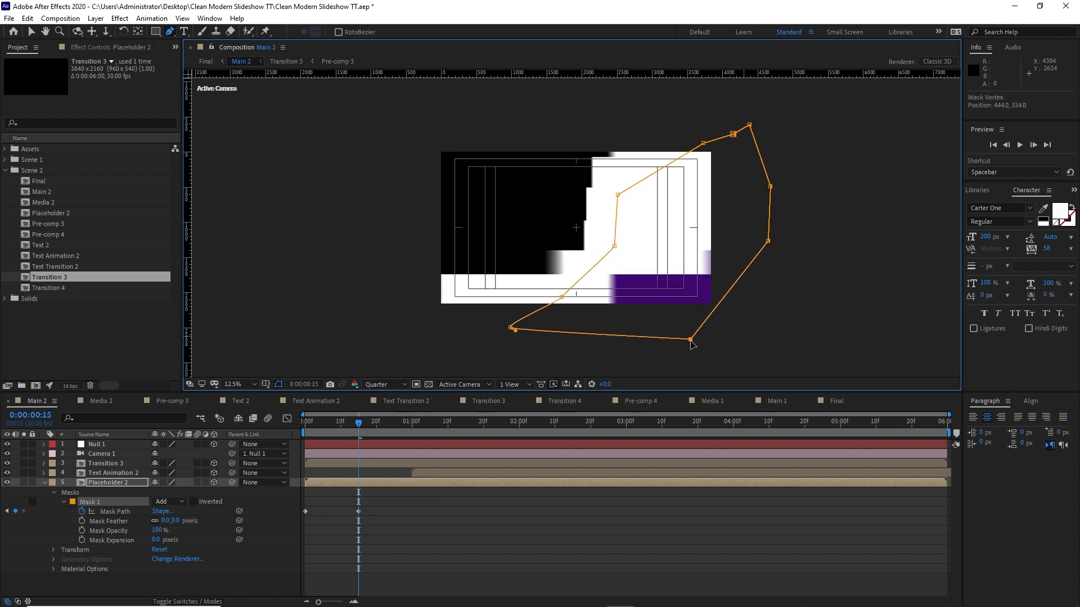
# At 0:00:00:19, move the mask's left-side and top points further left under the white strips to keyframe the path.
pyautogui.moveTo(360, 422); pyautogui.dragTo(375, 426)
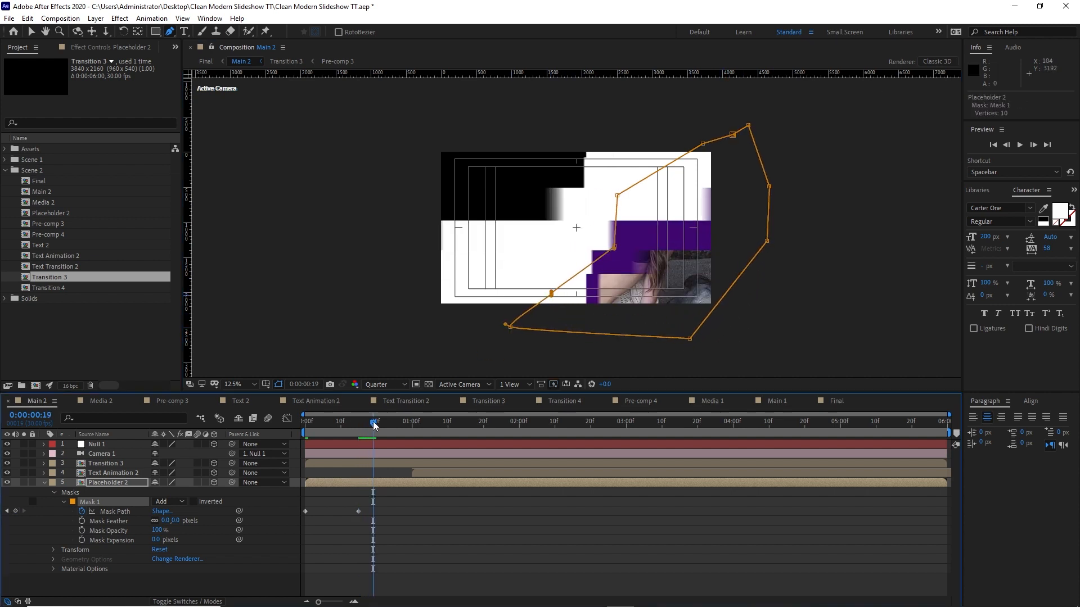
pyautogui.moveTo(615, 247); pyautogui.dragTo(513, 233)
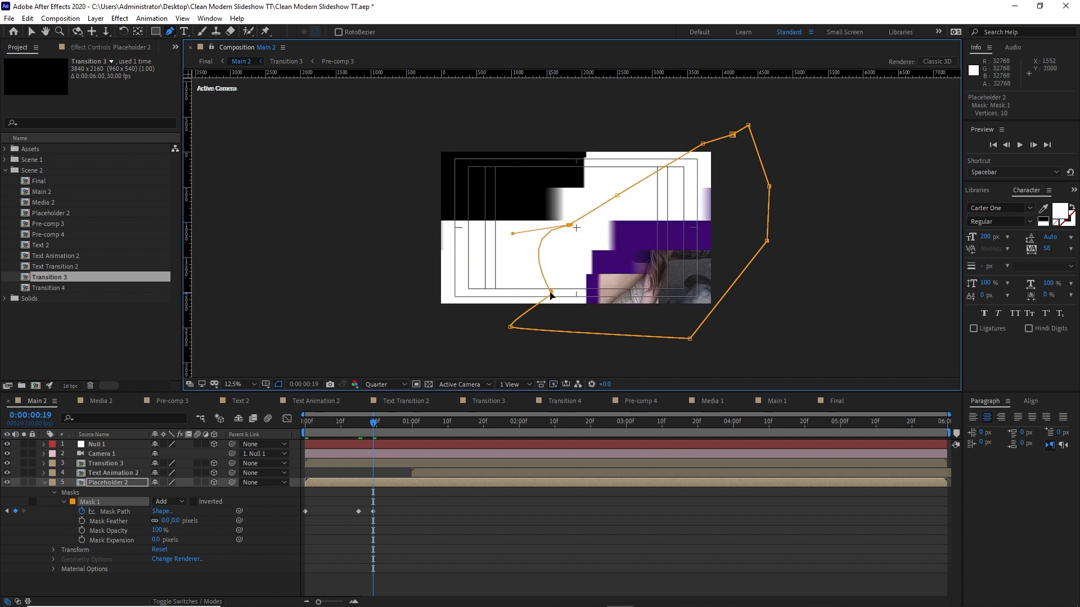
pyautogui.moveTo(551, 293); pyautogui.dragTo(484, 283)
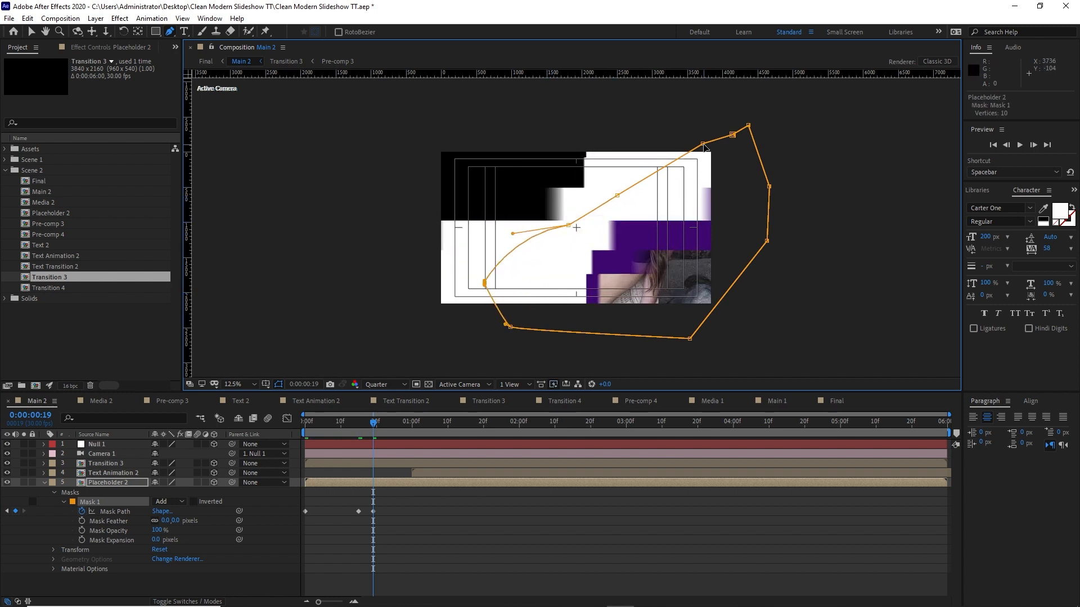
pyautogui.moveTo(703, 144); pyautogui.dragTo(609, 153)
pyautogui.moveTo(617, 195); pyautogui.dragTo(594, 193)
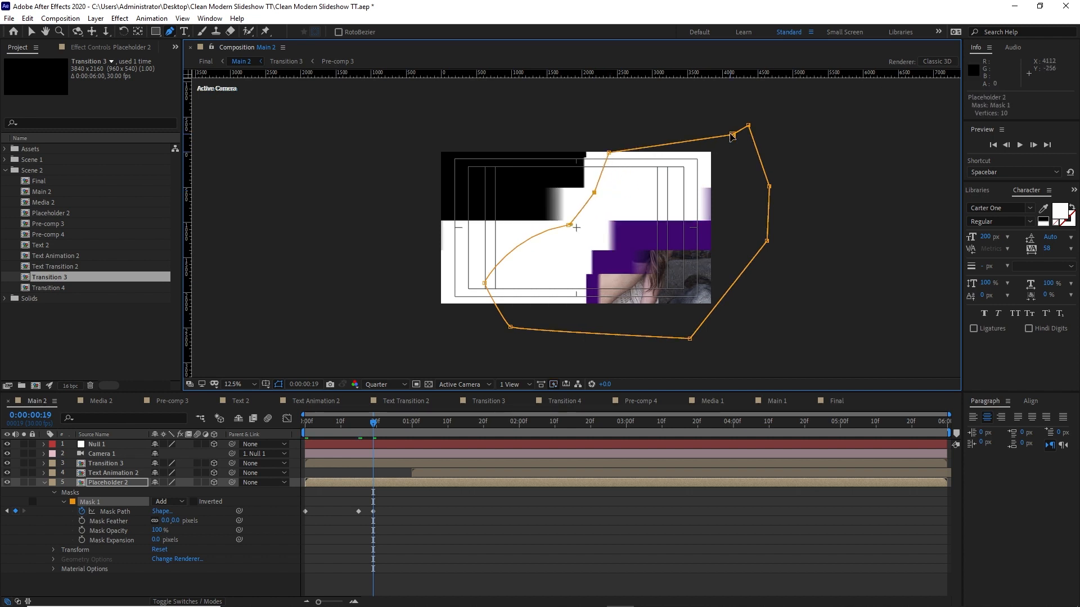
pyautogui.moveTo(732, 135); pyautogui.dragTo(639, 132)
# At 0:00:00:22, extend the mask's middle and lower-left points leftward so its lower corner reaches the frame's left edge.
pyautogui.press('pagedown')
pyautogui.press('pagedown')
pyautogui.press('pagedown')
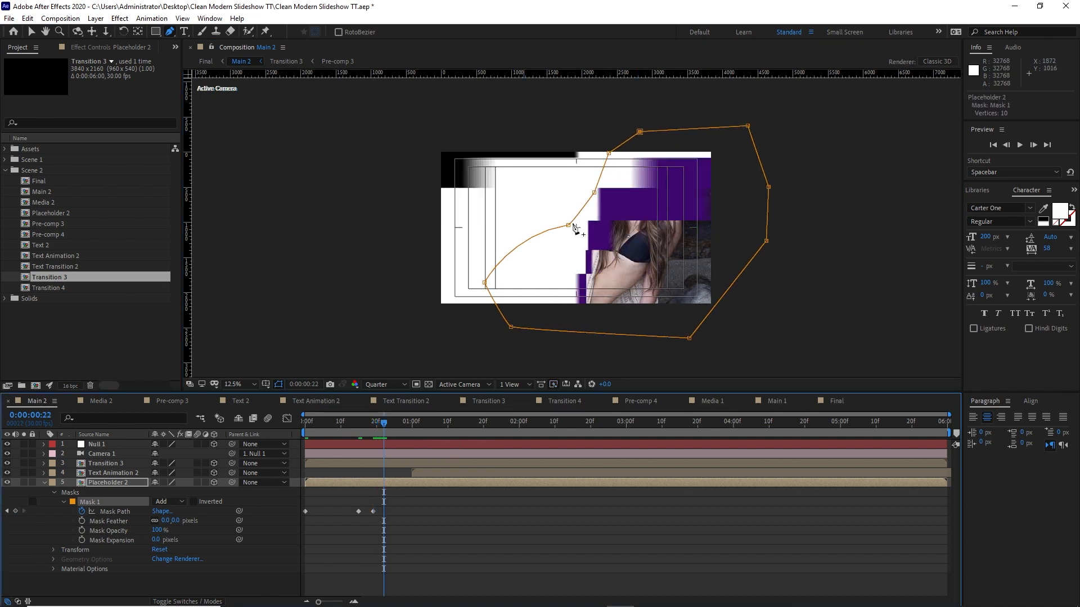
pyautogui.moveTo(568, 225); pyautogui.dragTo(522, 212)
pyautogui.moveTo(591, 193); pyautogui.dragTo(574, 185)
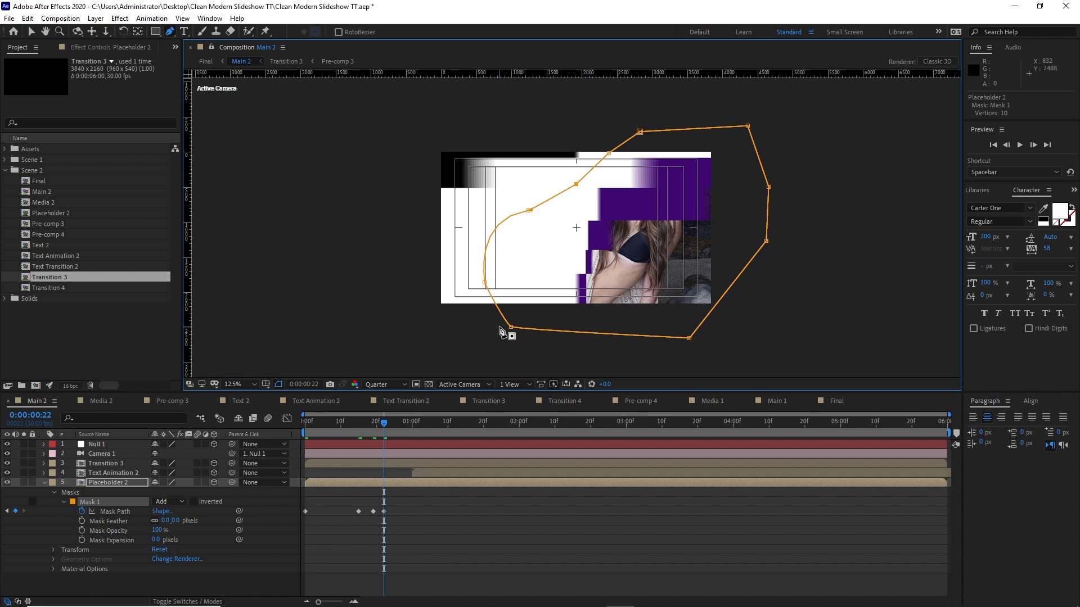
pyautogui.moveTo(512, 329); pyautogui.dragTo(442, 333)
pyautogui.moveTo(484, 282); pyautogui.dragTo(438, 265)
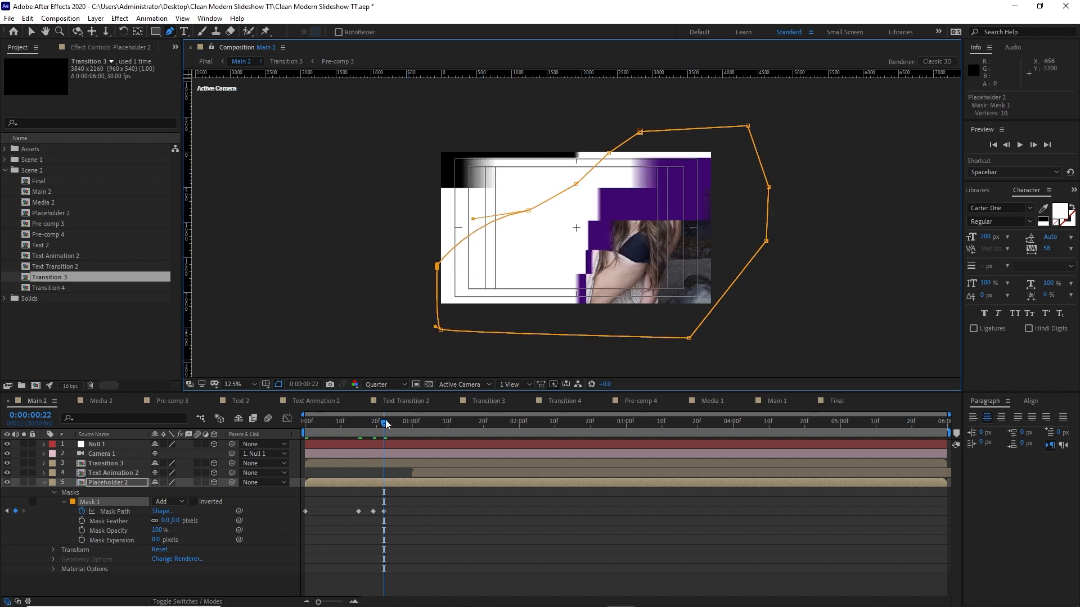
# At 0:00:00:26, move the mask's upper-left points toward the frame's left edge under the white strips, undoing the stray new path.
pyautogui.moveTo(384, 423); pyautogui.dragTo(399, 425)
pyautogui.moveTo(607, 153); pyautogui.dragTo(458, 186)
pyautogui.moveTo(439, 266); pyautogui.dragTo(420, 262)
pyautogui.moveTo(510, 174); pyautogui.dragTo(487, 172)
pyautogui.hotkey('ctrl', 'z')
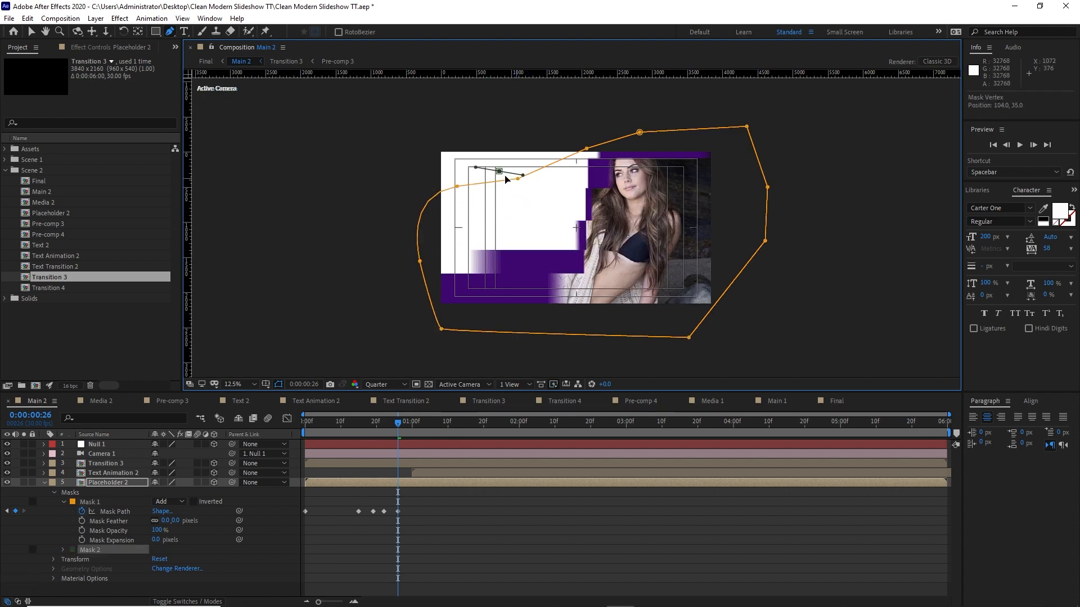
pyautogui.click(27, 18)
pyautogui.click(61, 31)
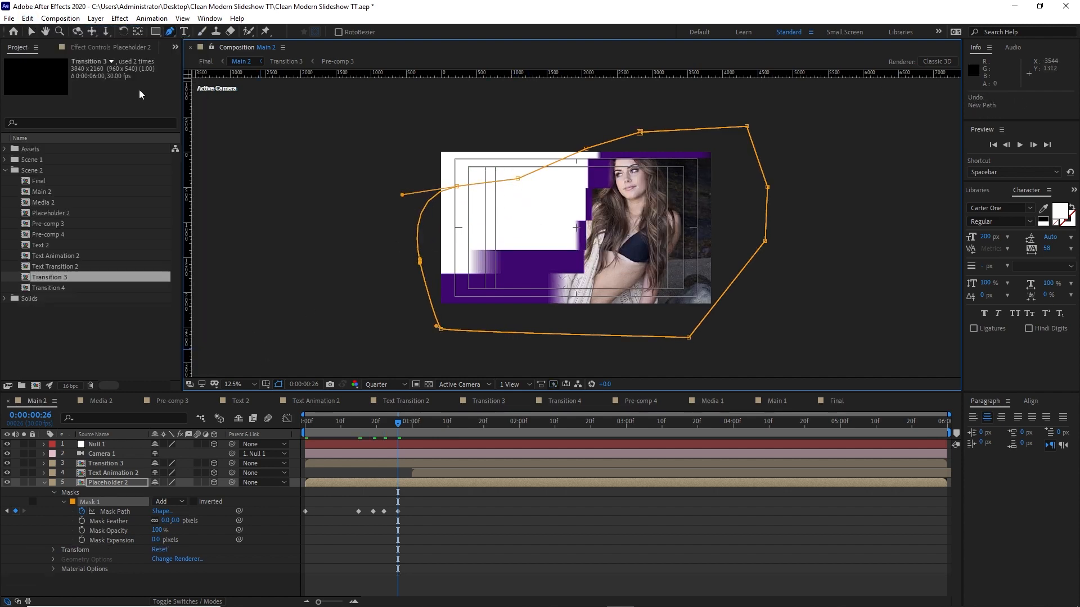
pyautogui.moveTo(518, 178); pyautogui.dragTo(387, 184)
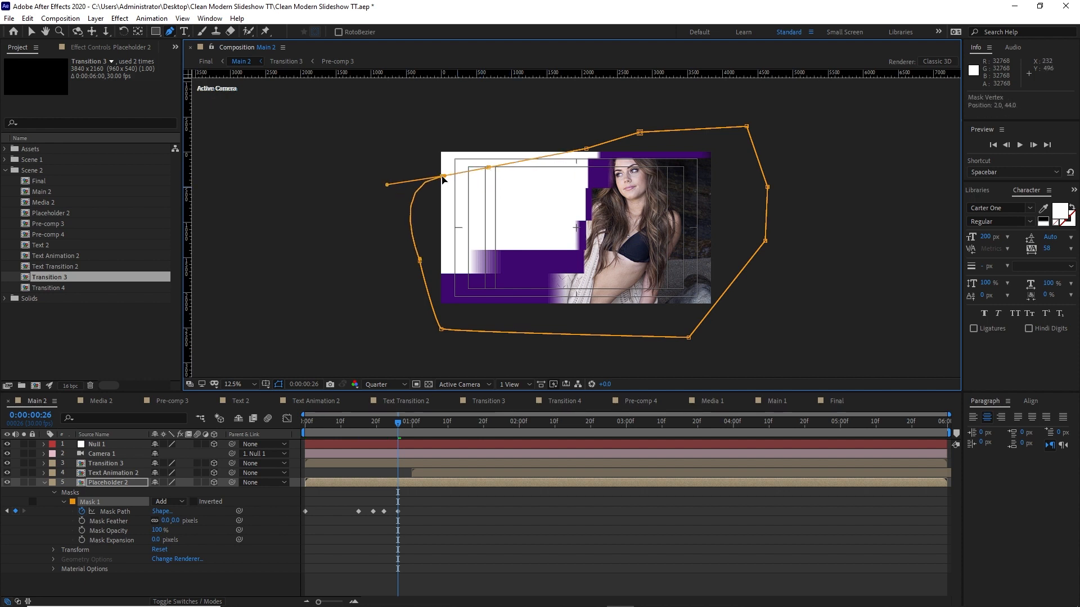
# At 0:00:00:29, move the mask's remaining upper-left points outside the frame so the mask encloses the whole picture.
pyautogui.click(400, 425)
pyautogui.moveTo(400, 426); pyautogui.dragTo(411, 426)
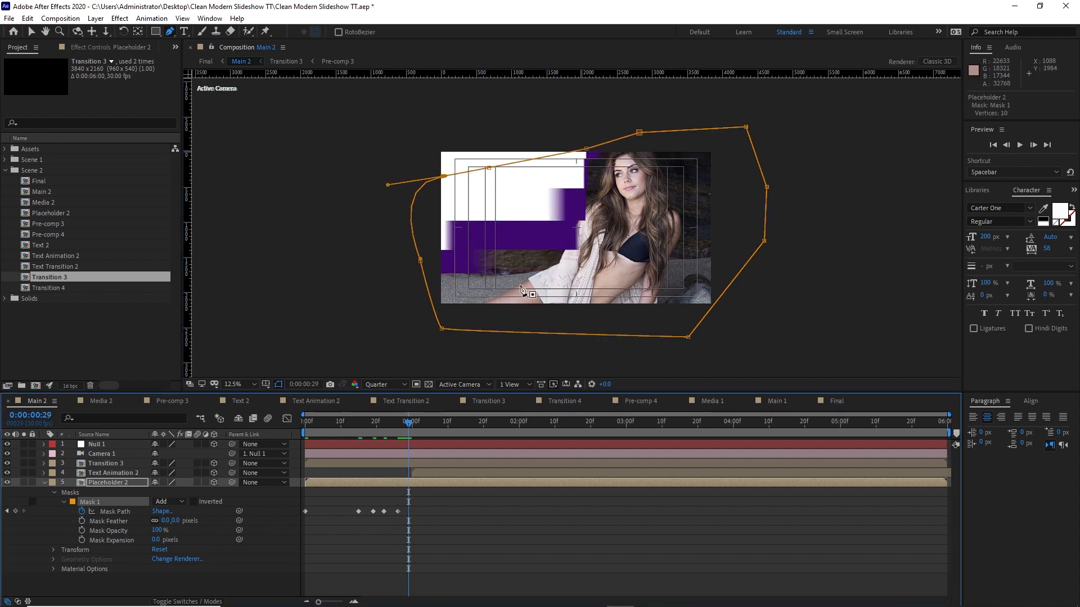
pyautogui.moveTo(585, 148); pyautogui.dragTo(421, 166)
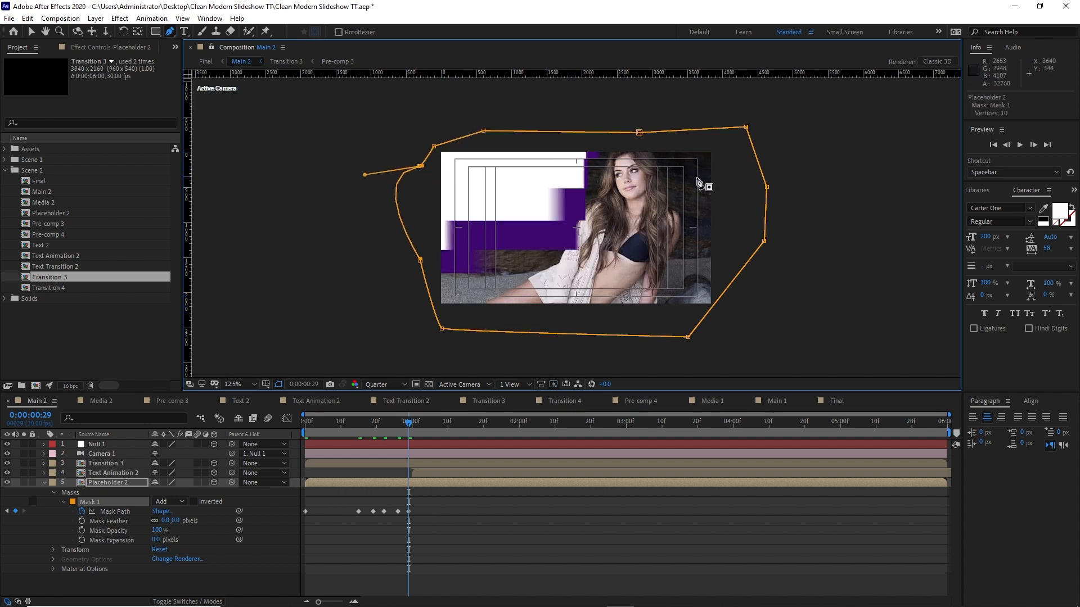
# At 0:00:00:06, move the Placeholder 2 mask's middle and upper left-side points beyond the frame's right edge.
pyautogui.moveTo(409, 424); pyautogui.dragTo(327, 402)
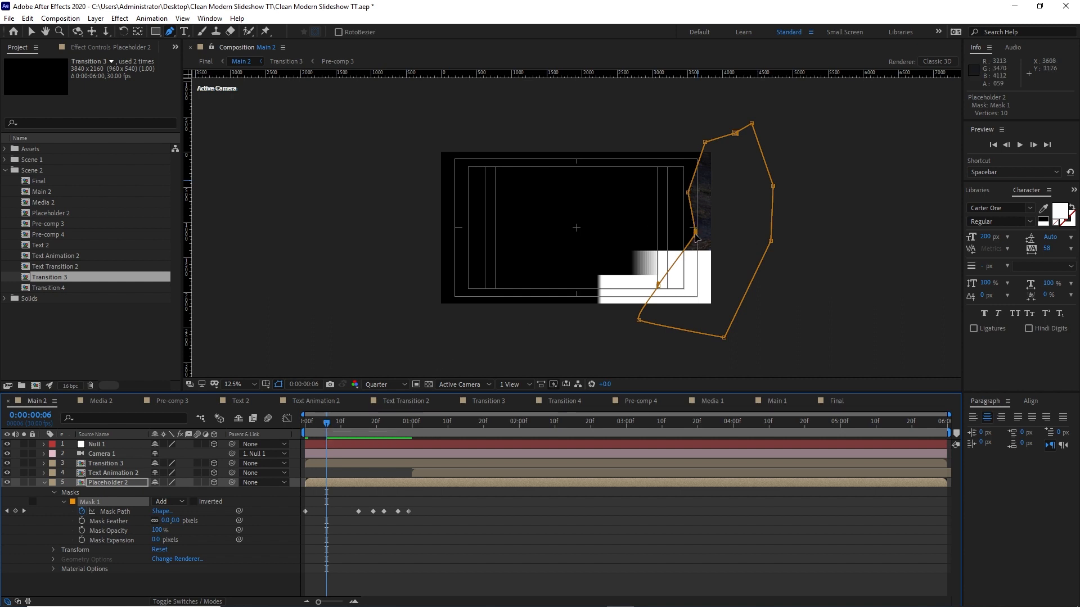
pyautogui.moveTo(696, 232); pyautogui.dragTo(756, 236)
pyautogui.moveTo(688, 192); pyautogui.dragTo(744, 177)
pyautogui.moveTo(705, 142); pyautogui.dragTo(742, 151)
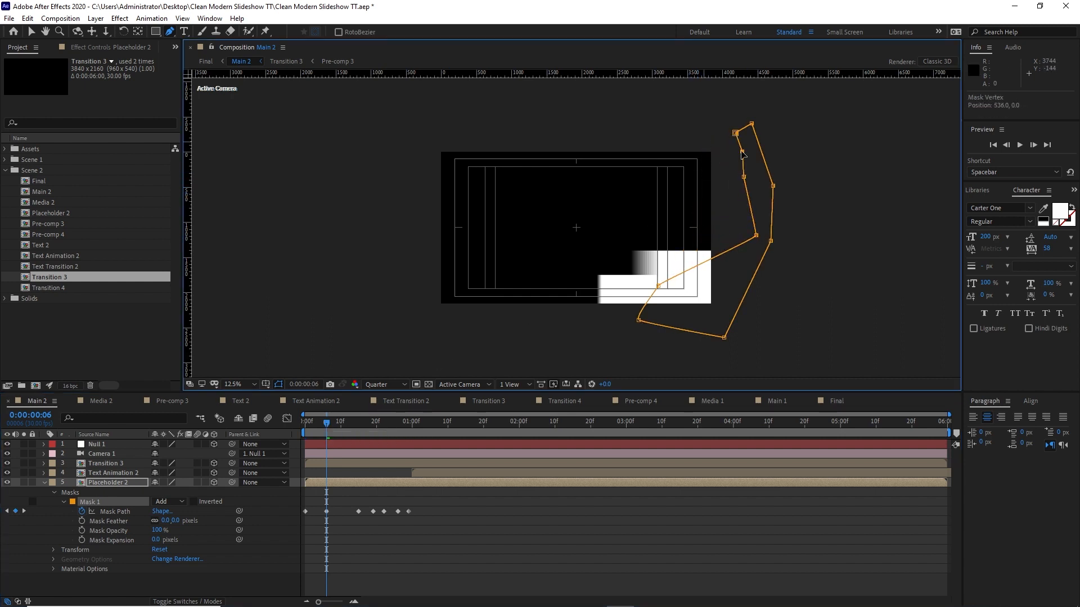
# At 0:00:00:05, move the mask's lower-left point down and right under the white strip, then check the animation and collapse the layer's properties.
pyautogui.press('pageup')
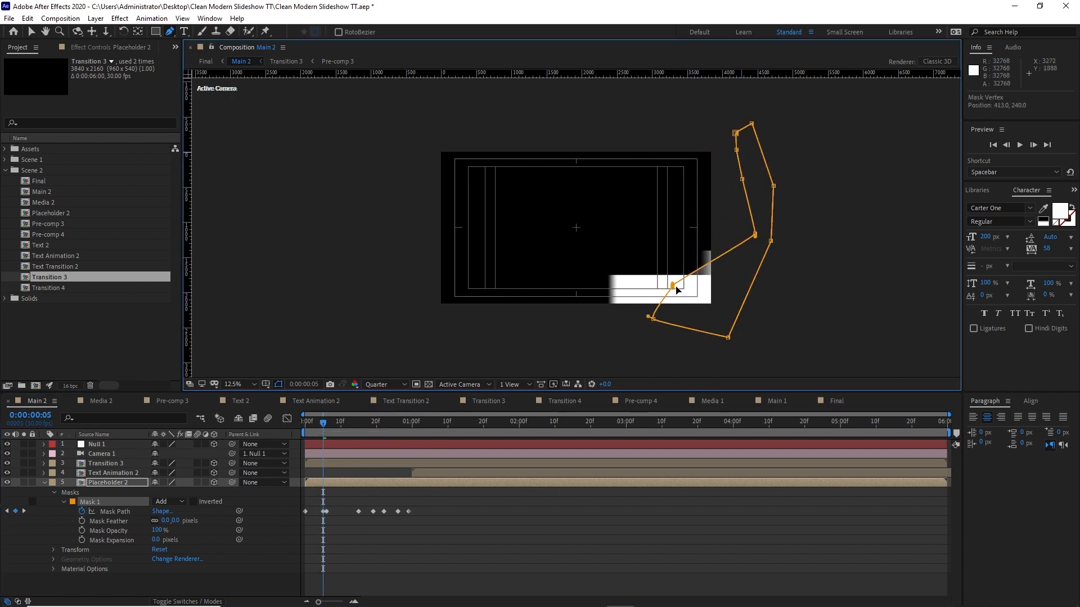
pyautogui.moveTo(678, 285); pyautogui.dragTo(696, 305)
pyautogui.moveTo(306, 419); pyautogui.dragTo(453, 390)
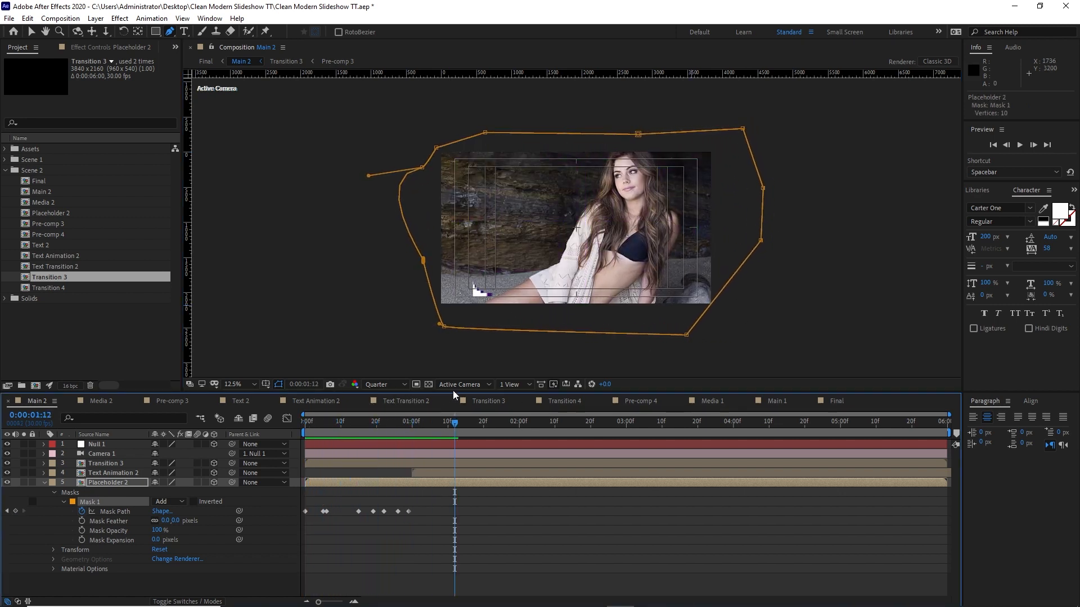
pyautogui.click(55, 492)
pyautogui.click(44, 483)
pyautogui.click(427, 560)
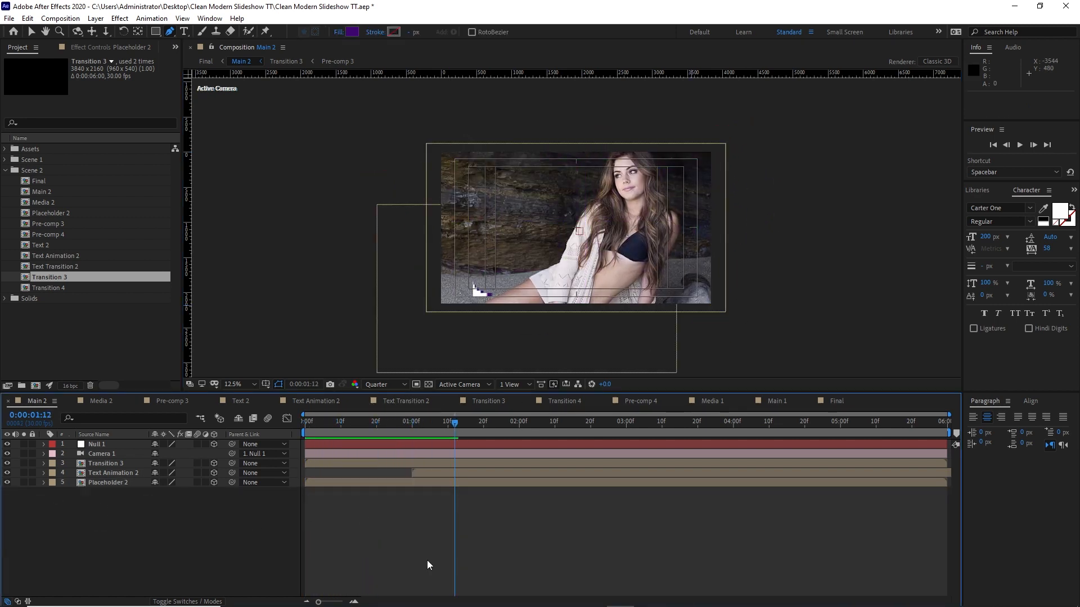
# Create a new 10-second composition named Final.
pyautogui.click(60, 19)
pyautogui.click(85, 32)
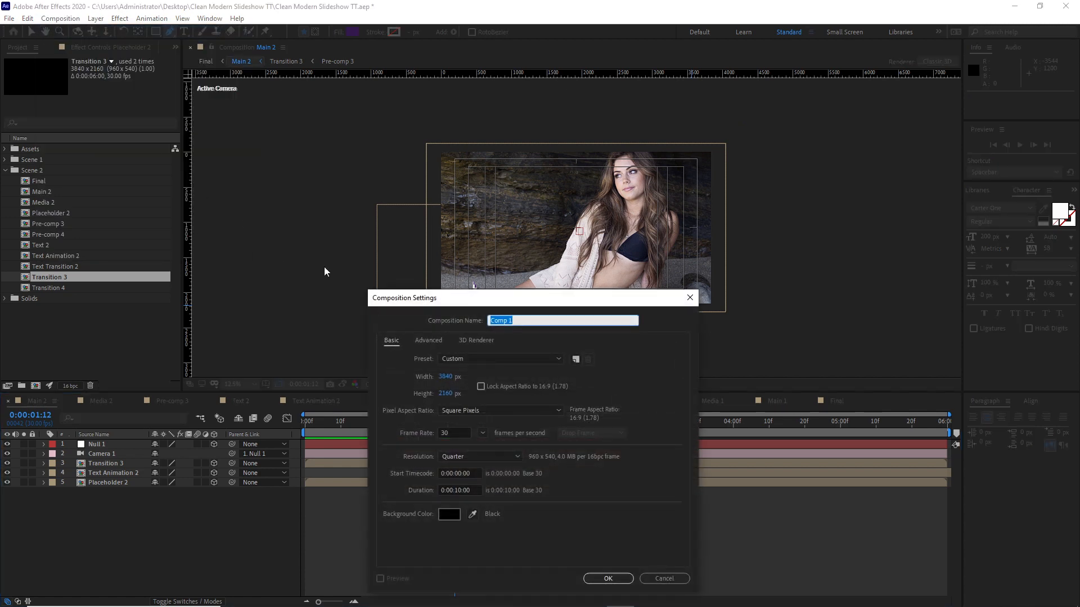
pyautogui.write('Final')
pyautogui.click(591, 582)
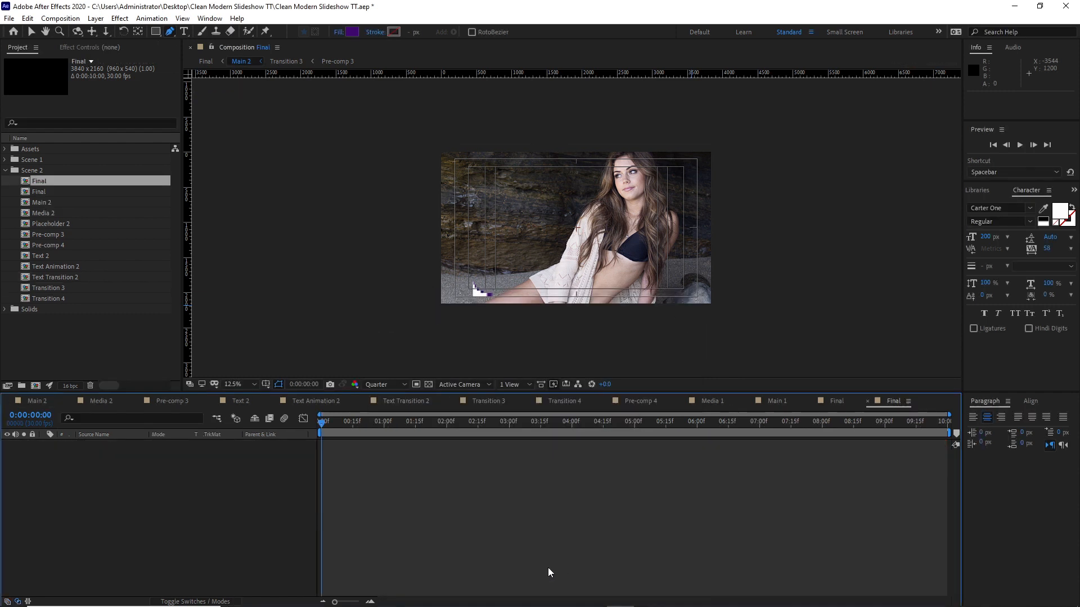
# Add Main 1 and Main 2 to the Final composition, with Main 2 on top and starting at 0:00:04:00.
pyautogui.click(5, 160)
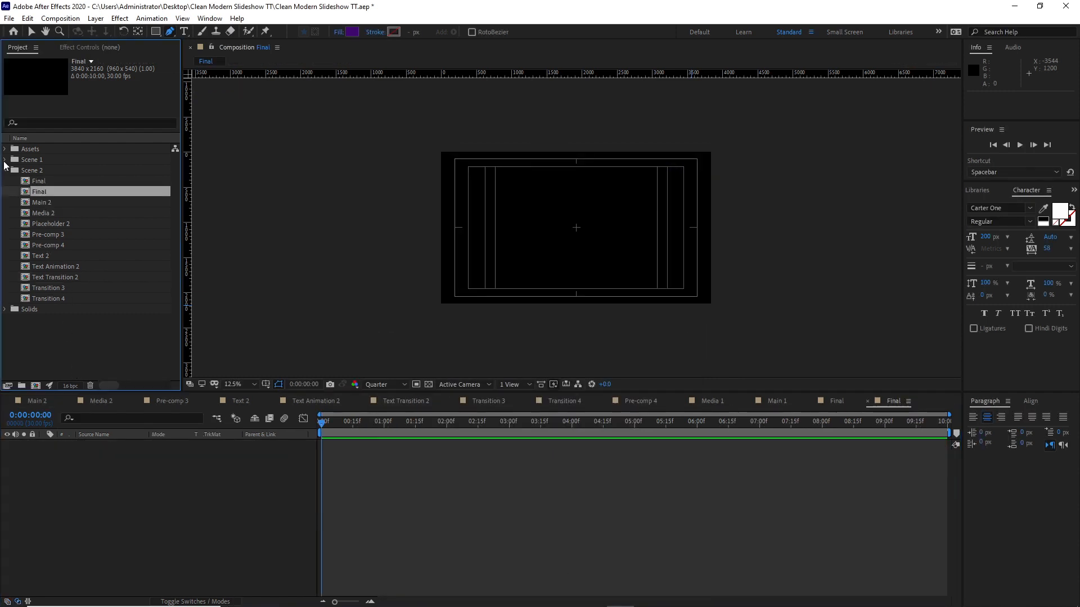
pyautogui.click(37, 173)
pyautogui.moveTo(38, 174); pyautogui.dragTo(59, 487)
pyautogui.moveTo(39, 312); pyautogui.dragTo(46, 443)
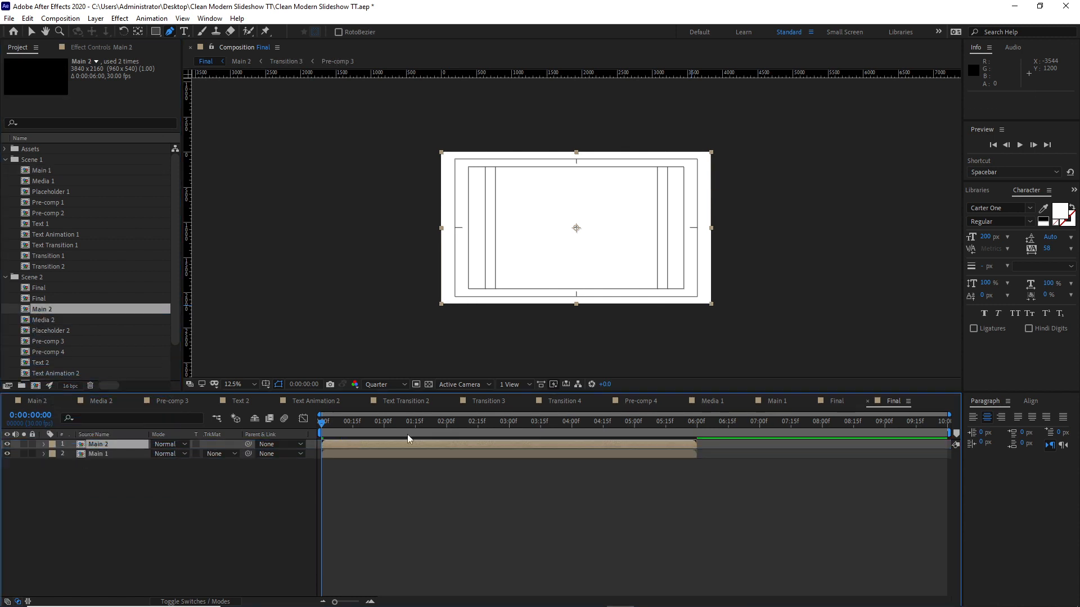
pyautogui.click(571, 424)
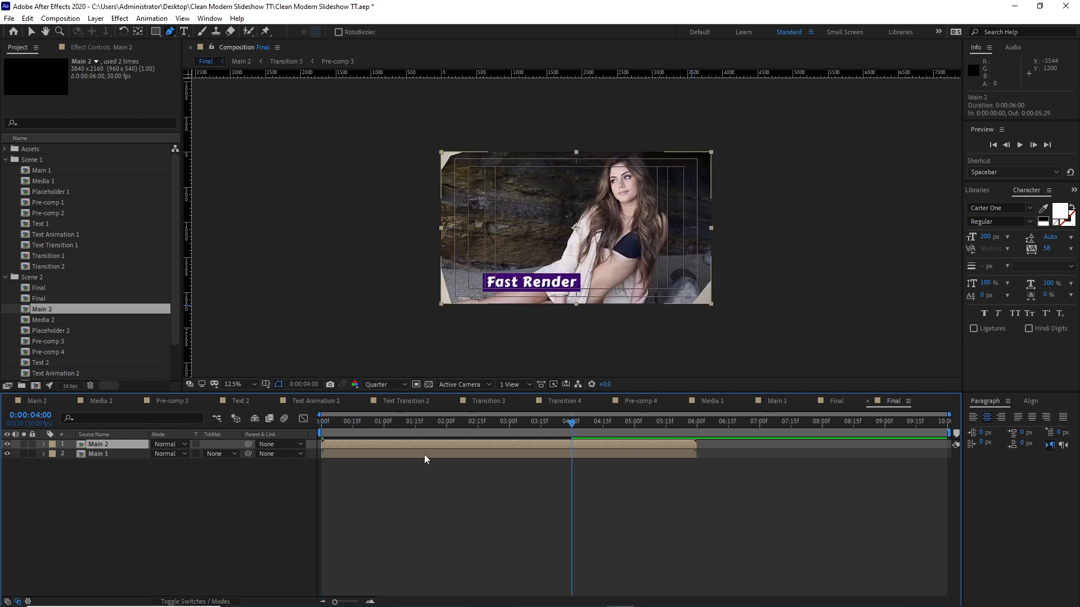
pyautogui.press('[')
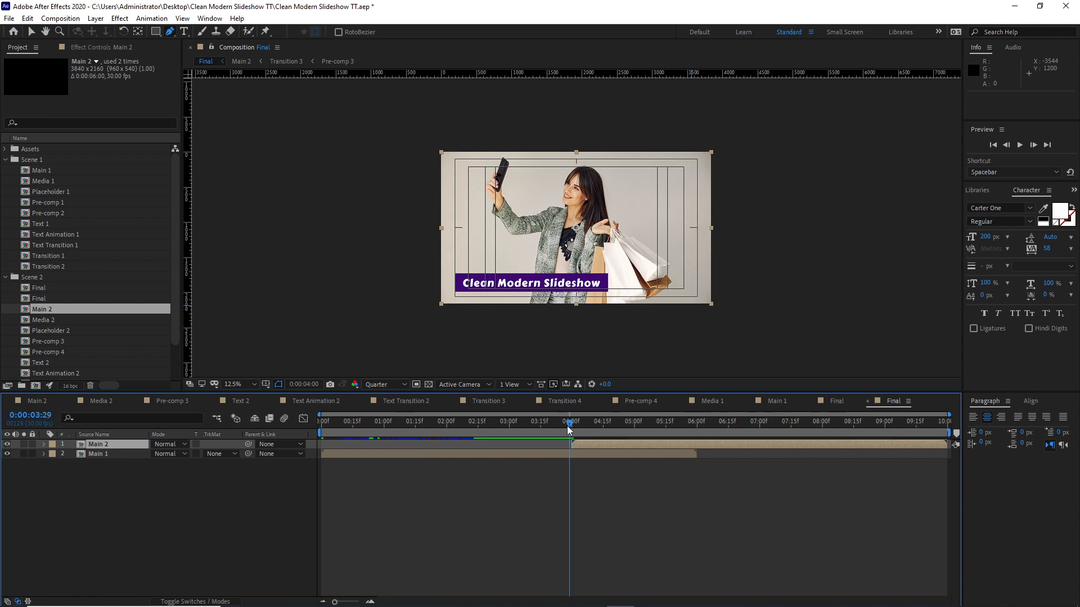
# Preview the Final composition from the start and inspect the Main 2 picture around 0:00:08:00.
pyautogui.moveTo(567, 427); pyautogui.dragTo(318, 403)
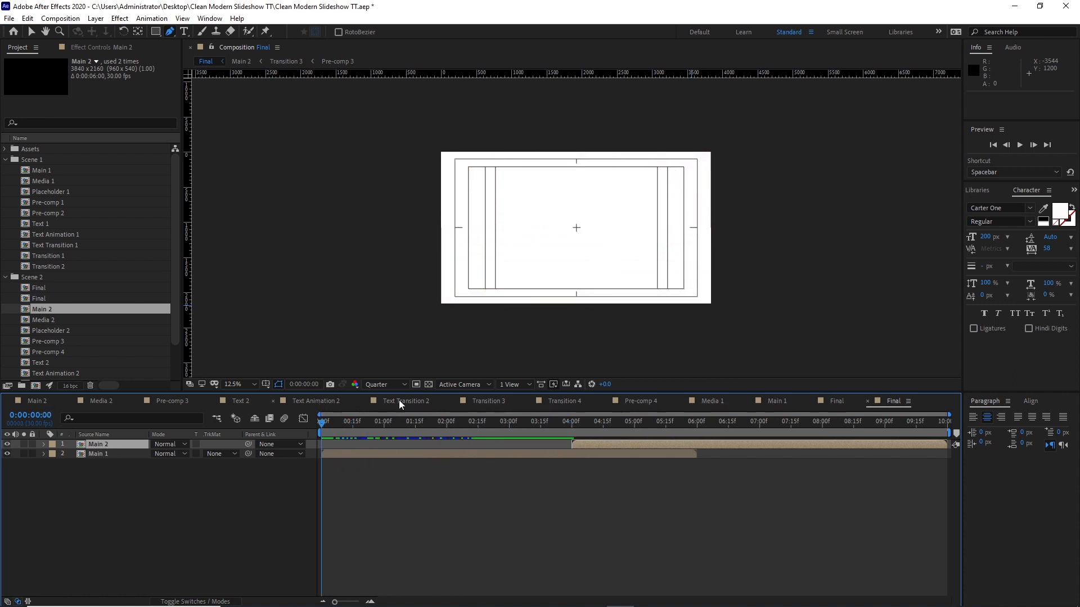
pyautogui.click(1020, 145)
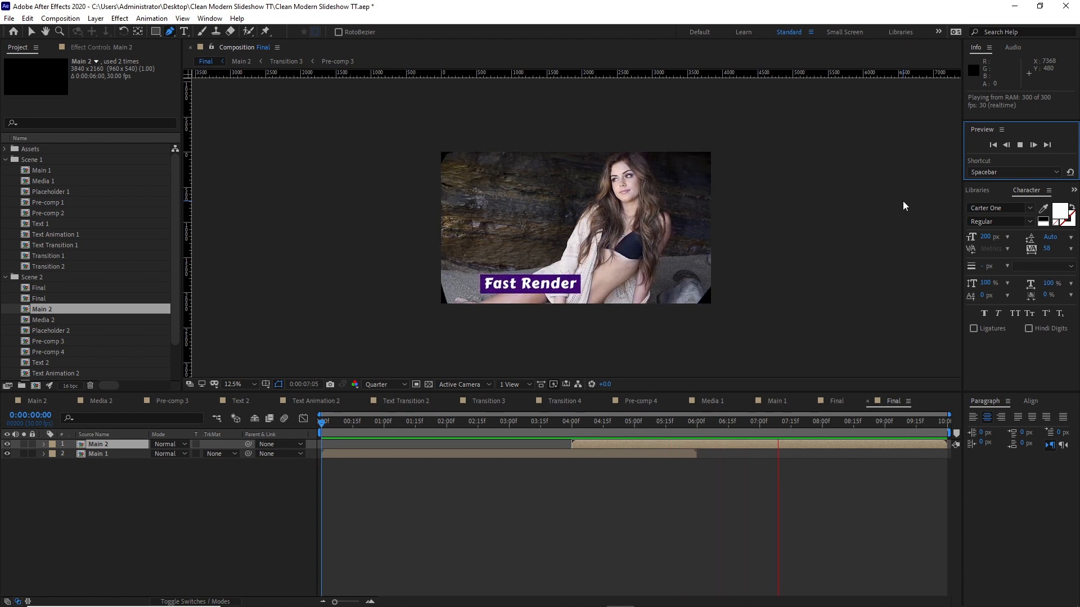
pyautogui.click(1019, 145)
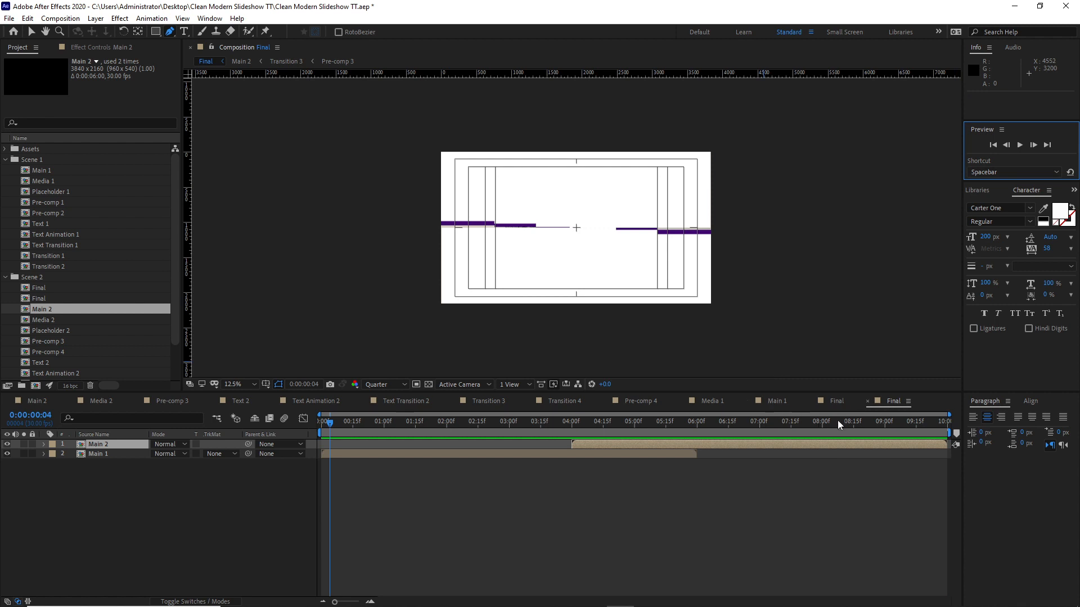
pyautogui.moveTo(838, 420); pyautogui.dragTo(824, 419)
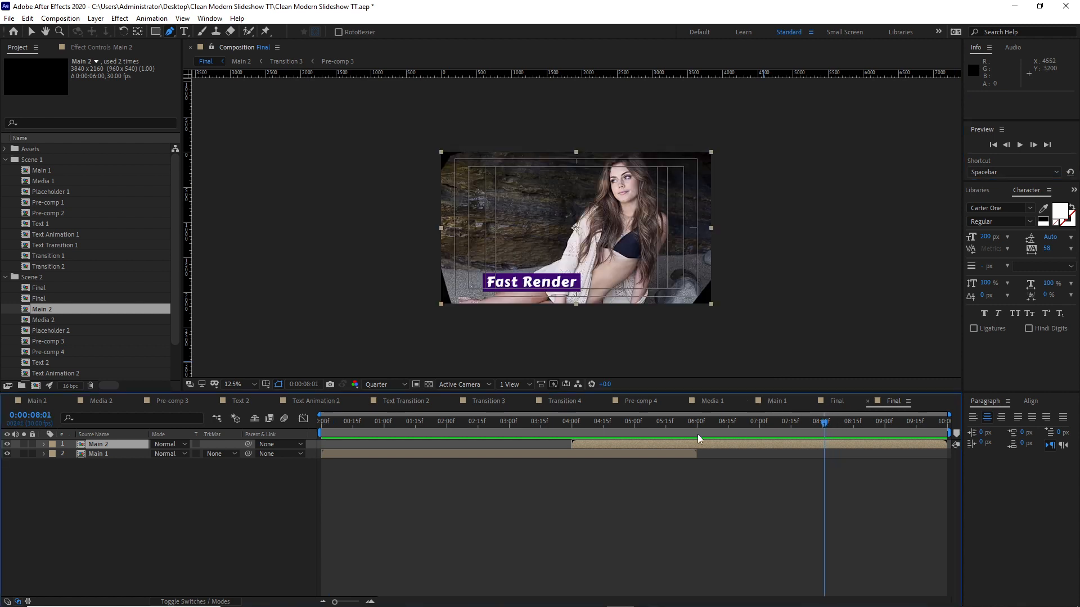
pyautogui.click(1018, 146)
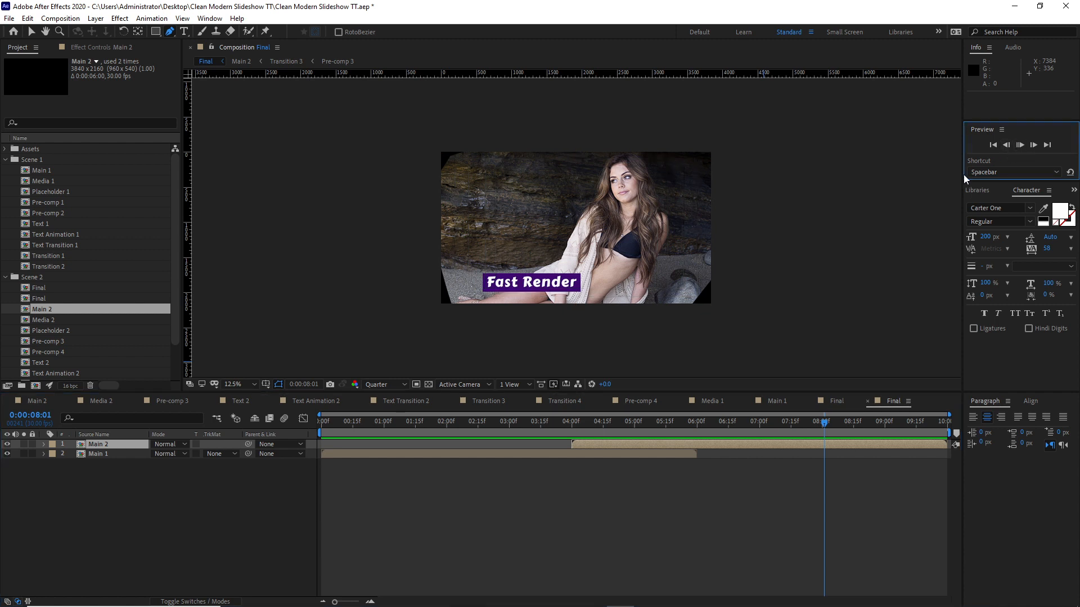
pyautogui.press('space')
pyautogui.press('v')
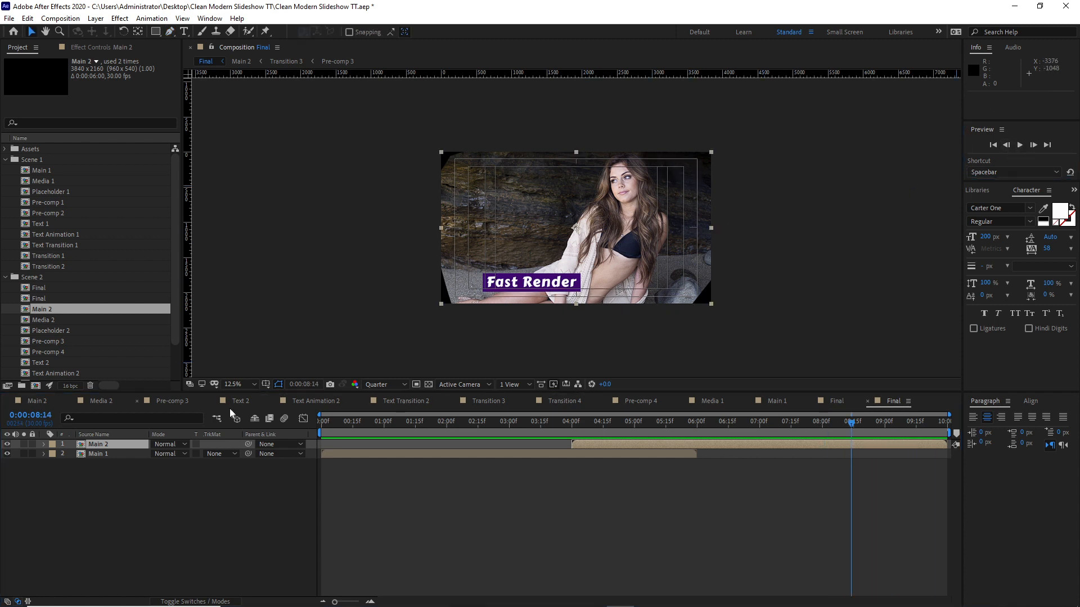
# In Main 2 at 0:00:04:14, move the Placeholder 2 mask's two left-side points further outside the frame to uncover the picture's left edge.
pyautogui.click(35, 401)
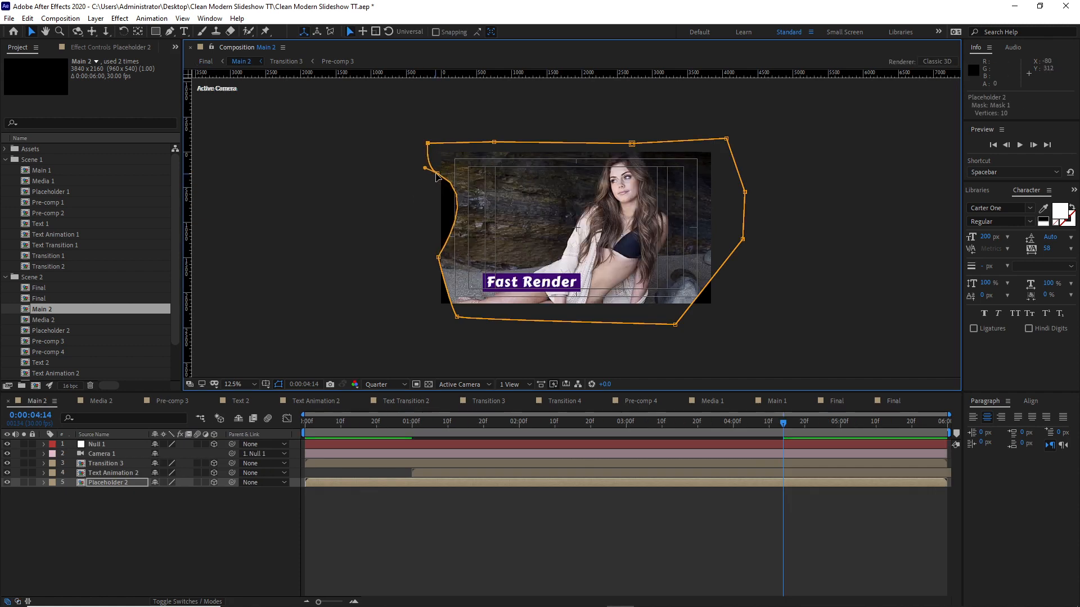
pyautogui.moveTo(437, 175); pyautogui.dragTo(390, 172)
pyautogui.moveTo(438, 257); pyautogui.dragTo(410, 269)
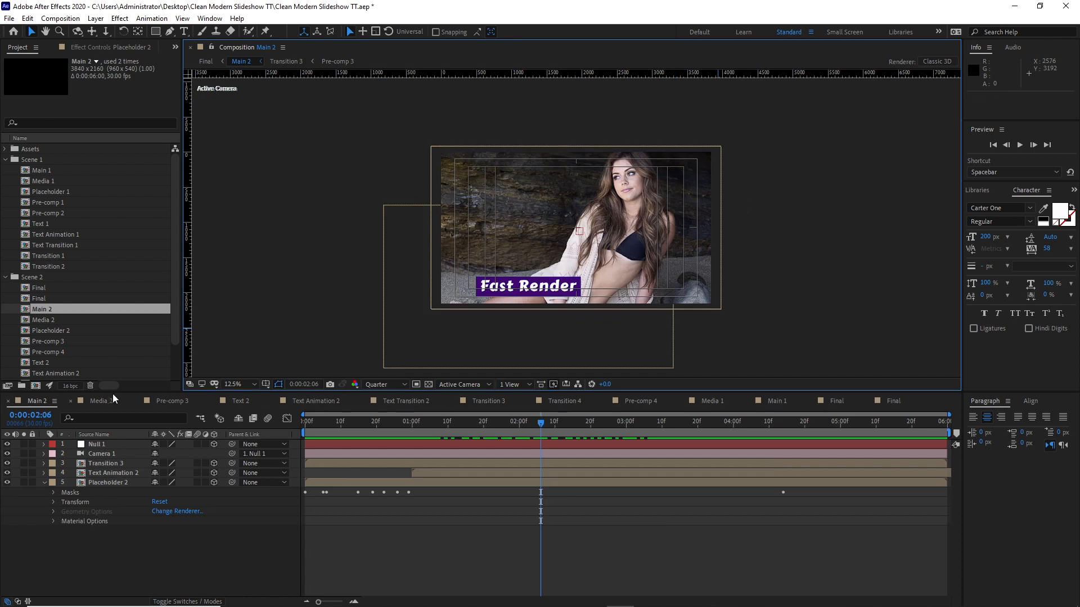
# Add RG Bokeh 4K.mp4 from the Footage folder as the top layer of the Final composition.
pyautogui.click(836, 405)
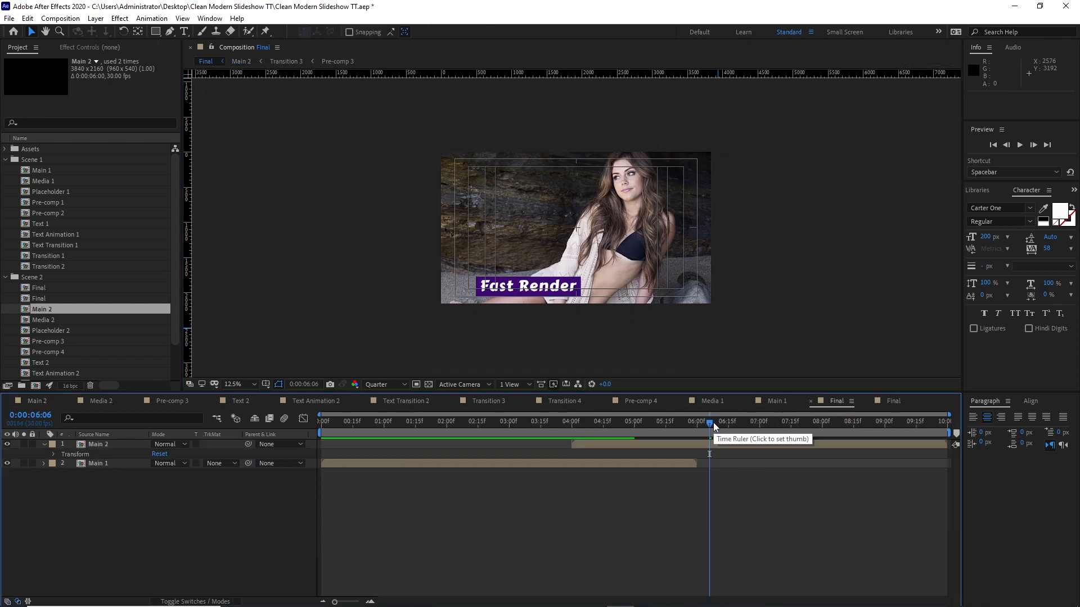
pyautogui.moveTo(713, 423); pyautogui.dragTo(322, 416)
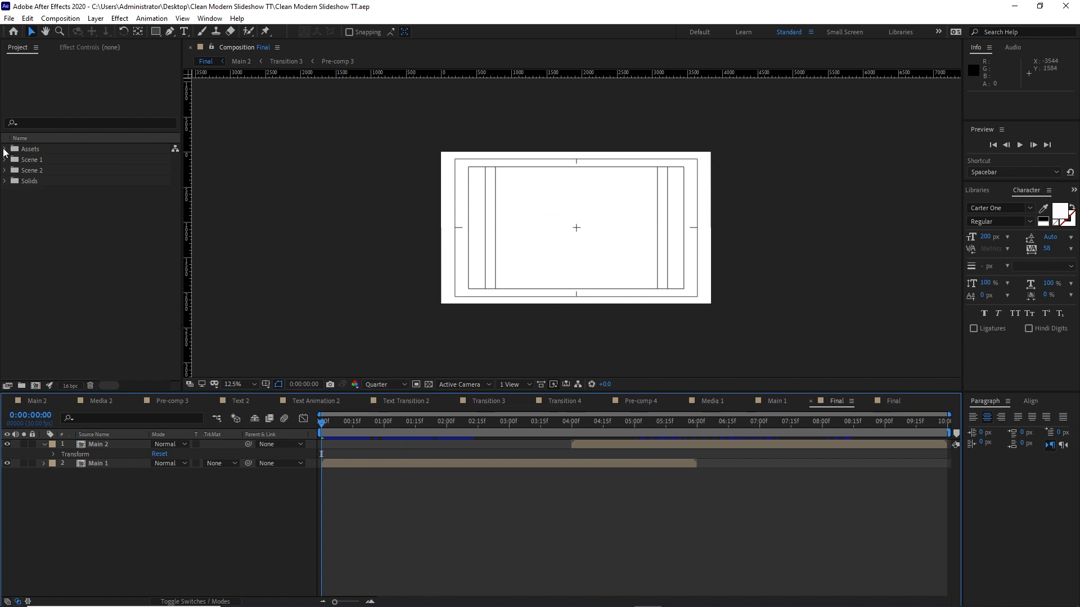
pyautogui.click(4, 152)
pyautogui.click(15, 160)
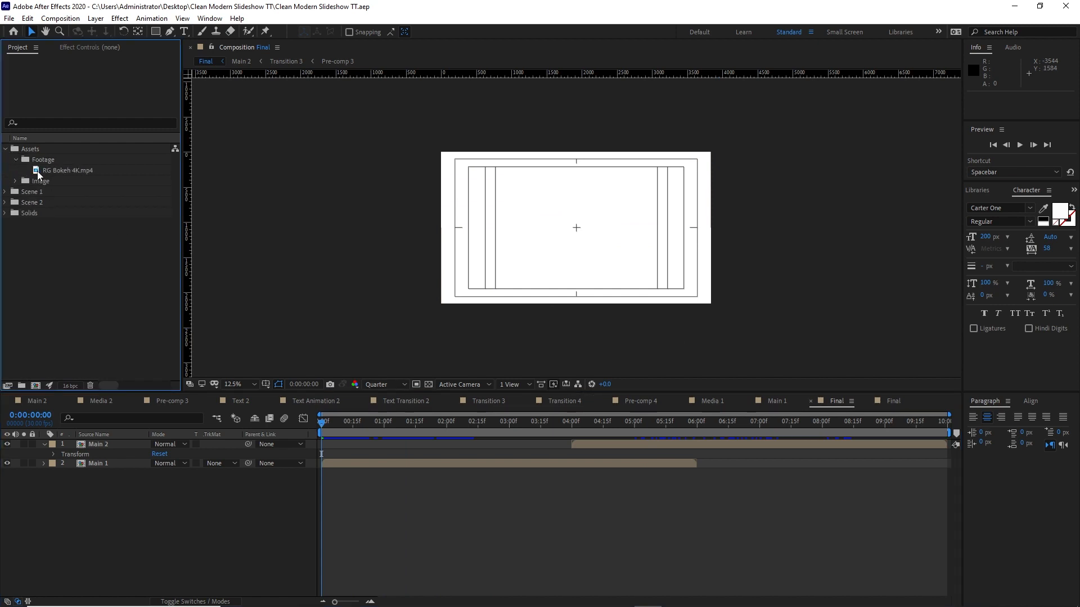
pyautogui.click(49, 171)
pyautogui.moveTo(62, 171); pyautogui.dragTo(100, 445)
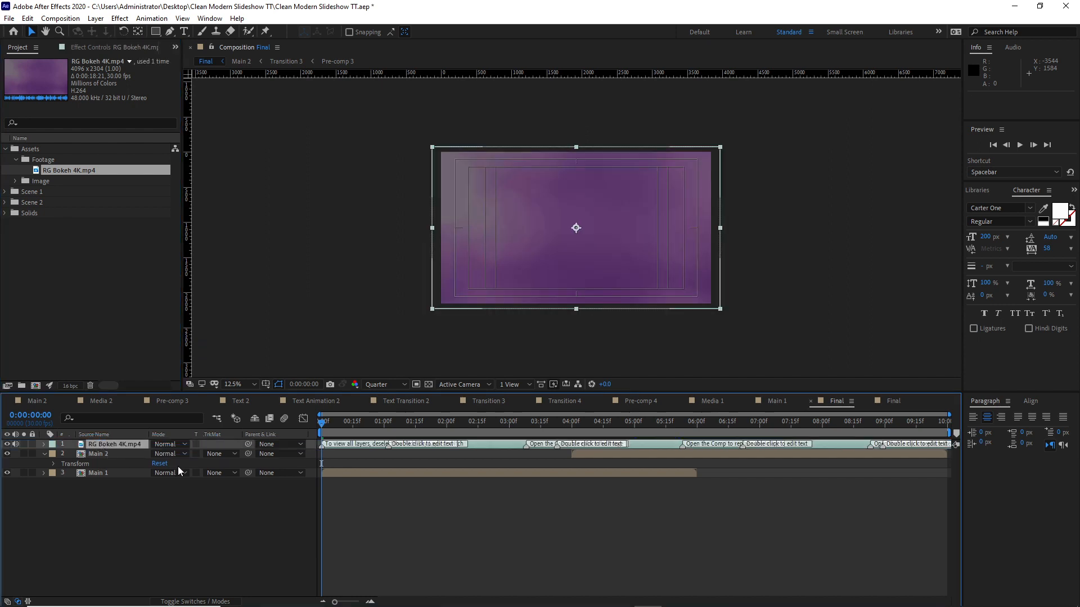
# Set the RG Bokeh 4K.mp4 layer's opacity to 50% and its blending mode to Add.
pyautogui.write('t')
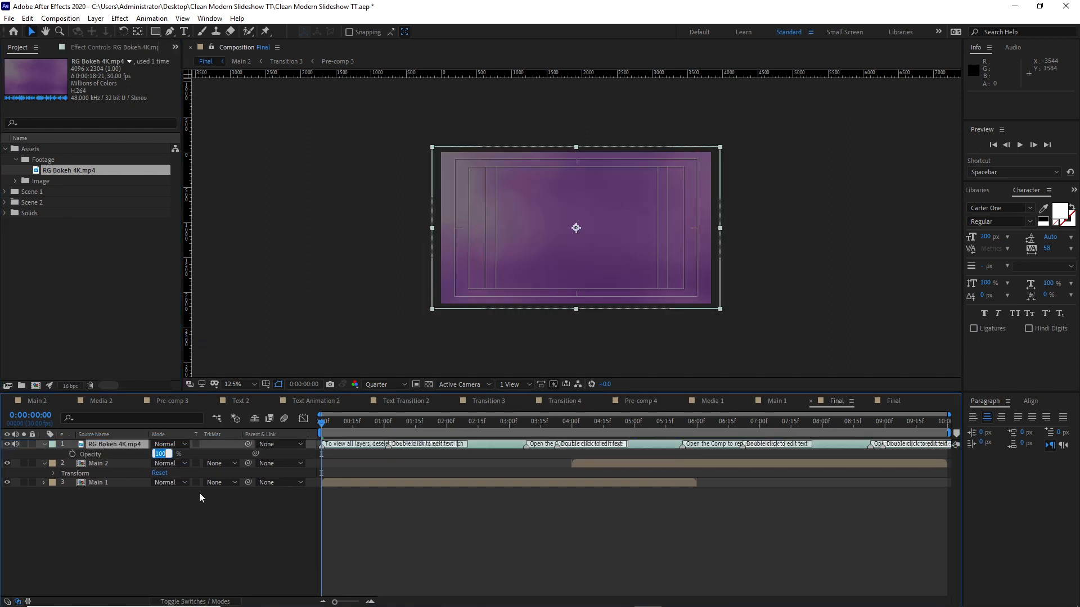
pyautogui.write('50')
pyautogui.click(180, 444)
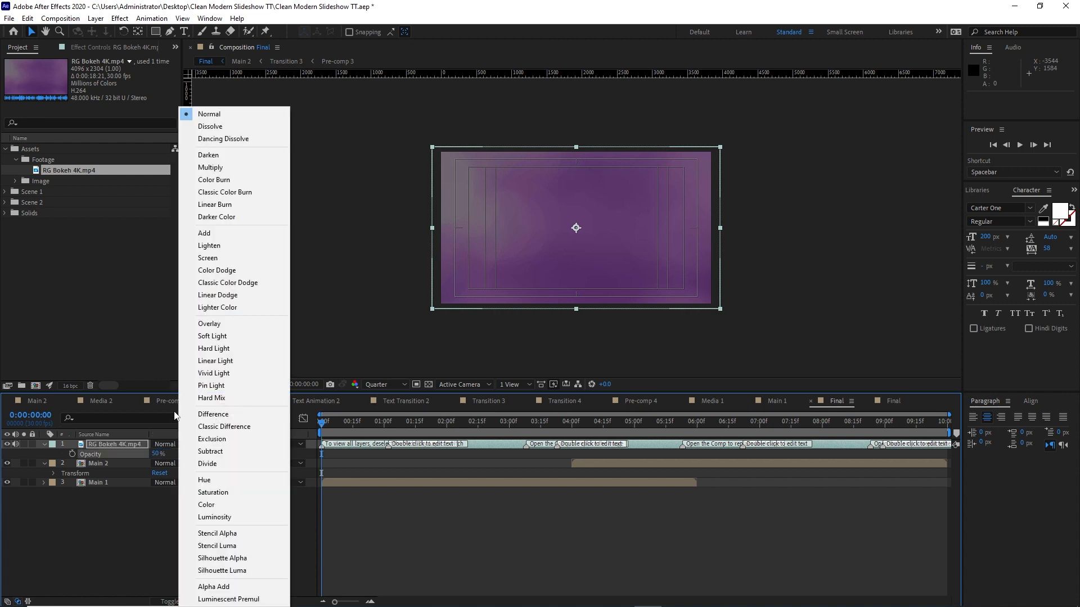
pyautogui.click(204, 234)
# Scrub through the Final composition and play a preview of the slideshow with the bokeh overlay.
pyautogui.moveTo(323, 420); pyautogui.dragTo(616, 401)
pyautogui.click(1019, 145)
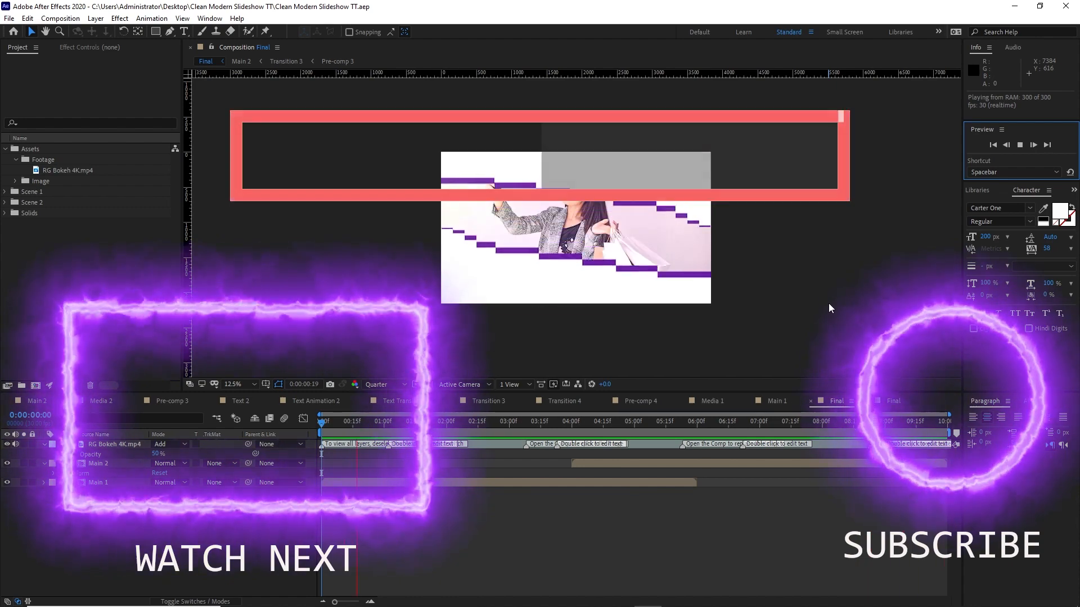
pyautogui.press('space')
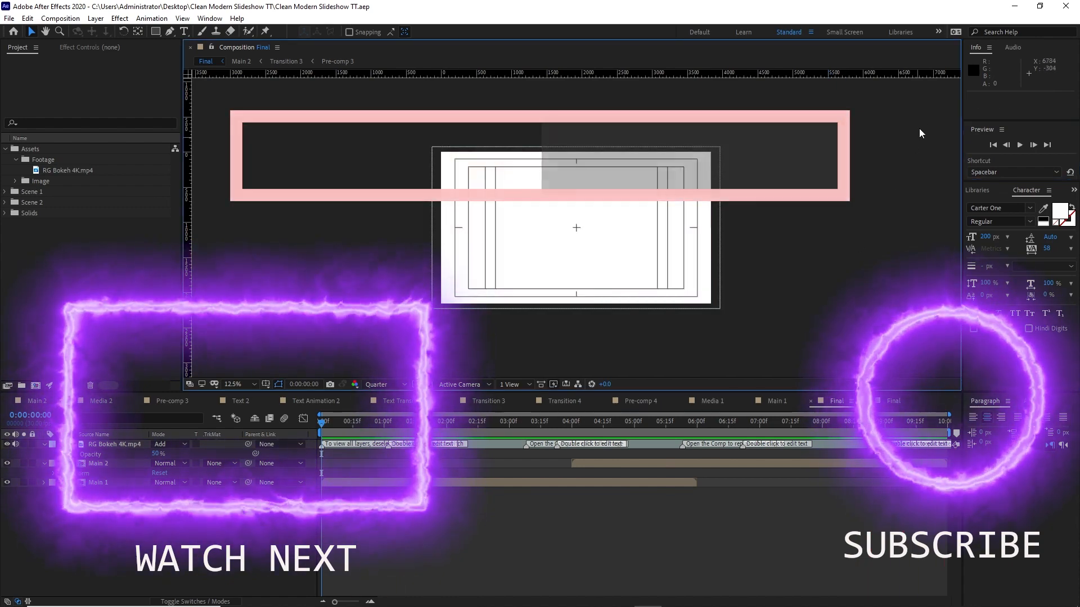